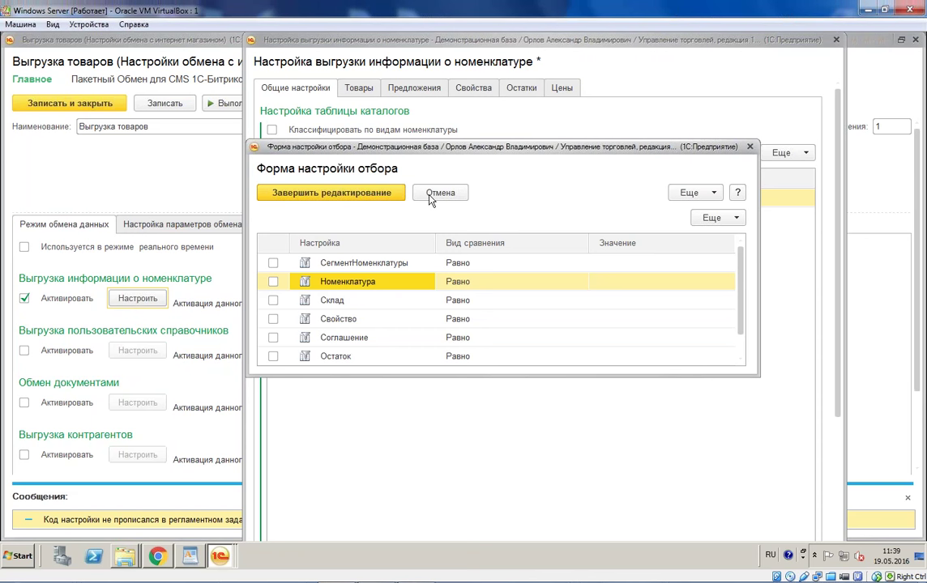
Step: Cancel the filter settings form and close the nomenclature export settings window
click(749, 146)
click(836, 39)
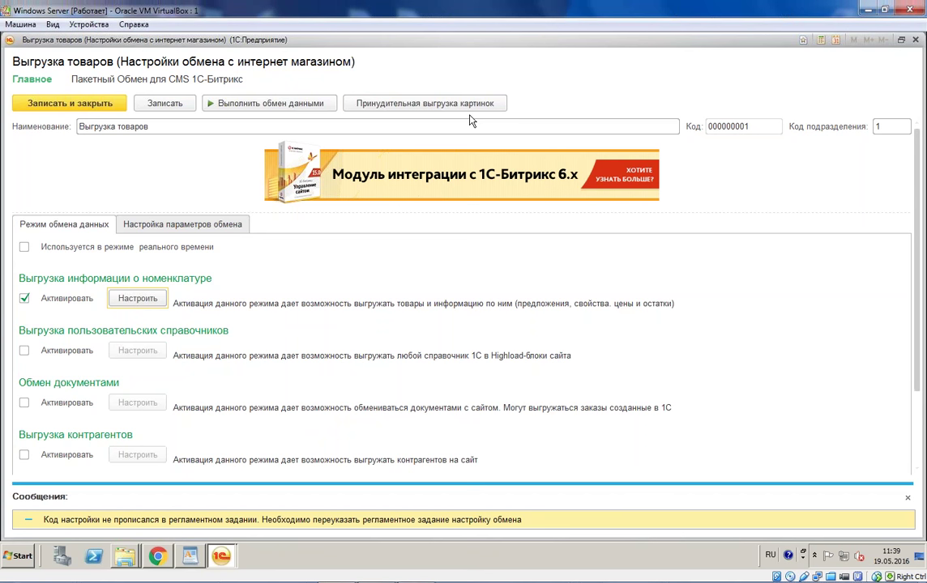
scroll(470, 120, down, 3)
click(120, 425)
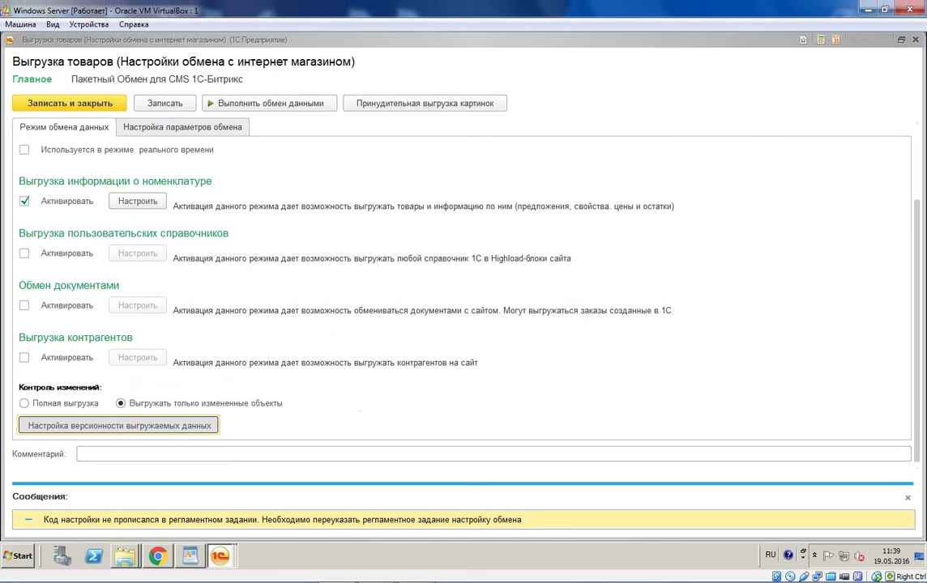
key(Escape)
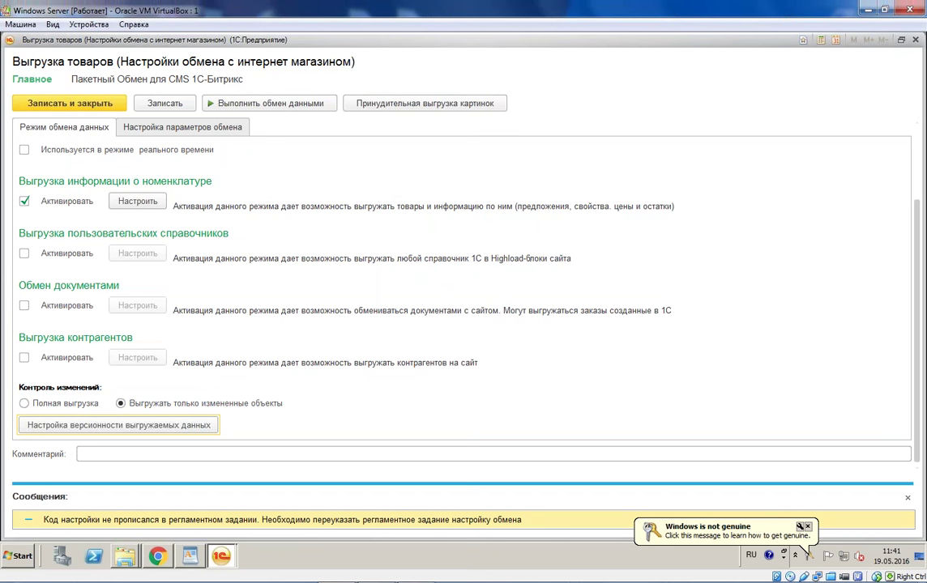
mouse_move(77, 576)
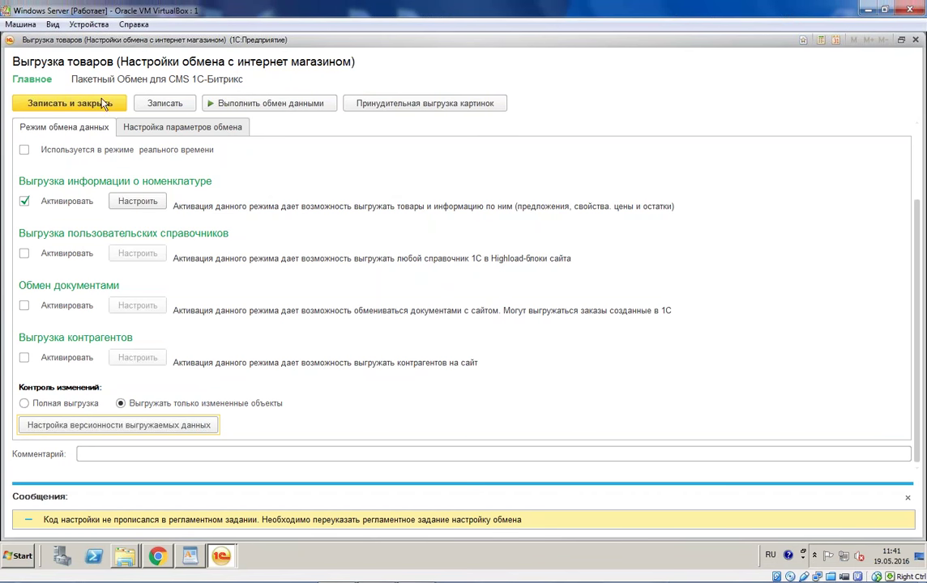
Step: Rename the catalog row in the nomenclature export settings to 'каталог'
click(138, 201)
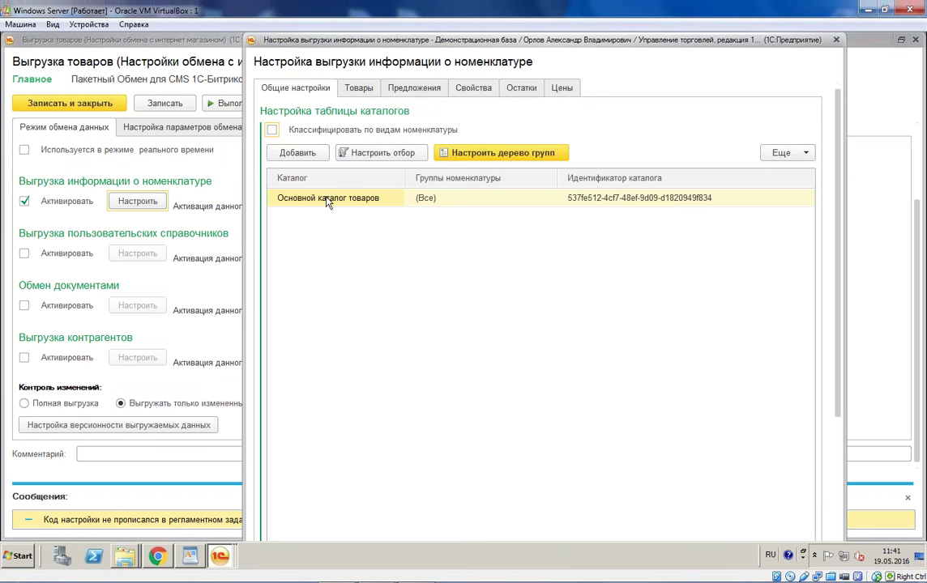
scroll(333, 203, down, 2)
double_click(348, 124)
text(каталог)
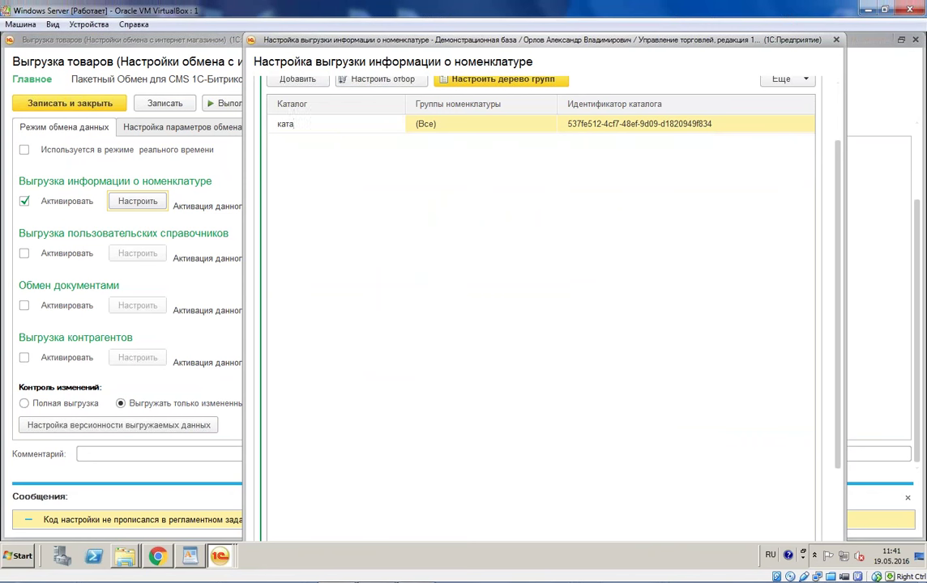
key(Return)
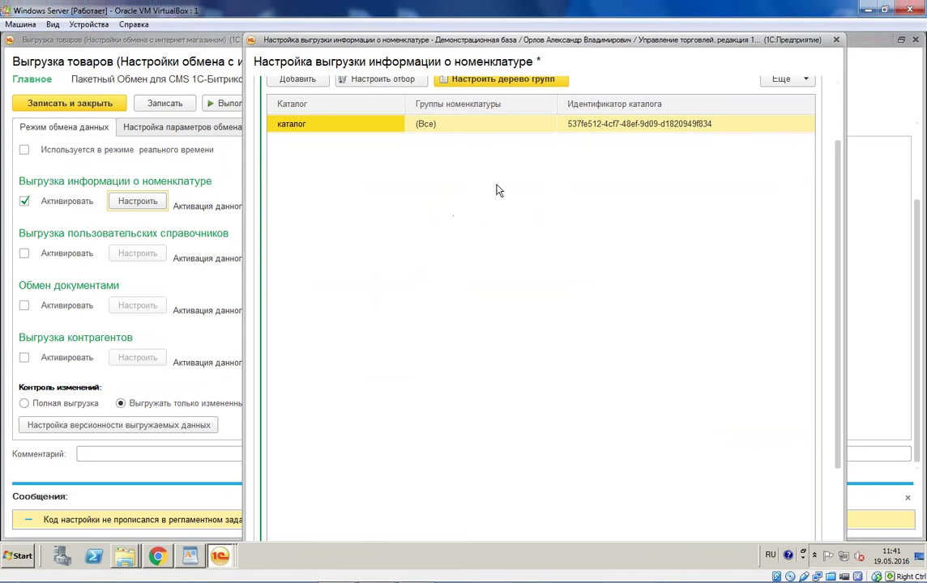
Step: Open the catalog's filter settings, reposition the form, then close it
click(445, 124)
scroll(535, 178, up, 3)
click(369, 150)
drag(463, 147, 368, 69)
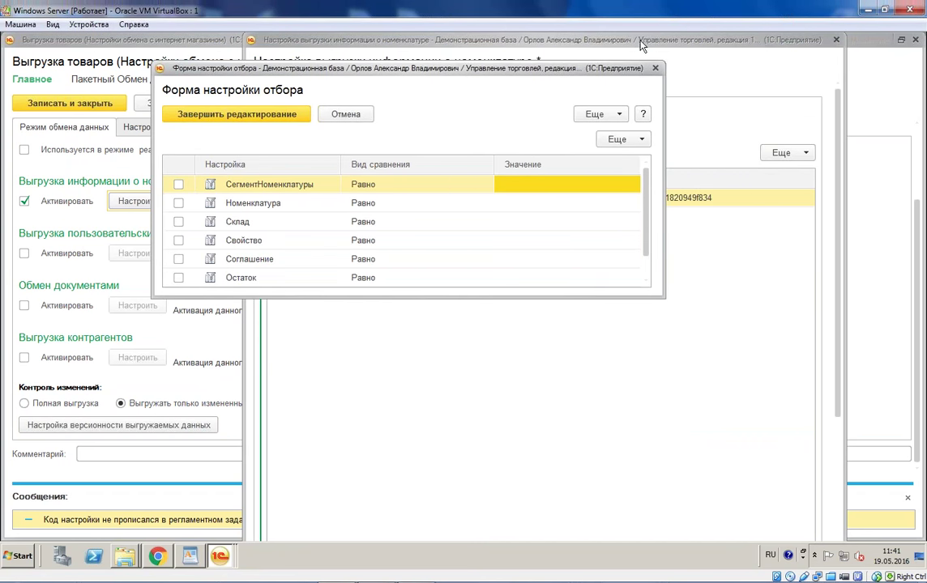
click(656, 68)
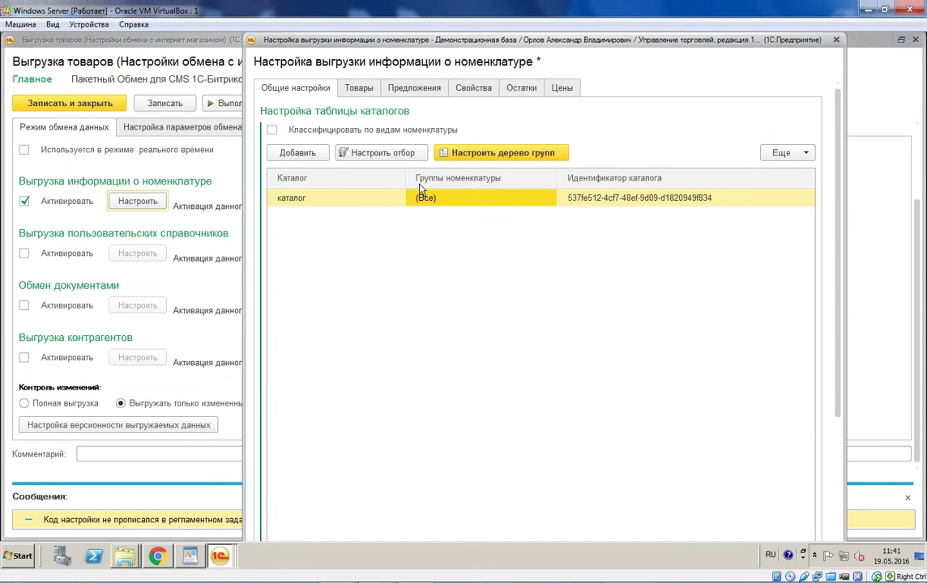
Step: Restrict the catalog to Вентиляторы, пылесосы, кондиционеры and Холодильники, морозильные камеры groups
click(518, 205)
click(549, 199)
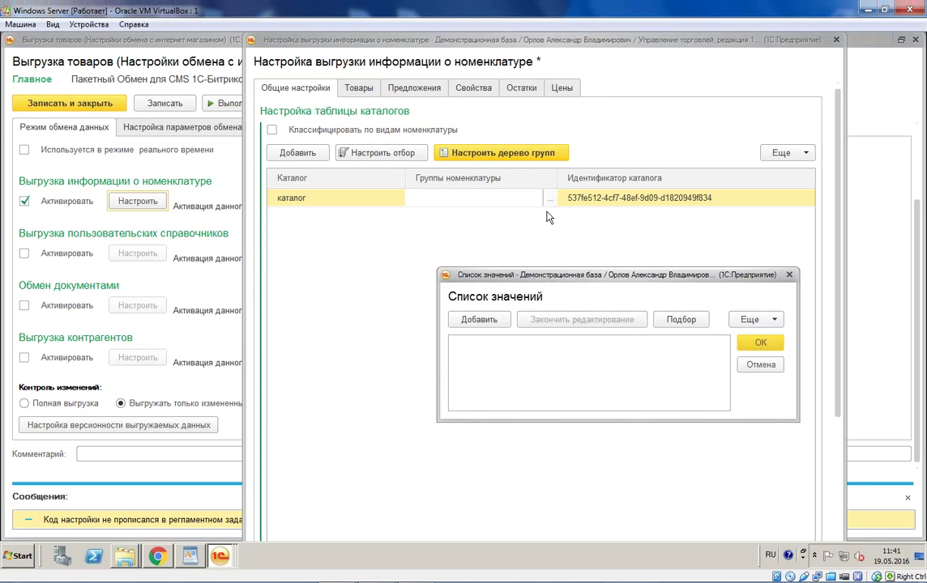
click(678, 319)
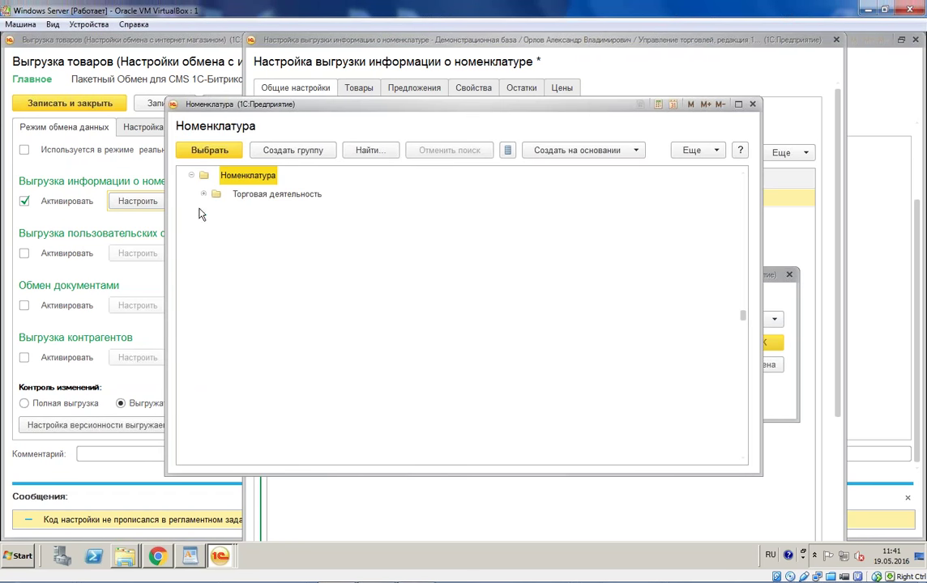
click(204, 195)
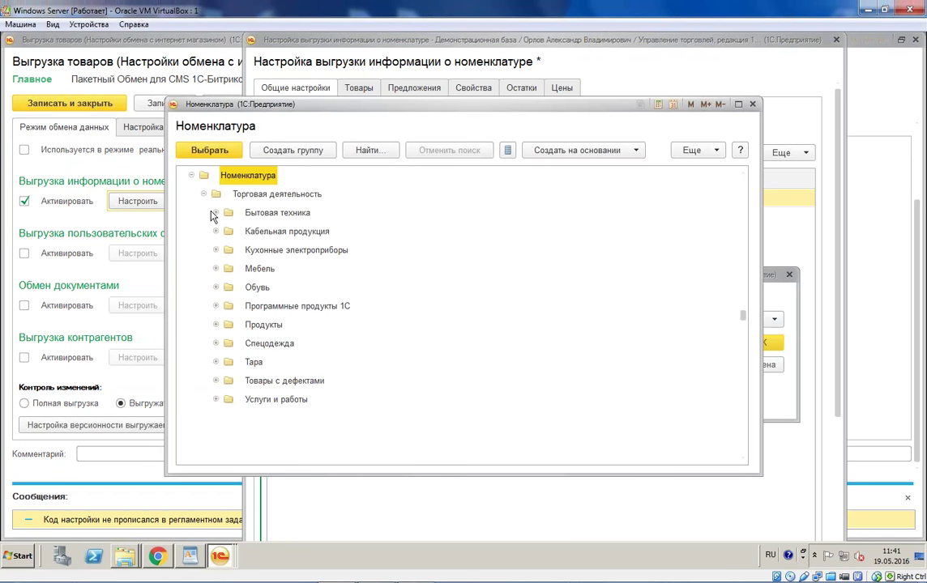
click(215, 213)
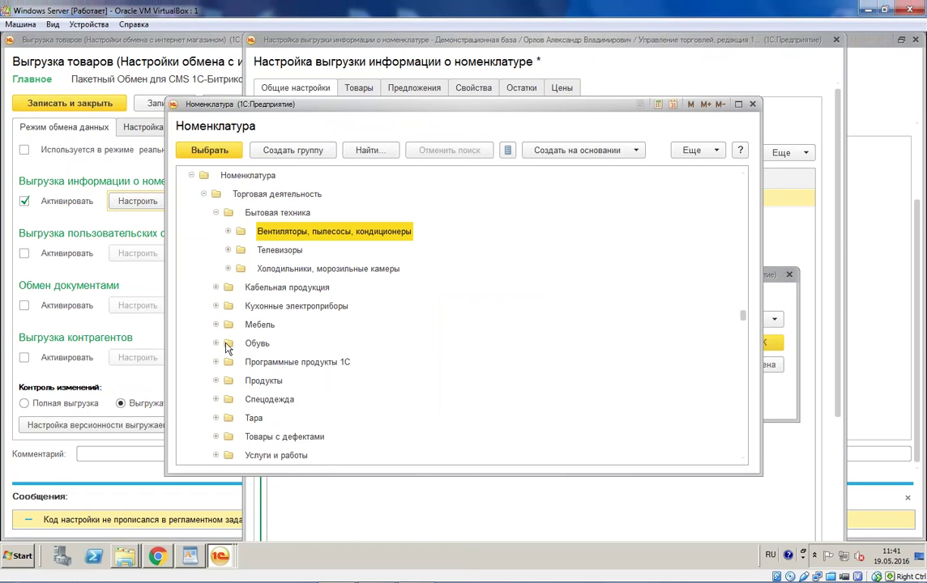
ctrl+click(259, 268)
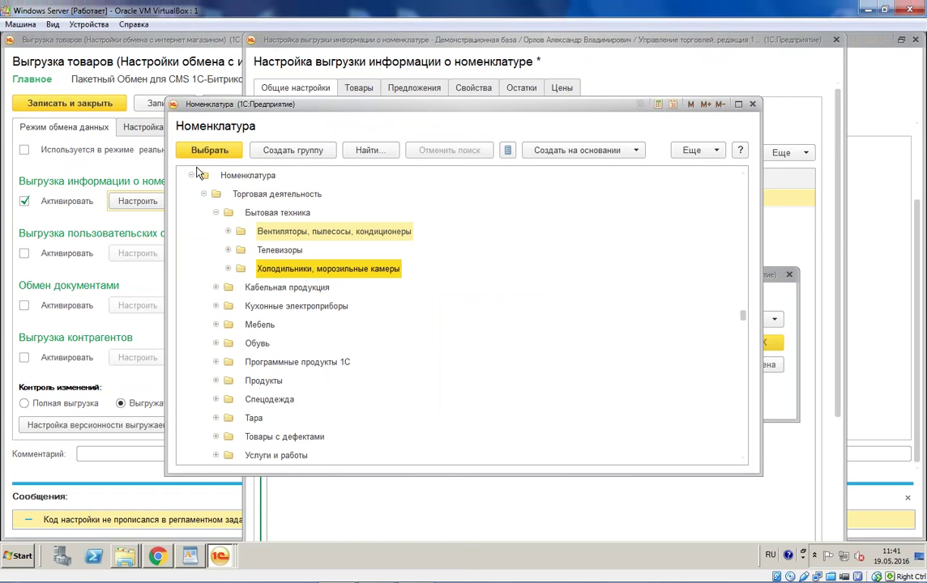
click(753, 104)
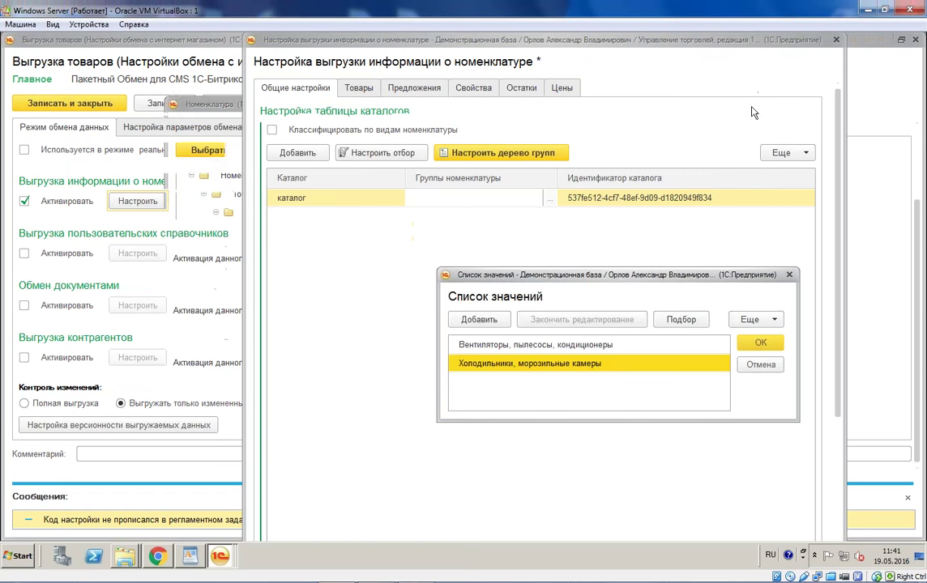
click(760, 346)
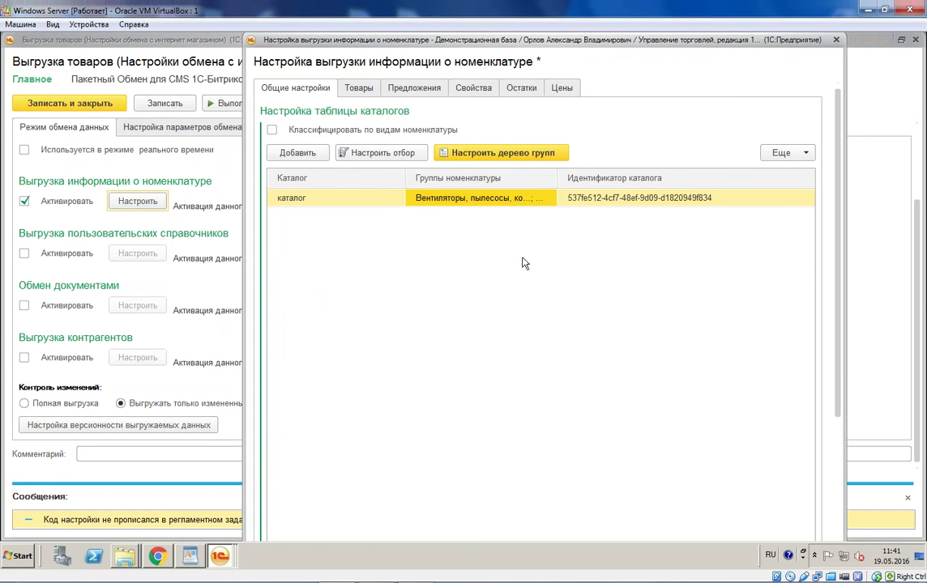
click(399, 156)
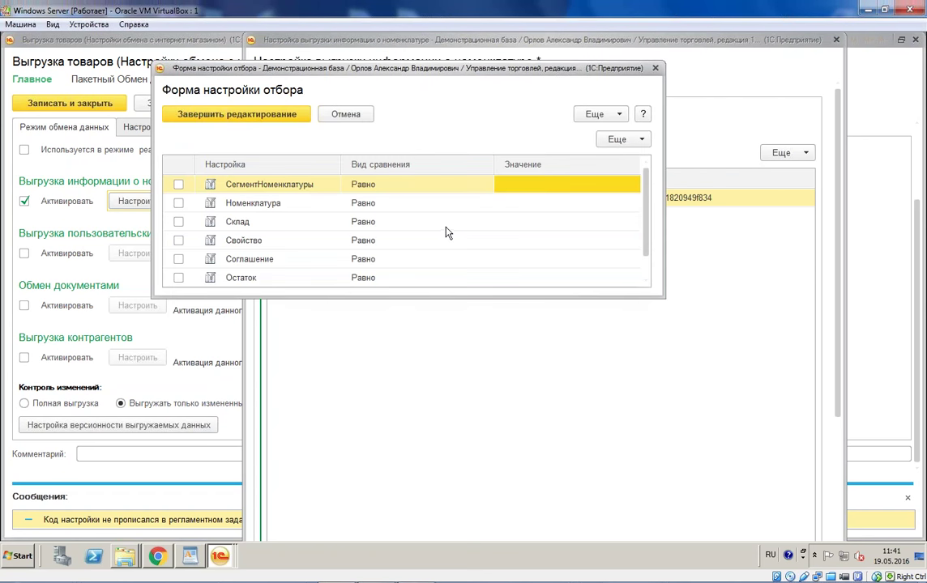
Step: Set the Склад filter value to Центральный склад from Оптовые склады > Центр
double_click(447, 226)
click(667, 303)
drag(663, 293, 809, 428)
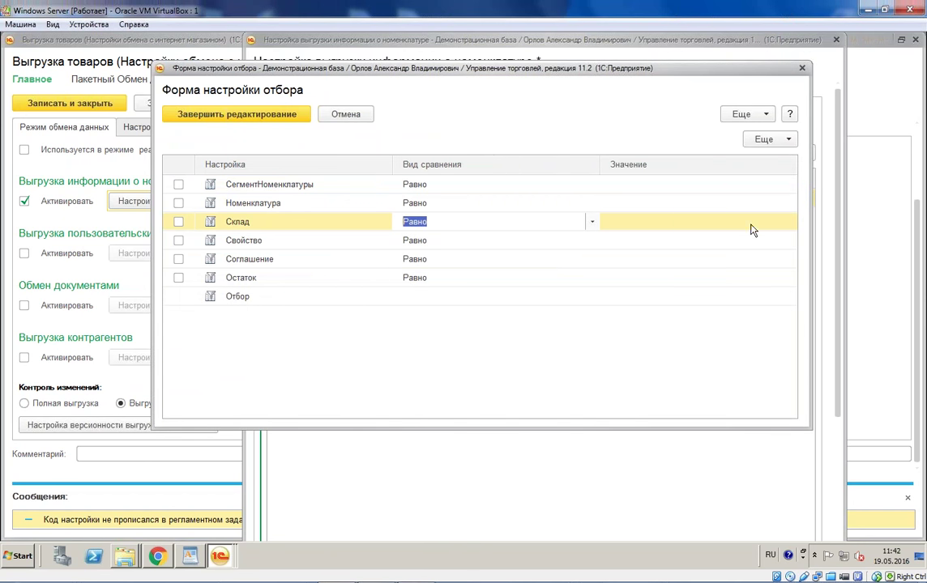
click(693, 227)
double_click(590, 226)
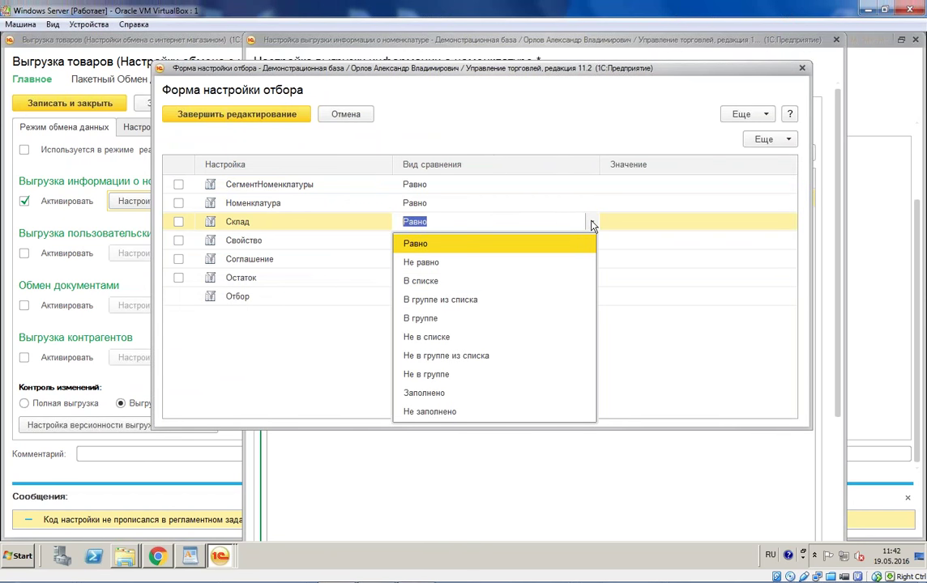
click(759, 217)
click(759, 222)
click(773, 221)
click(672, 259)
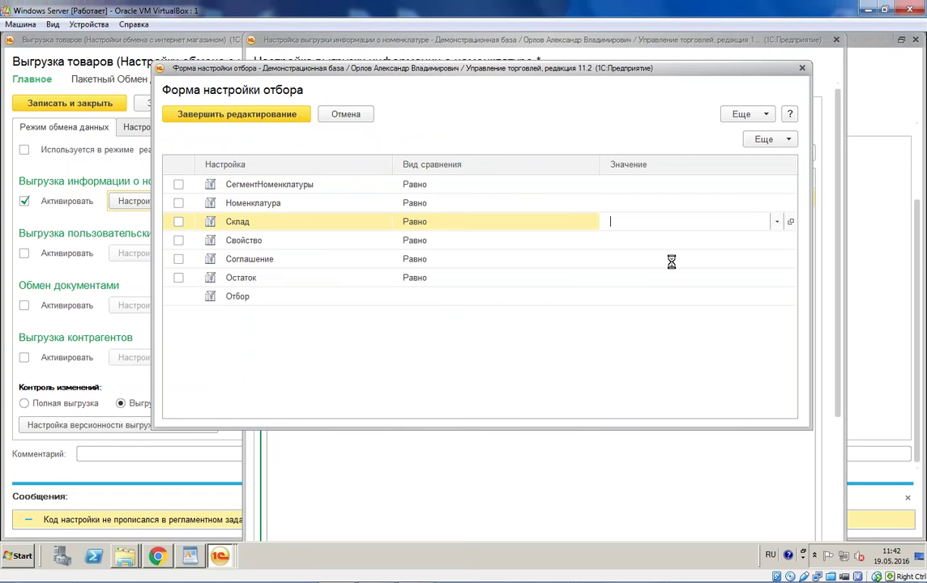
click(451, 273)
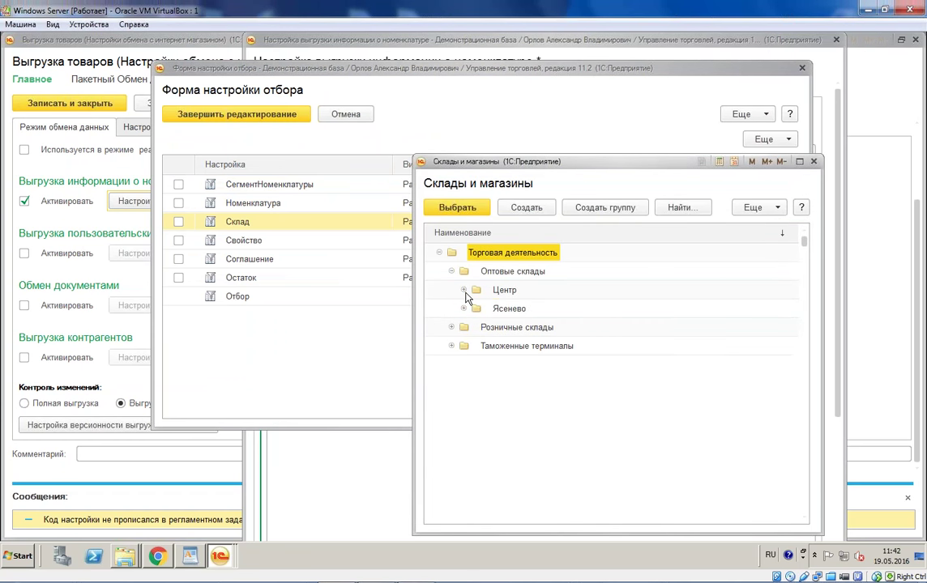
click(465, 292)
click(464, 291)
click(542, 347)
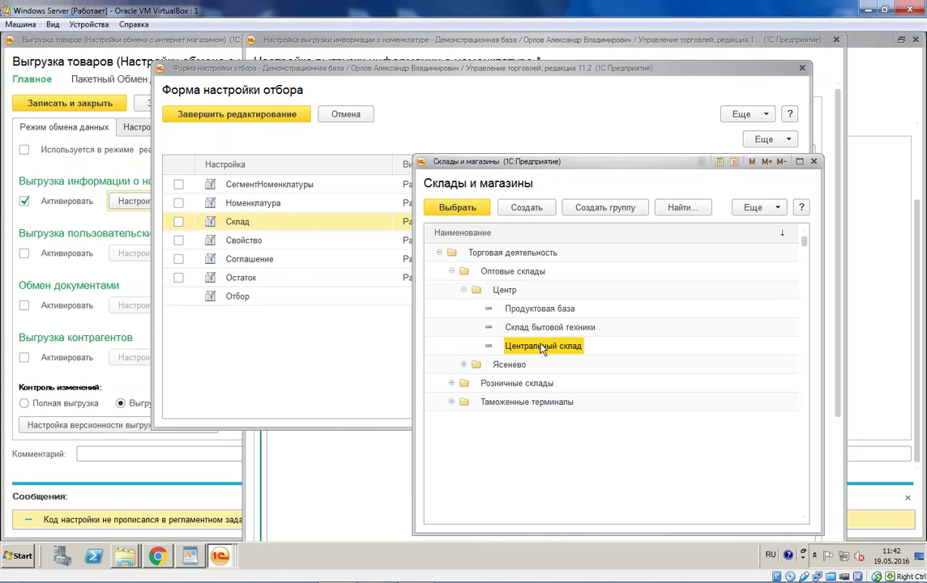
double_click(542, 347)
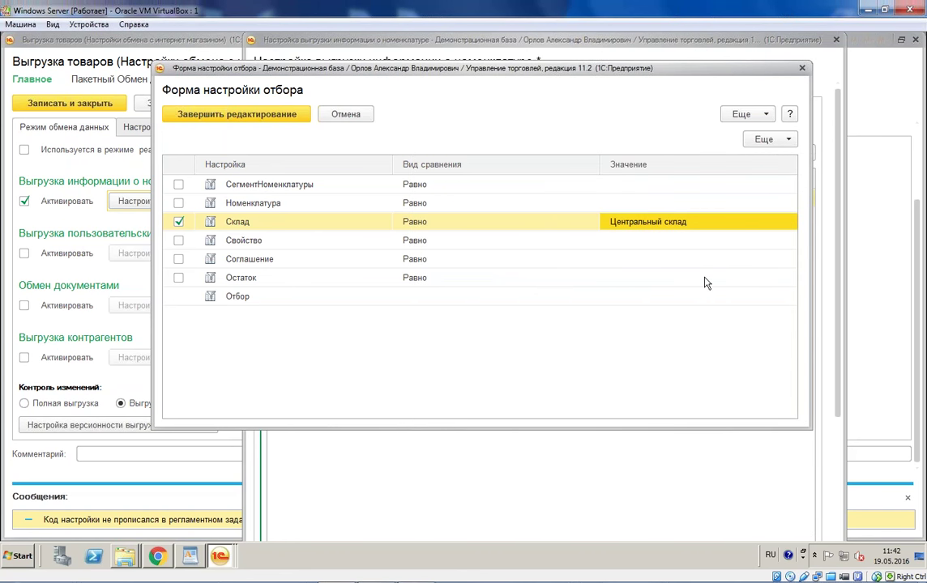
Step: Set the Соглашение filter to Продажа в розницу and finish editing the filter
click(761, 259)
click(777, 259)
click(640, 326)
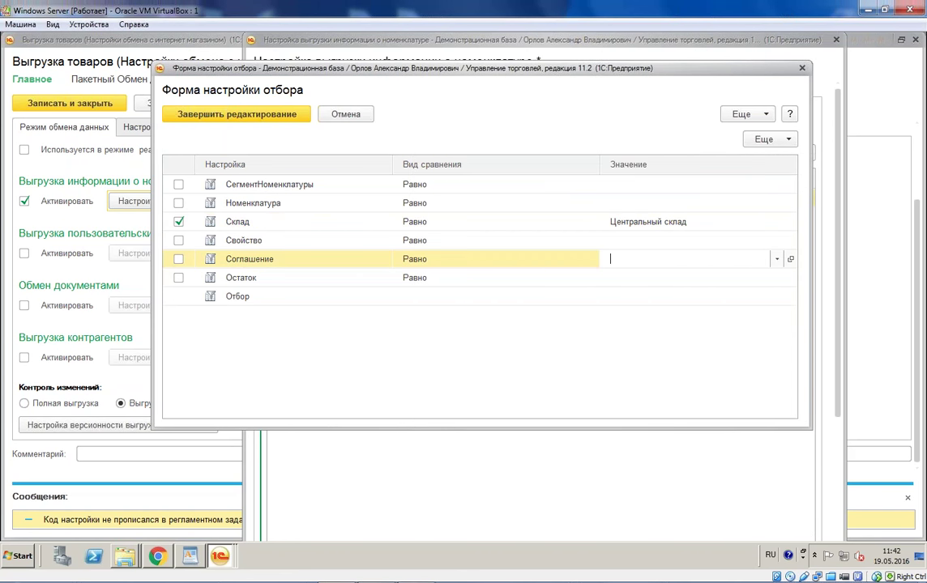
click(470, 412)
scroll(470, 429, down, 4)
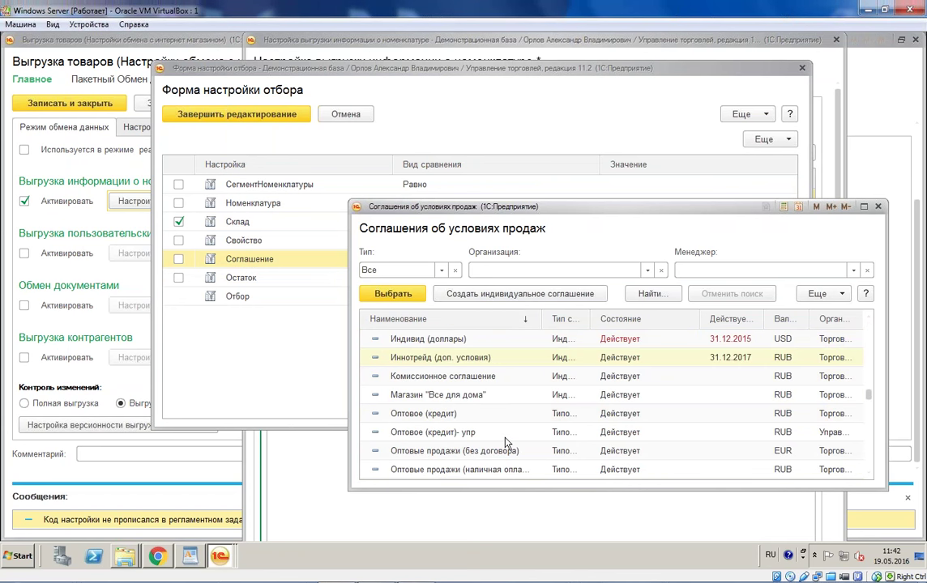
scroll(509, 429, down, 3)
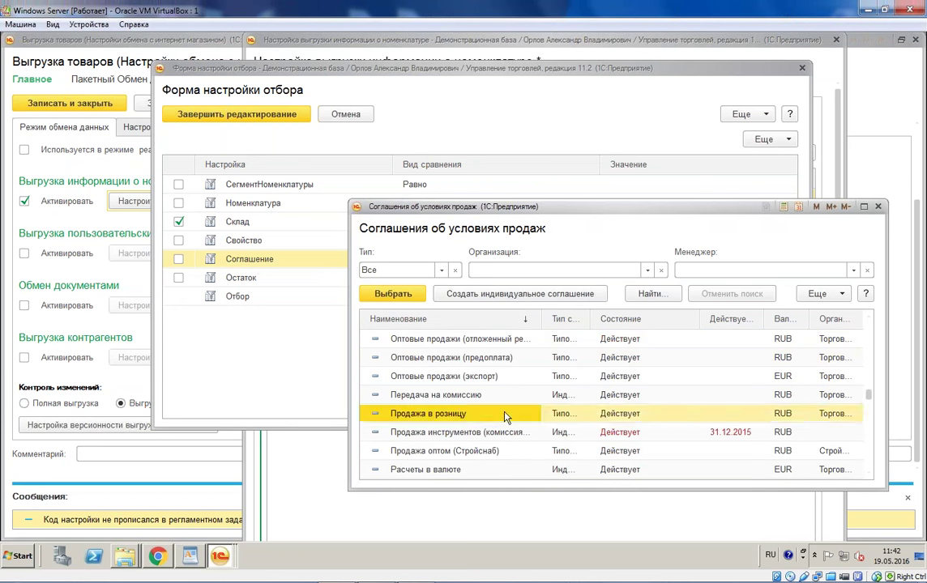
double_click(502, 415)
click(269, 116)
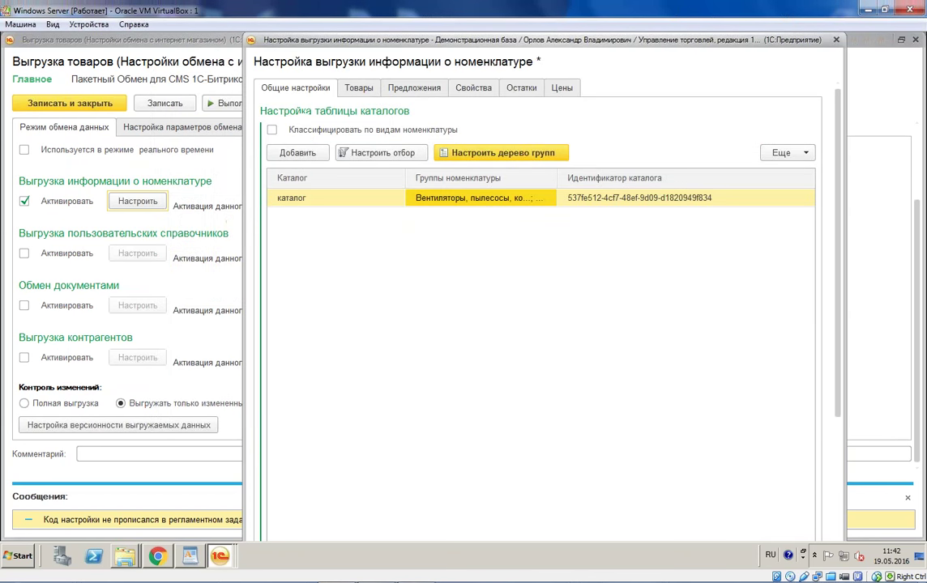
Step: Add catalog 'Каталог 2' and insert a new empty group into its site group tree
click(296, 154)
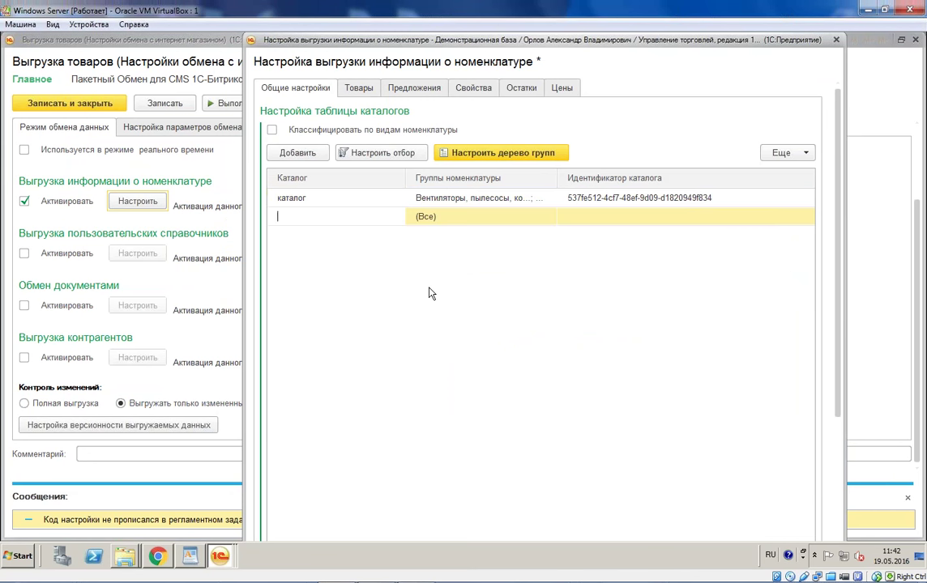
text(Каталог 2)
key(Return)
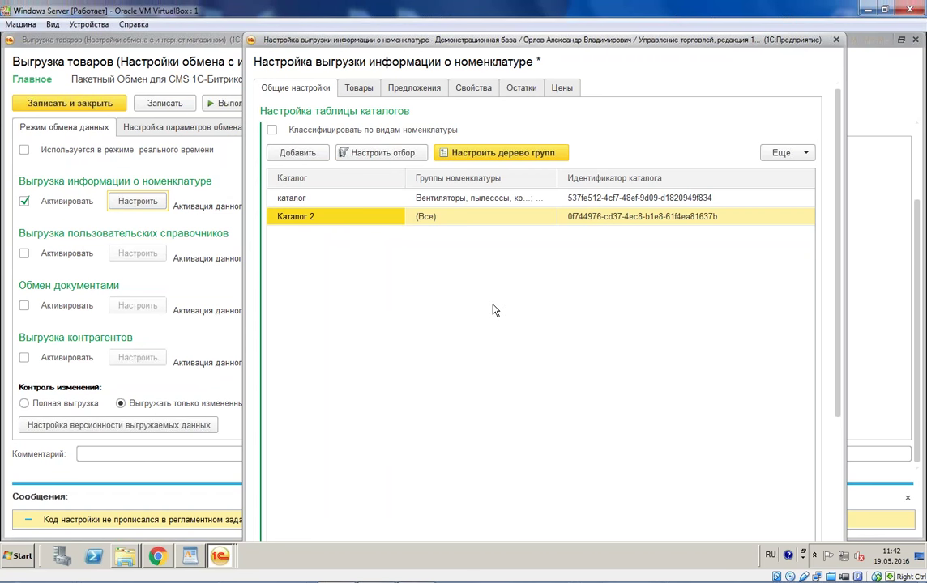
click(501, 153)
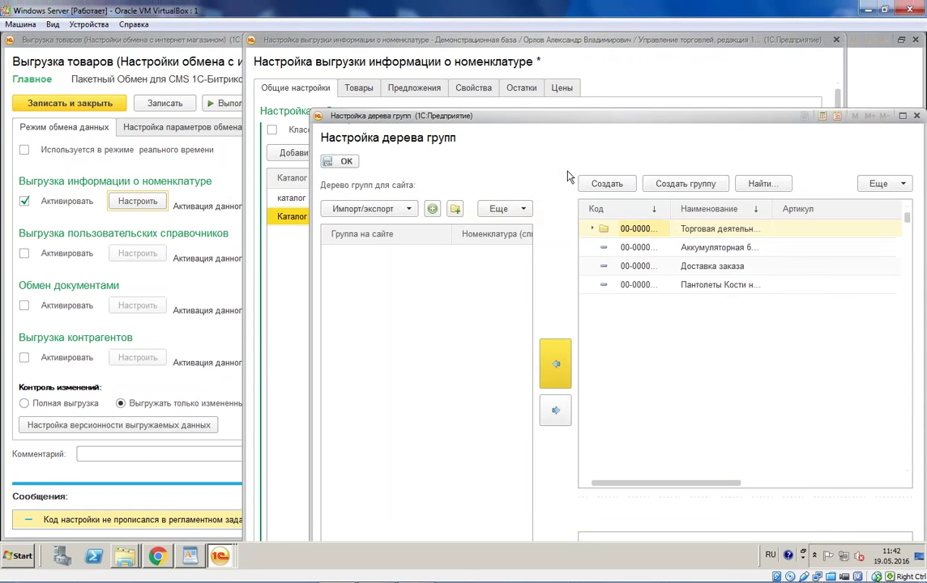
drag(567, 116, 439, 83)
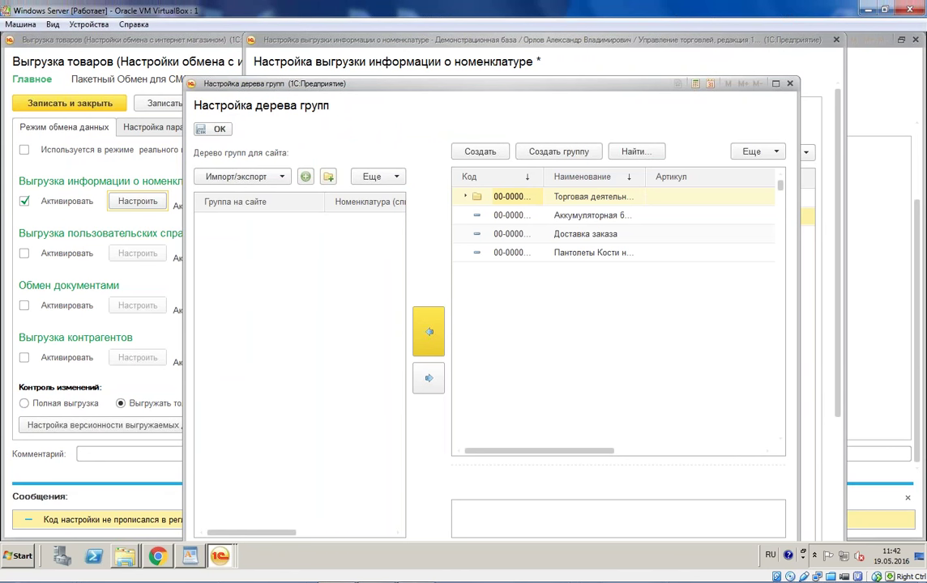
click(328, 176)
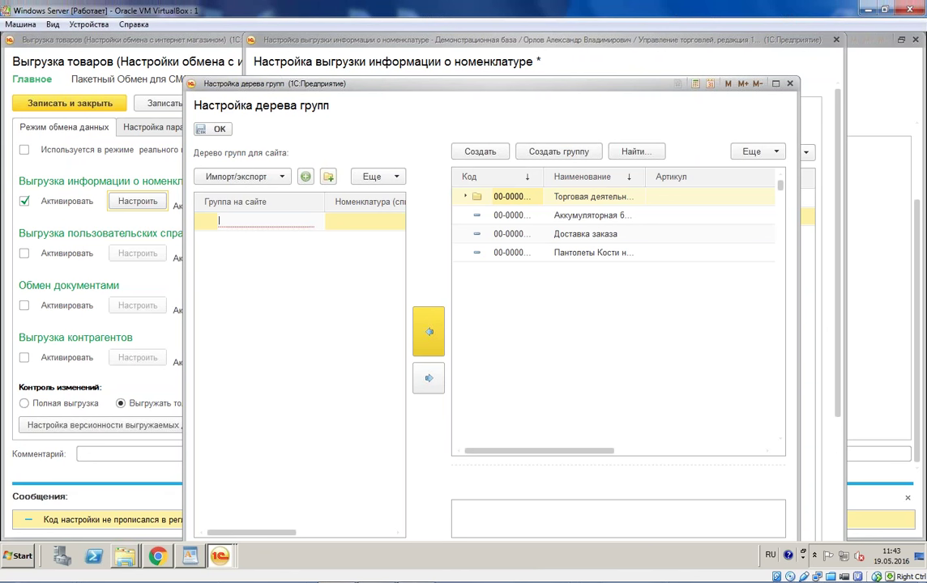
Step: Create site group Техника with subgroups 1 and 2
text(Техника)
key(Return)
click(306, 177)
text(1)
key(Return)
click(306, 176)
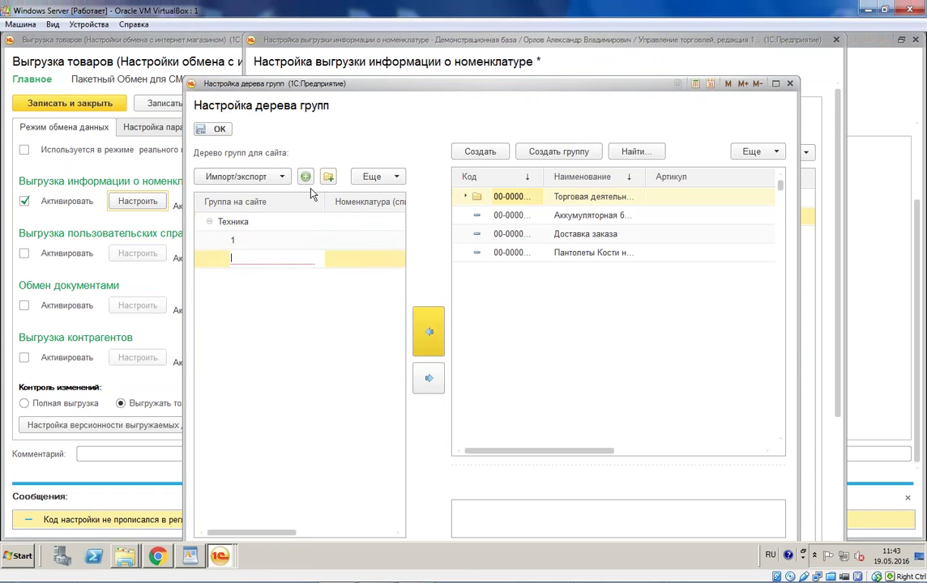
text(2)
Step: Map the refrigerators product group from Бытовая техника to subgroup 1
click(342, 242)
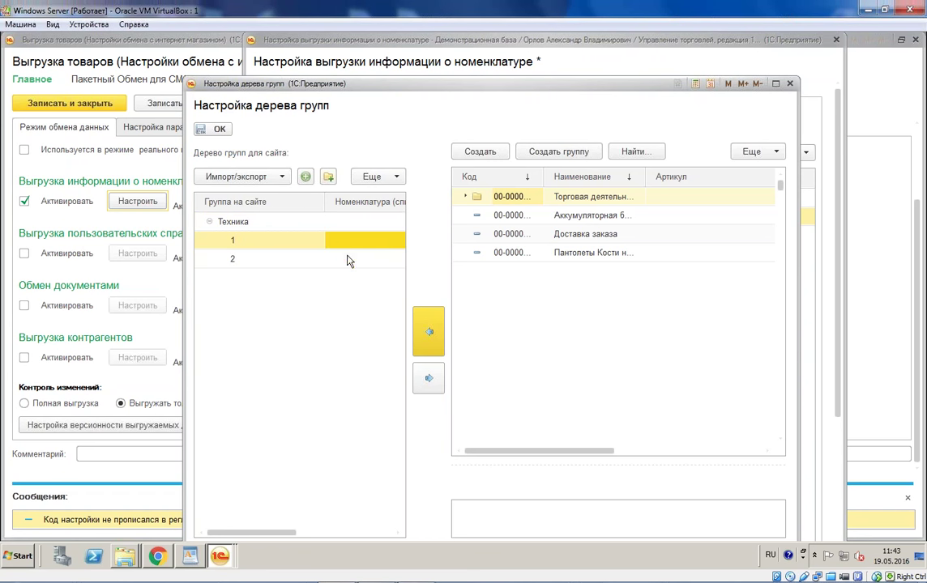
click(465, 196)
click(515, 216)
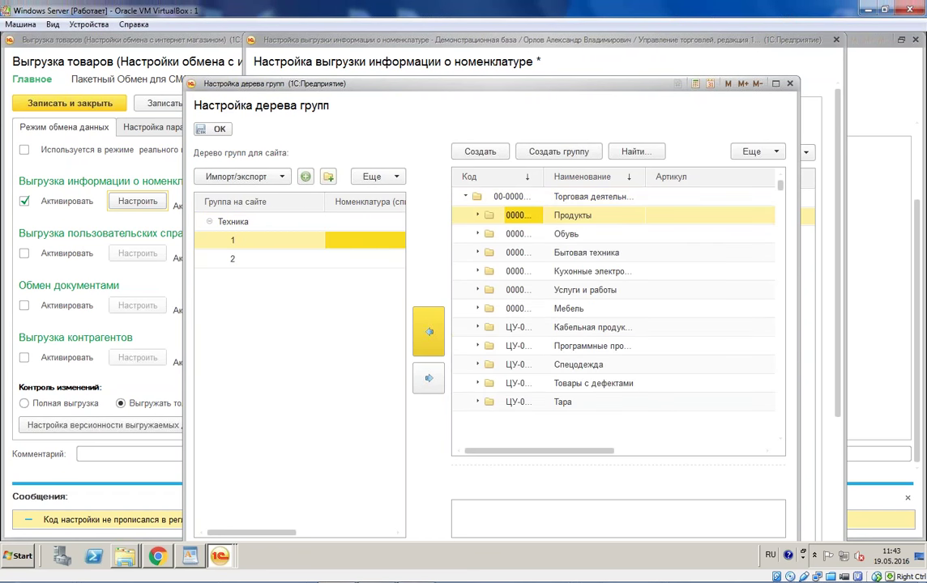
click(478, 256)
click(518, 253)
click(429, 332)
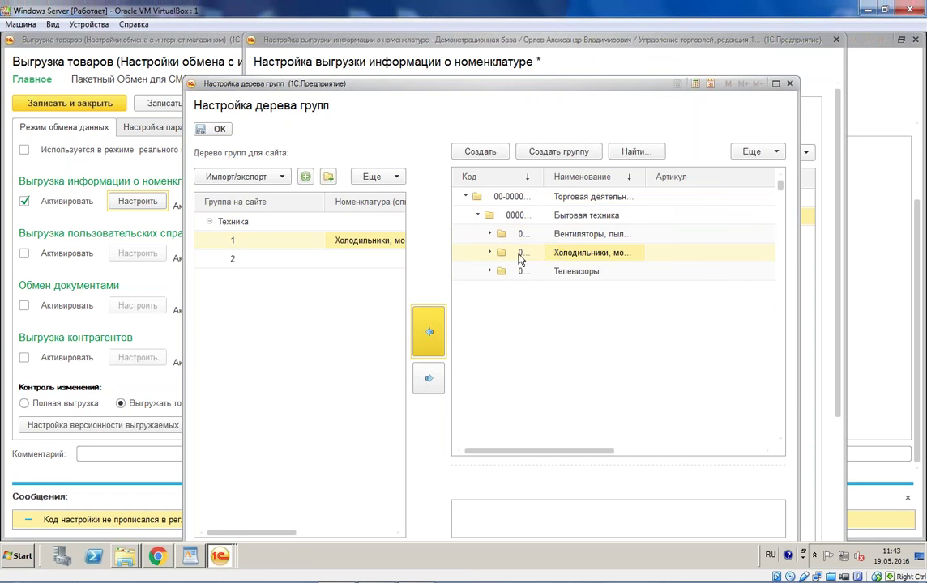
click(492, 272)
click(596, 274)
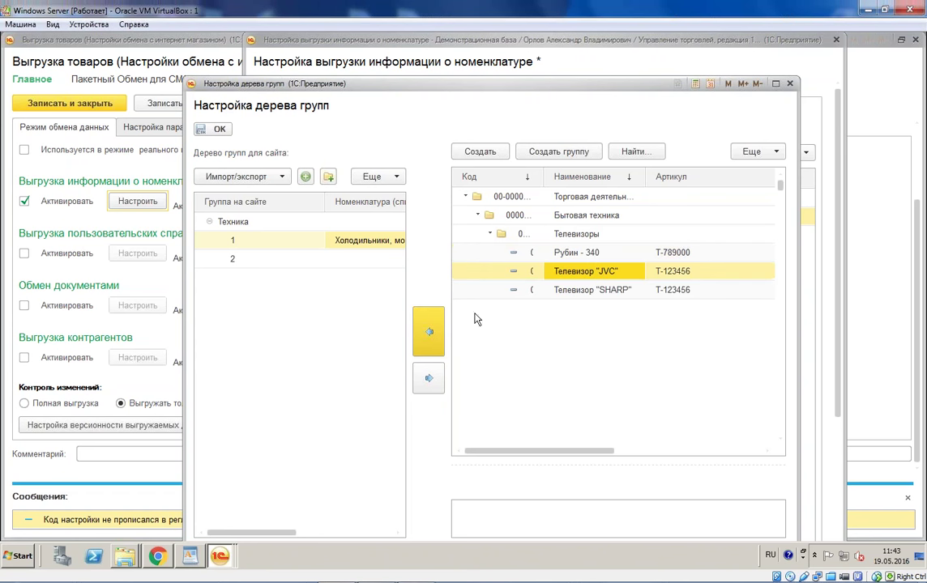
Step: Map the Телевизоры product group to subgroup 2
click(366, 260)
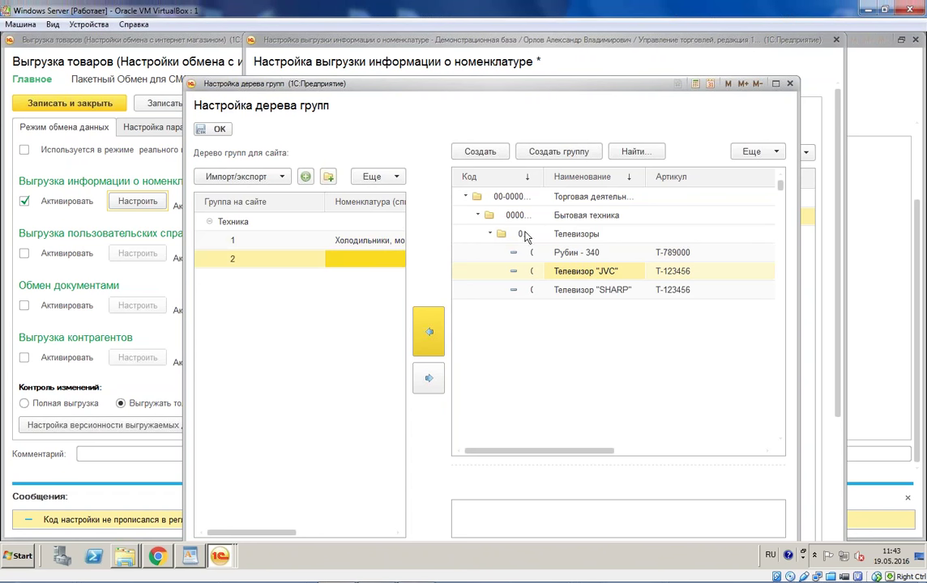
click(480, 218)
click(478, 212)
click(477, 214)
click(479, 251)
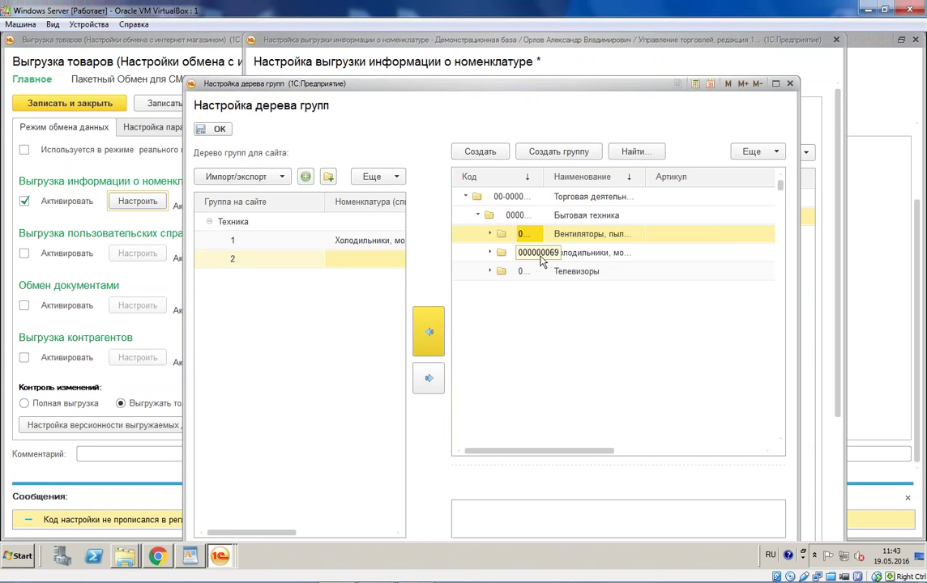
drag(568, 277, 382, 294)
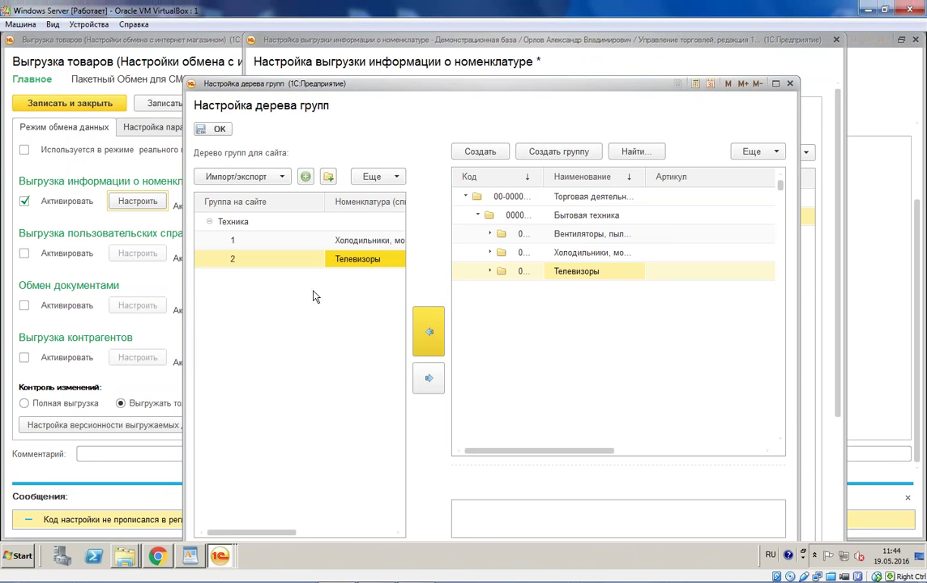
Step: Add a new top-level site group named Обувь
double_click(239, 216)
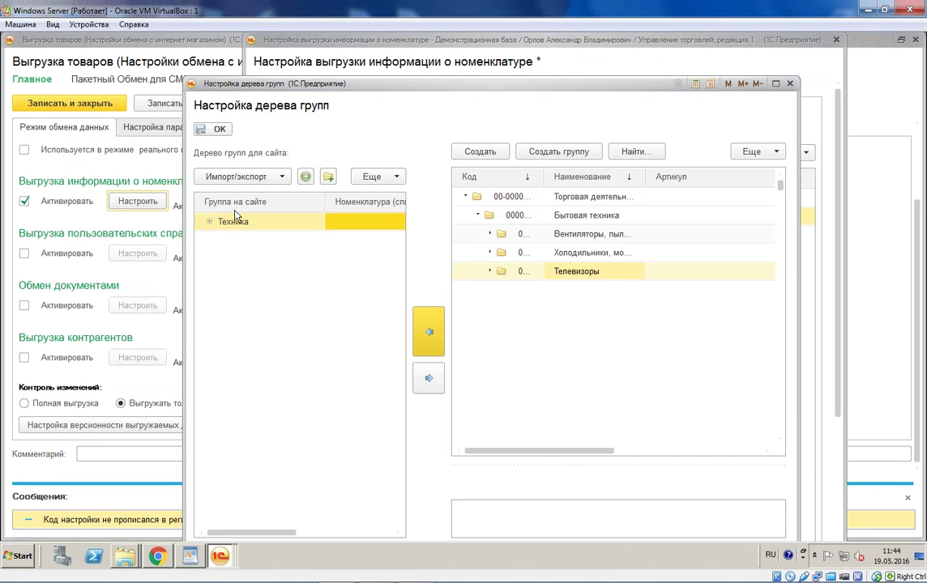
click(327, 176)
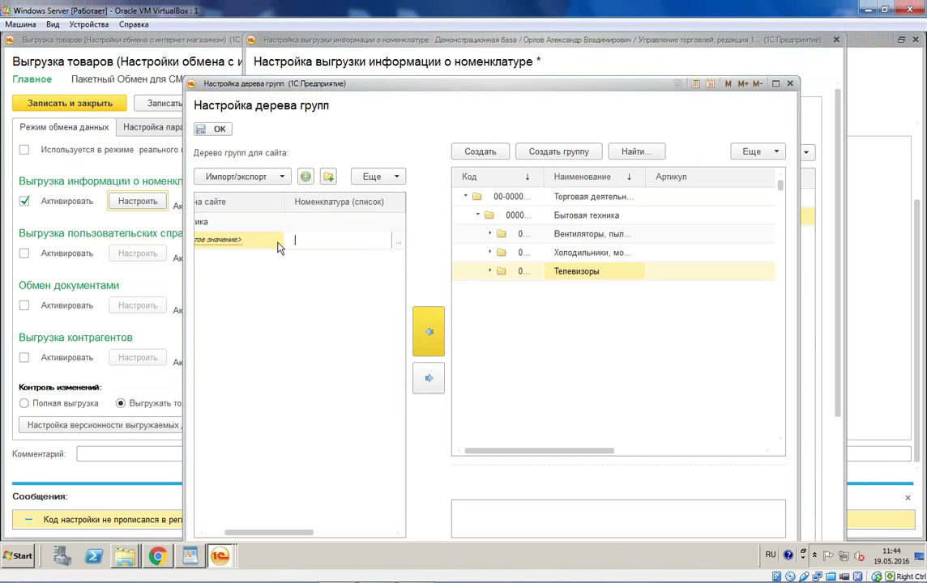
key(shift+Tab)
click(252, 274)
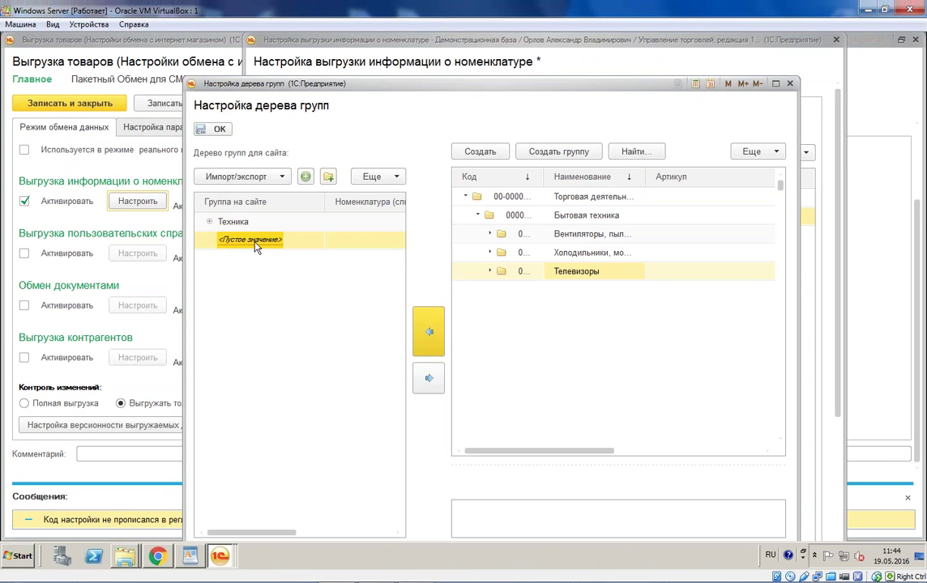
click(250, 247)
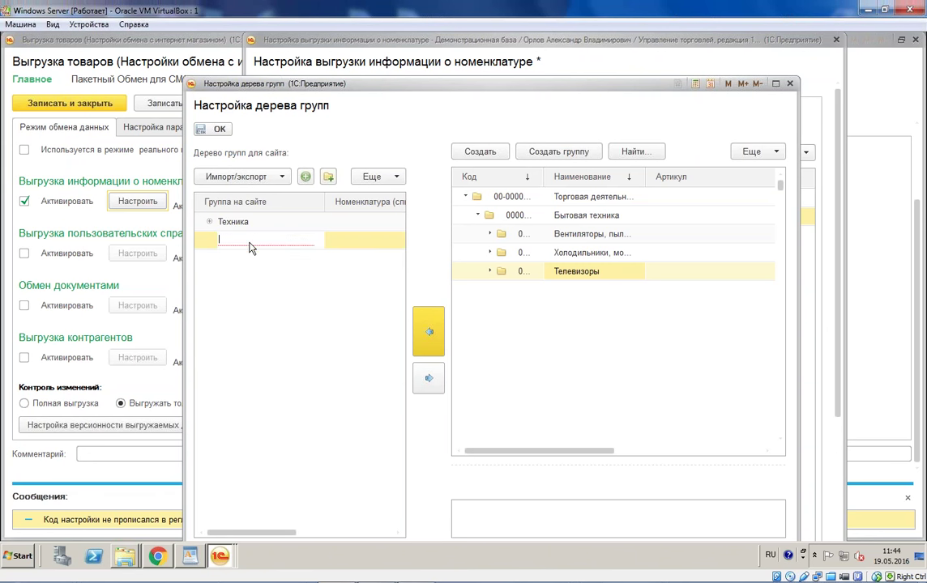
text(Обувь)
key(Return)
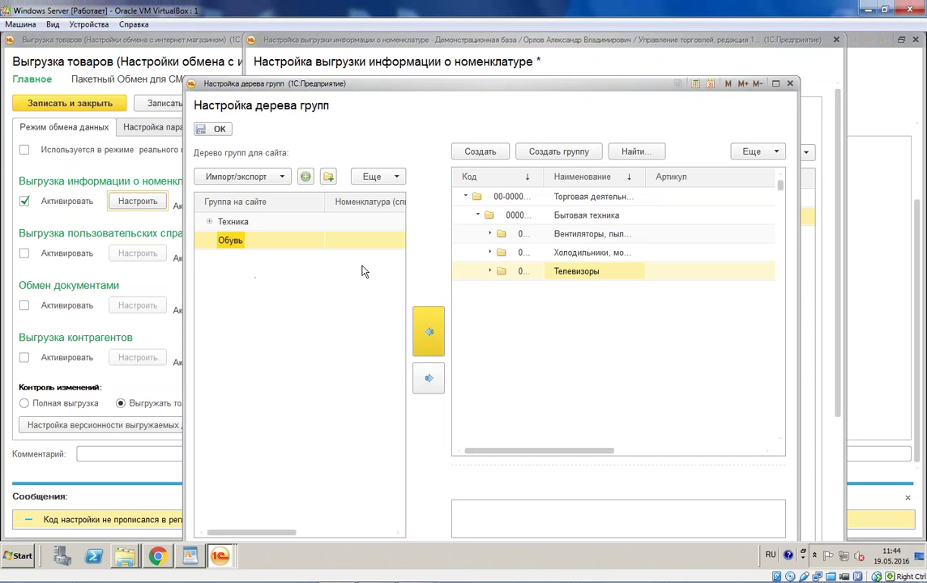
Step: Map Женская обувь to the Обувь group and save the group tree
click(477, 215)
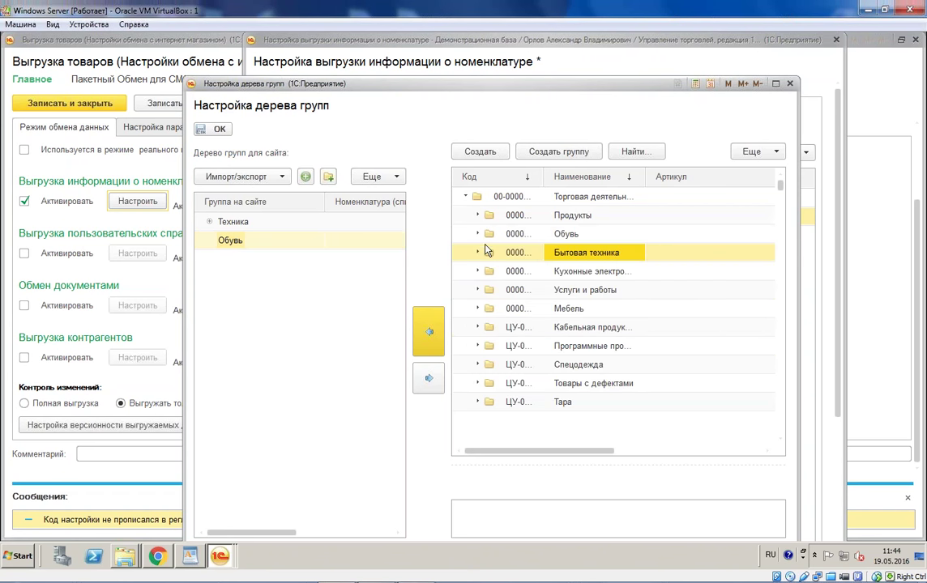
click(478, 235)
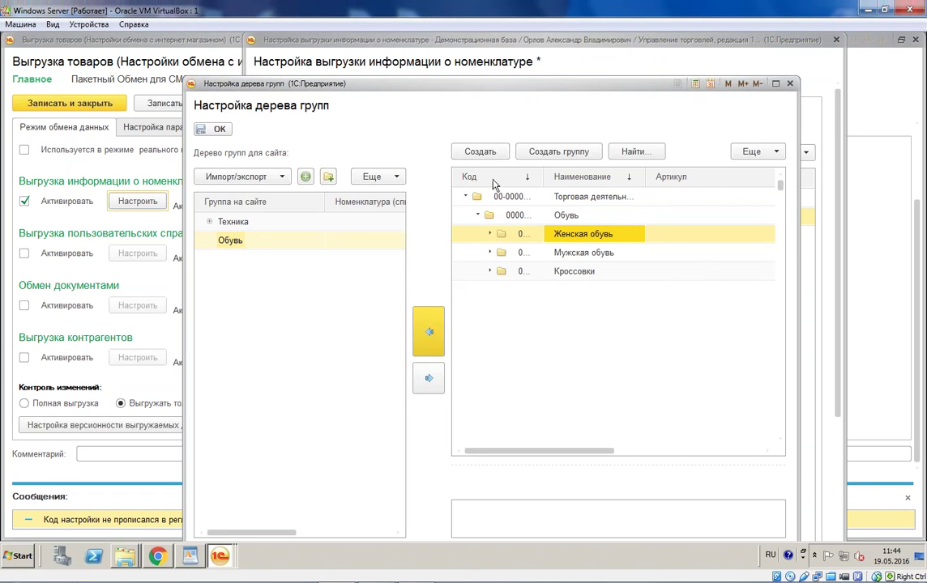
click(428, 332)
click(215, 129)
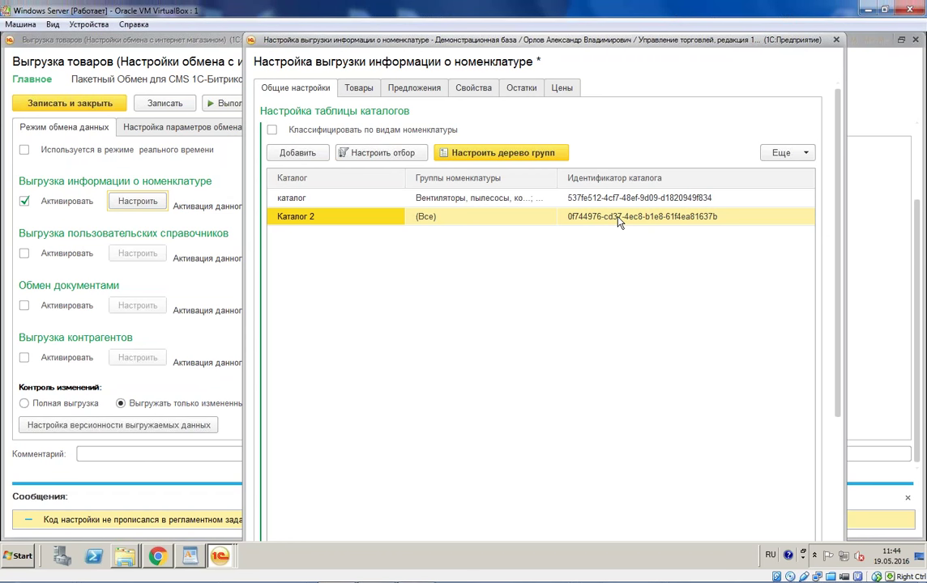
Step: In the catalog filter, set the Склад comparison to В списке
click(378, 153)
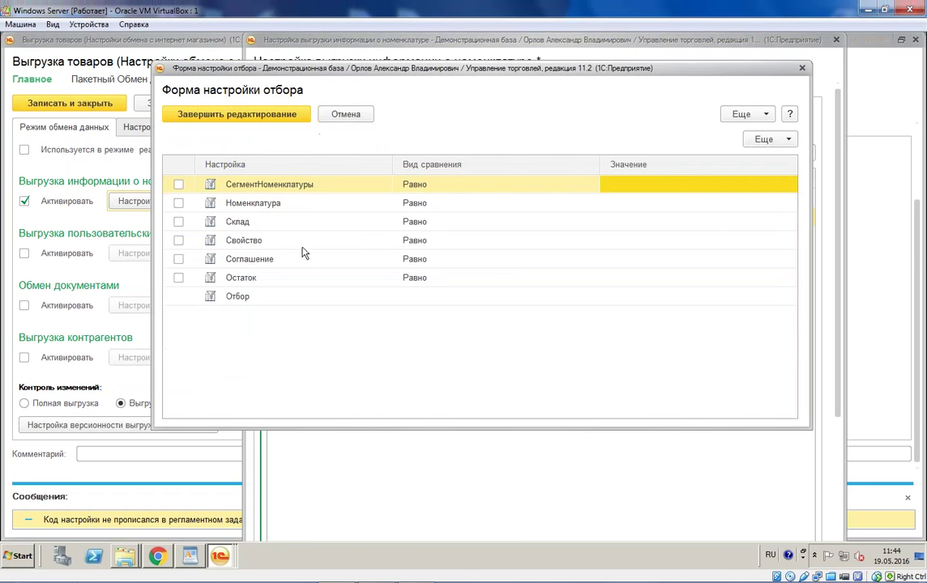
click(616, 211)
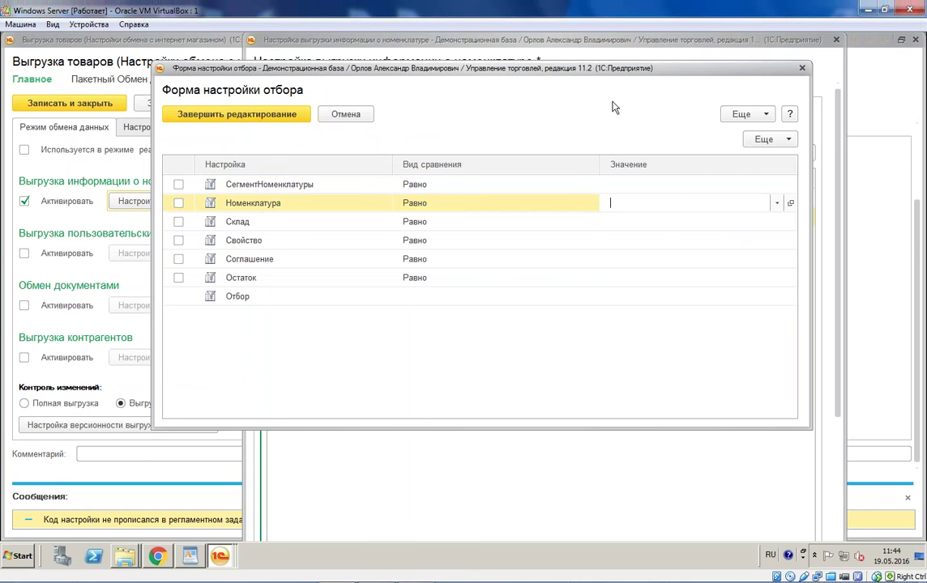
drag(575, 78, 613, 322)
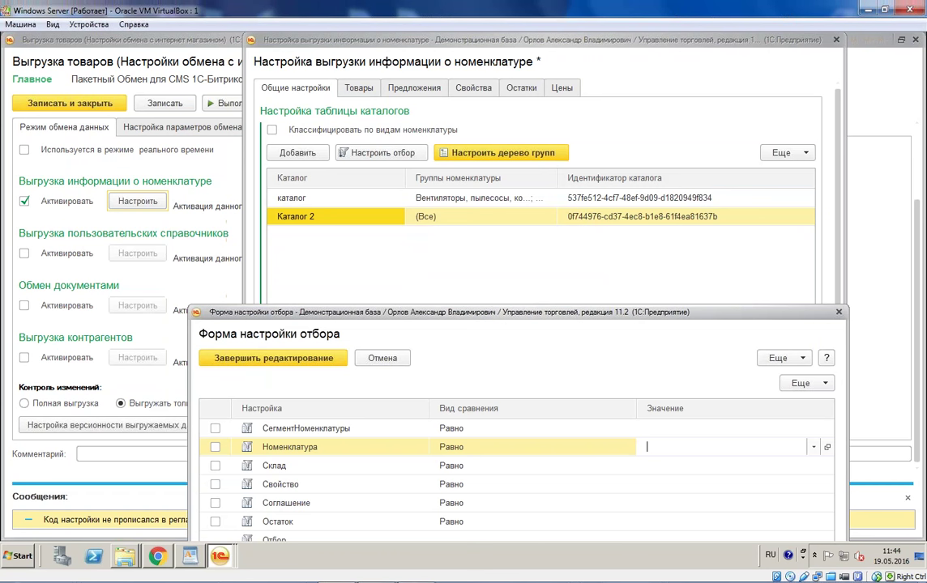
drag(517, 314, 511, 87)
click(534, 240)
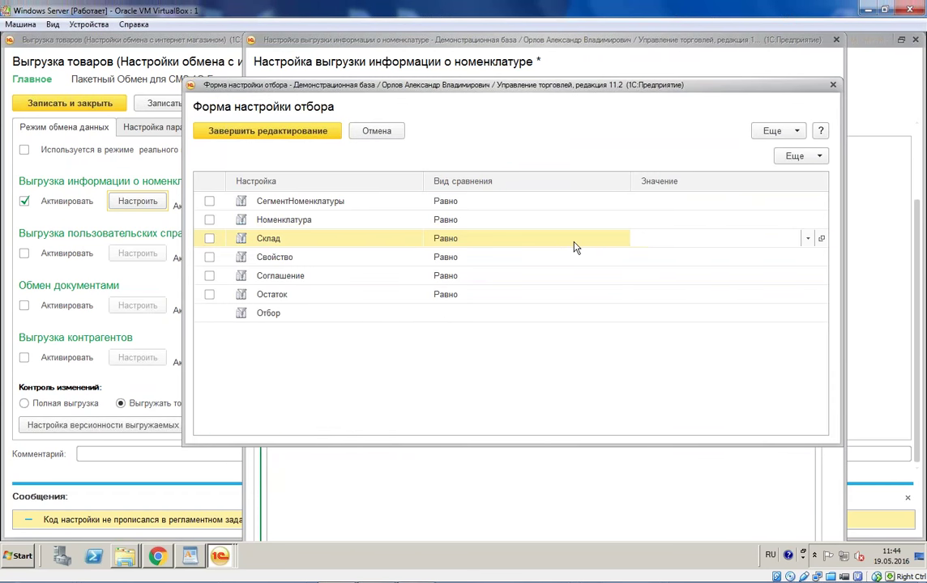
click(578, 240)
click(514, 298)
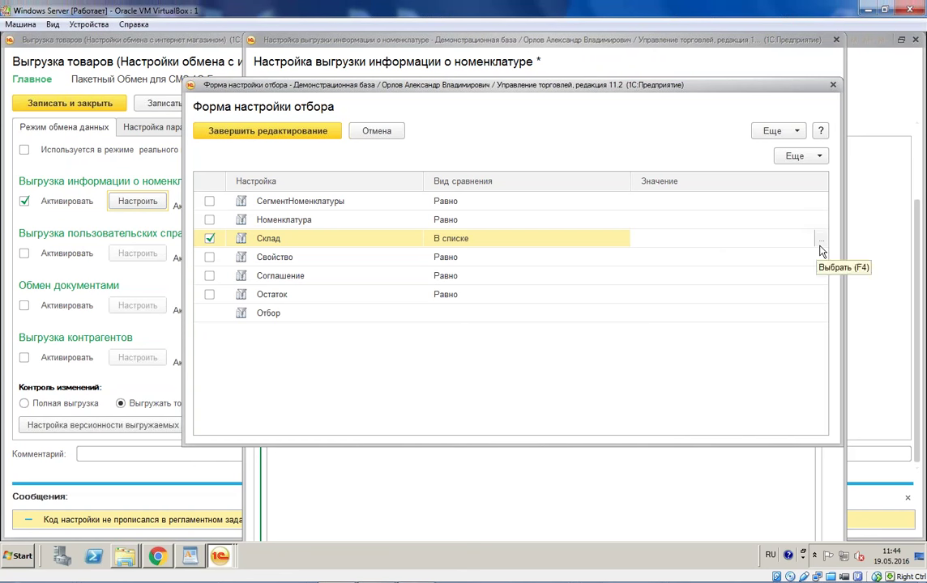
Step: Add Склад бытовой техники and Центральный склад to the Склад warehouse list
click(745, 239)
click(680, 320)
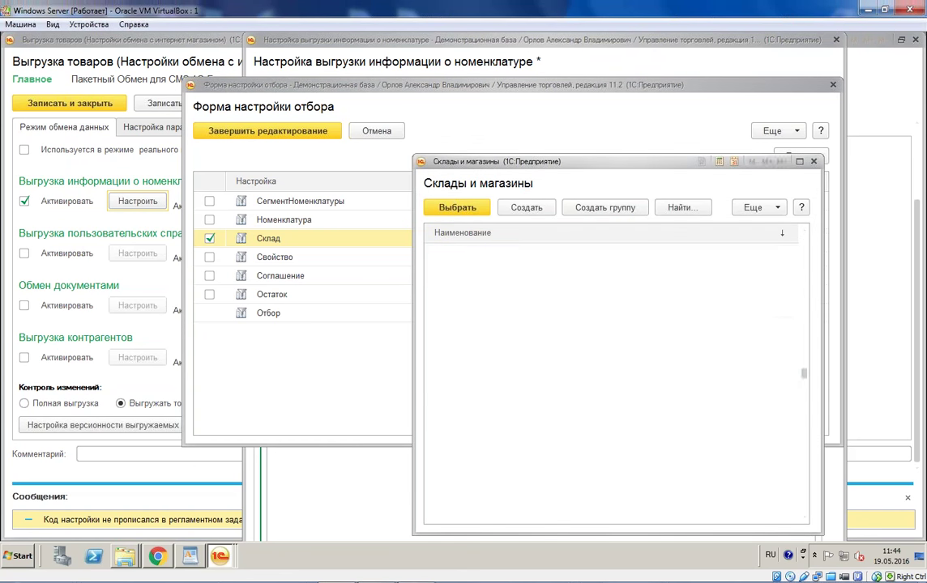
click(451, 271)
double_click(475, 292)
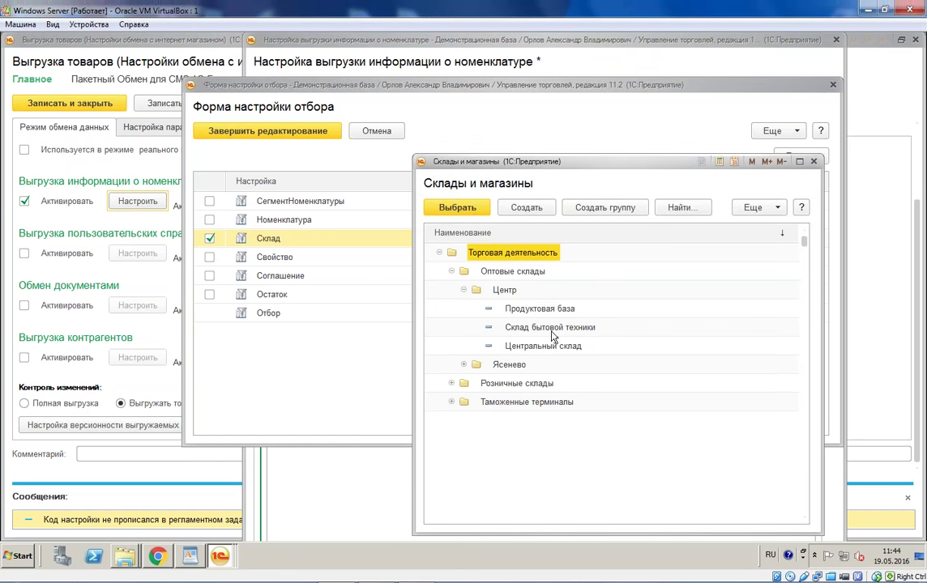
ctrl+click(550, 328)
ctrl+click(545, 346)
click(457, 207)
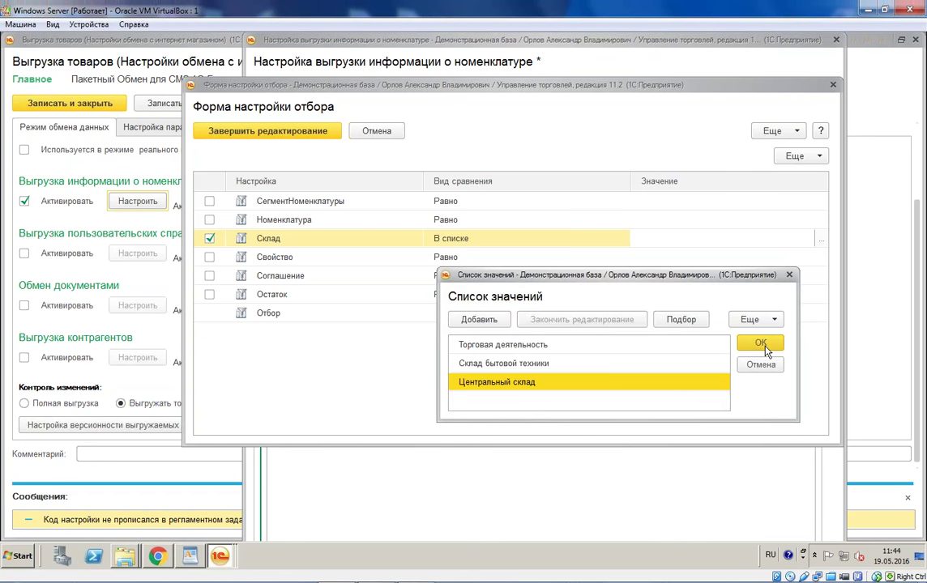
click(762, 344)
Step: Set the Соглашение filter to Продажа в розницу and save the filter settings
click(751, 276)
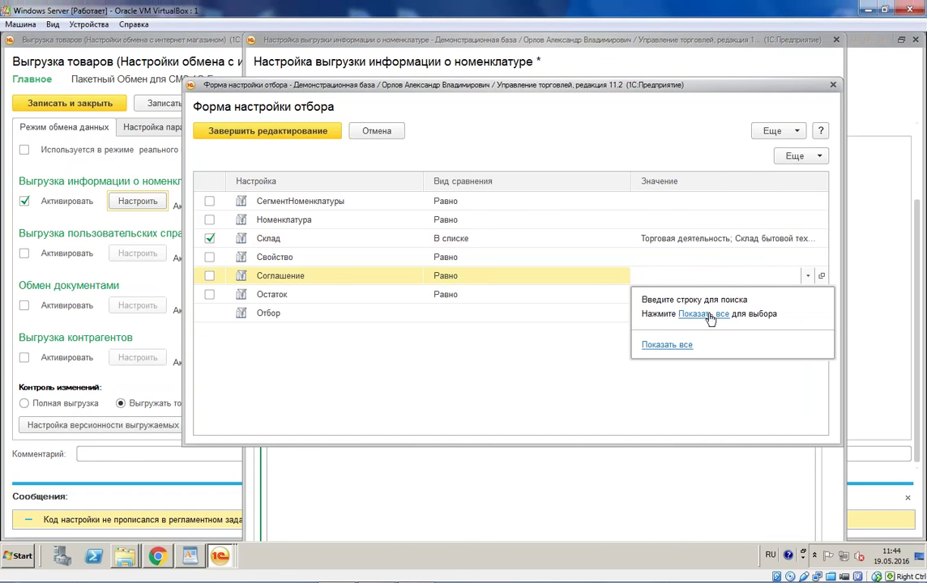
click(700, 320)
scroll(565, 394, down, 5)
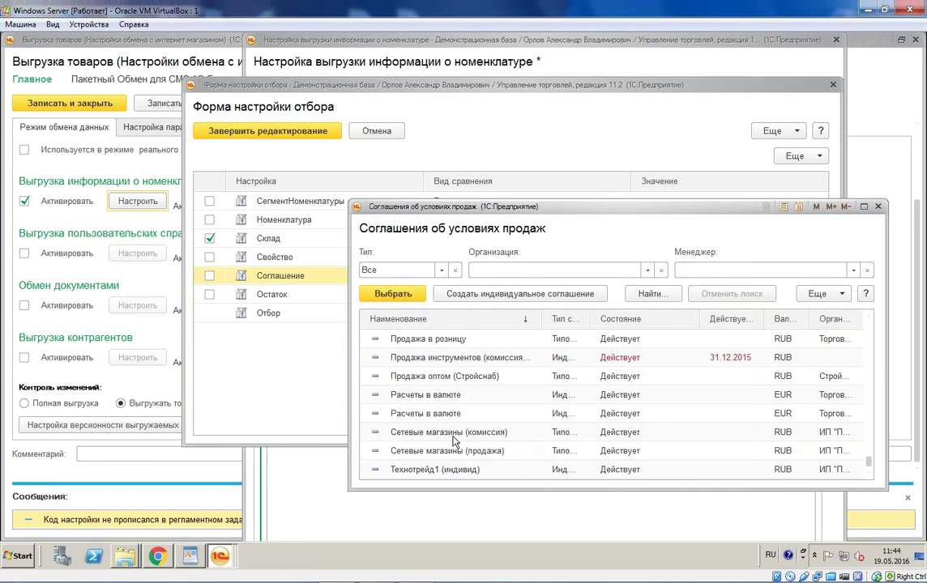
scroll(395, 379, up, 3)
double_click(407, 361)
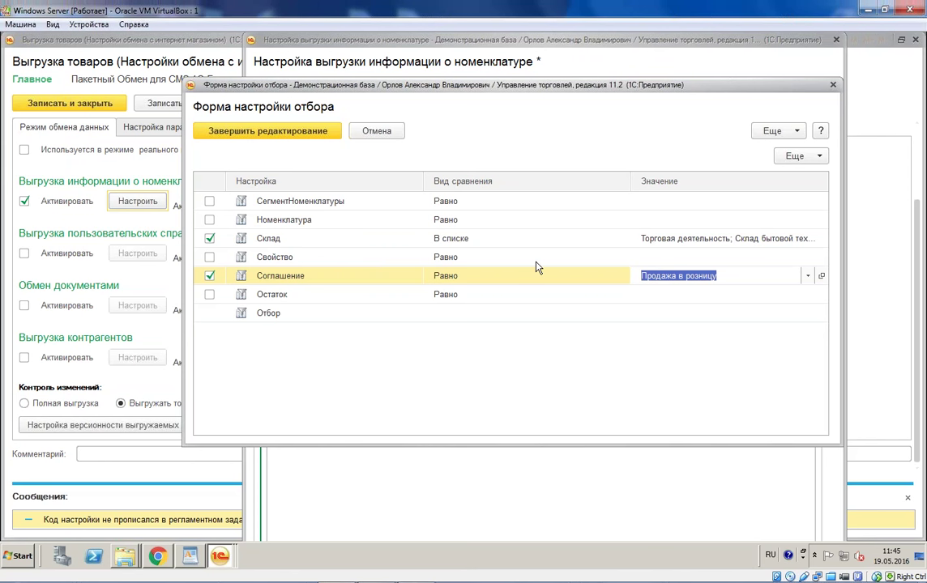
click(652, 257)
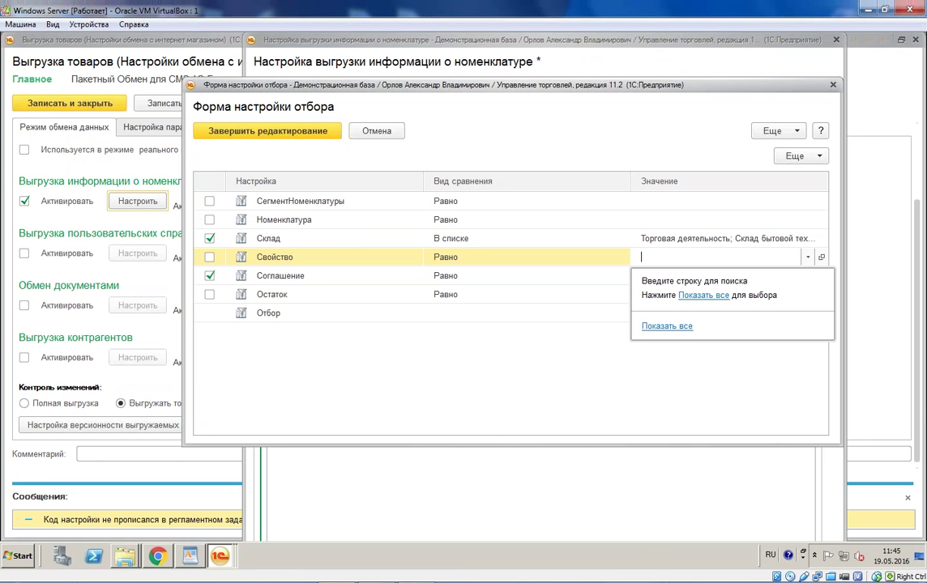
click(435, 296)
click(335, 315)
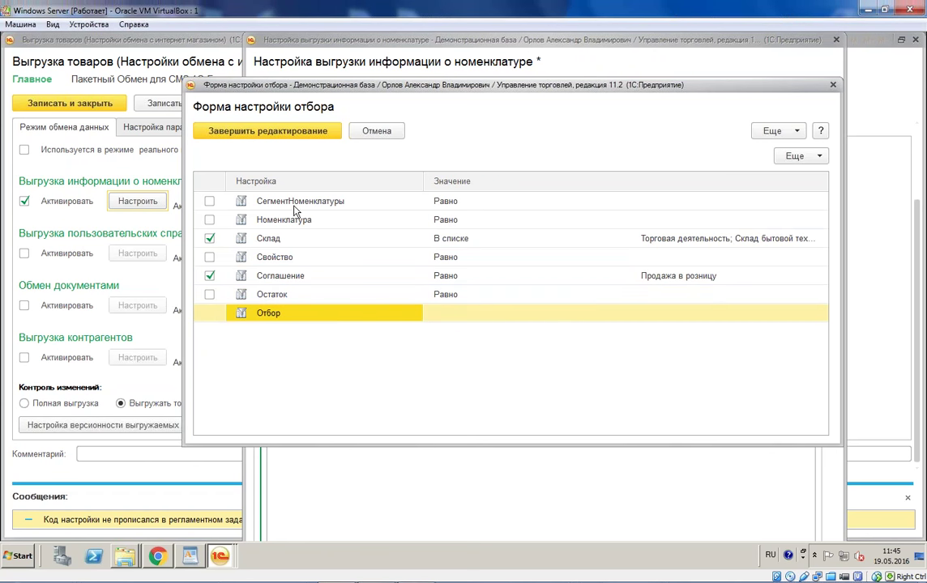
click(303, 131)
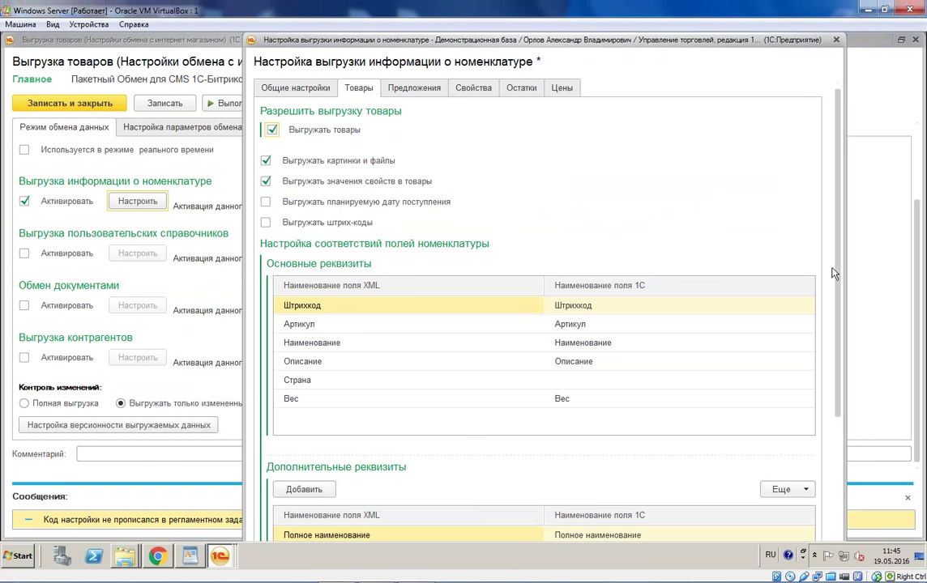
Step: Review the 1C field mapped to Наименование, leaving it unchanged
scroll(839, 274, down, 1)
mouse_move(839, 274)
mouse_down()
mouse_move(836, 378)
mouse_move(840, 254)
mouse_up()
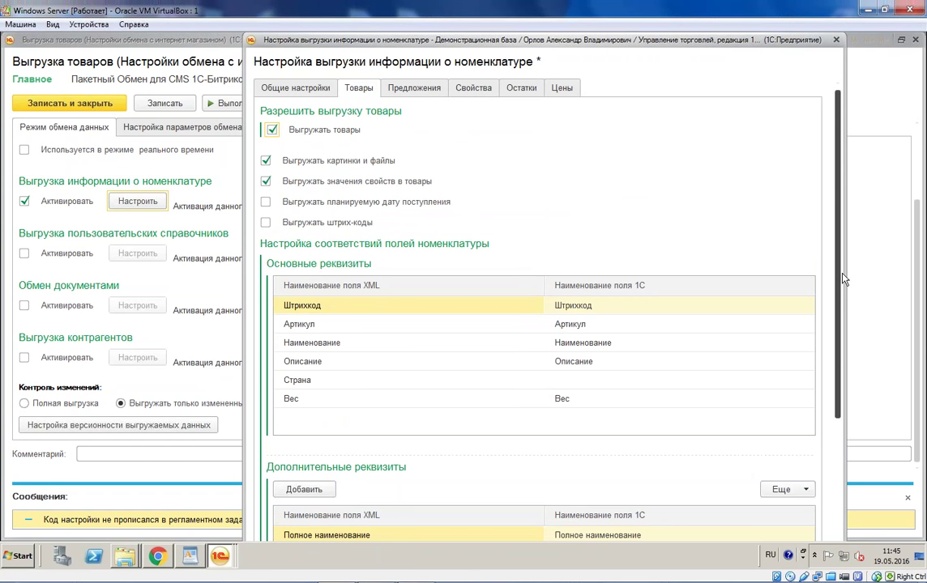
drag(839, 256, 842, 378)
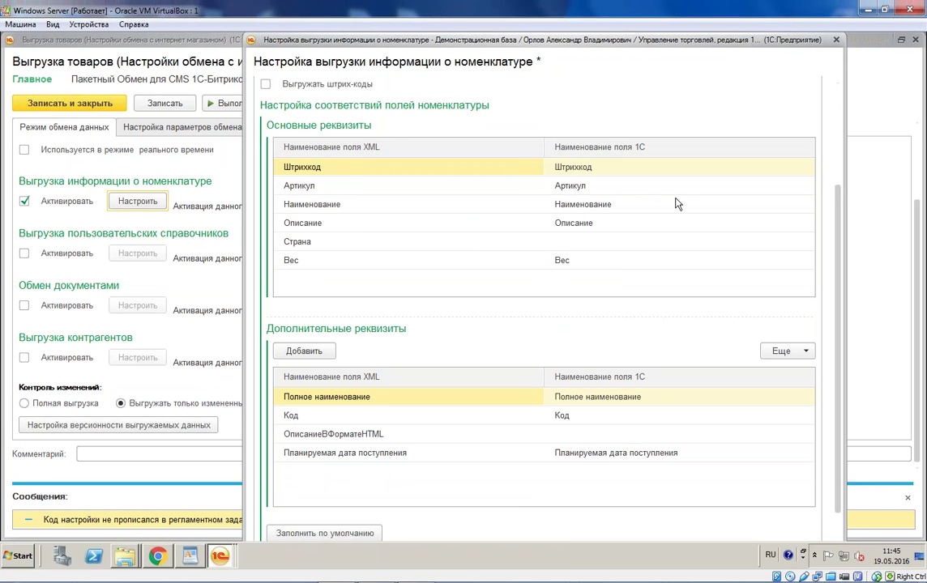
double_click(599, 204)
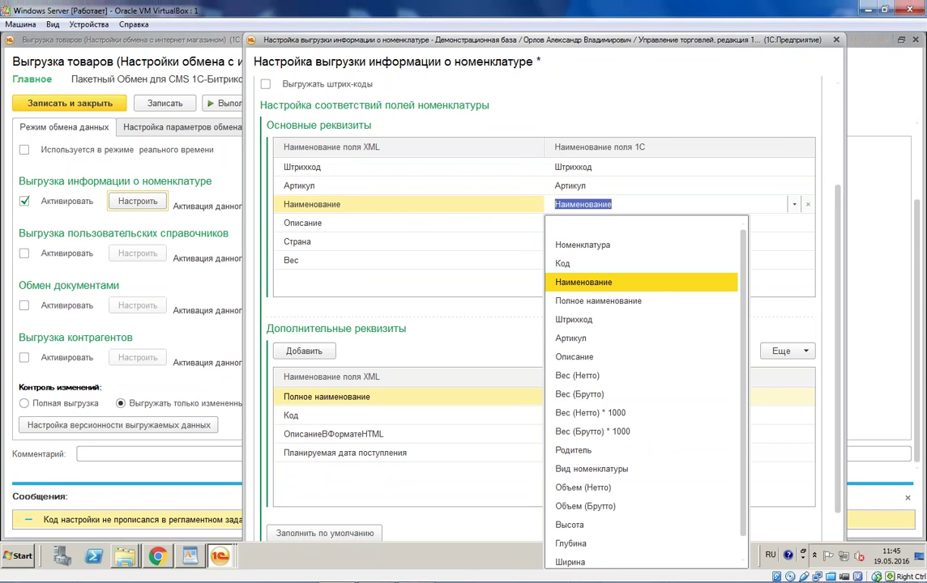
key(Escape)
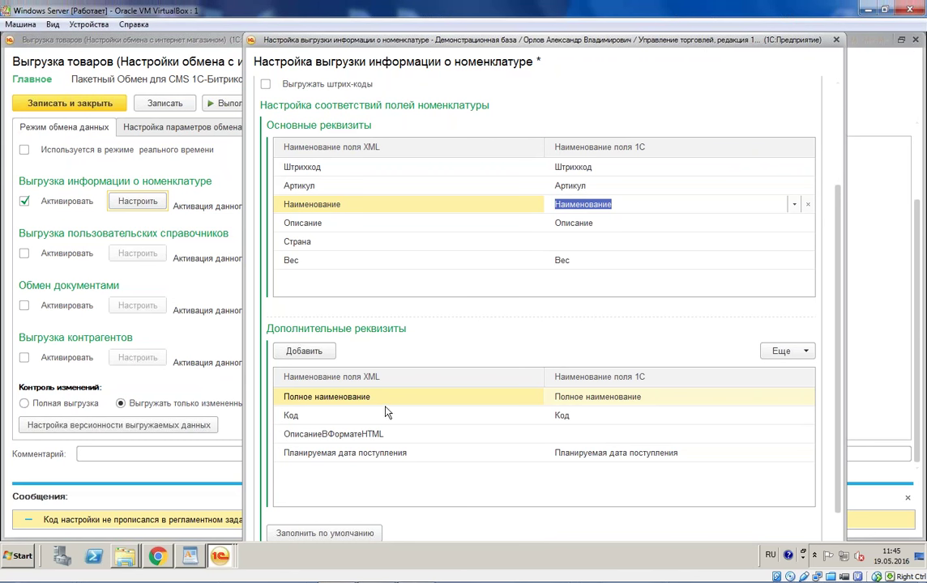
Step: Map ОписаниеВФорматеHTML to Номенклатура.Наименование and confirm the field path with Да
click(377, 437)
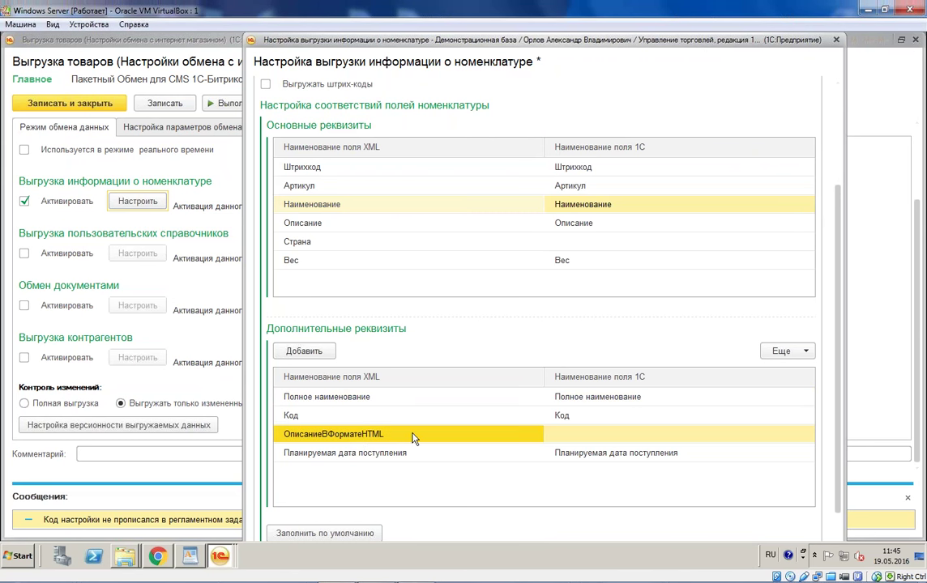
click(602, 439)
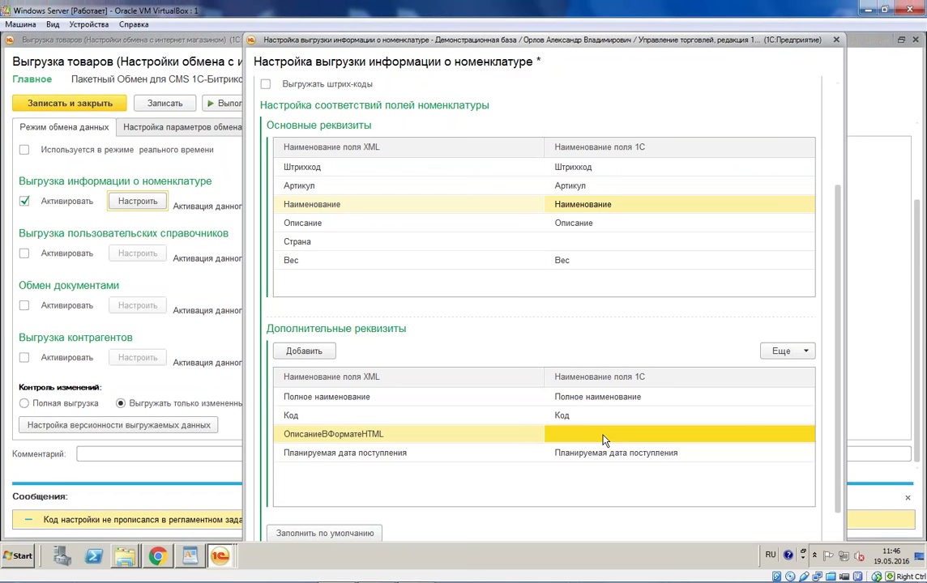
click(602, 440)
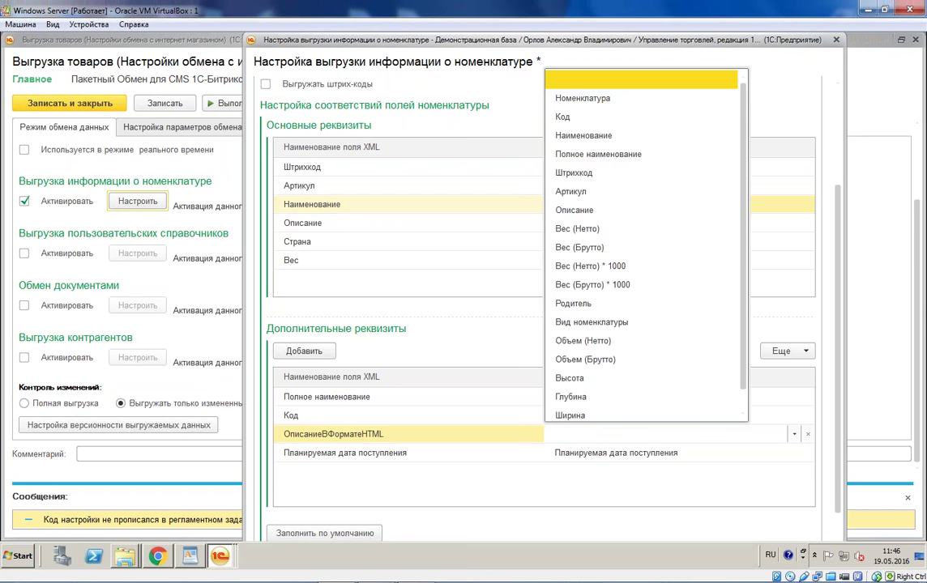
click(582, 98)
click(635, 438)
click(641, 435)
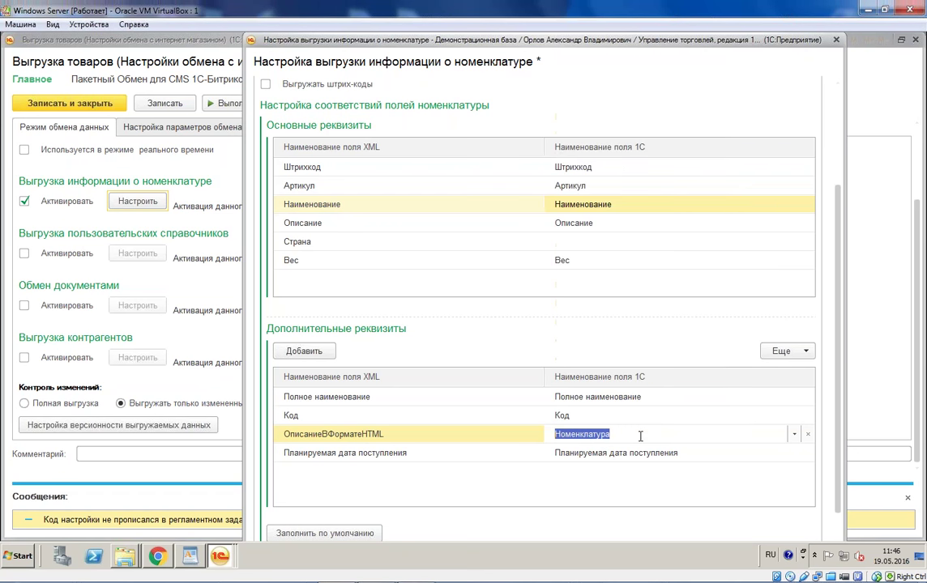
text(.)
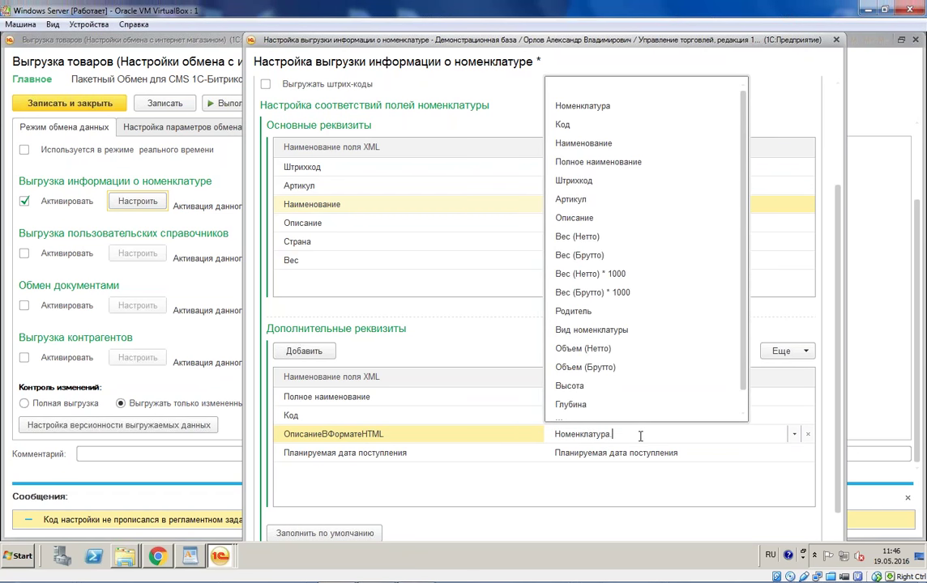
text(Н)
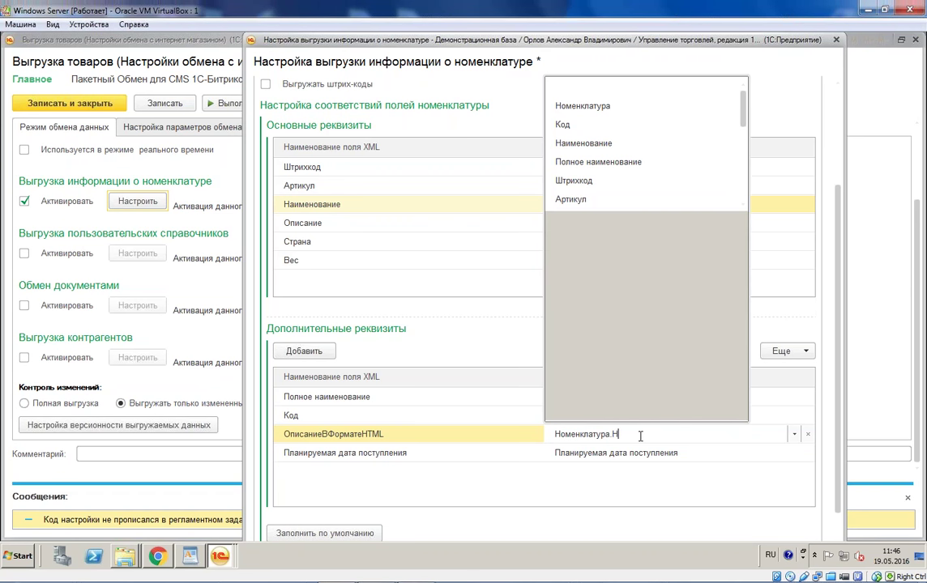
text(аименование)
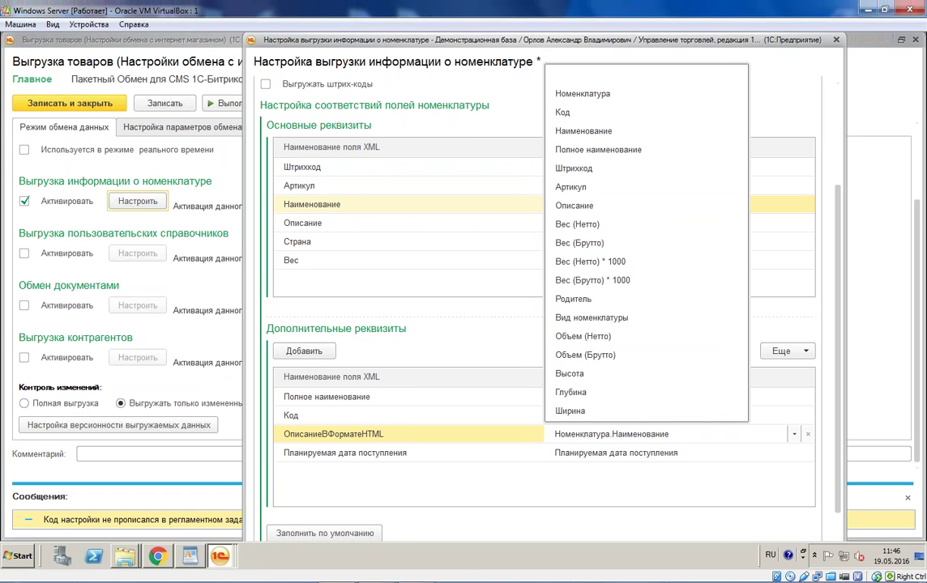
key(Return)
click(500, 322)
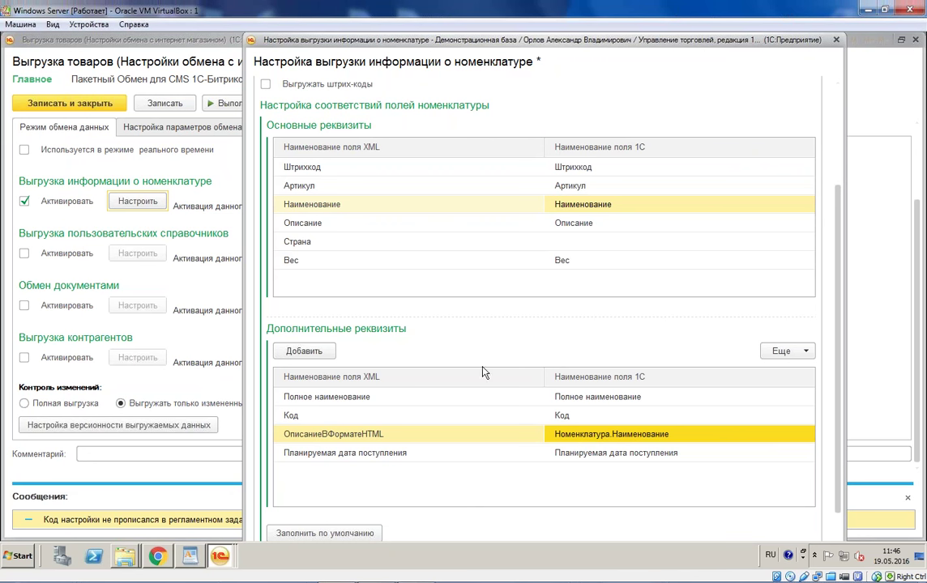
scroll(840, 447, up, 3)
click(417, 88)
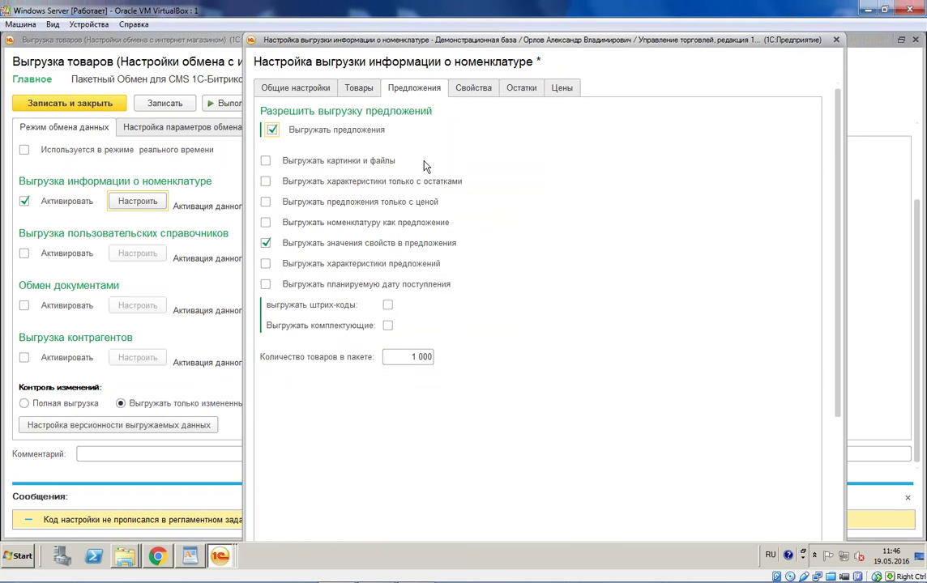
Step: Enable 'Выгружать картинки и файлы' for offers and view the Свойства tab
click(266, 161)
click(478, 92)
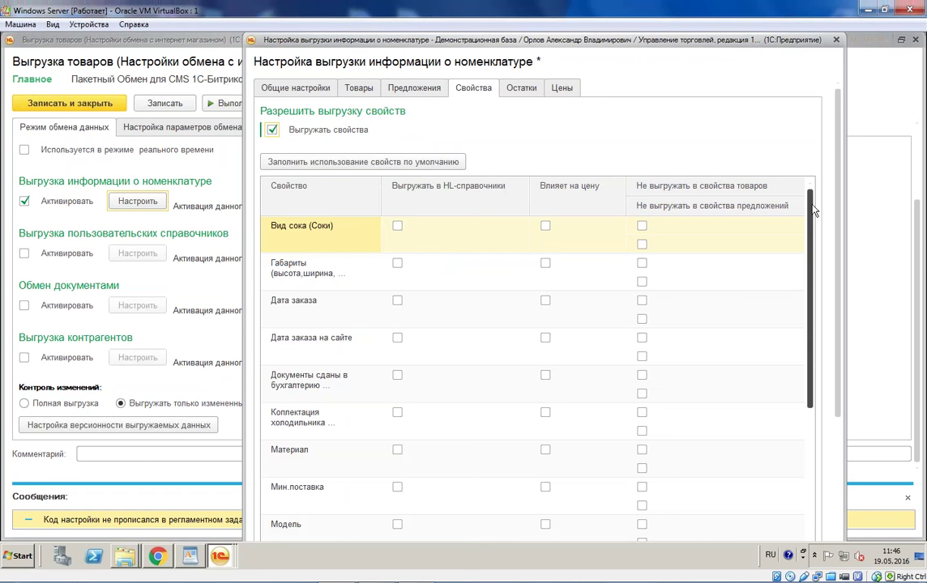
scroll(823, 303, down, 5)
scroll(823, 300, up, 5)
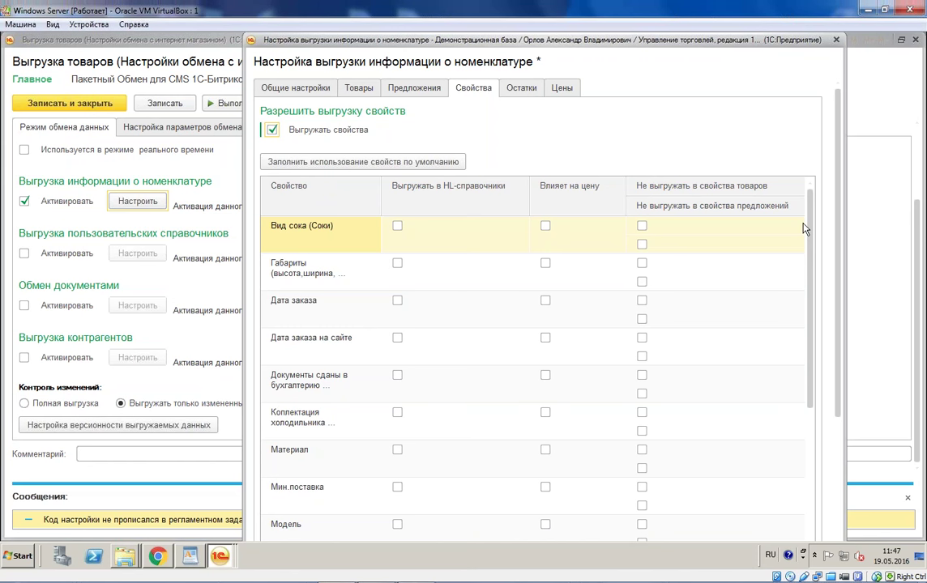
Step: Fill property usage with defaults, dismiss the Сообщения panel, and review the property list
click(447, 165)
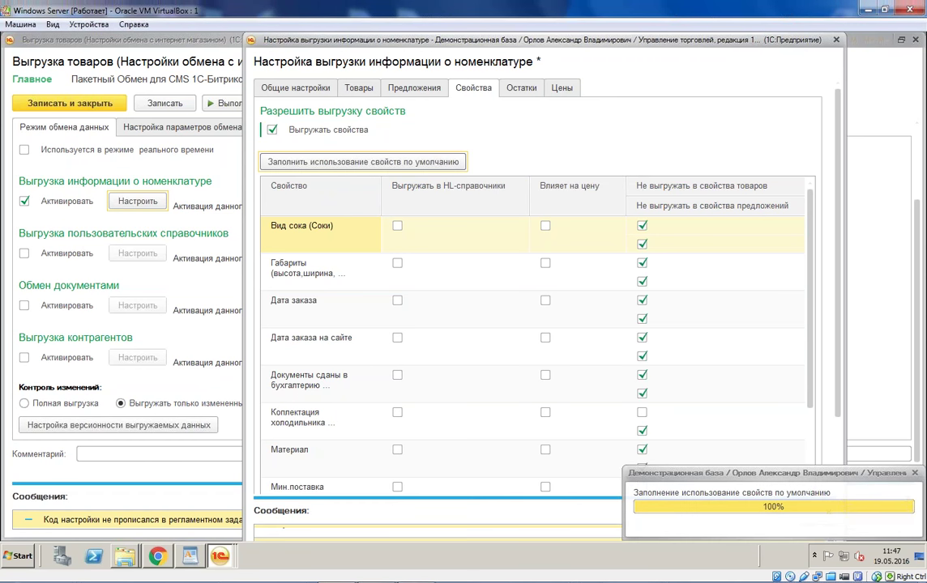
scroll(809, 294, down, 1)
scroll(809, 295, down, 5)
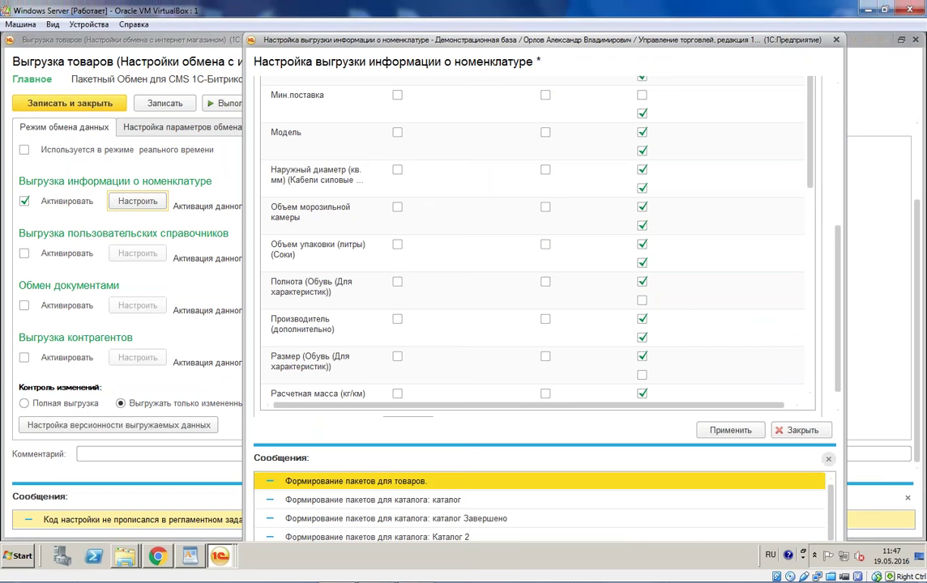
click(828, 458)
drag(810, 277, 818, 242)
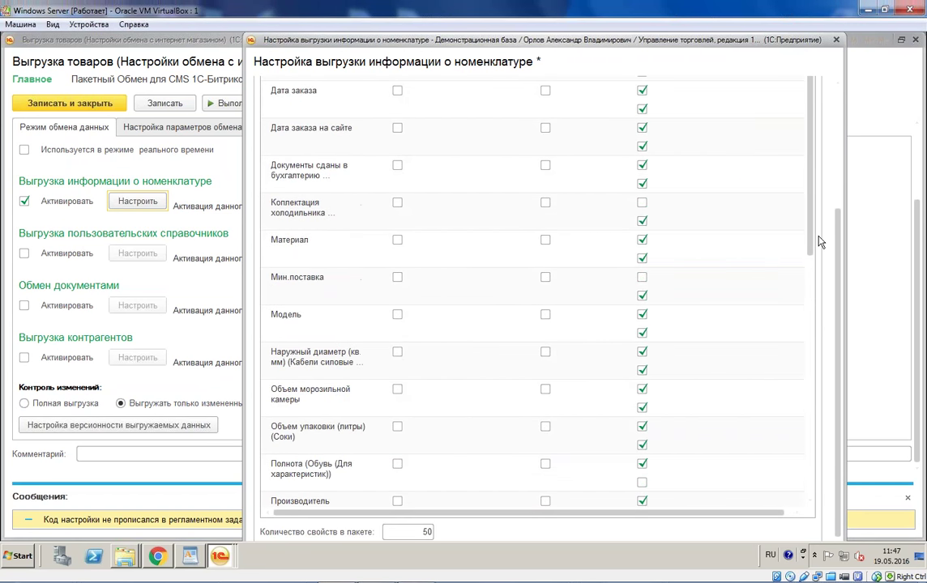
scroll(818, 242, up, 5)
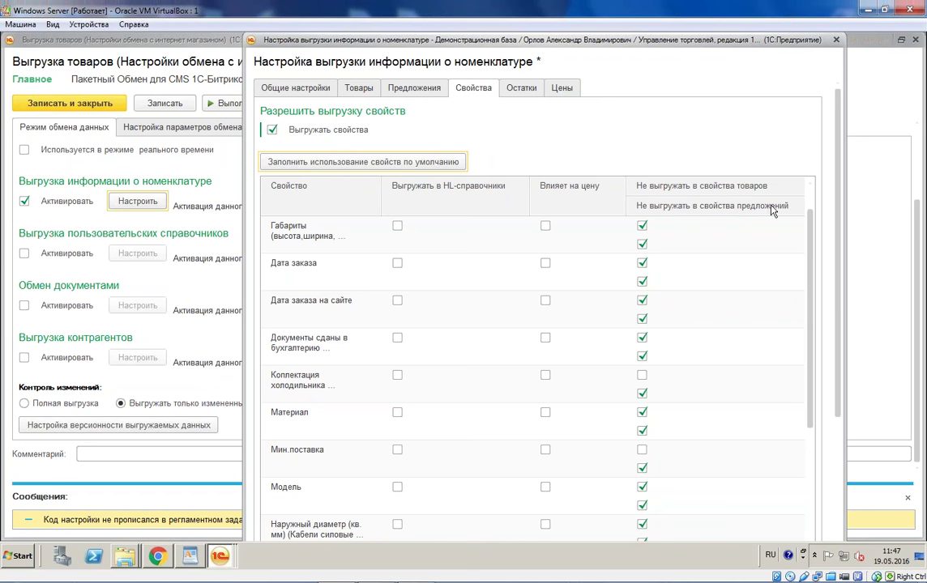
scroll(739, 213, down, 5)
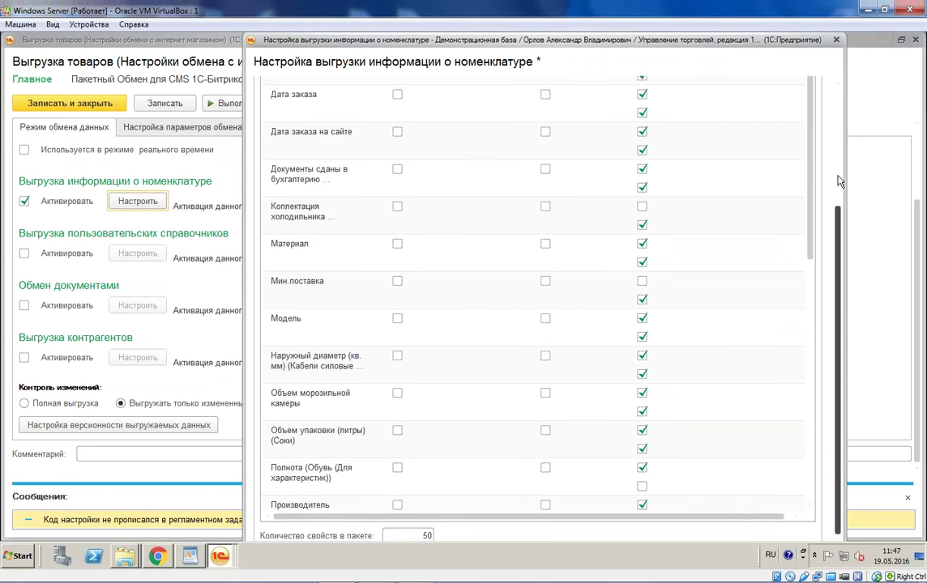
scroll(788, 144, up, 5)
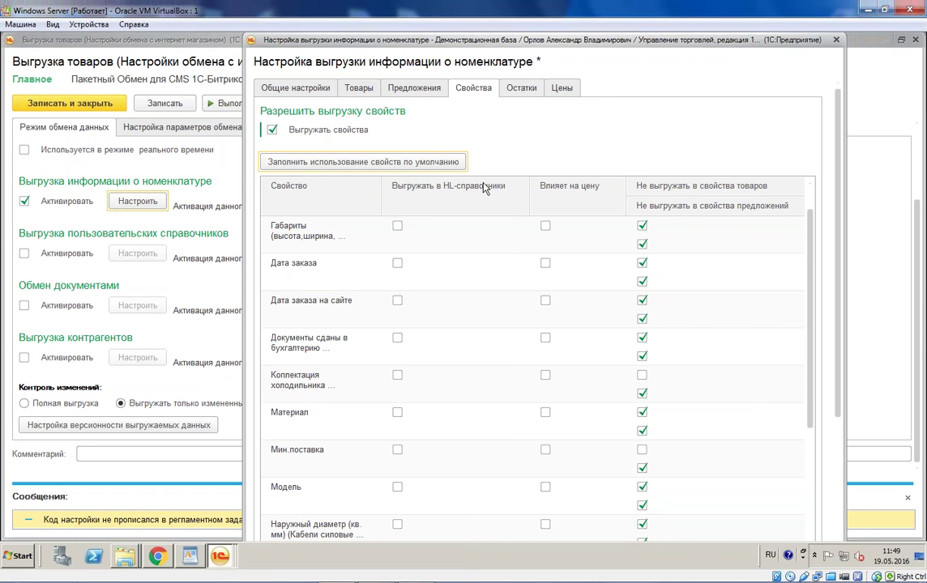
click(521, 87)
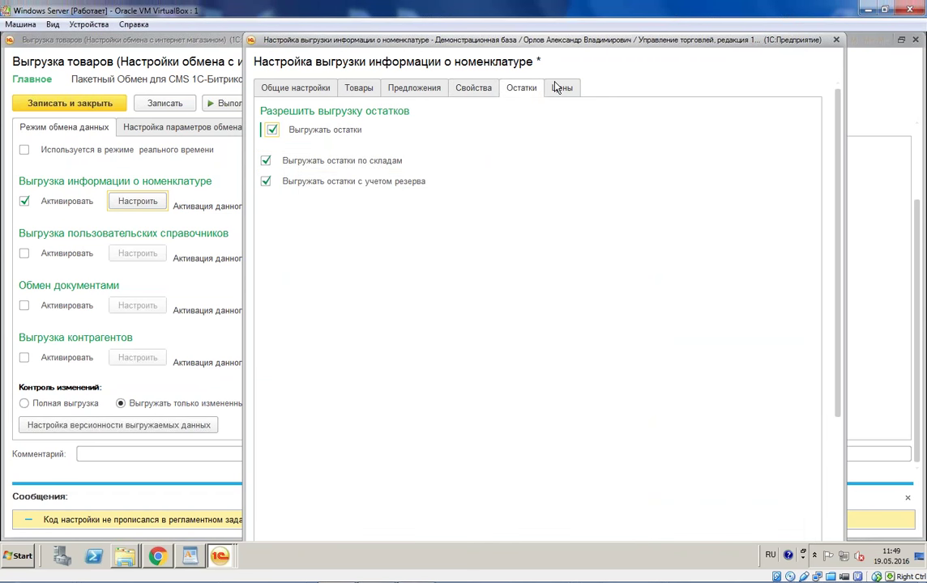
click(560, 88)
scroll(826, 422, down, 5)
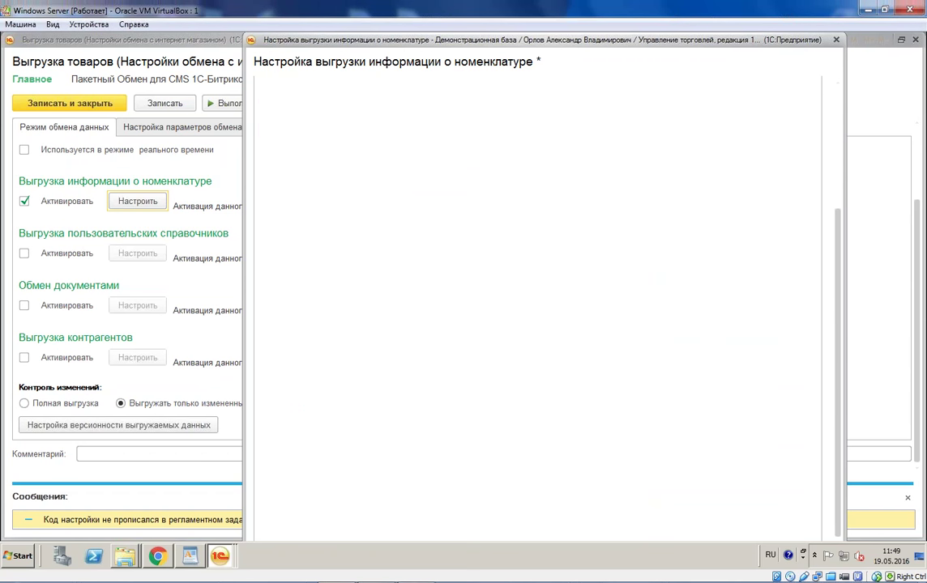
drag(649, 102, 649, 99)
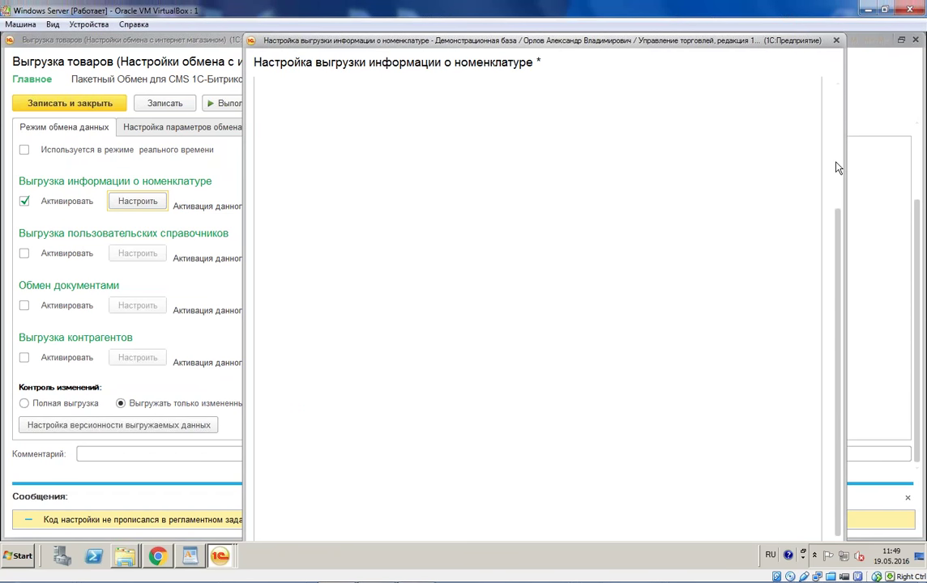
scroll(836, 158, up, 5)
click(482, 91)
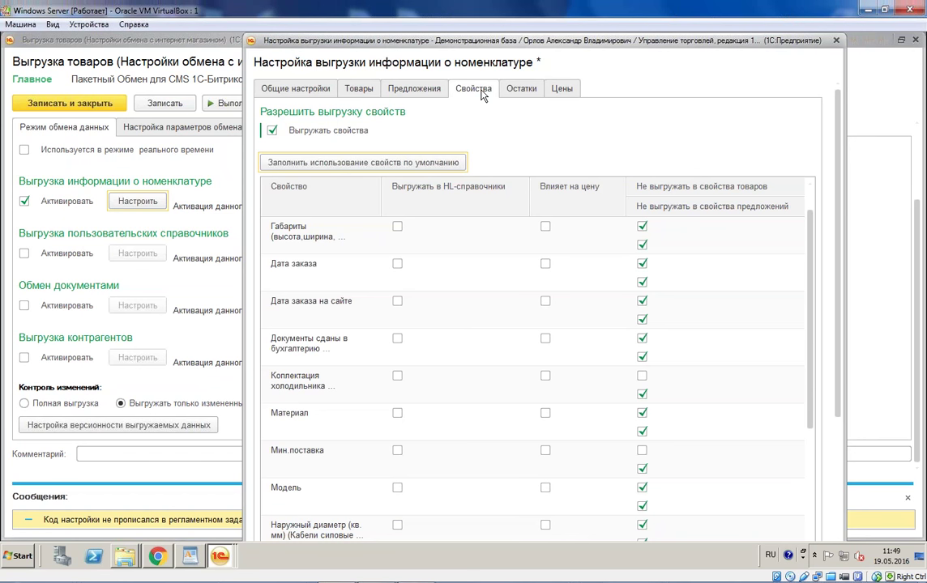
Step: From Общие настройки, open the catalog export filter in the detailed Отбор editor
click(325, 91)
scroll(840, 179, up, 2)
click(372, 158)
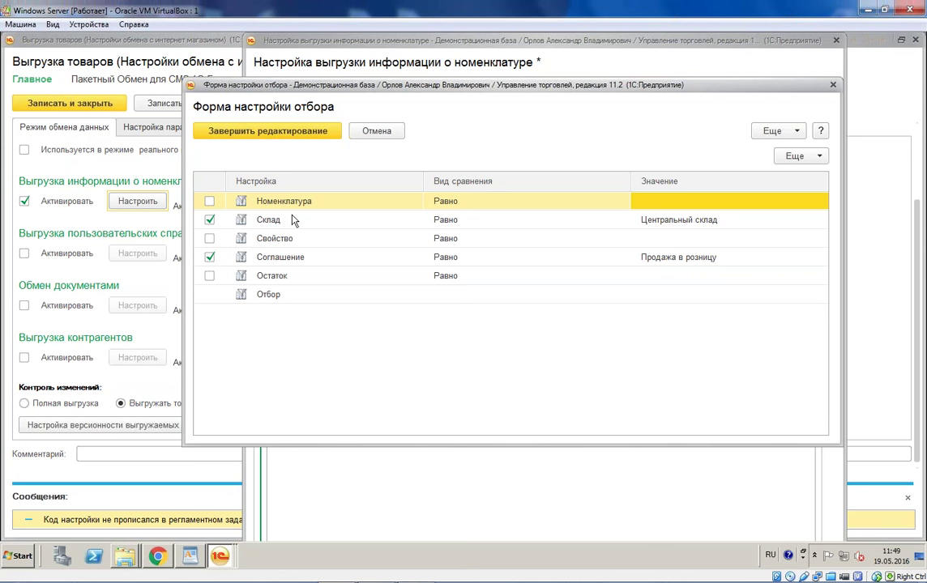
click(389, 295)
click(455, 295)
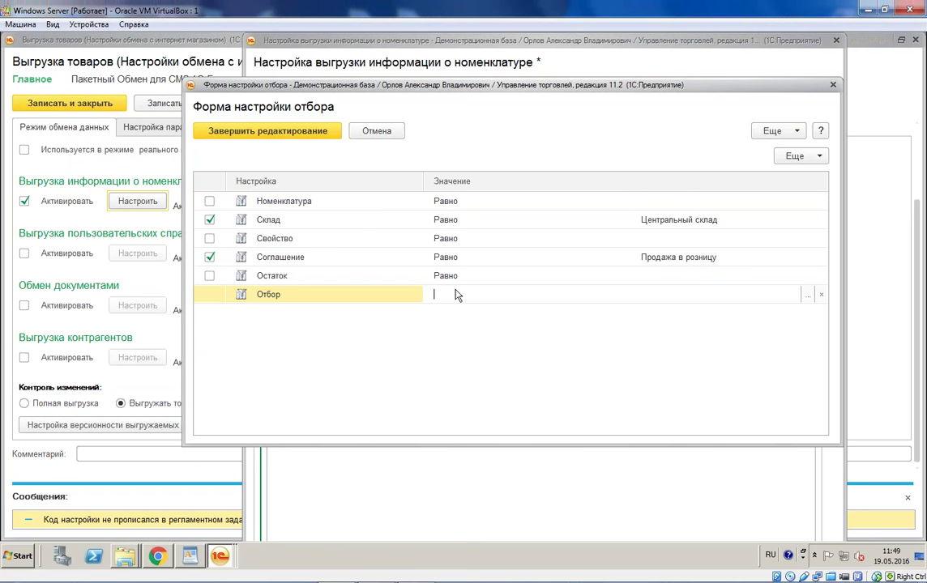
click(808, 295)
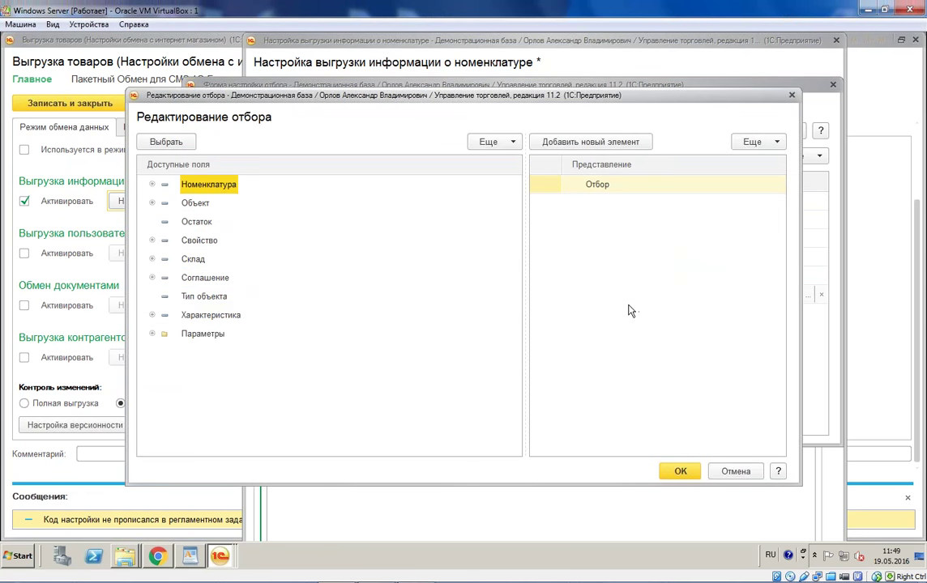
Step: Add Номенклатура.Пометка удаления as a new filter condition
click(151, 186)
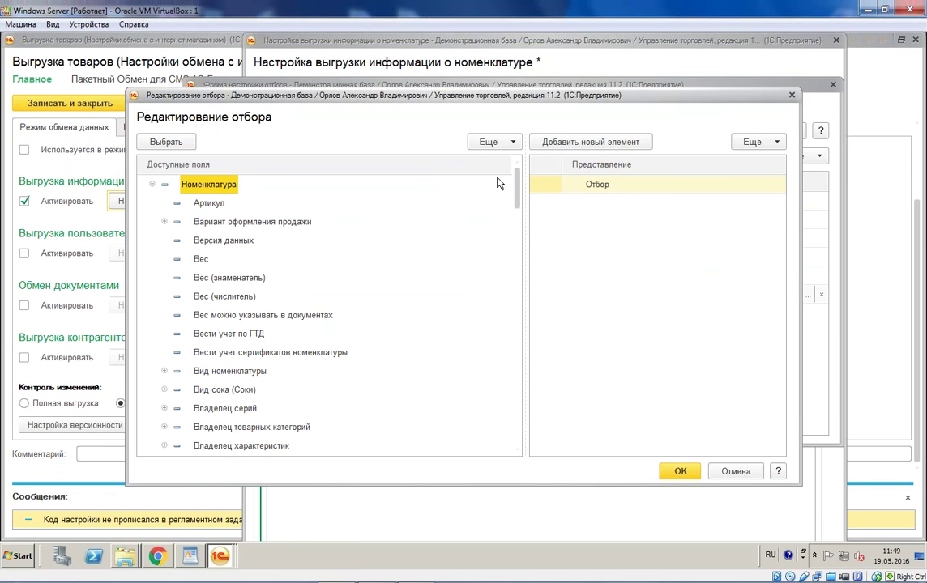
drag(444, 119, 535, 139)
scroll(270, 373, down, 8)
scroll(271, 397, down, 15)
click(247, 245)
scroll(251, 253, up, 3)
double_click(261, 247)
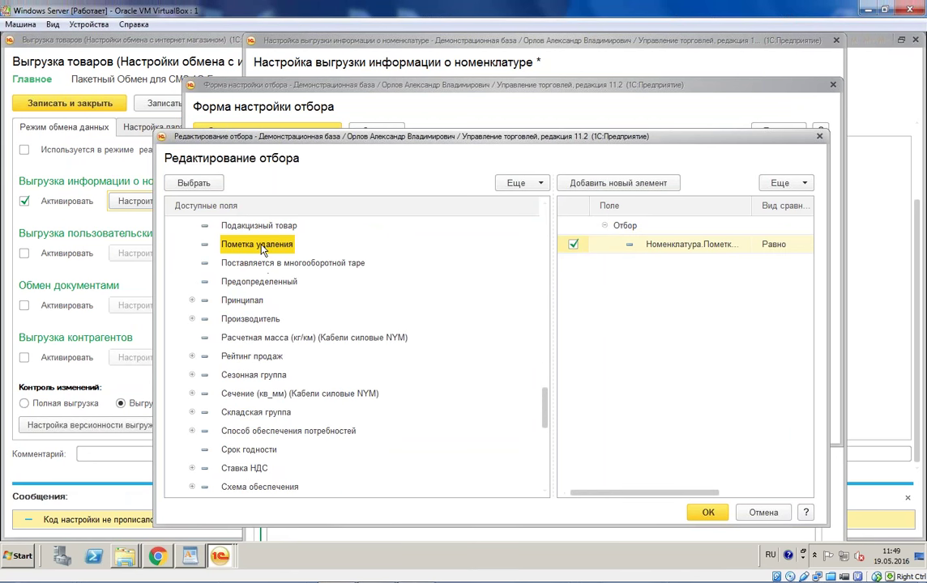
click(705, 514)
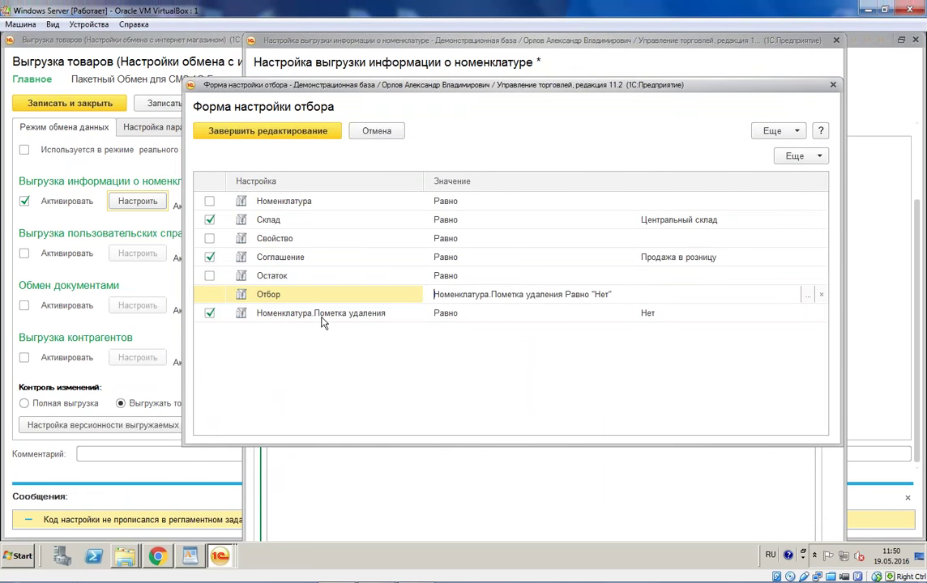
Step: Set the deletion-mark condition to Да and close the filter form
click(772, 317)
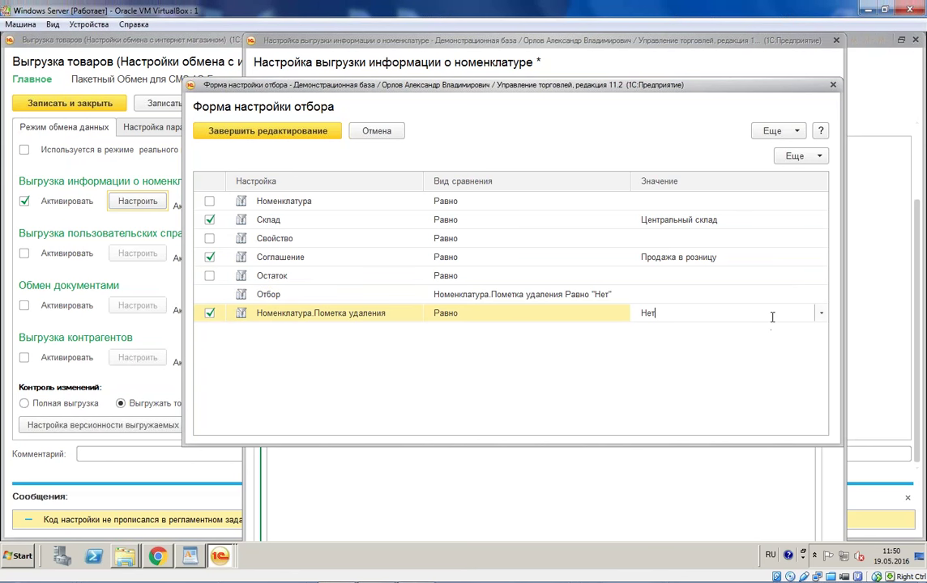
click(821, 314)
click(688, 337)
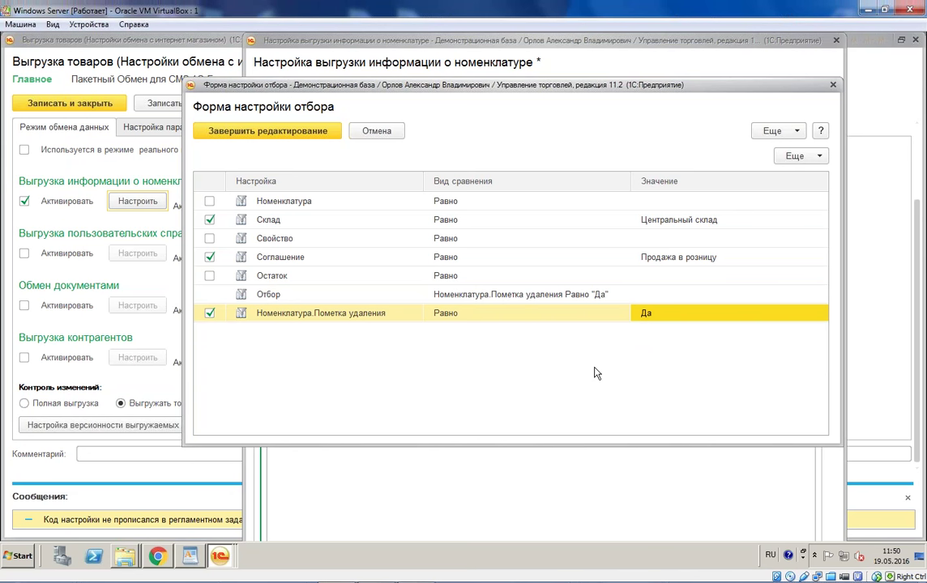
click(360, 129)
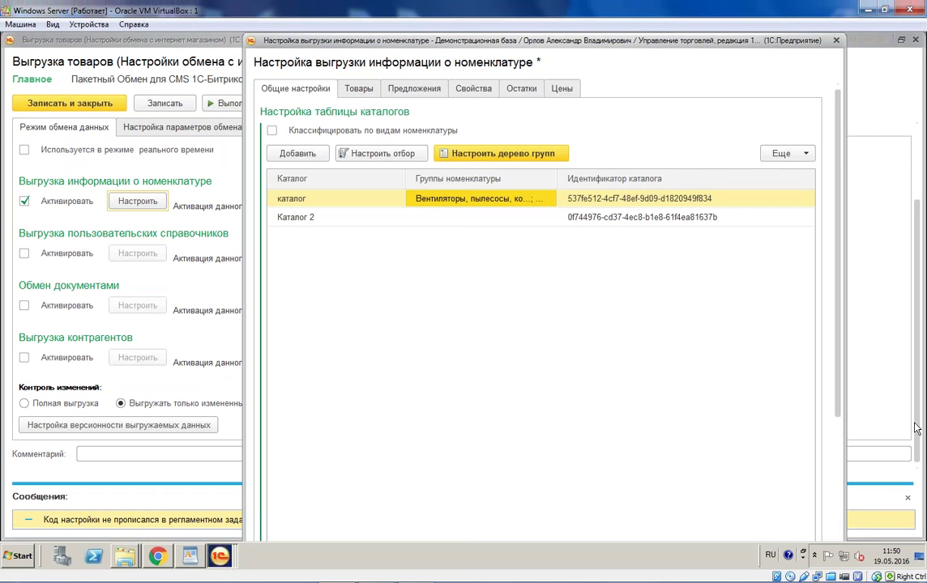
Step: Apply the product export settings, save the exchange node, and go to the 1С-Битрикс section
drag(834, 401, 837, 523)
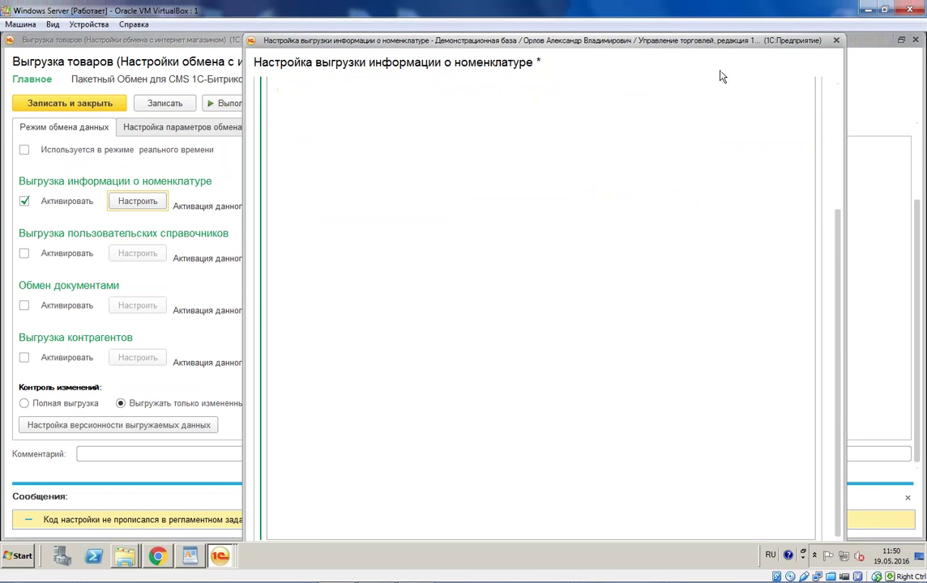
drag(716, 32, 685, 62)
click(706, 490)
click(81, 106)
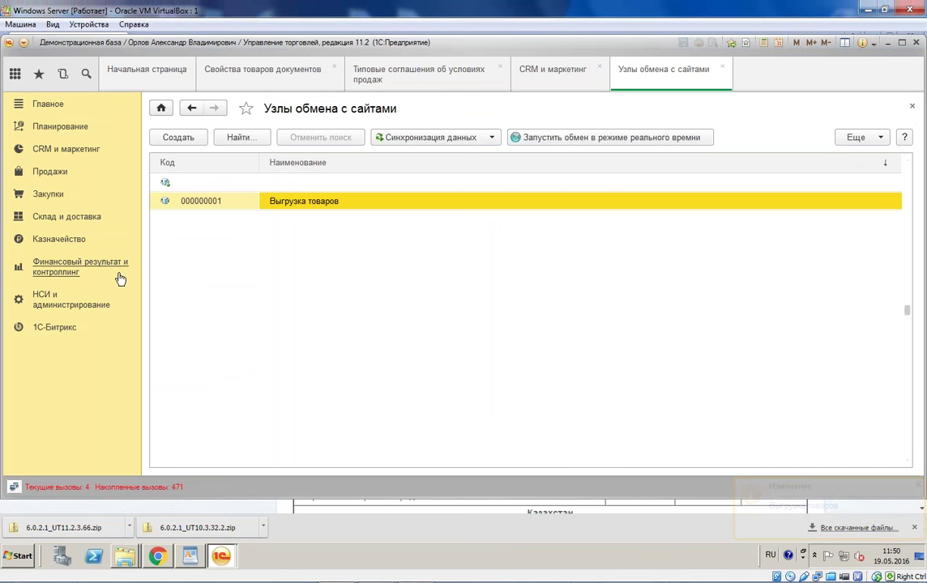
click(57, 329)
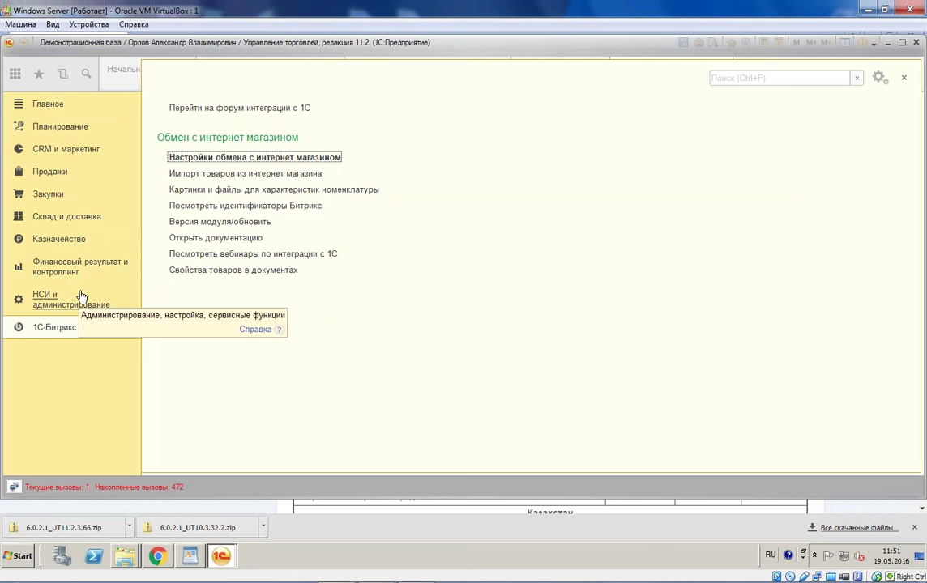
Step: Browse the Bitrix codes of ПланыВидовХарактеристик ДополнительныеРеквизитыИСведения, such as Дата оплаты and Цвет холодильника
click(274, 212)
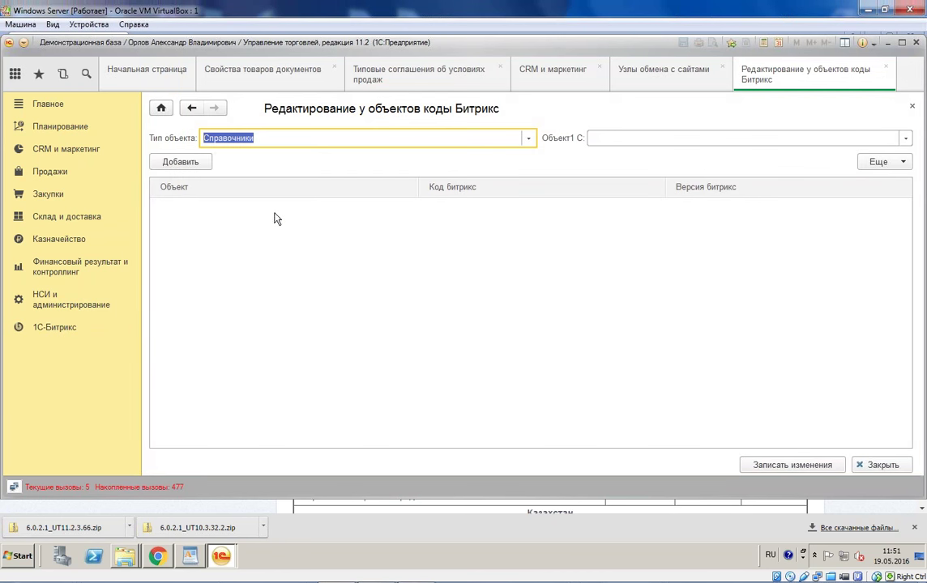
click(528, 138)
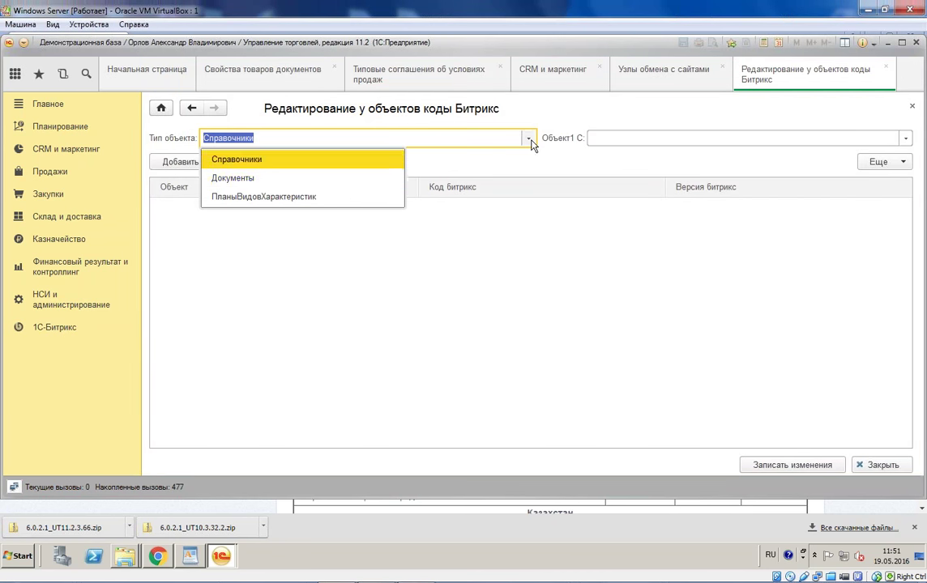
click(331, 198)
click(905, 138)
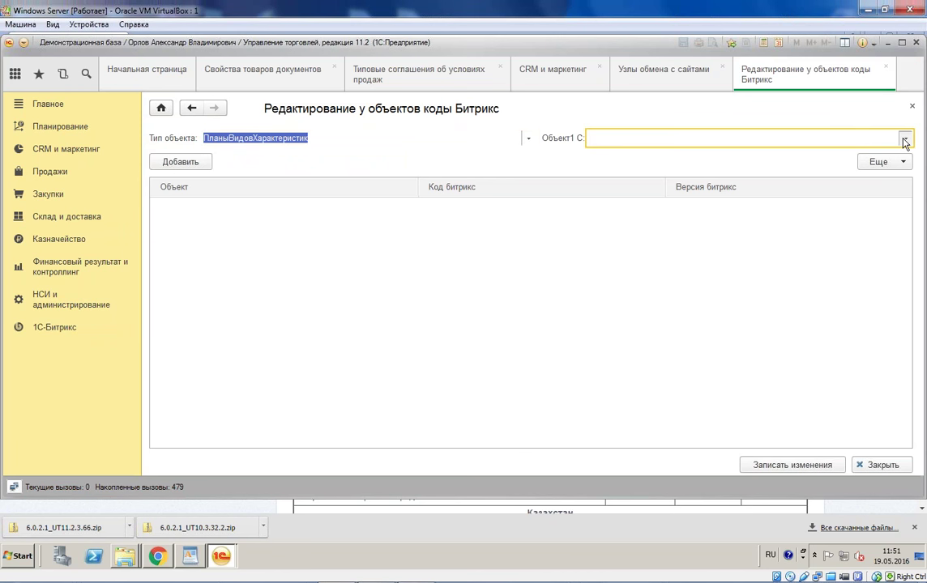
click(608, 151)
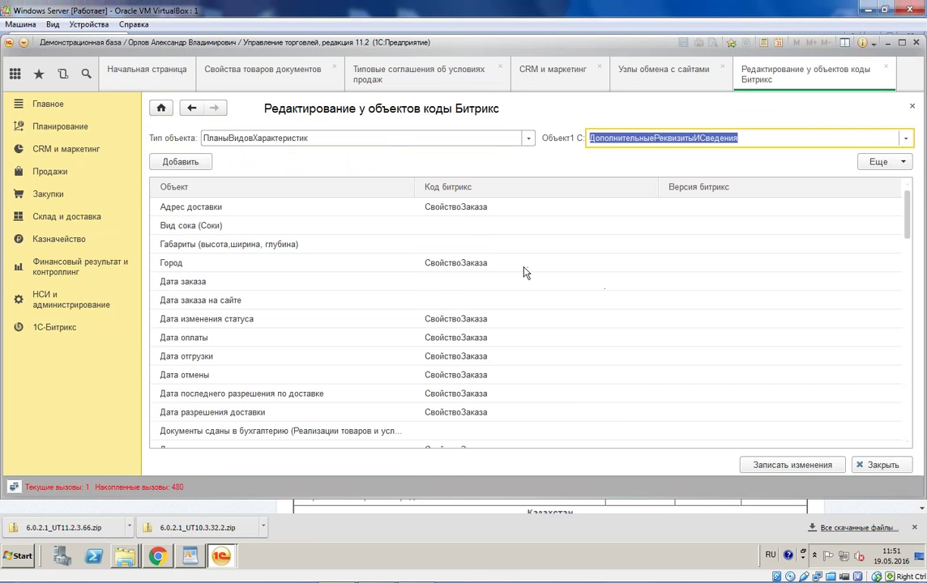
click(465, 344)
scroll(466, 352, down, 15)
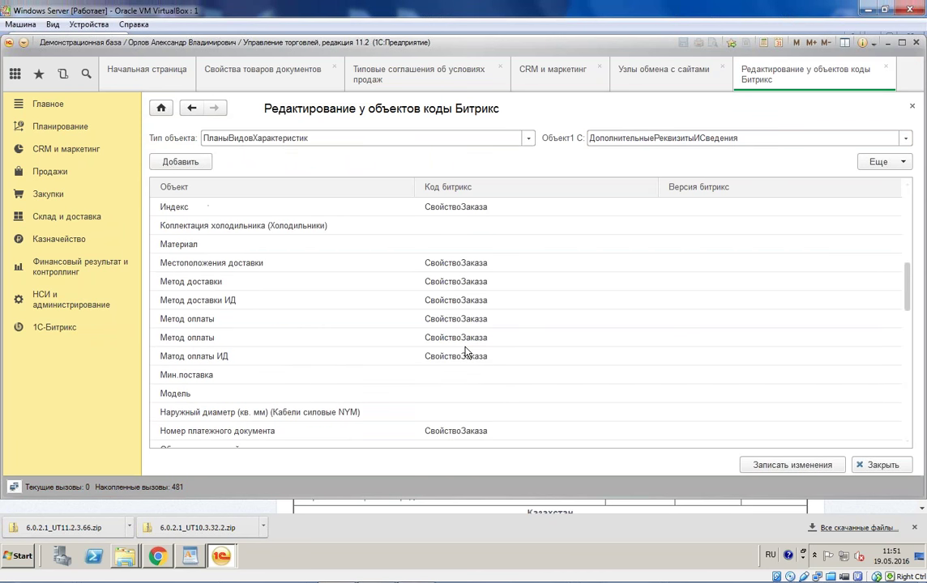
click(468, 375)
click(476, 372)
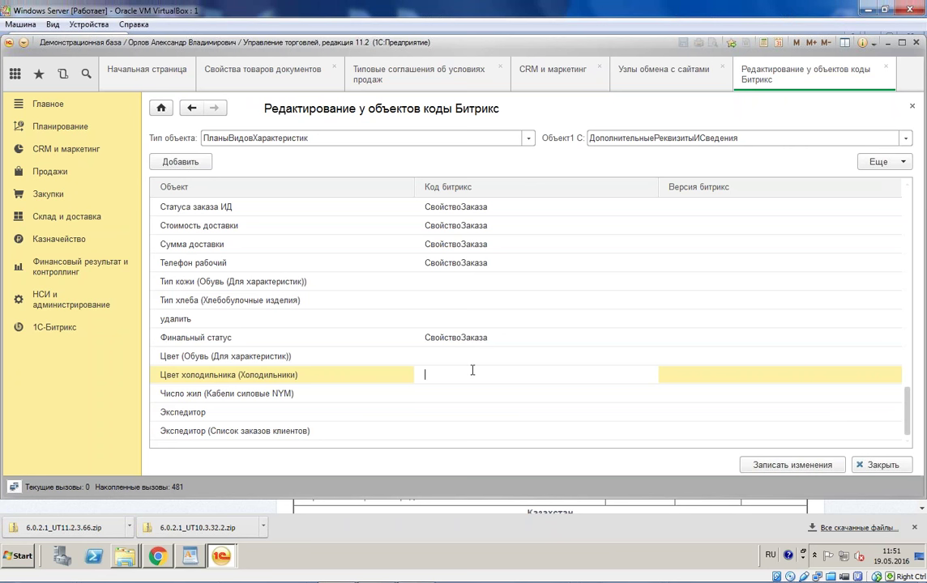
Step: Show the Bitrix codes for Справочники ЗначенияСвойствОбъектов, then close the codes form
click(528, 138)
click(389, 158)
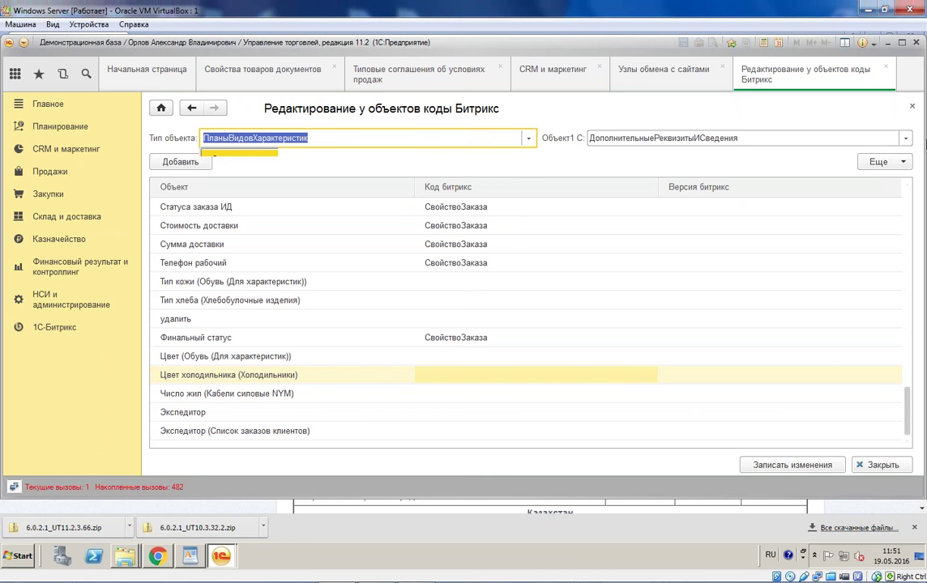
click(905, 139)
scroll(684, 284, down, 1)
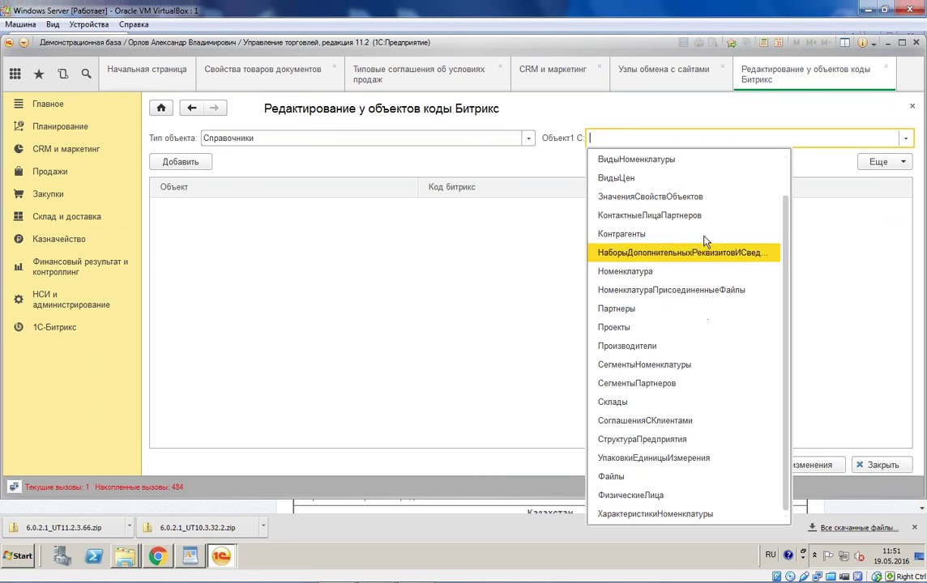
click(672, 196)
scroll(248, 381, down, 10)
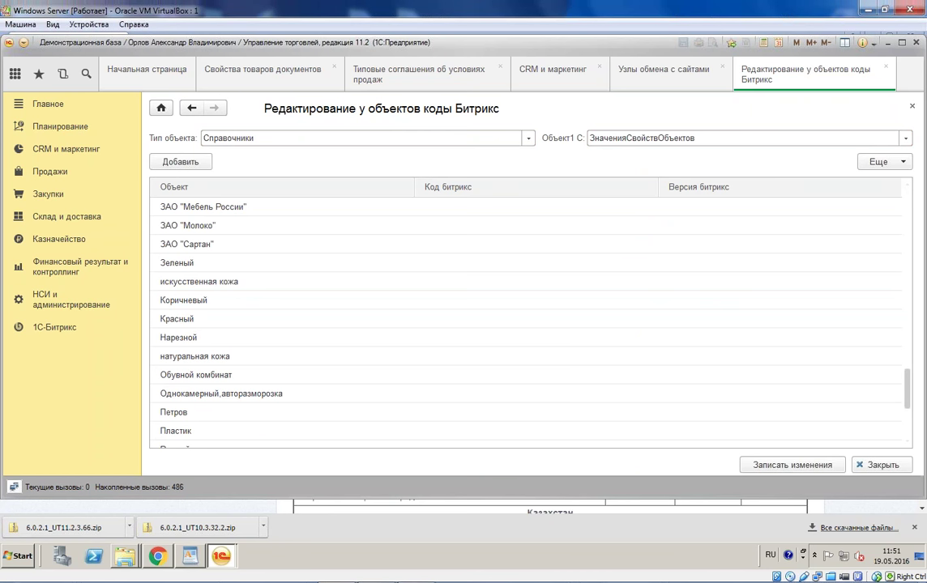
click(885, 66)
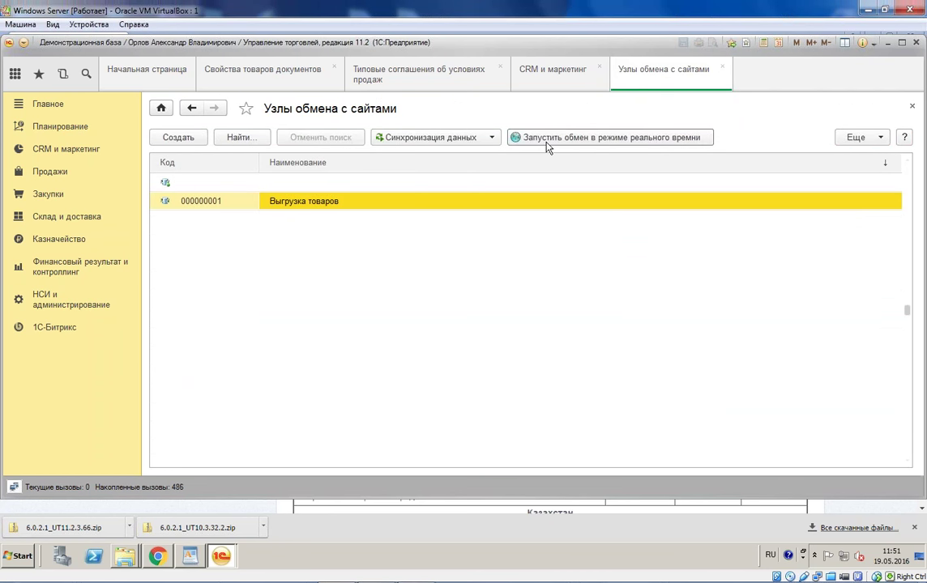
Step: Try opening the Выгрузка товаров node, then switch to the browser's Bitrix download page
double_click(453, 211)
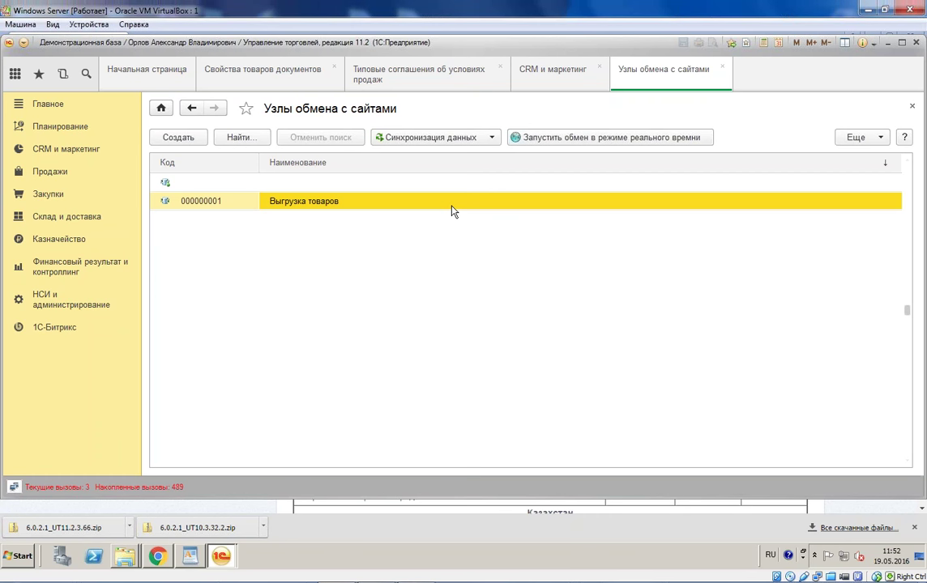
click(160, 556)
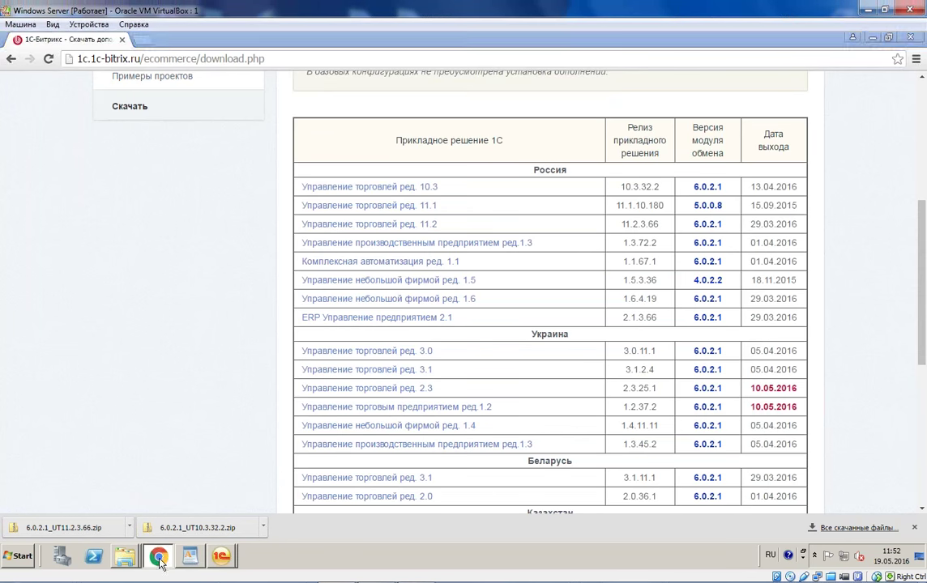
Step: Open the Подключени notes from the desktop and copy the site's 1c_exchange.php address
click(160, 556)
right_click(646, 555)
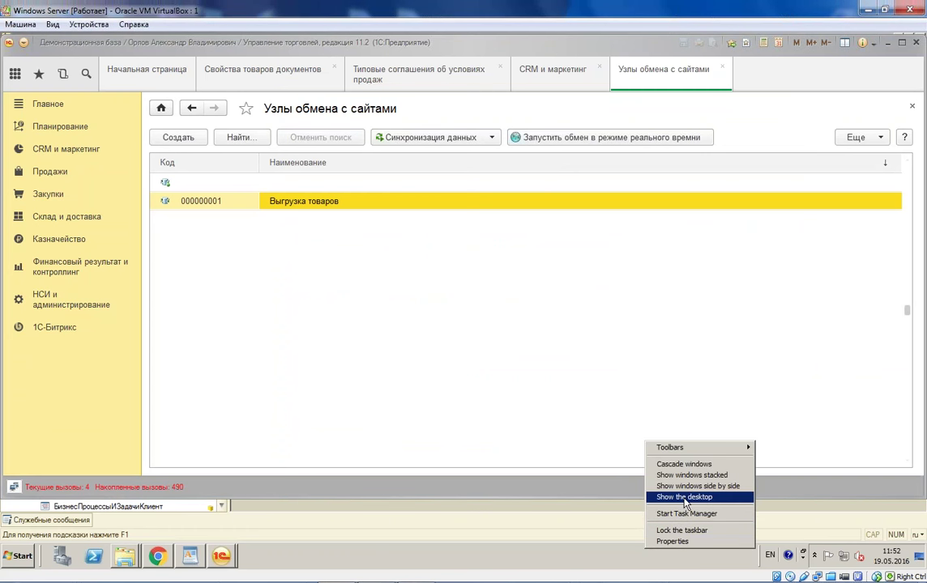
click(685, 497)
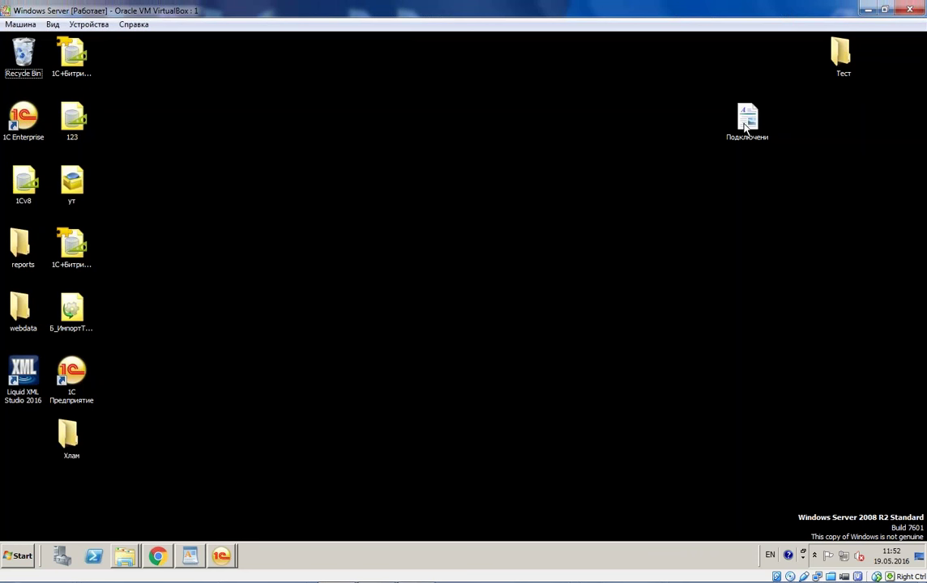
double_click(745, 122)
click(511, 182)
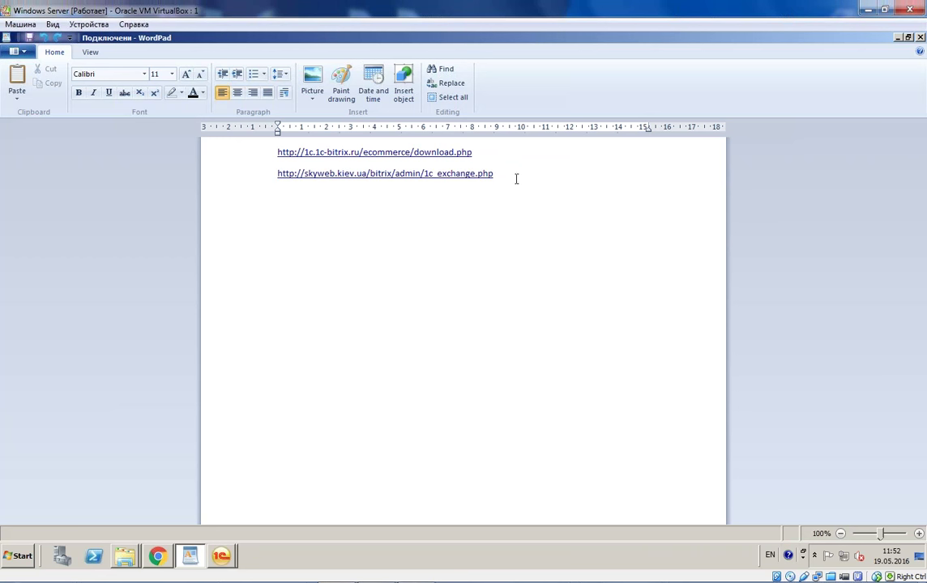
drag(507, 174, 275, 193)
key(ctrl+c)
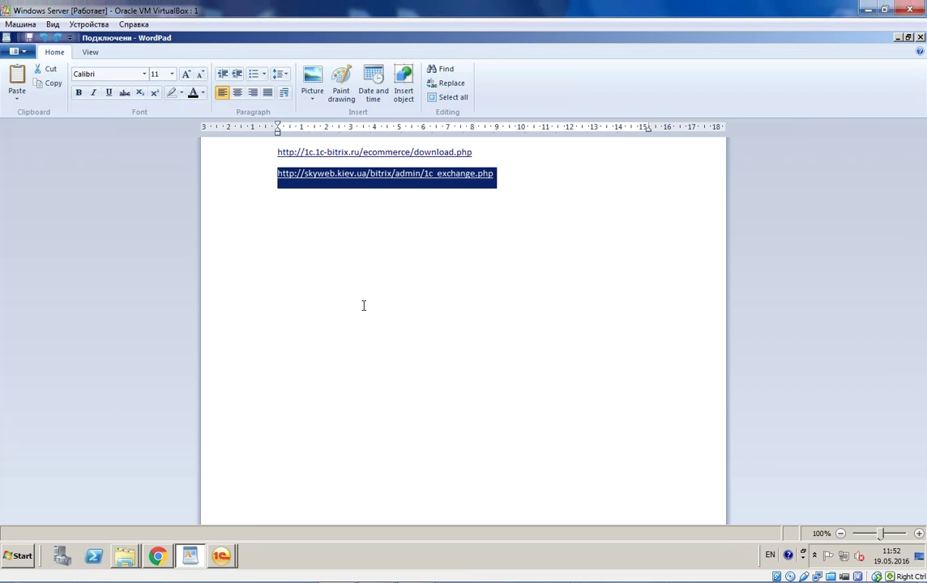
click(157, 556)
Step: Load the shop site by its bare domain and sign in to the admin panel
click(144, 40)
key(ctrl+v)
drag(180, 58, 431, 61)
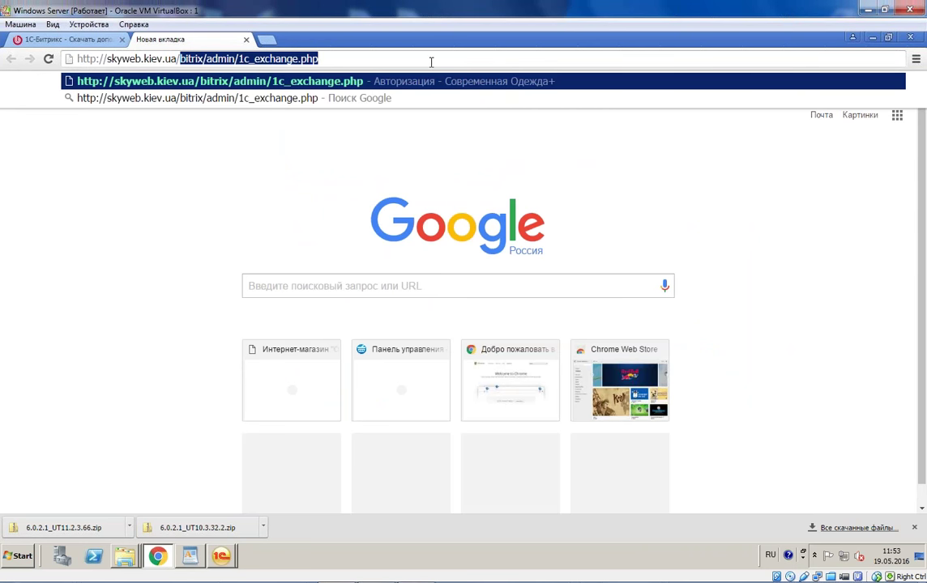
key(BackSpace)
key(Return)
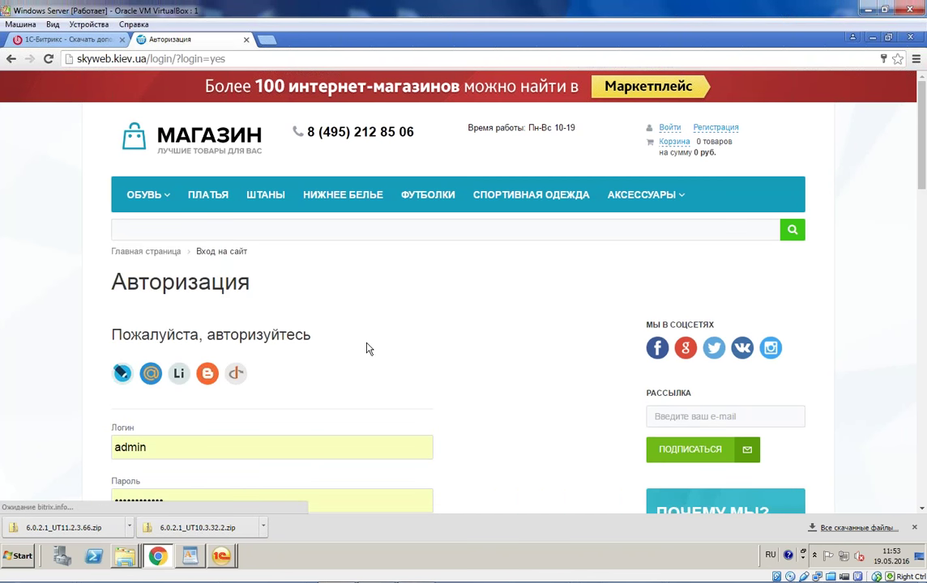
scroll(332, 369, down, 2)
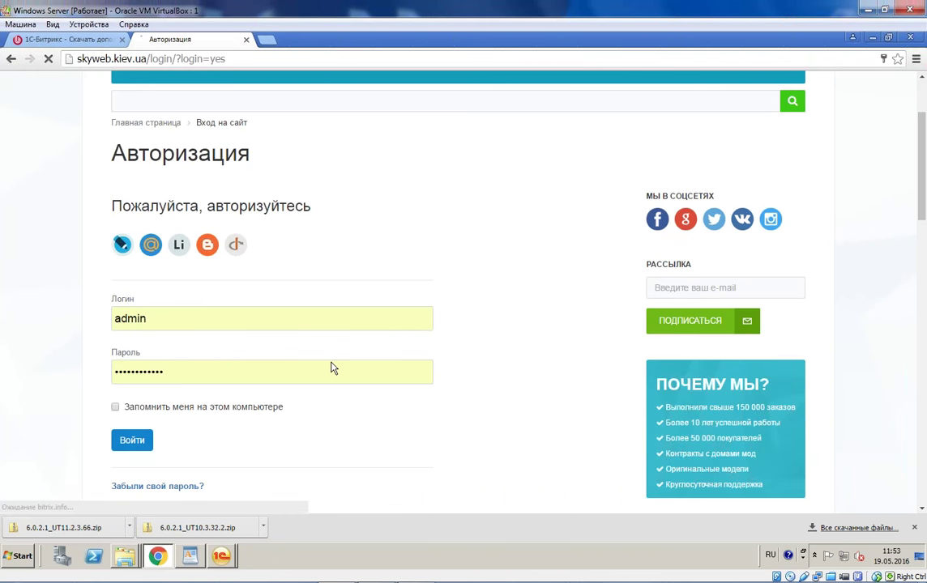
scroll(332, 369, down, 1)
click(132, 90)
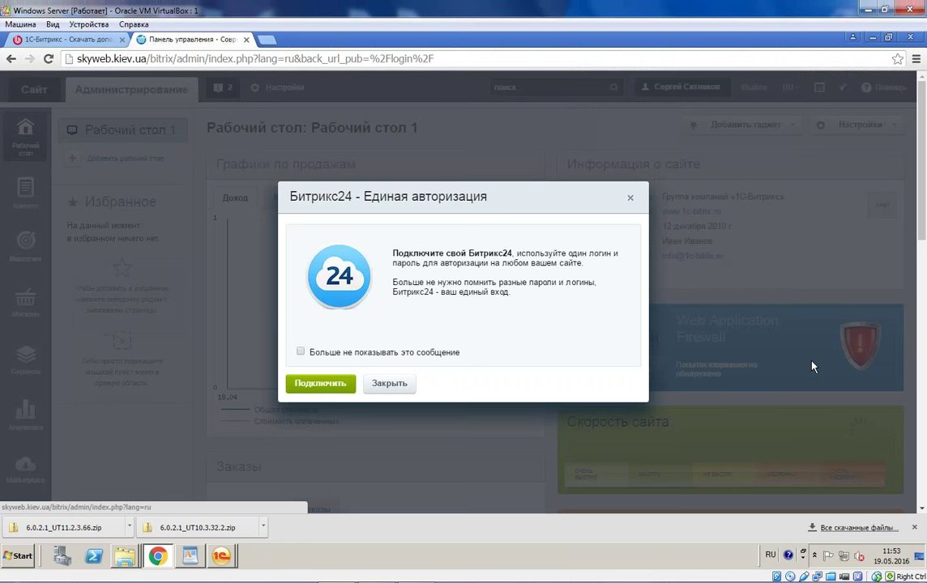
click(113, 287)
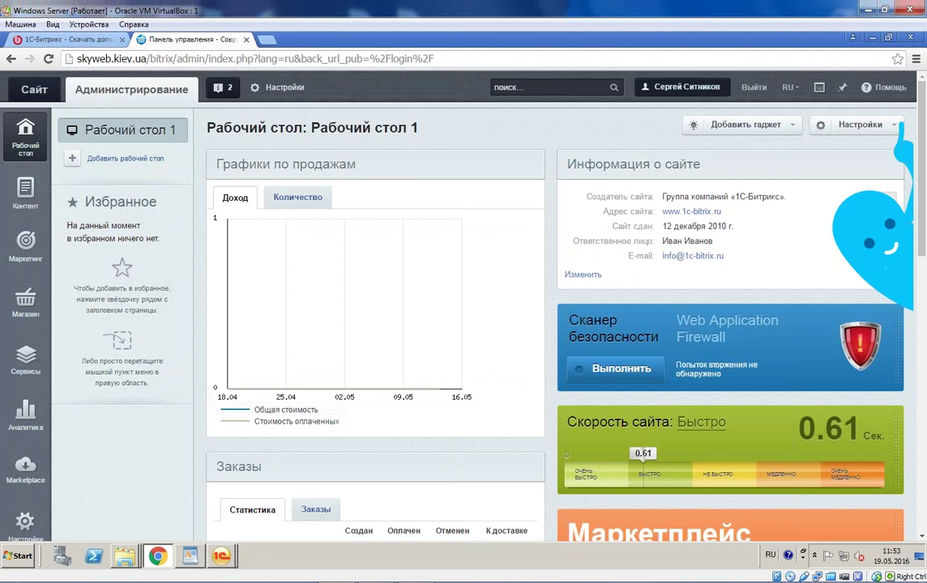
Step: Save the catalog import settings under Магазин > Интеграция с 1С
scroll(114, 287, down, 1)
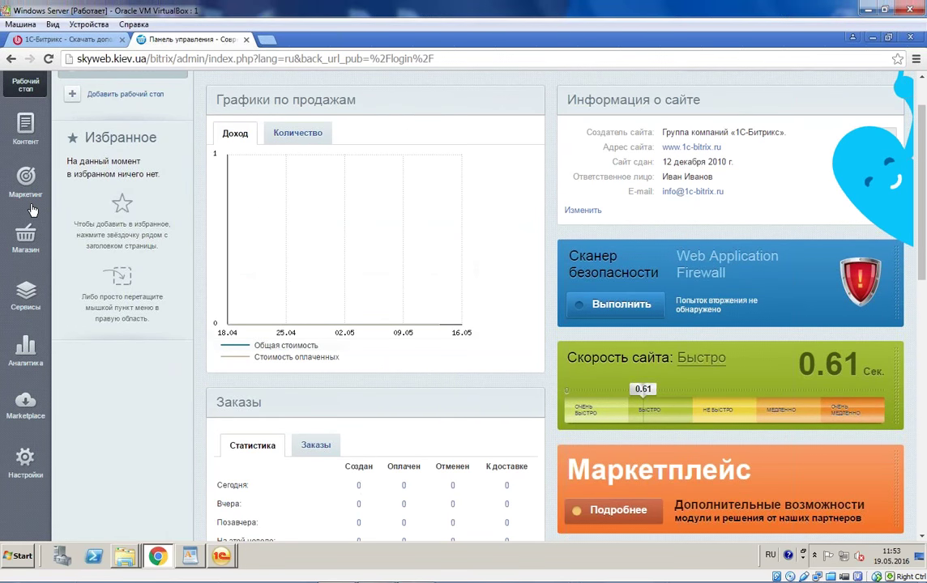
click(25, 235)
scroll(141, 472, down, 1)
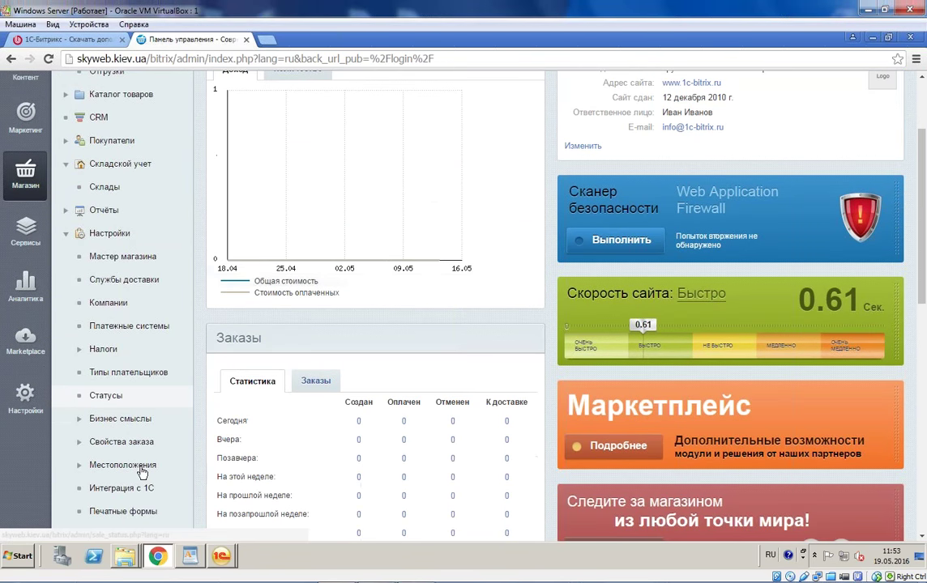
scroll(142, 472, down, 2)
click(139, 369)
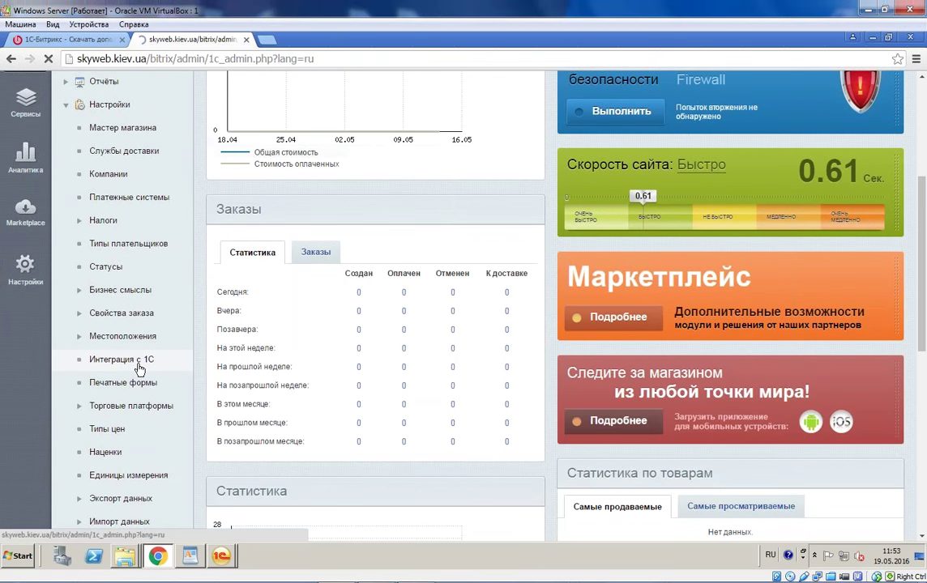
scroll(511, 197, down, 3)
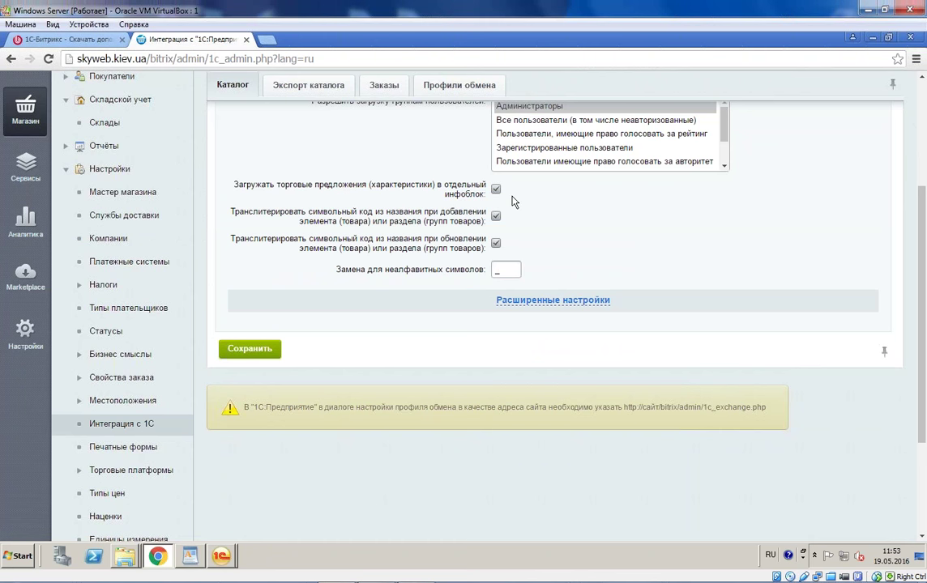
scroll(512, 202, up, 3)
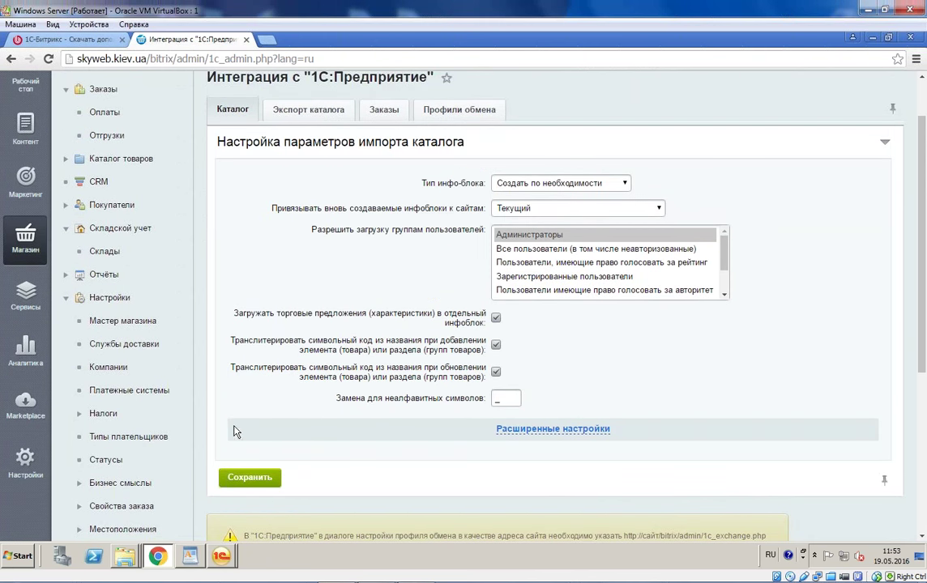
click(248, 478)
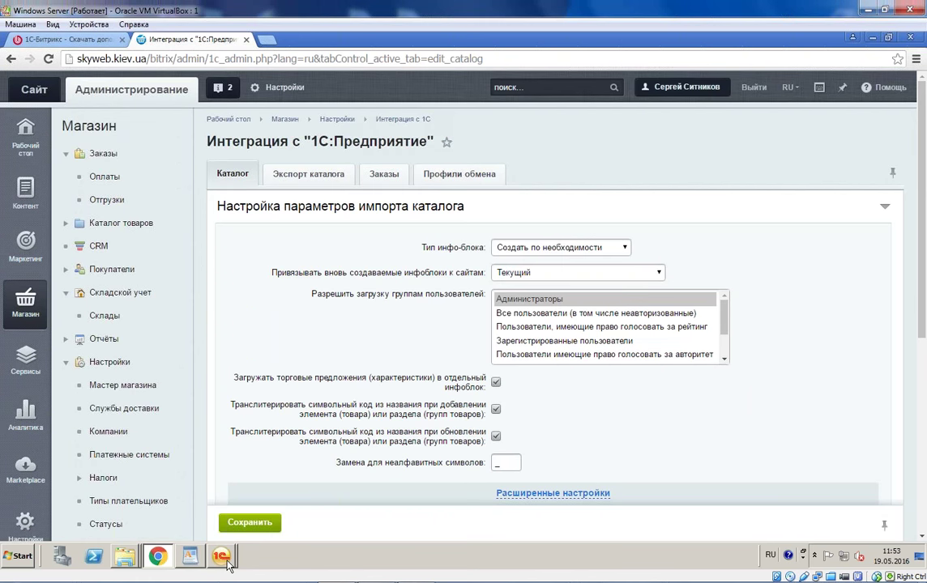
click(222, 556)
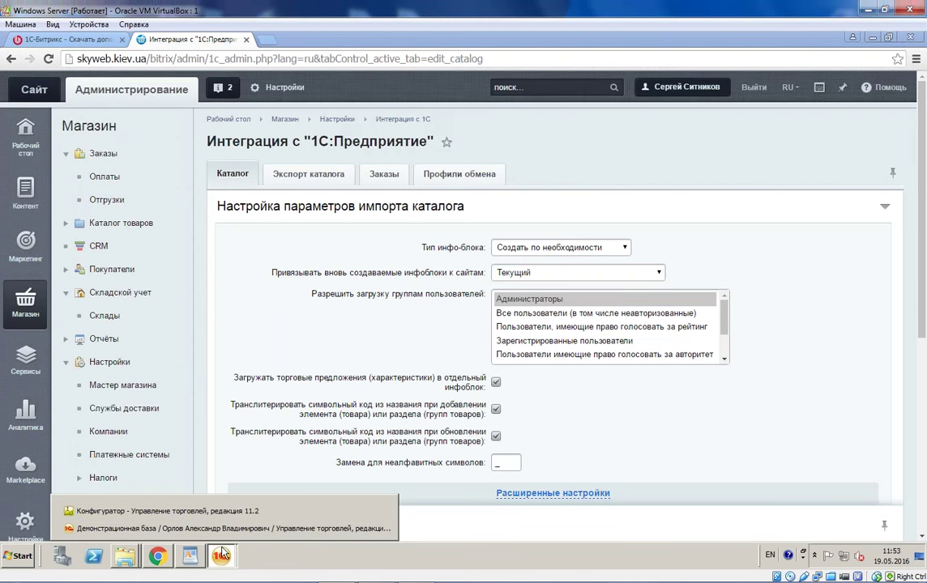
Step: Open pictures for item characteristics and select the boot's 35, Бежевый, 5, натуральная кожа variant
click(231, 528)
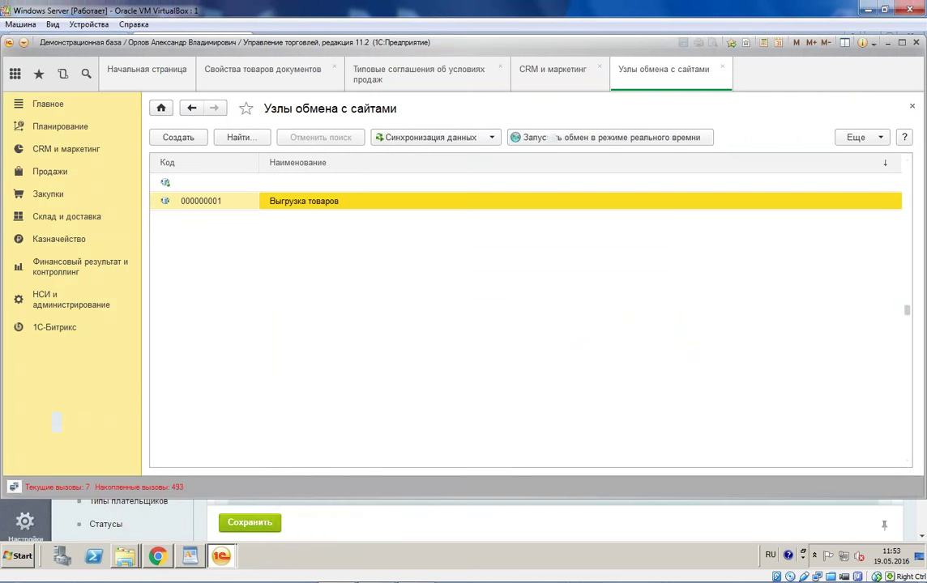
click(54, 328)
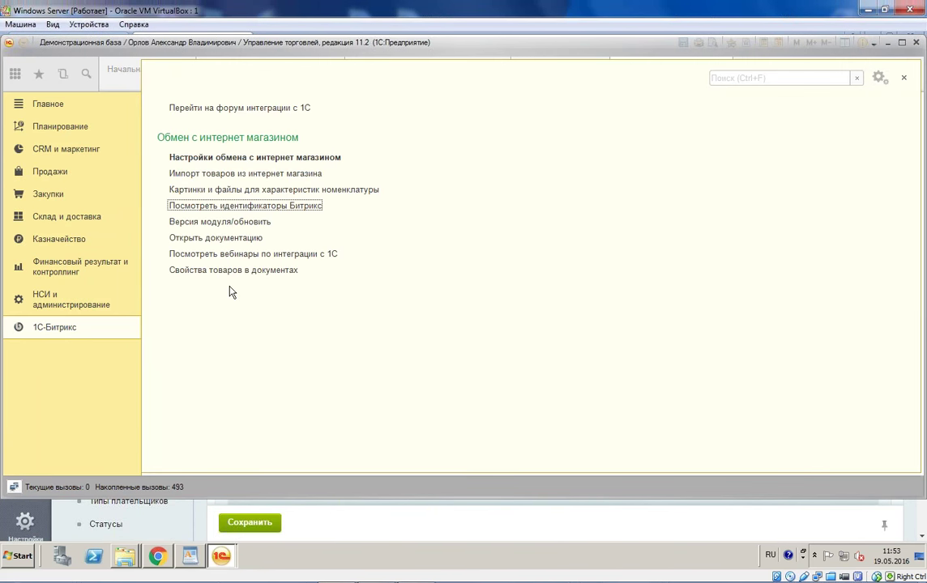
click(240, 191)
click(162, 185)
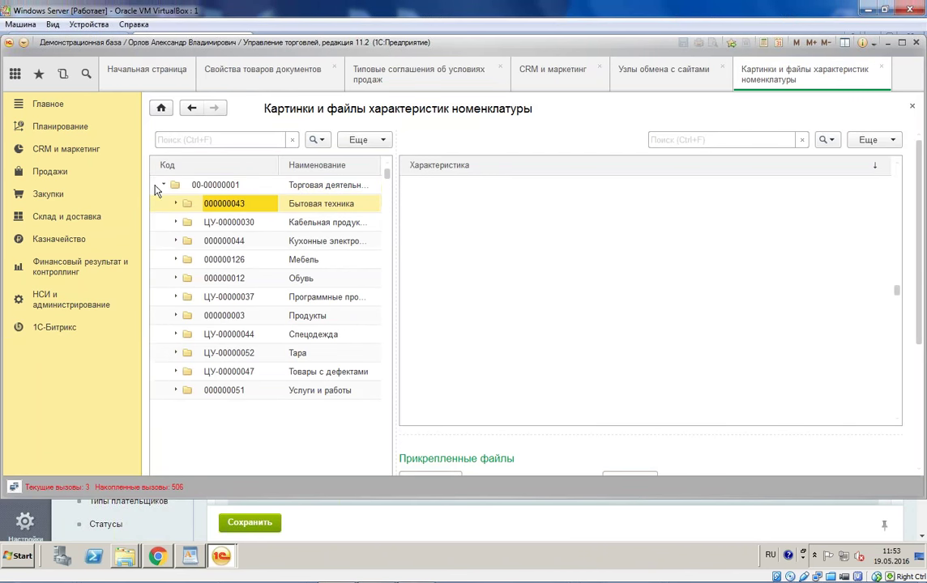
click(176, 278)
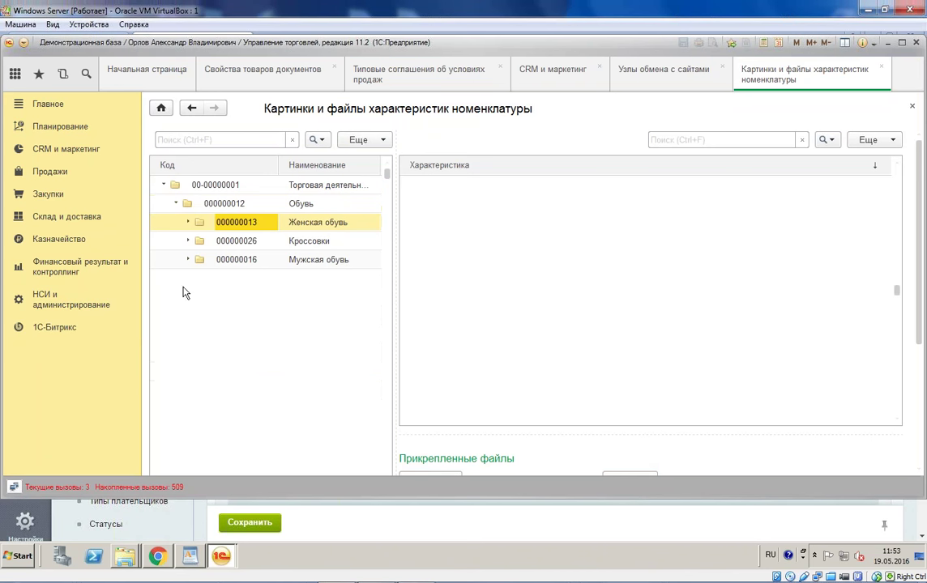
drag(389, 243, 470, 243)
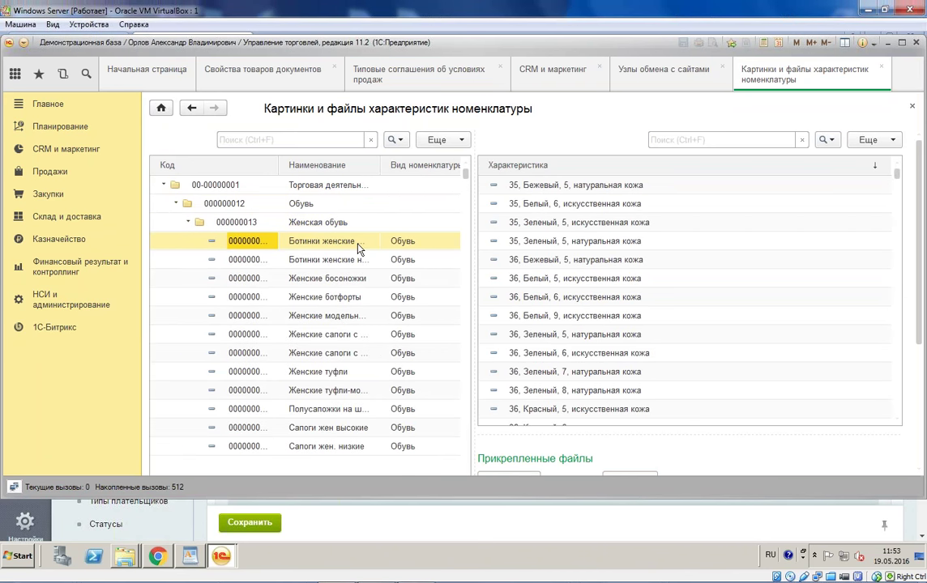
click(361, 243)
click(566, 186)
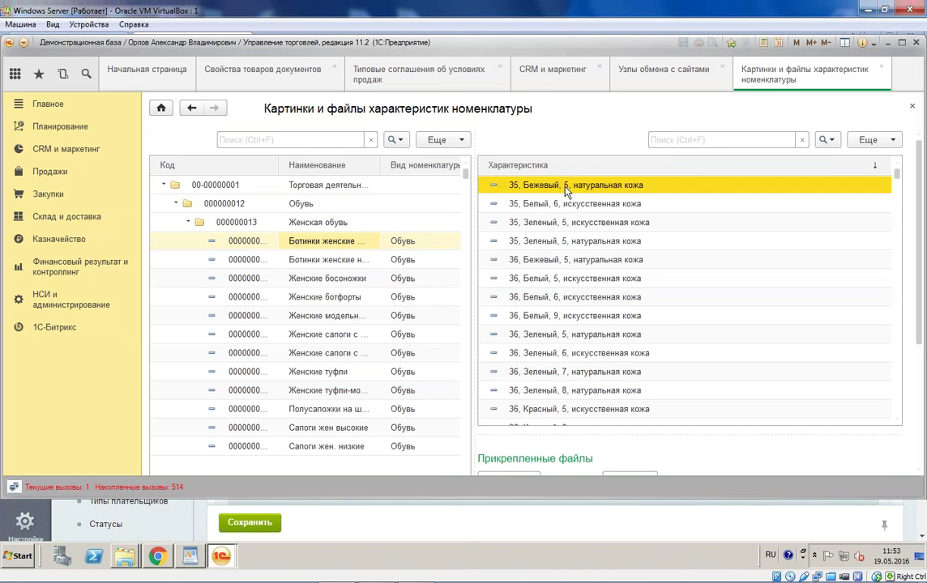
Step: Attach the Chrysanthemum picture from the Pictures library to that variant
drag(701, 428, 701, 259)
scroll(567, 324, down, 3)
scroll(585, 248, up, 3)
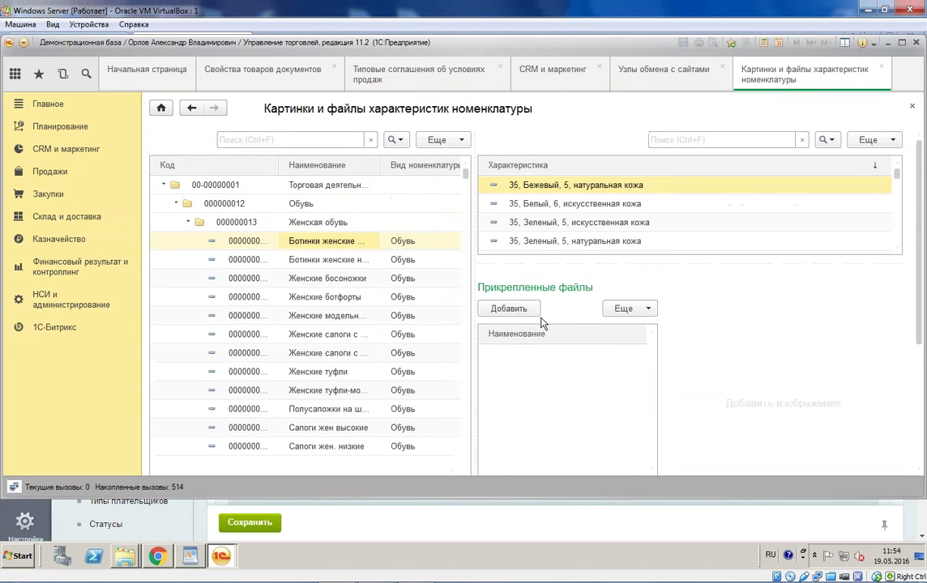
click(526, 312)
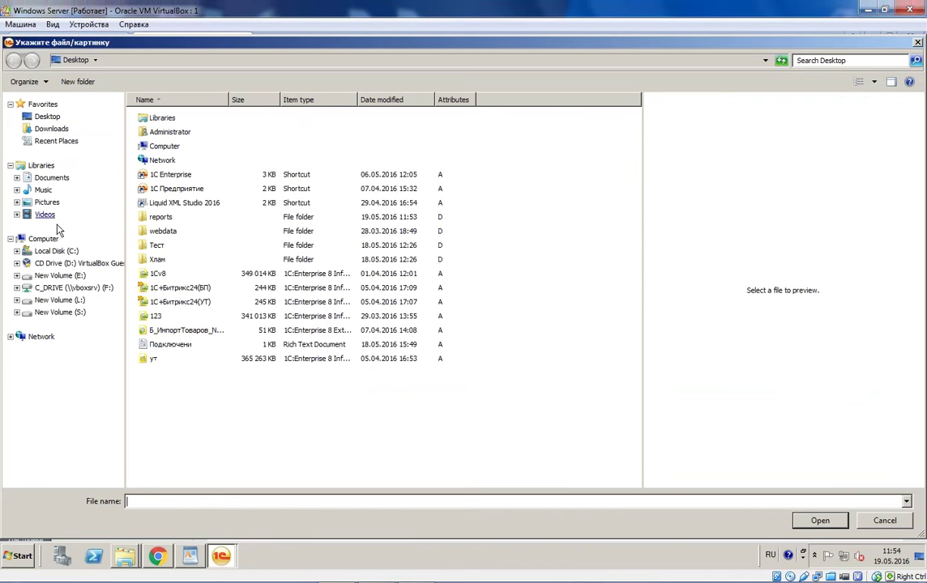
click(42, 202)
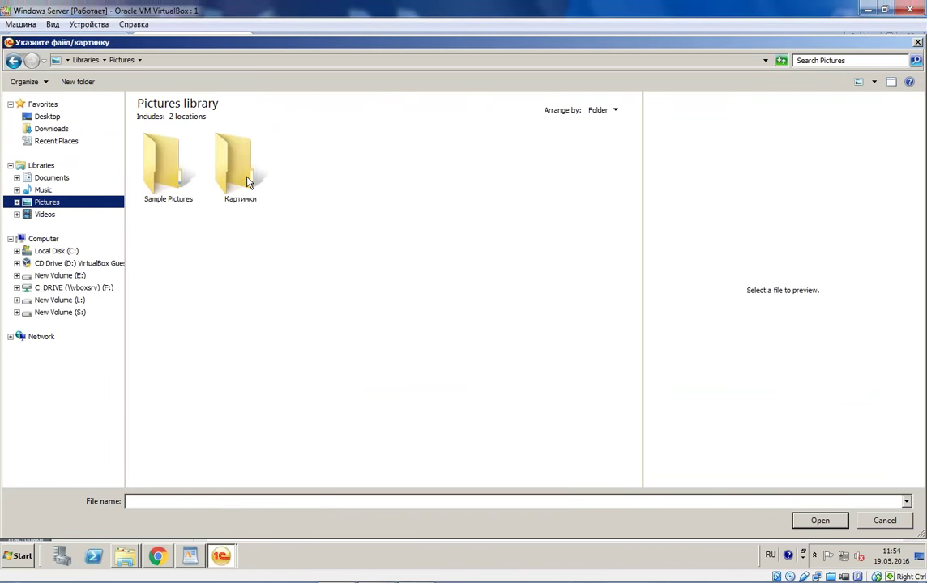
double_click(243, 174)
double_click(235, 187)
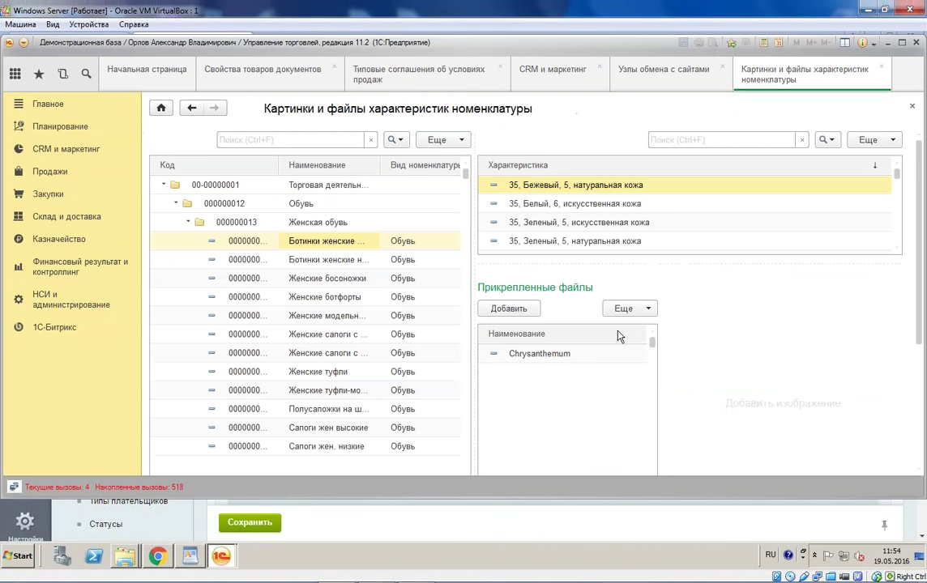
click(567, 354)
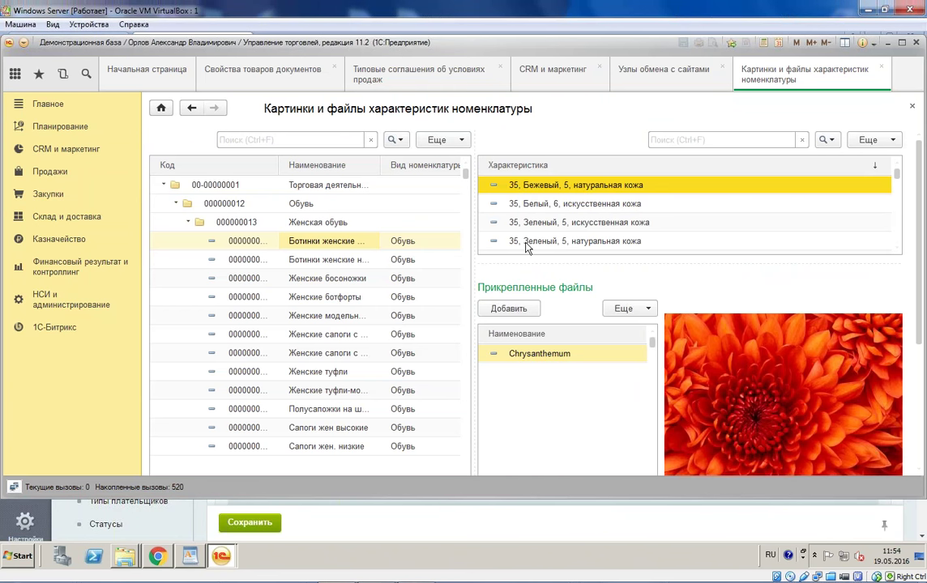
Step: Attach the Jellyfish picture as well and check both attachments
click(509, 309)
double_click(456, 171)
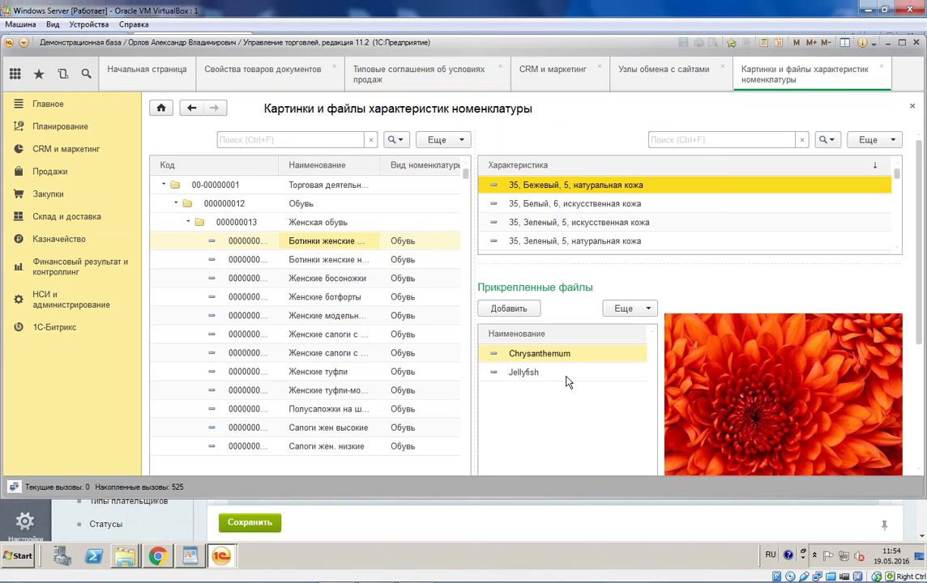
click(569, 379)
scroll(575, 331, down, 3)
scroll(630, 280, up, 1)
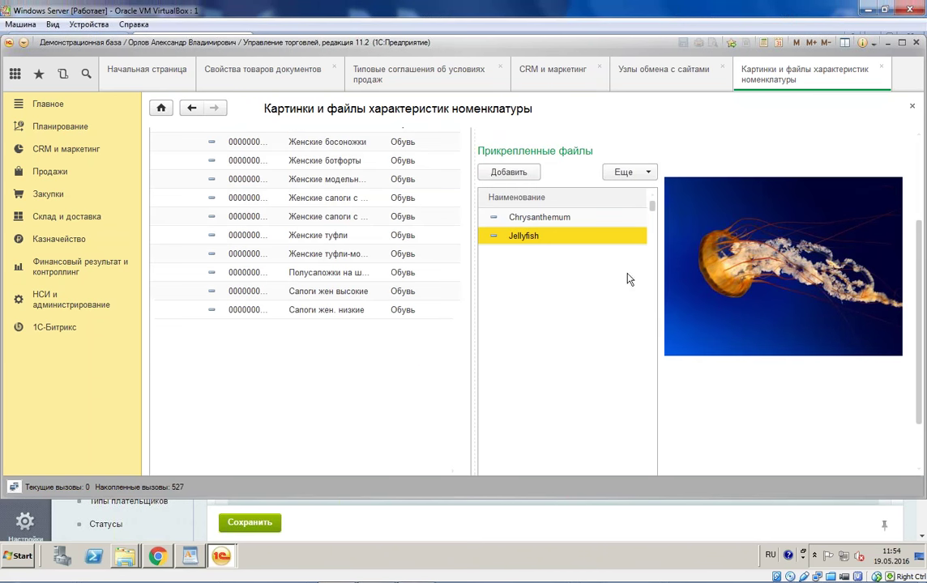
click(568, 220)
drag(920, 229, 921, 156)
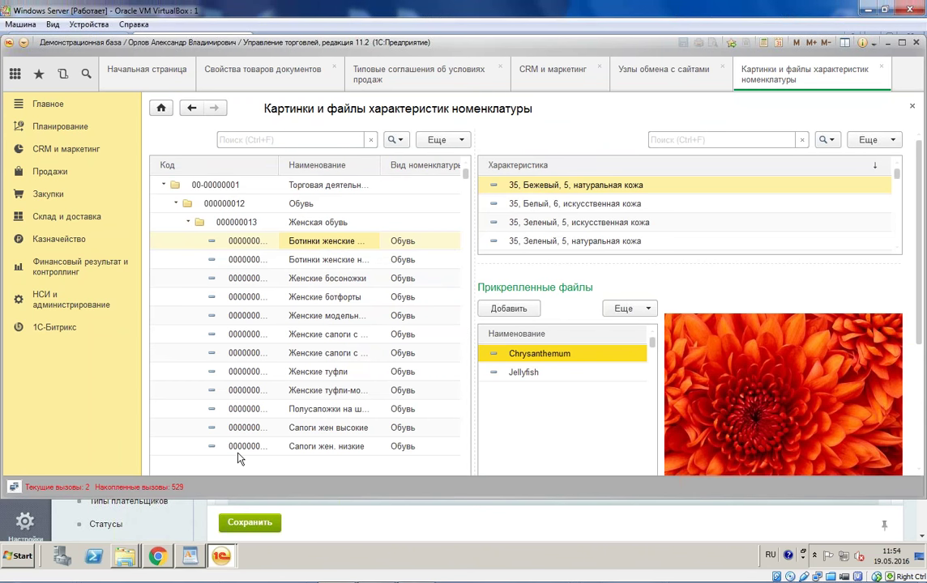
click(157, 557)
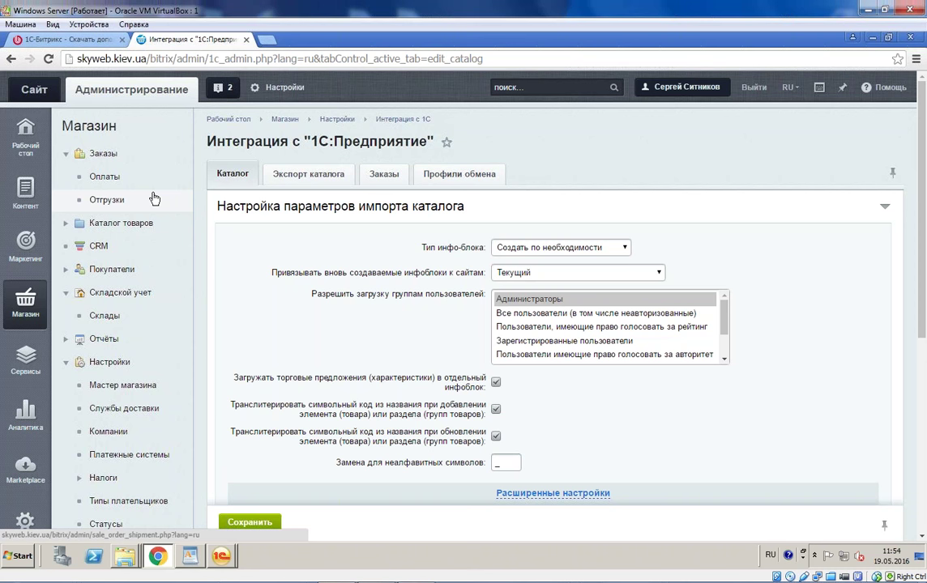
mouse_move(221, 556)
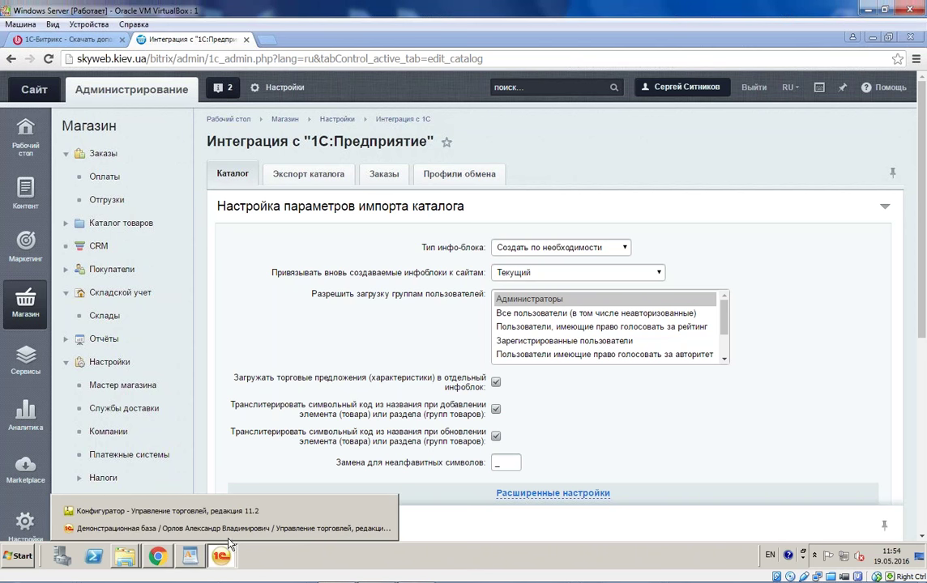
click(233, 535)
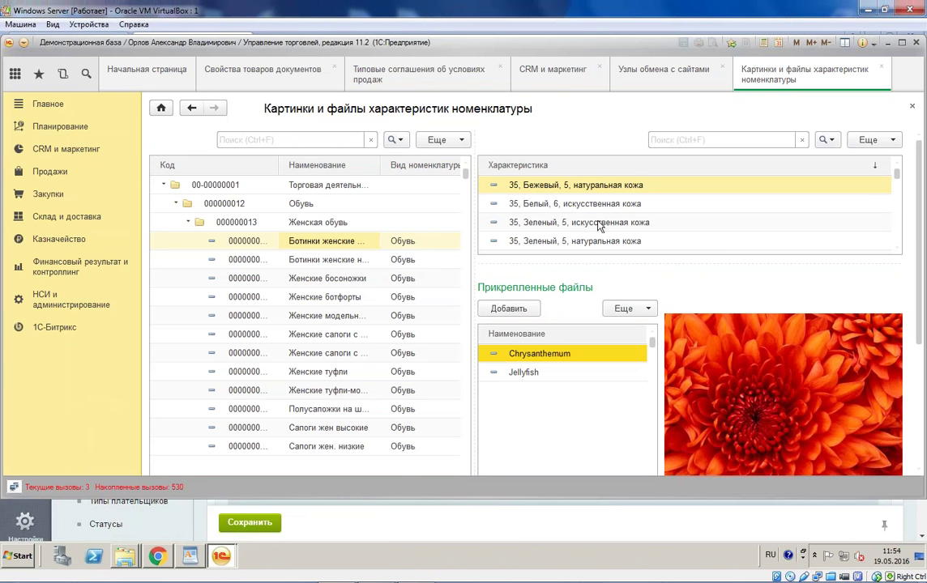
click(323, 245)
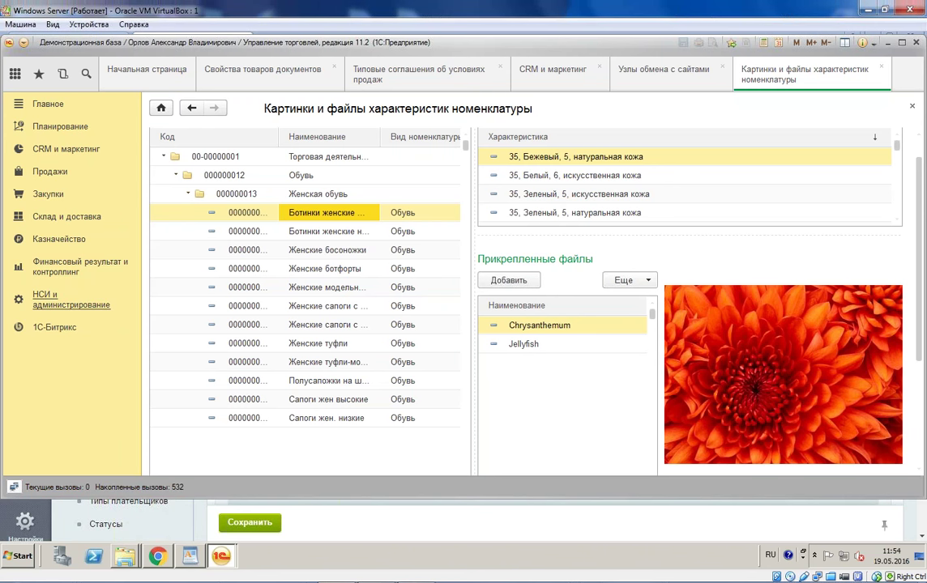
Step: Open the Номенклатура list from НСИ и администрирование
click(71, 299)
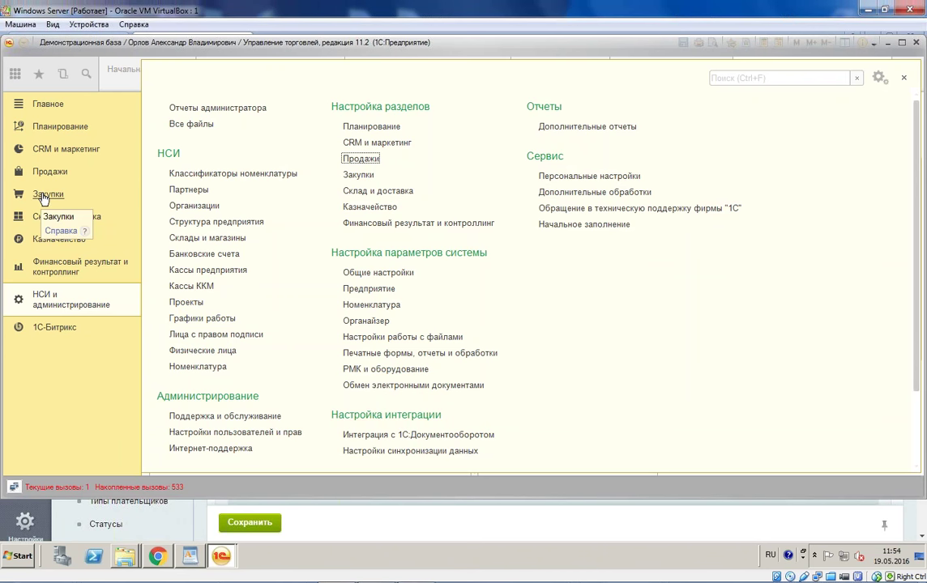
click(180, 367)
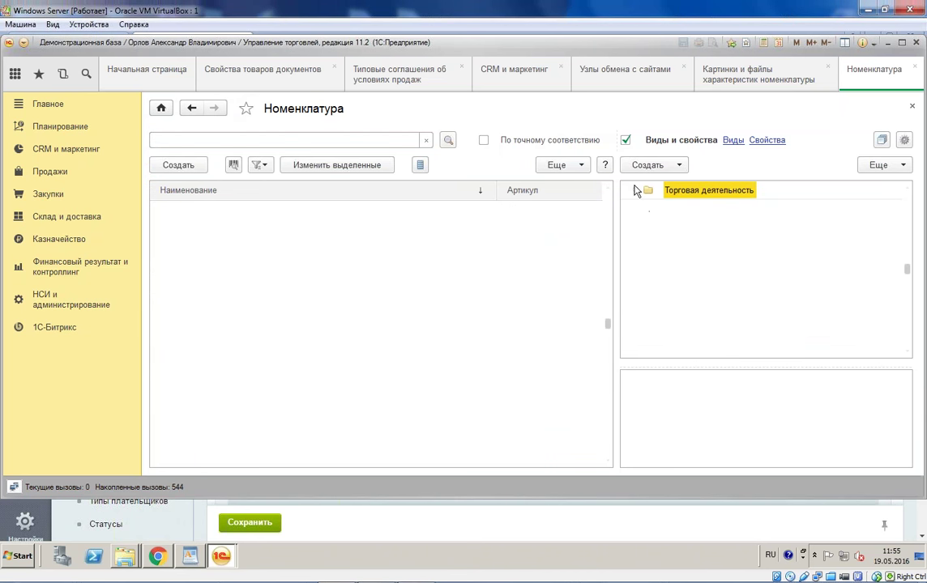
click(635, 190)
click(648, 209)
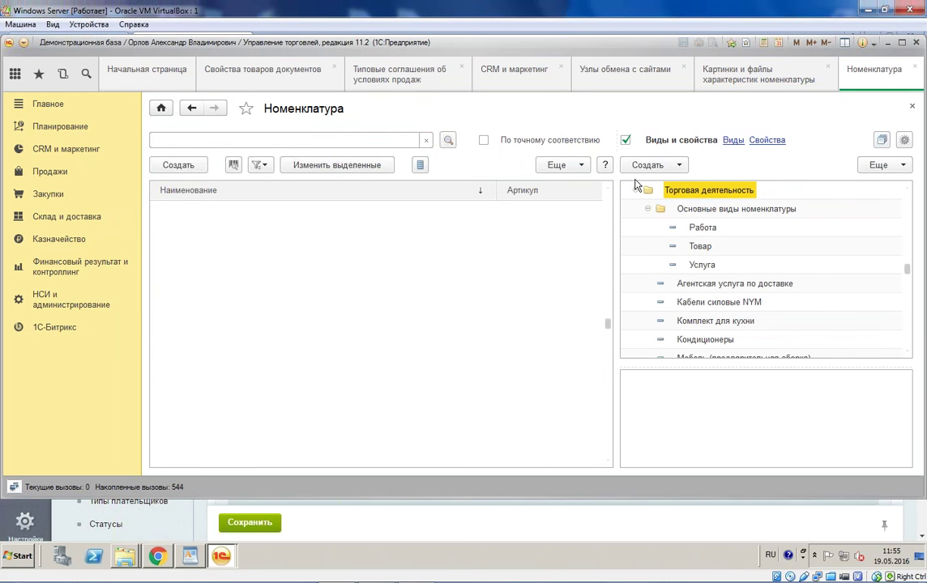
click(647, 209)
Step: Untick Виды и свойства to show all products and select Телевизор "JVC"
click(625, 140)
click(208, 341)
scroll(211, 405, down, 20)
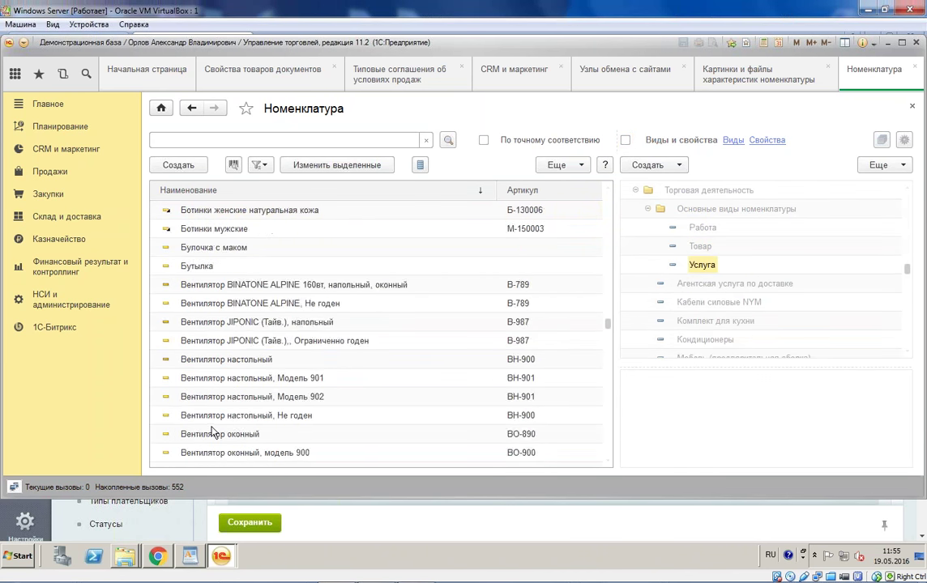
scroll(233, 440, down, 4)
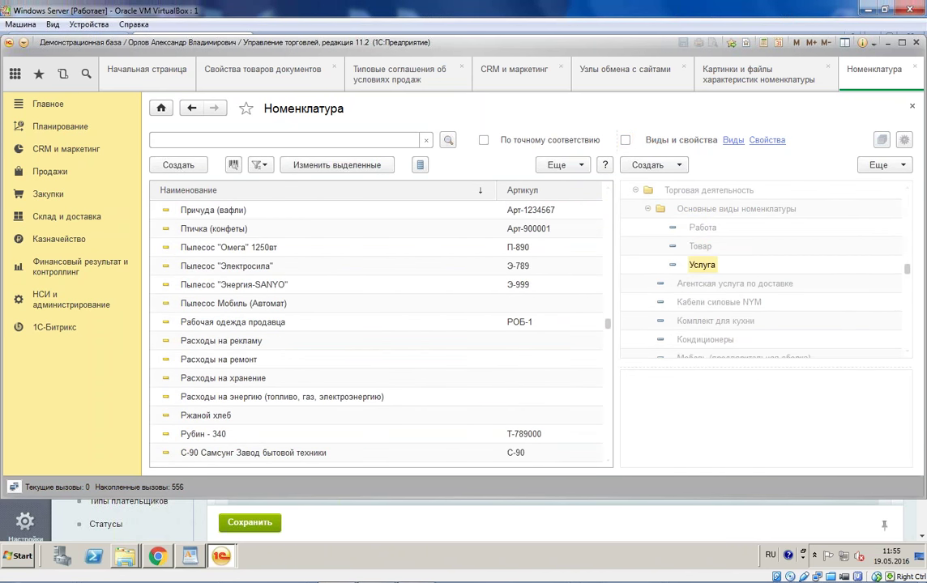
click(341, 396)
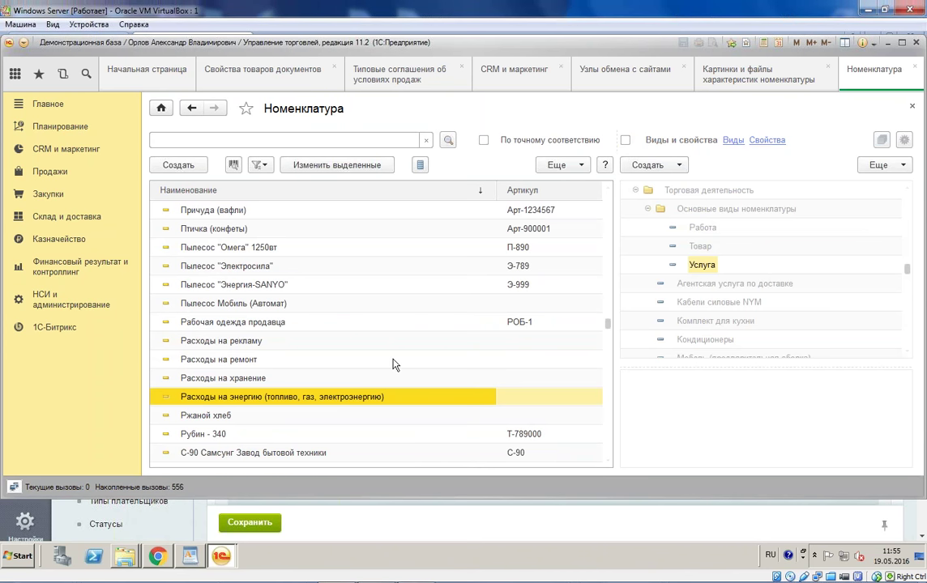
drag(606, 323, 606, 442)
click(318, 384)
scroll(319, 393, up, 8)
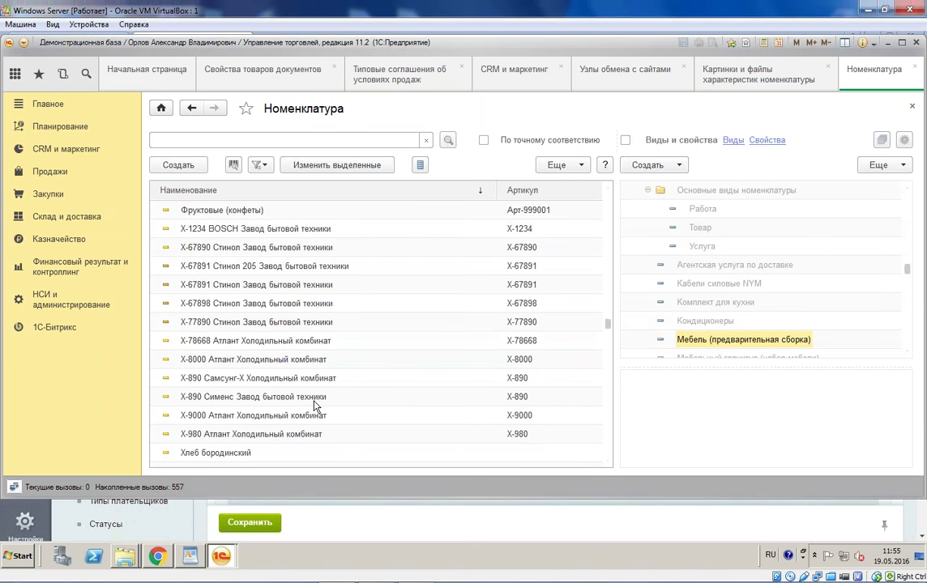
click(224, 418)
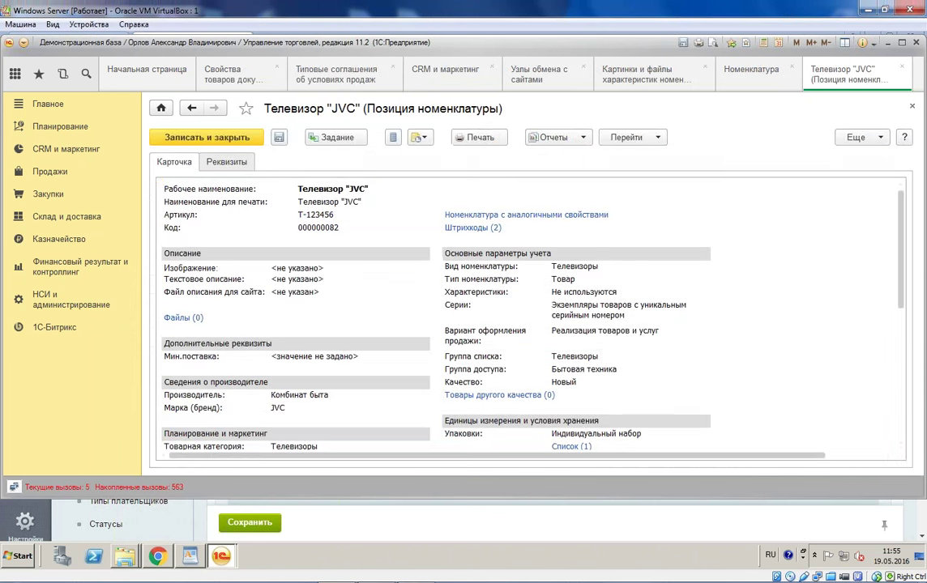
Step: Open the Телевизор "JVC" card and attach the Tulips picture
click(227, 163)
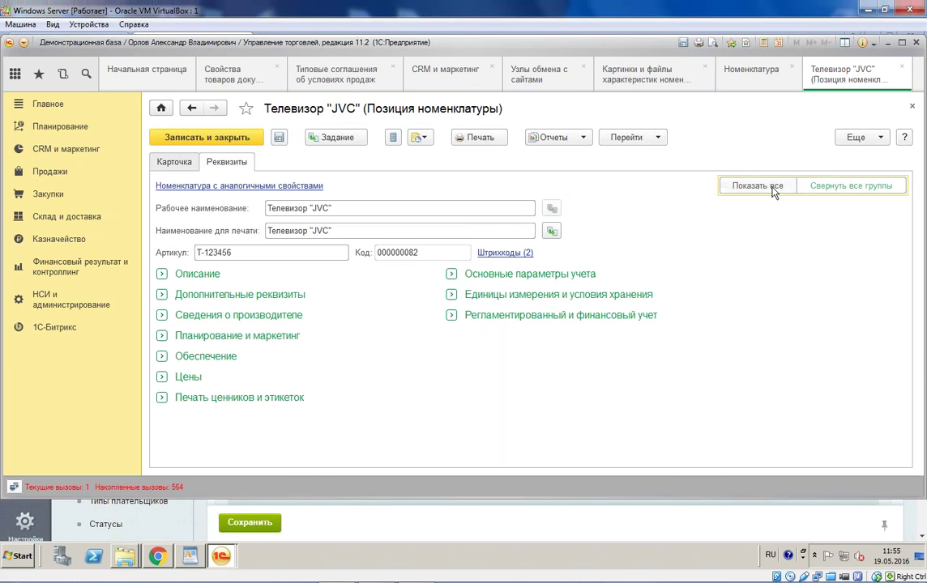
click(729, 187)
scroll(283, 300, down, 3)
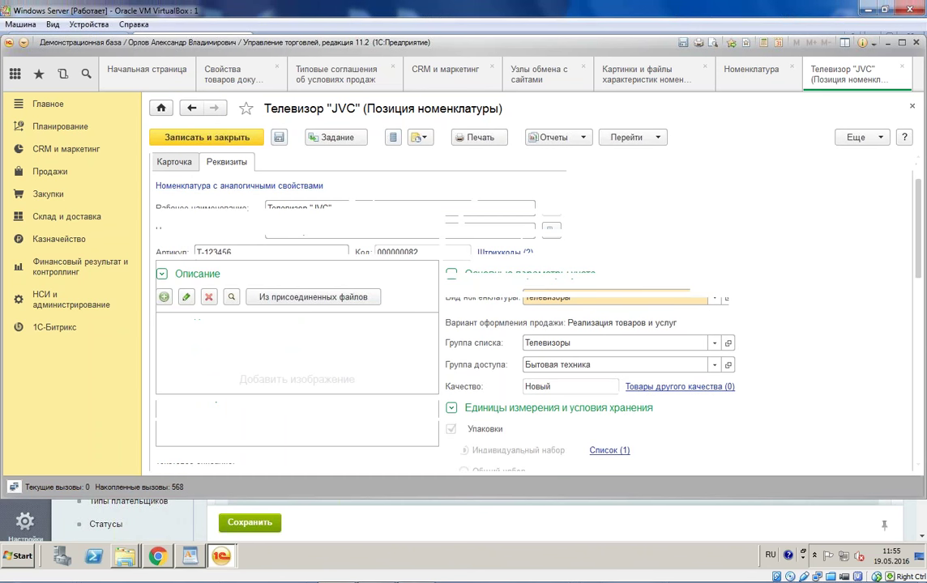
click(284, 300)
click(243, 243)
key(Return)
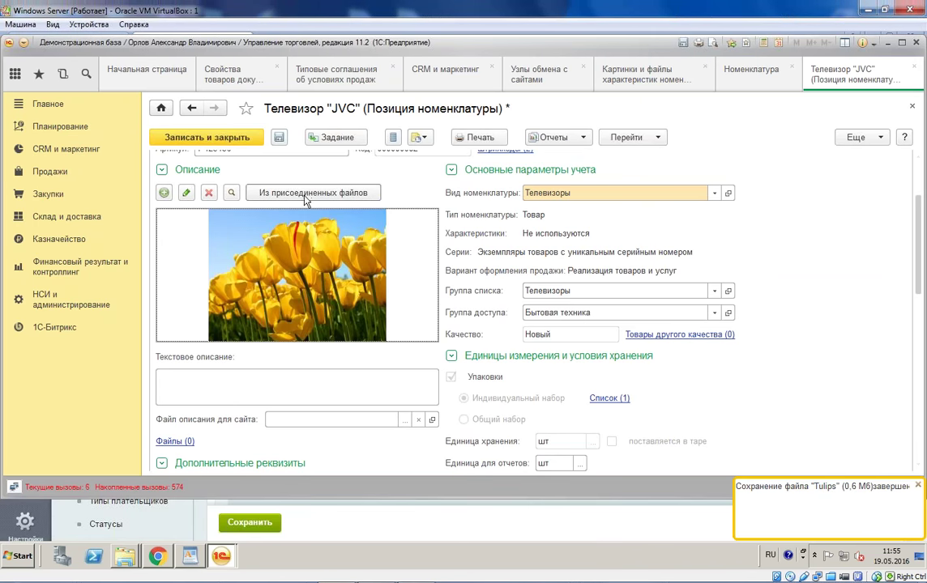
Step: Make the Penguins picture the item image, save the card, then open Выгрузка товаров settings
click(164, 193)
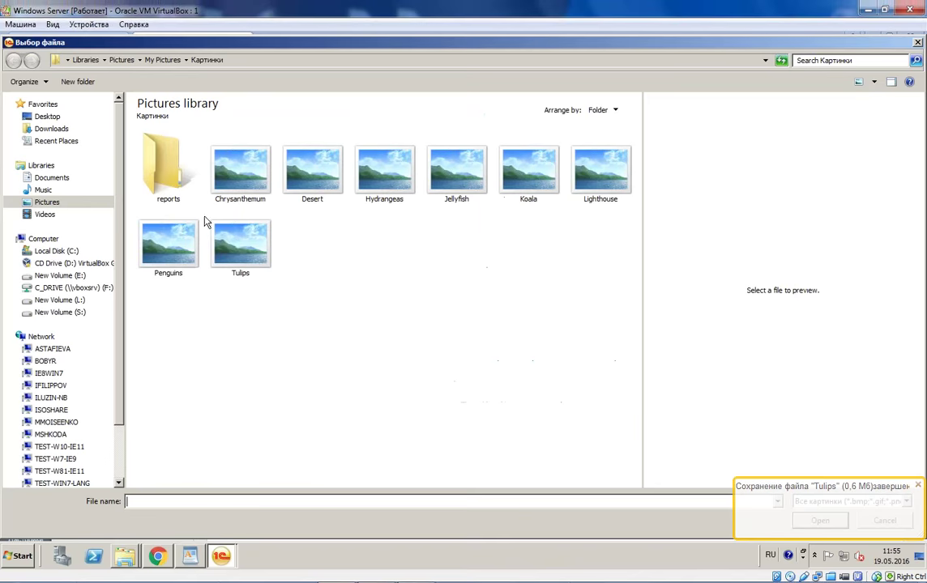
double_click(170, 243)
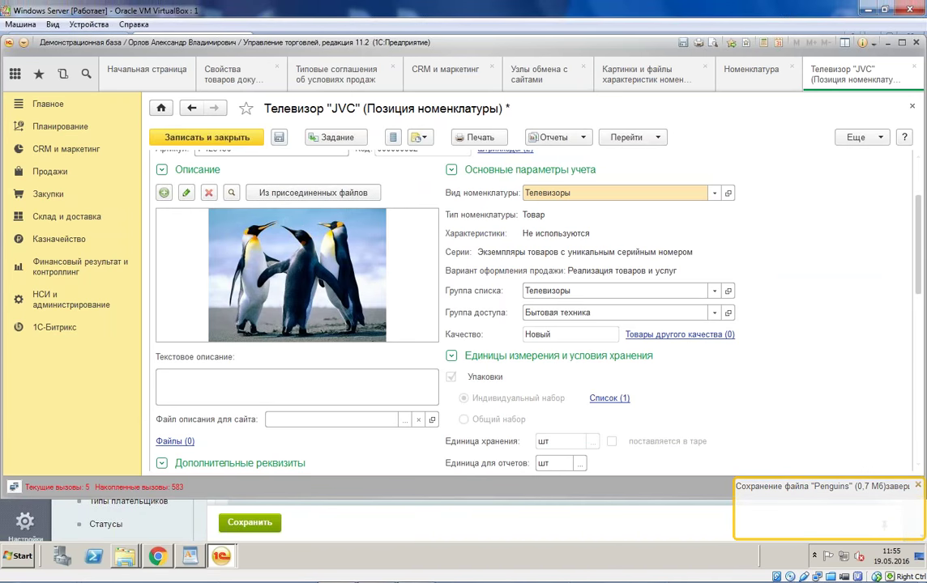
click(251, 195)
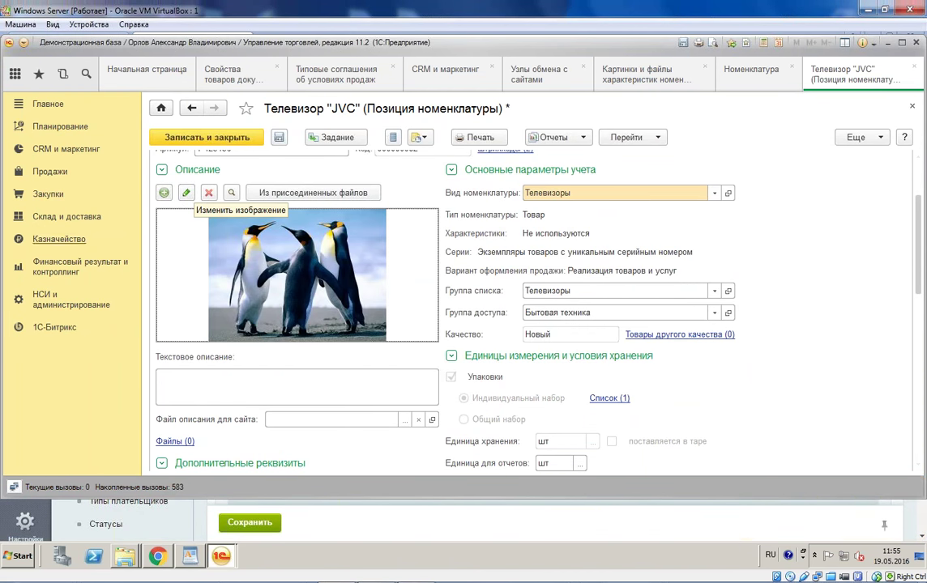
scroll(203, 203, up, 3)
click(224, 139)
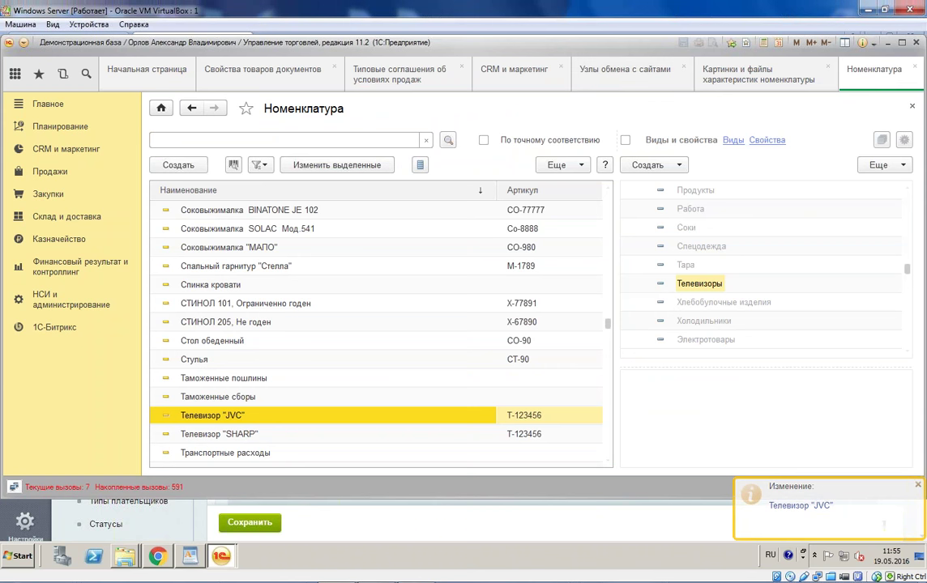
click(620, 72)
double_click(341, 201)
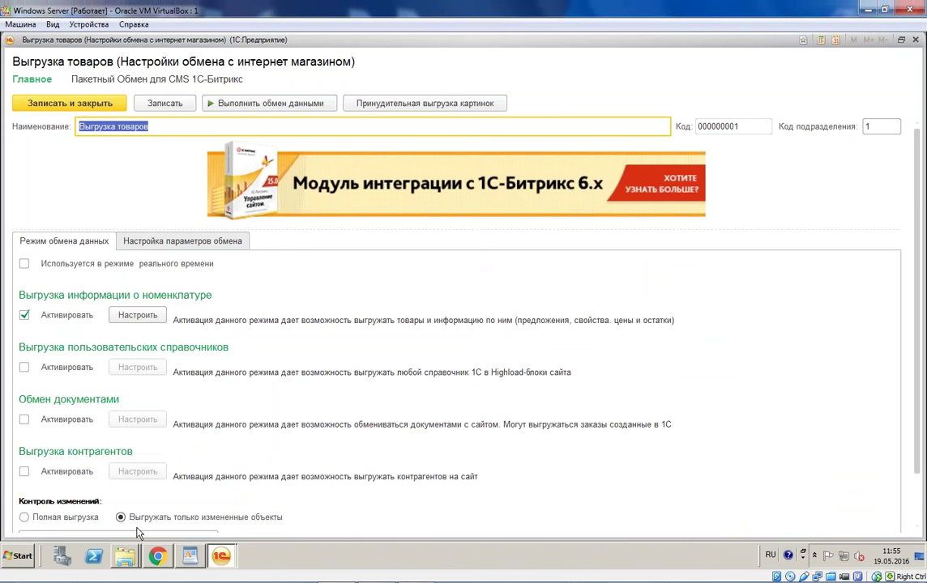
Step: Tick 'Выполнять полную выгрузку принудительно' under failed-packet actions and save the node
click(203, 246)
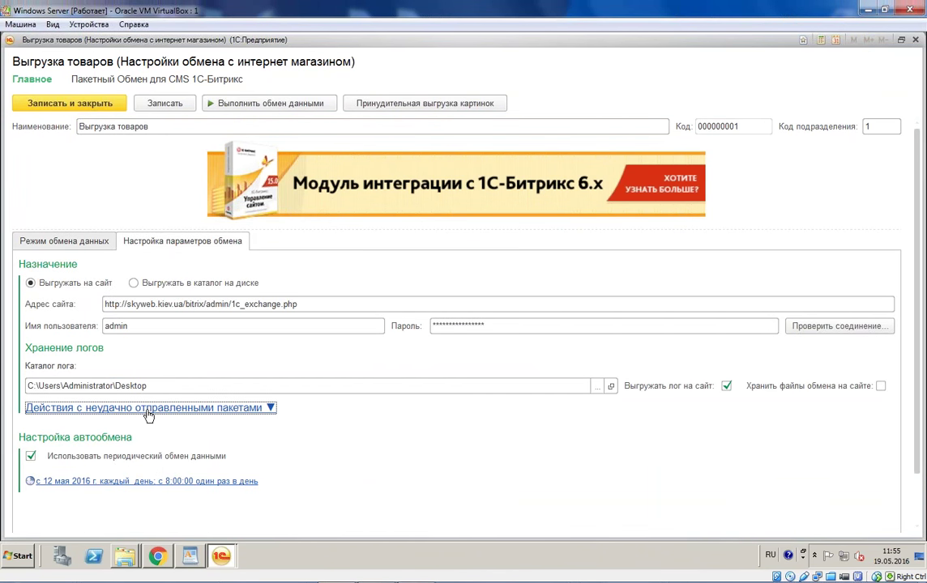
click(147, 409)
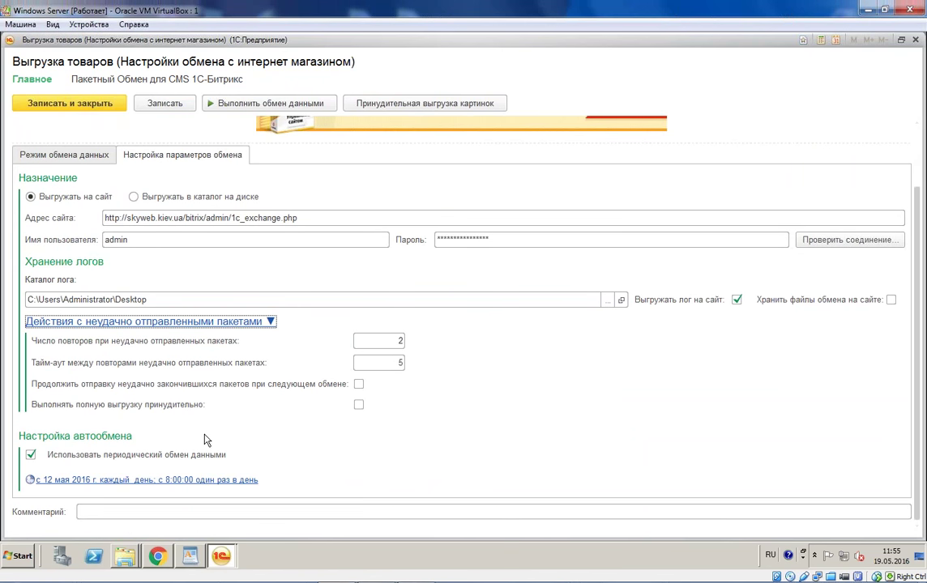
click(360, 405)
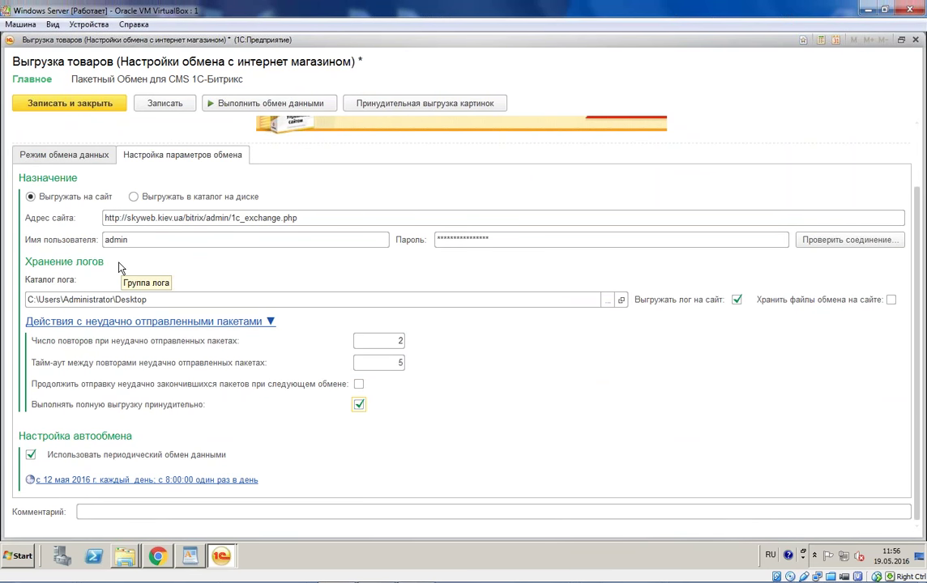
click(81, 106)
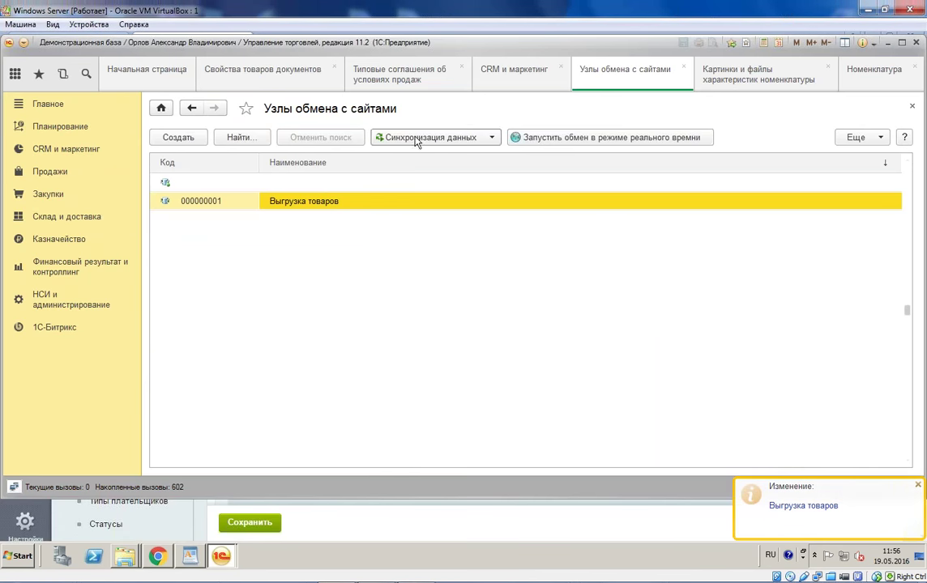
click(415, 140)
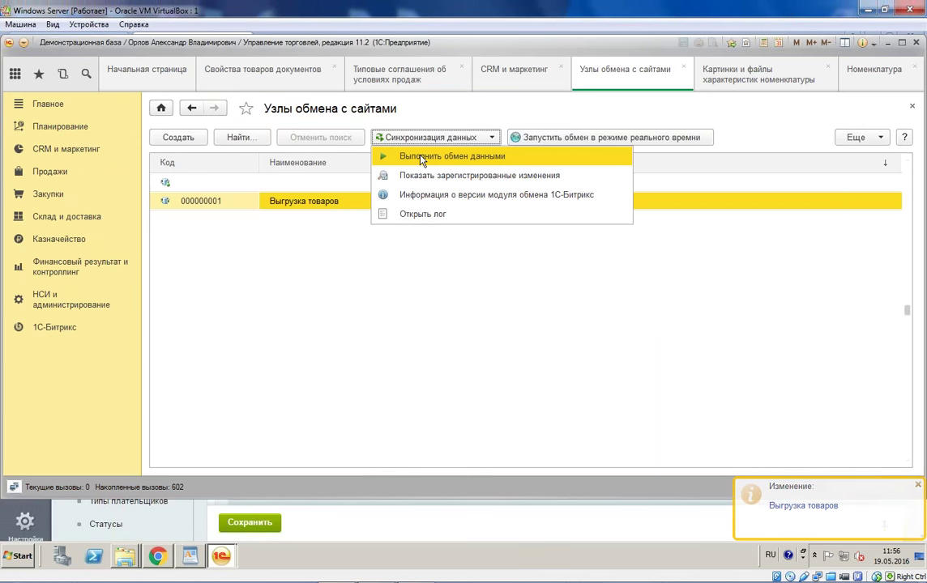
Step: Run Выполнить обмен данными to export product data to the site
click(422, 155)
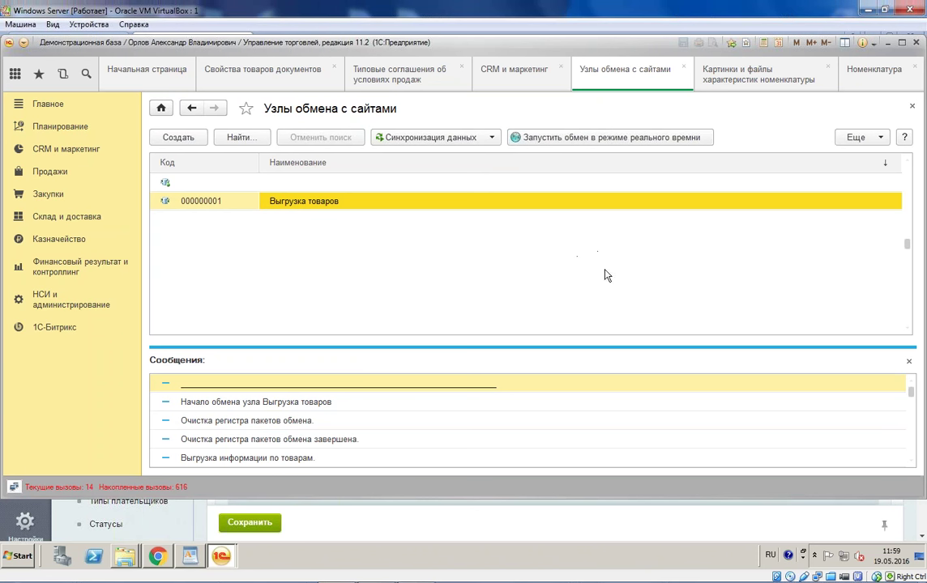
Step: In the Bitrix content tree, expand the каталог section and collapse Наше дерево
click(170, 564)
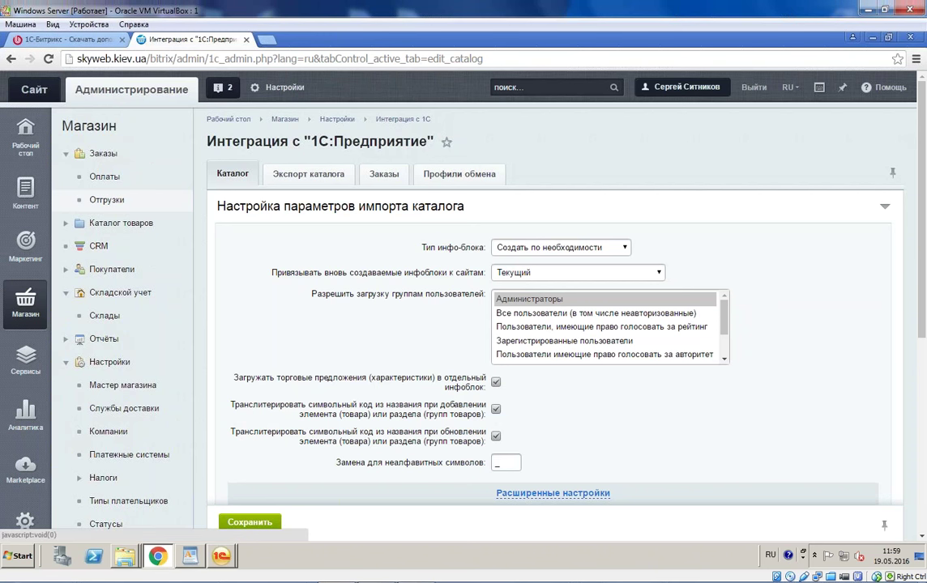
click(25, 194)
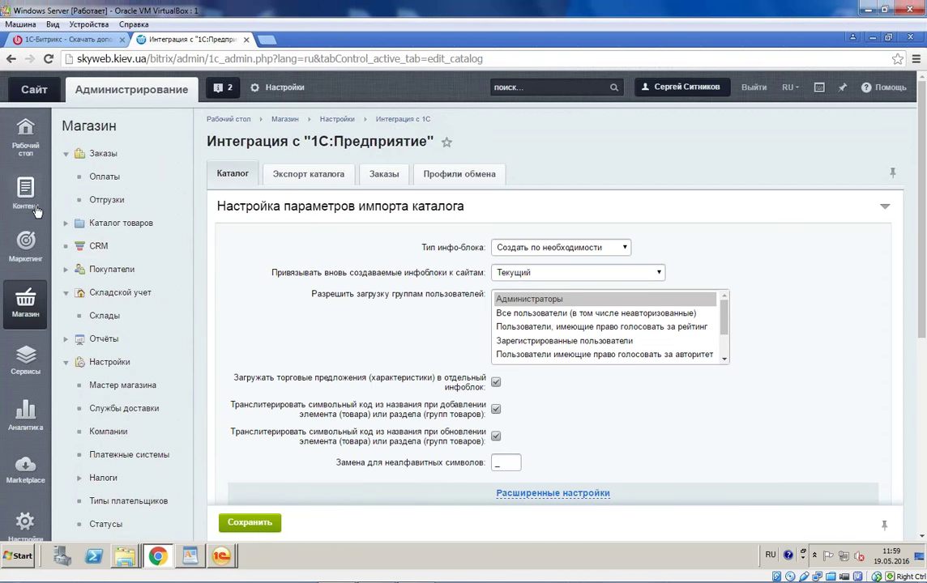
mouse_move(31, 223)
click(78, 339)
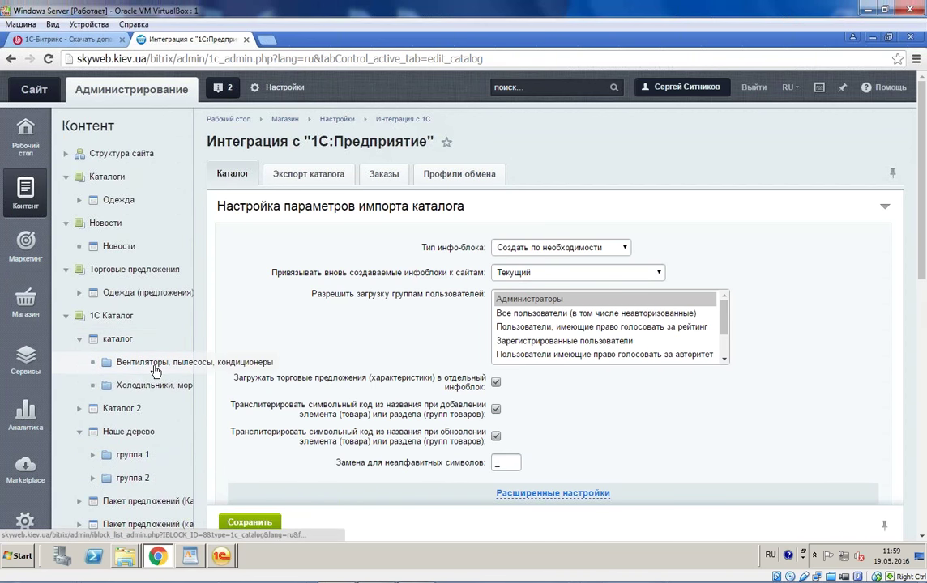
scroll(130, 340, down, 2)
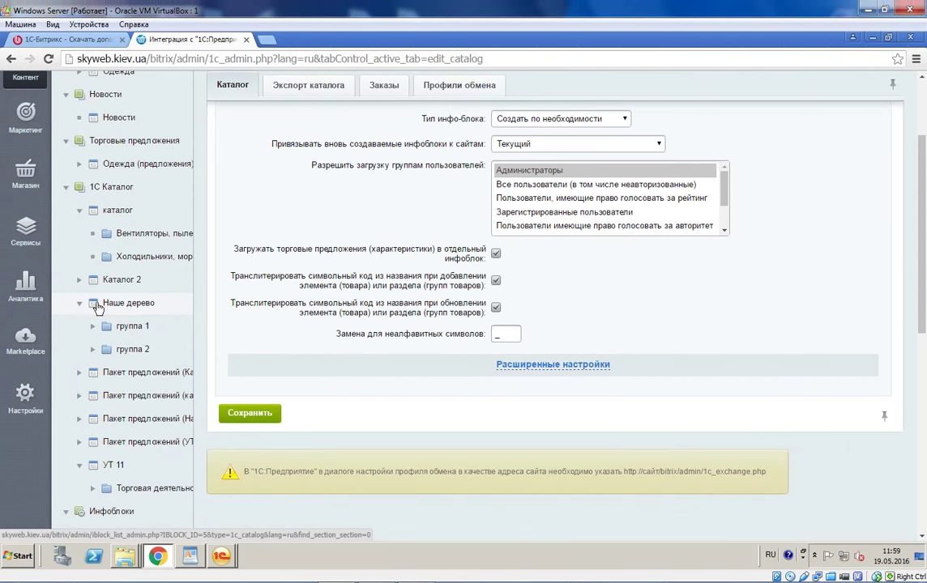
click(79, 305)
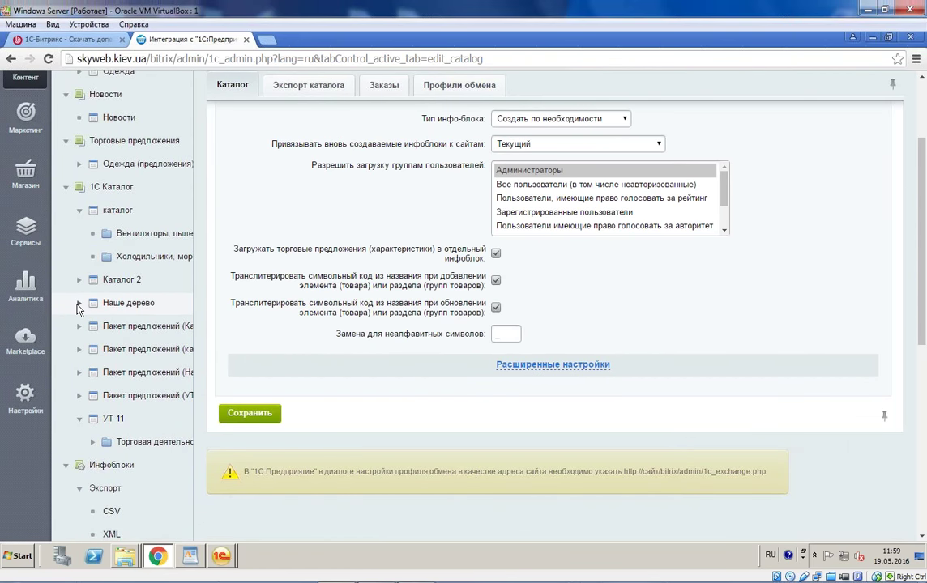
Step: Review the Выгрузка товаров node's exchange mode and nomenclature export settings in 1C
click(160, 559)
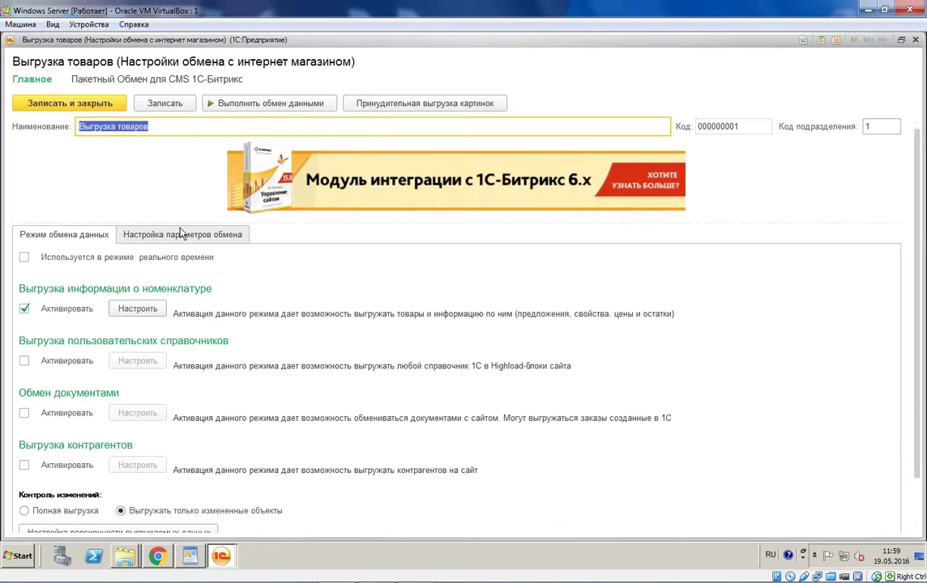
click(182, 234)
click(64, 234)
click(152, 311)
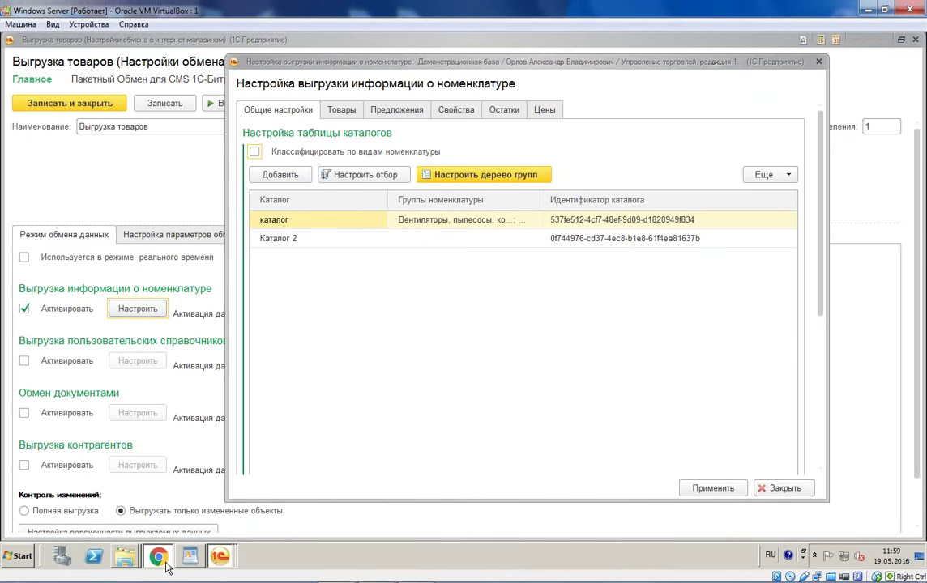
Step: Open Ботинки женские демисезонные from Каталог 2's Обувь section for editing
click(157, 556)
click(79, 280)
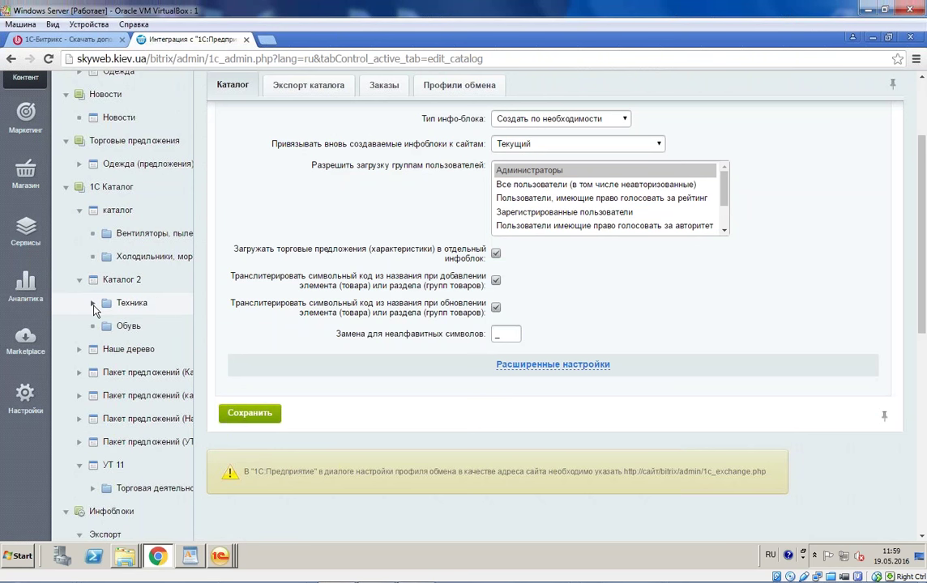
click(92, 302)
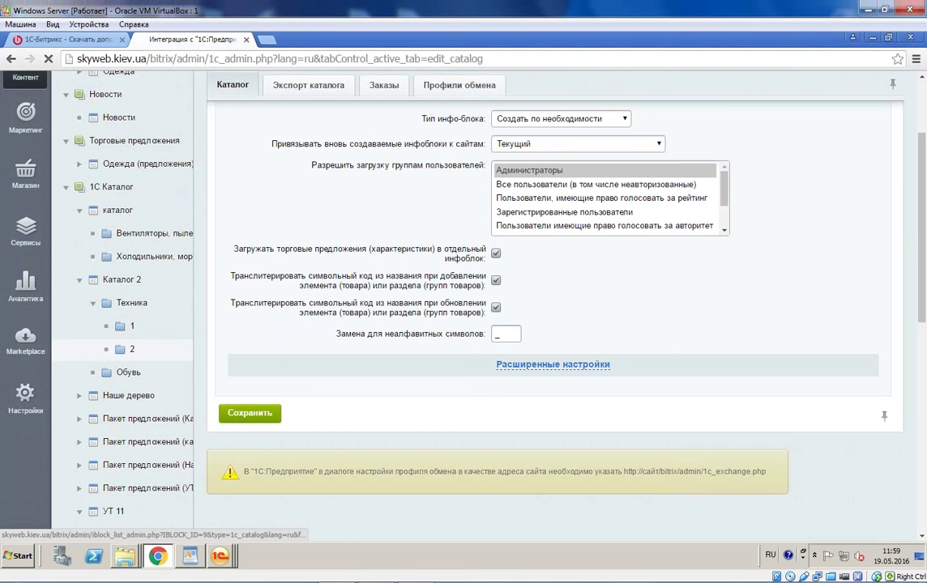
click(129, 374)
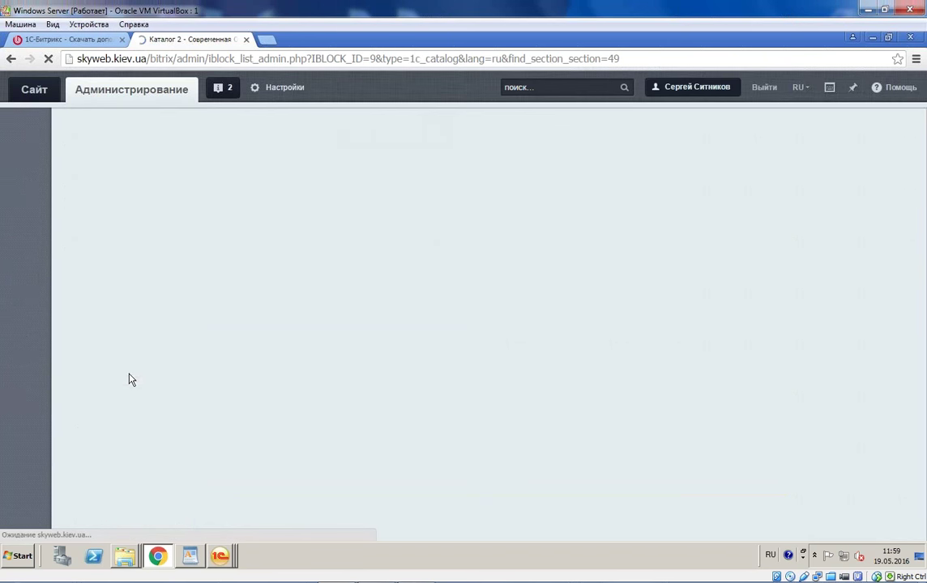
click(145, 455)
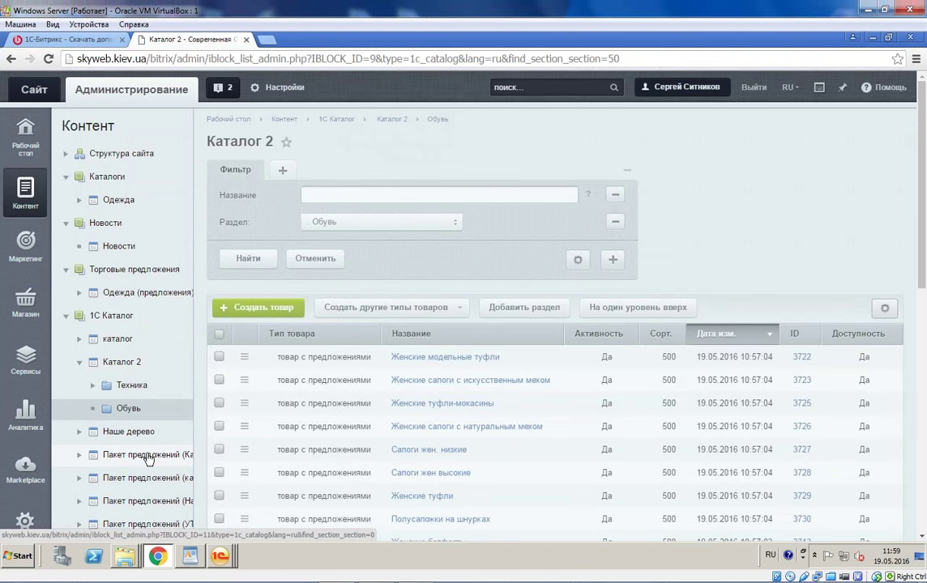
scroll(187, 397, down, 3)
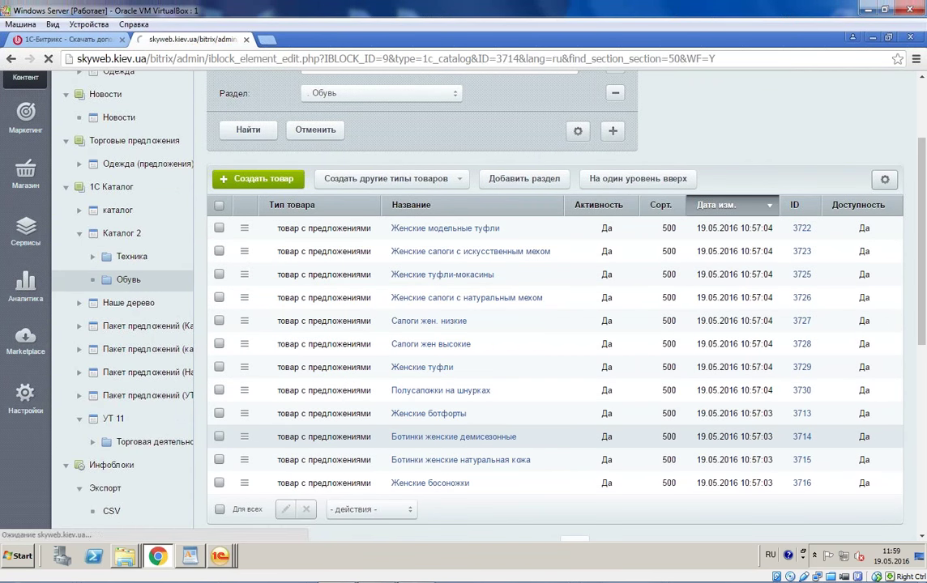
click(500, 440)
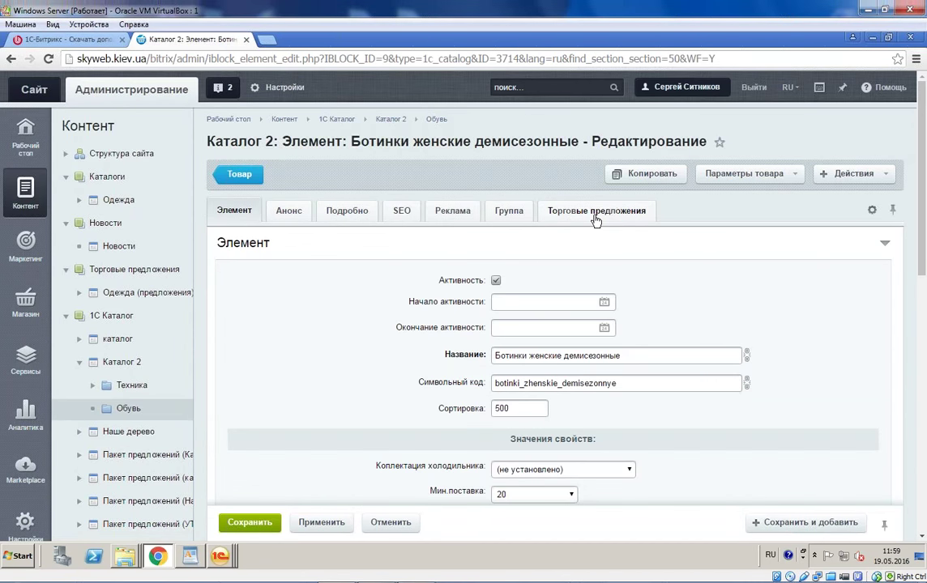
Step: Sort the product's trade offers by Название and open the first offer
click(594, 212)
click(595, 317)
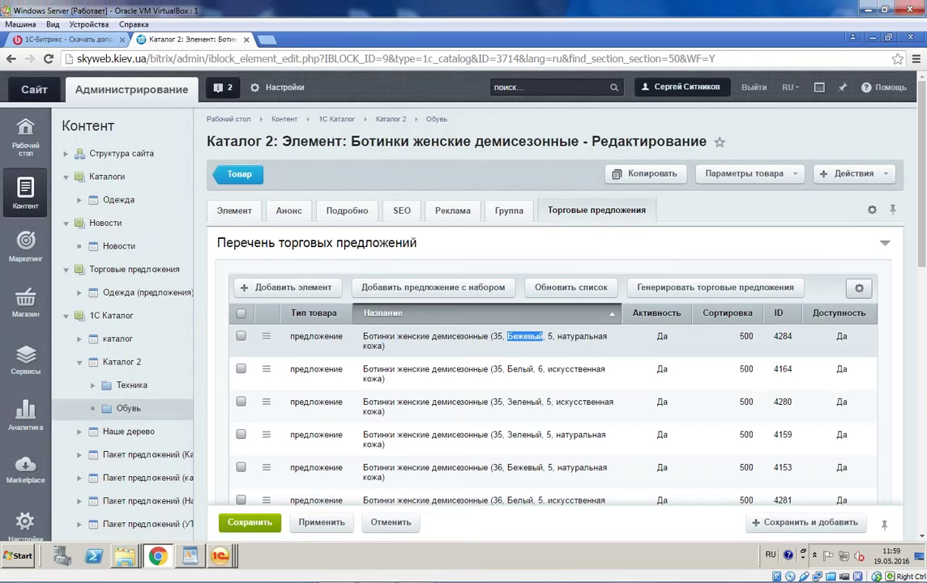
click(515, 336)
Step: Check the offer's Картинки, Анонс and Подробно pictures, then close the offer
scroll(502, 332, down, 3)
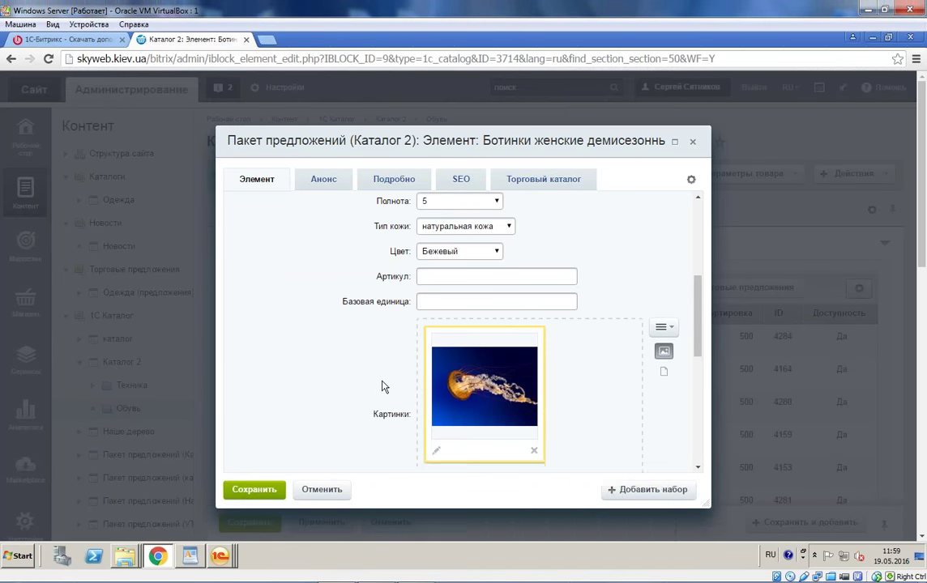
scroll(481, 367, down, 1)
scroll(481, 367, down, 1)
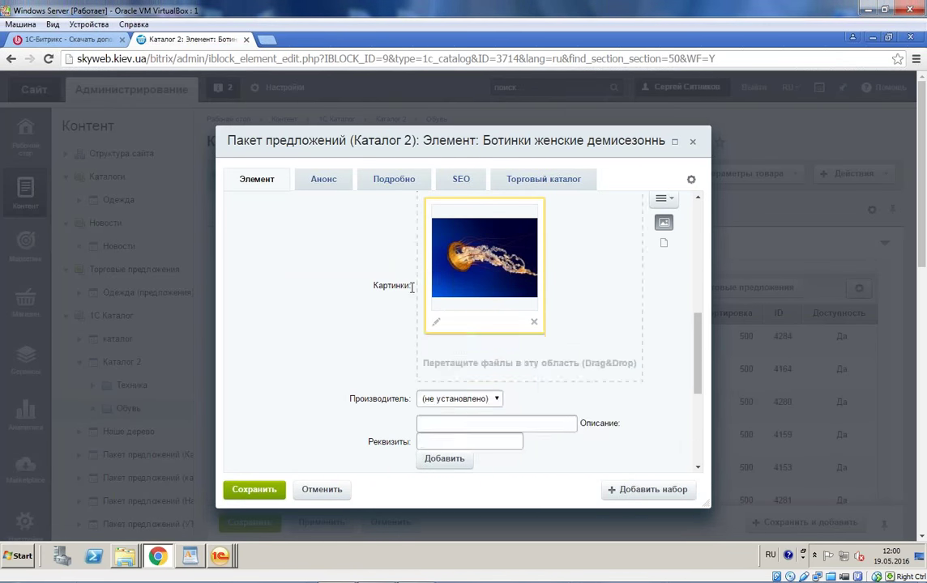
scroll(348, 211, up, 5)
click(349, 185)
click(368, 177)
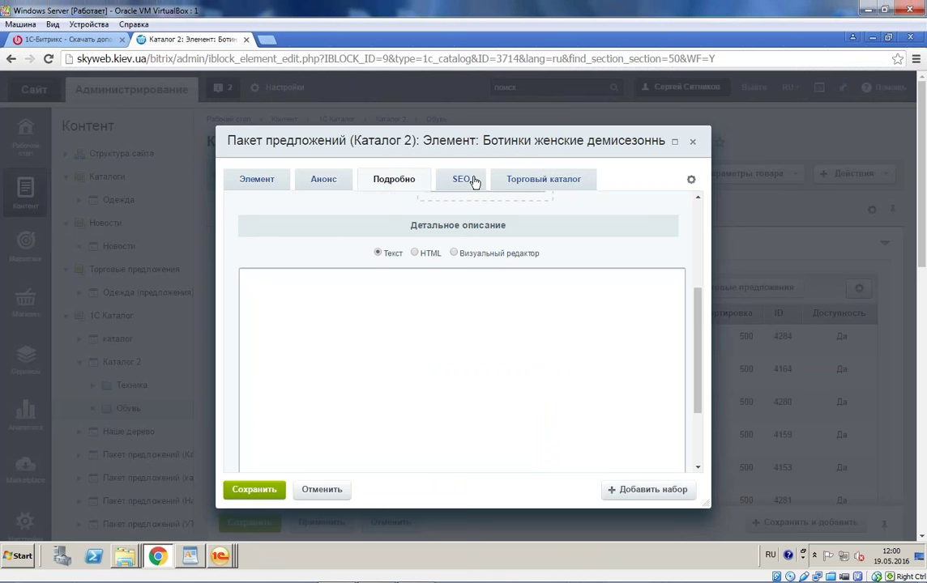
click(325, 183)
scroll(348, 261, up, 3)
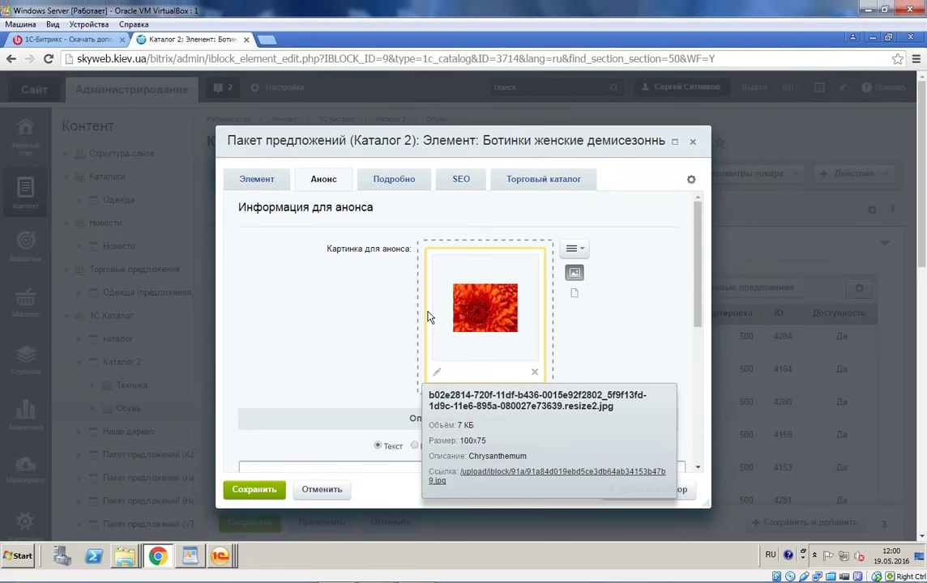
click(693, 144)
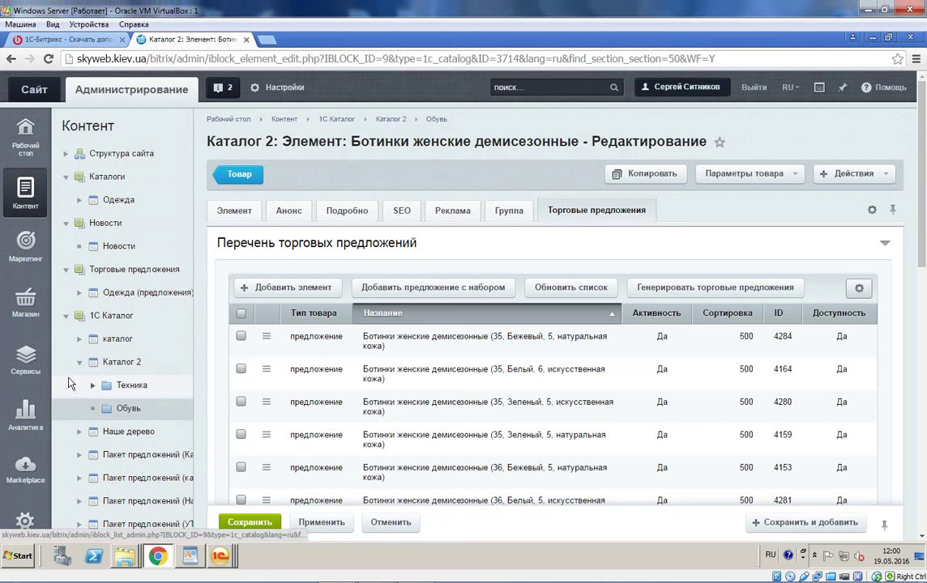
Step: Expand the каталог section under 1С Каталог to show its subsections
click(79, 339)
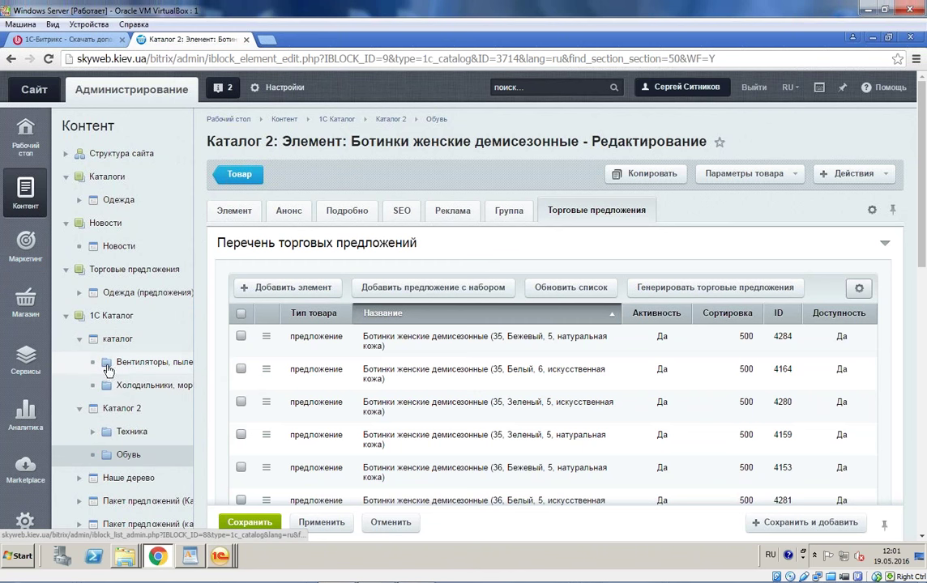
Step: Browse the Холодильники, морозильные камеры product section's list
click(130, 385)
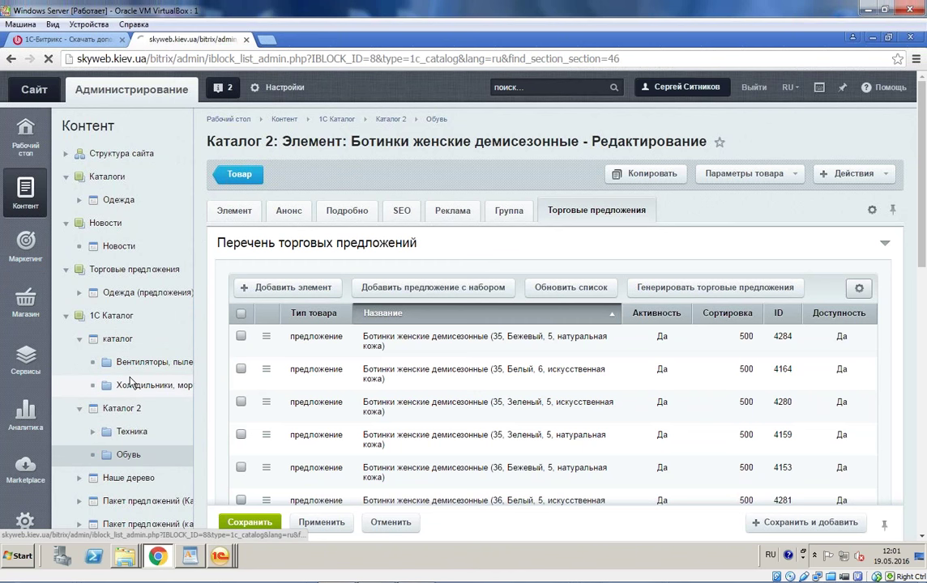
scroll(231, 370, down, 3)
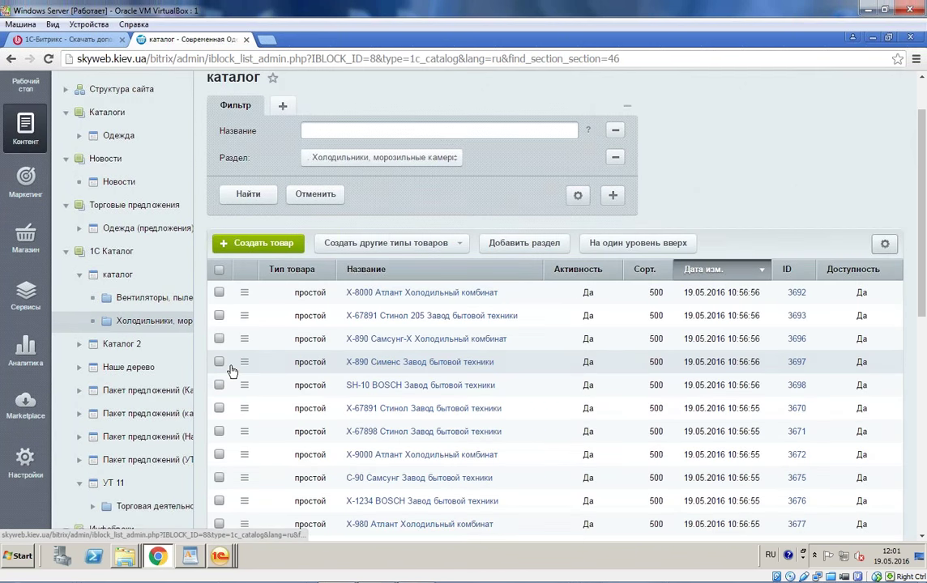
scroll(265, 376, up, 1)
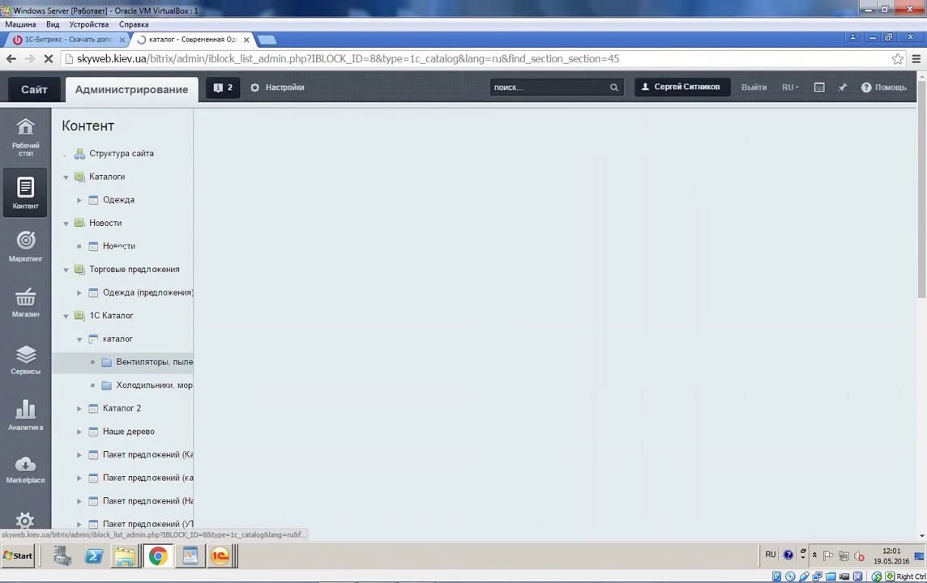
scroll(384, 308, down, 2)
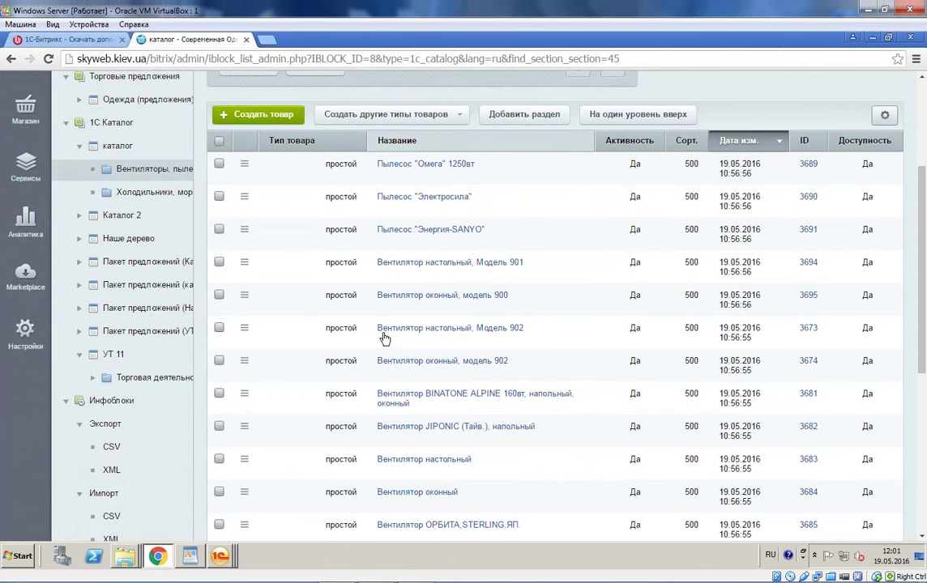
scroll(384, 339, down, 4)
scroll(280, 389, up, 4)
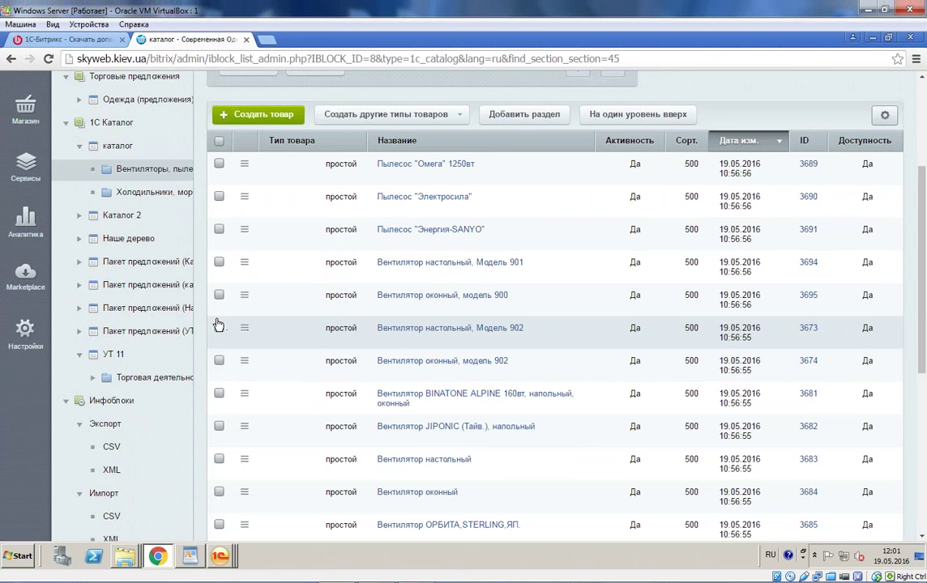
click(130, 192)
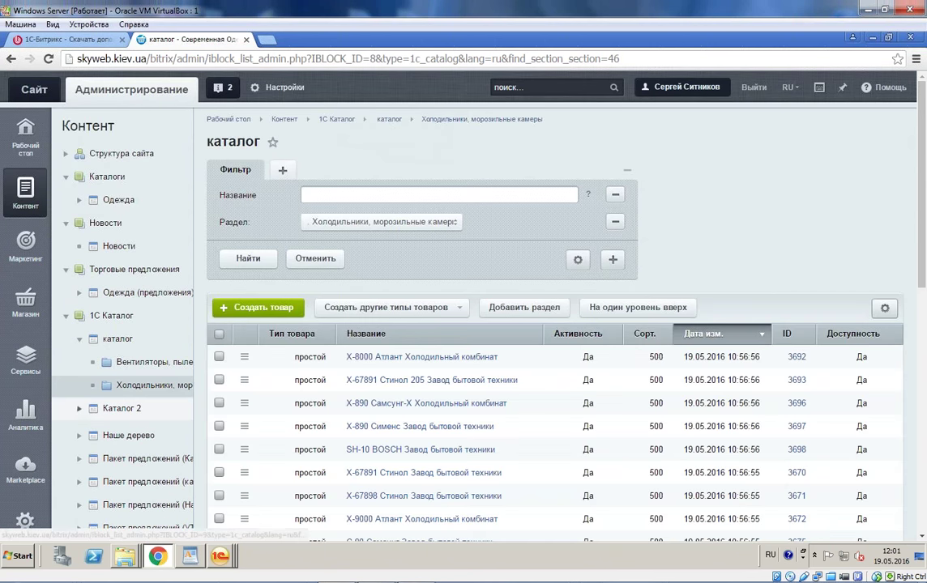
Step: Expand Каталог 2 › Техника and open subfolder 1's product list
click(78, 409)
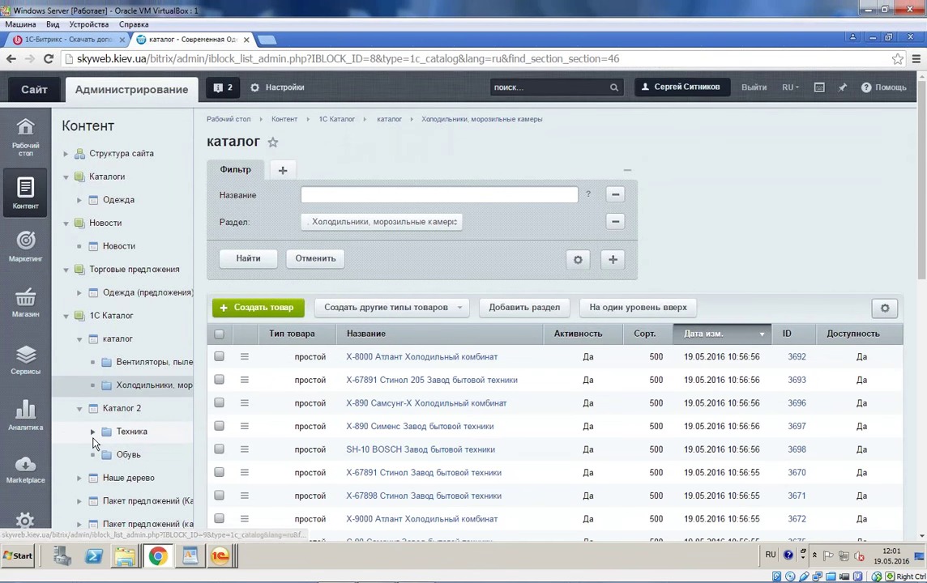
click(93, 433)
click(144, 449)
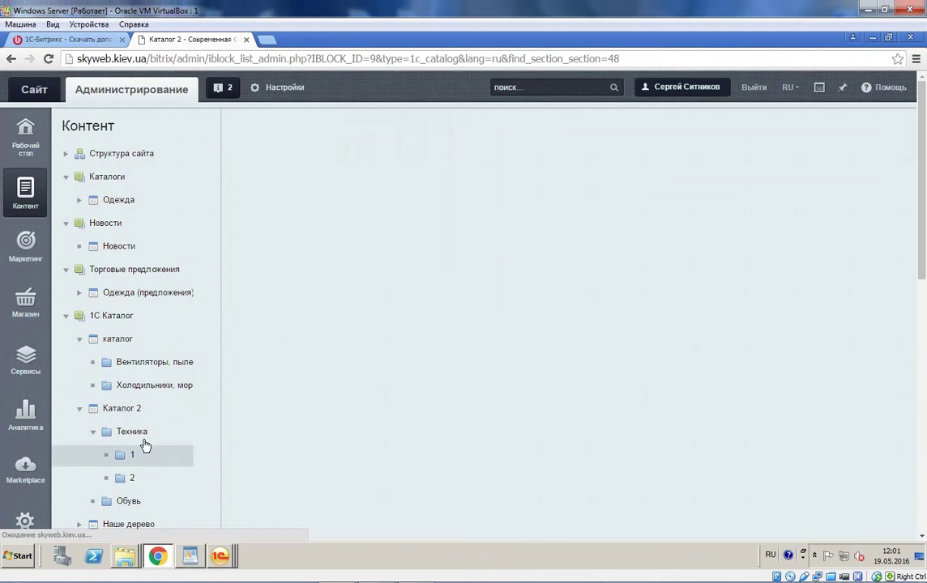
scroll(158, 413, down, 3)
Step: Open Телевизор "JVC" and review its properties, including Коллекция холодильника
click(351, 112)
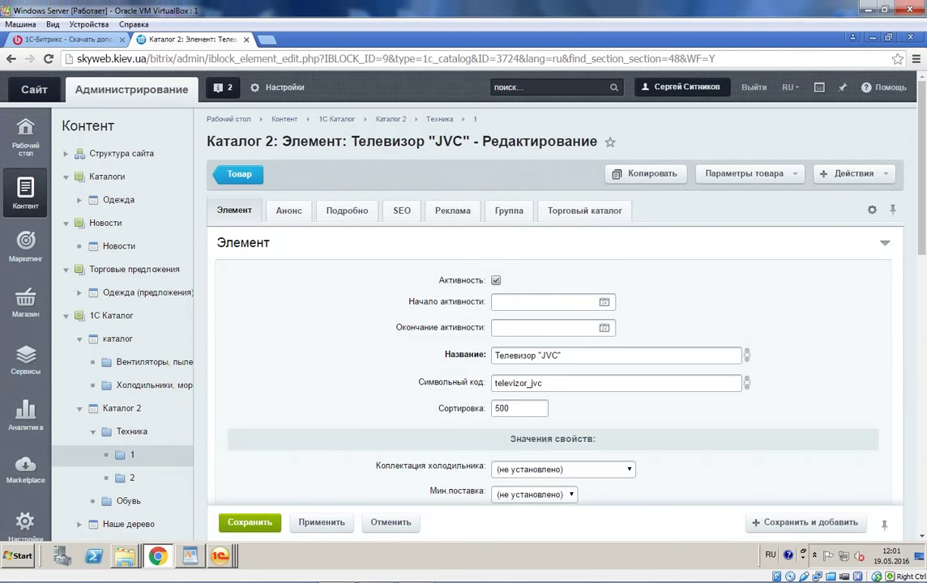
scroll(599, 415, down, 3)
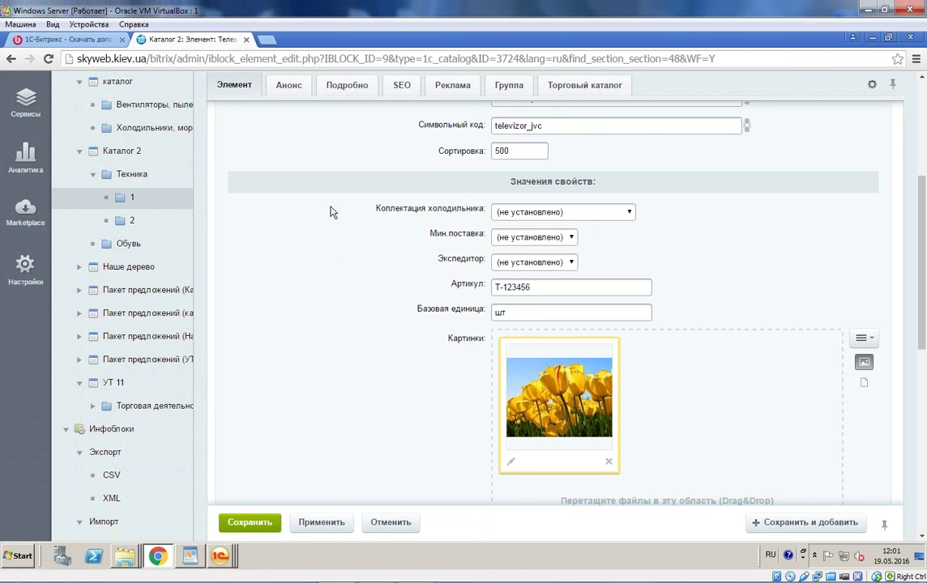
triple_click(381, 207)
scroll(326, 293, up, 3)
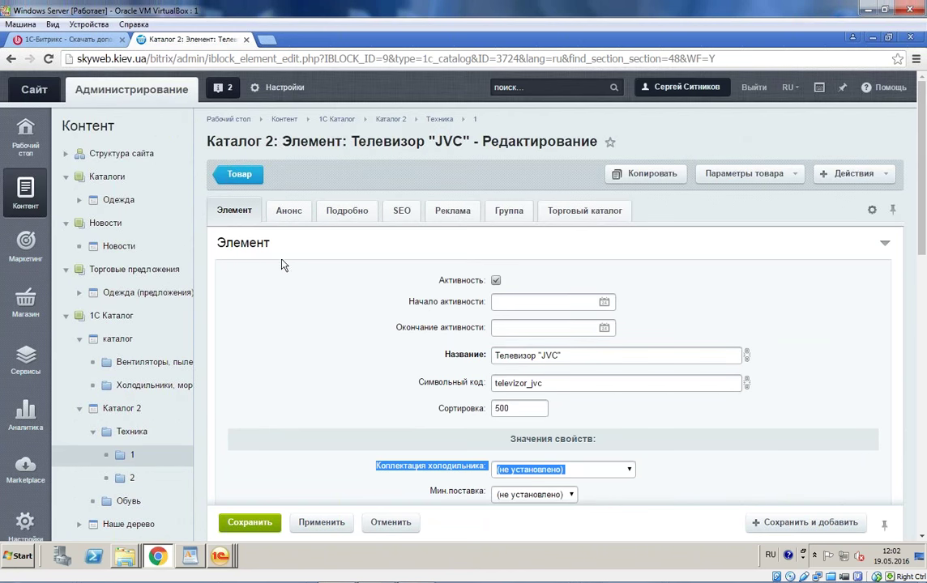
scroll(276, 271, down, 2)
scroll(275, 271, up, 2)
Step: Show the Торговый каталог settings with the 11692.00 retail price
click(573, 213)
scroll(575, 227, down, 4)
click(625, 269)
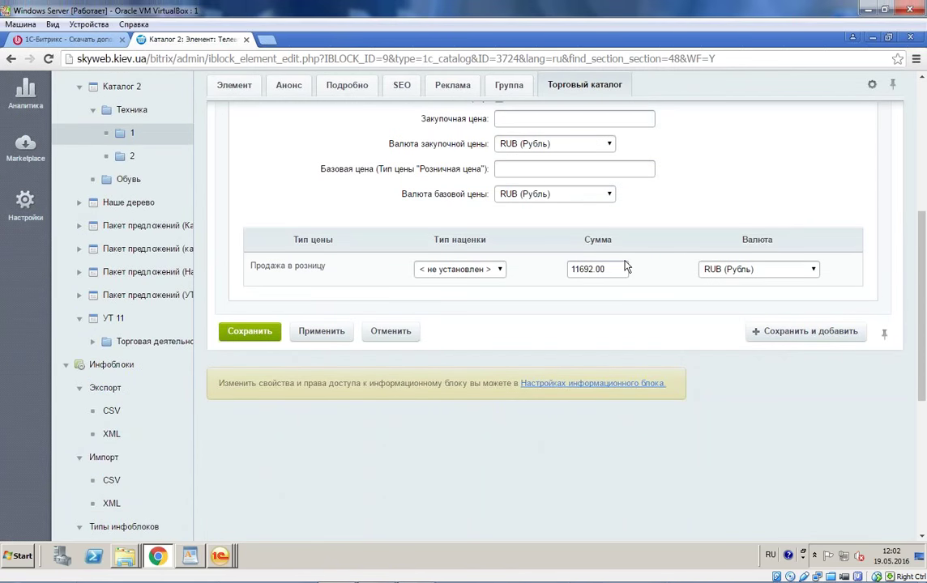
scroll(567, 239, up, 3)
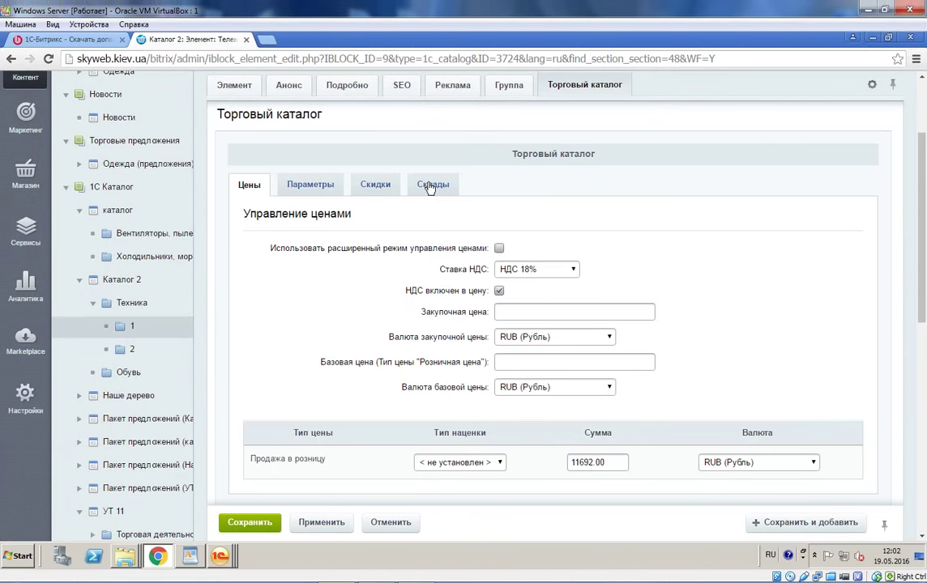
Step: Show warehouse stock: 56 at Центральный склад and 0 at Склад бытовой техники
click(430, 185)
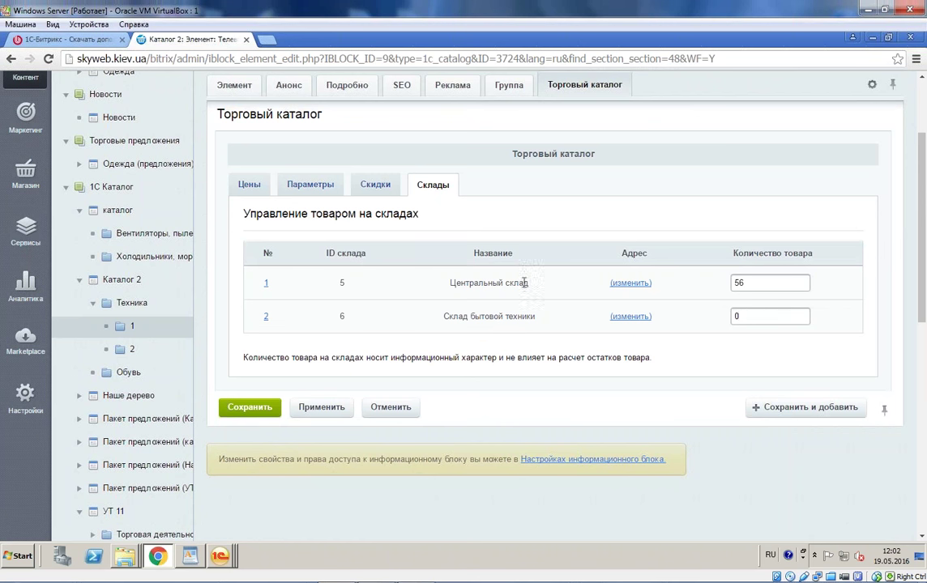
drag(397, 283, 538, 318)
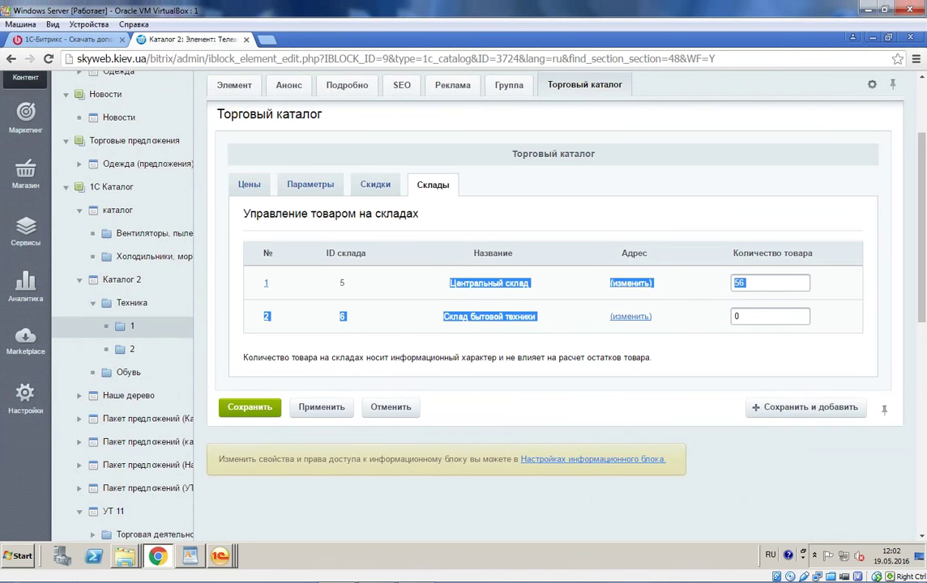
click(539, 331)
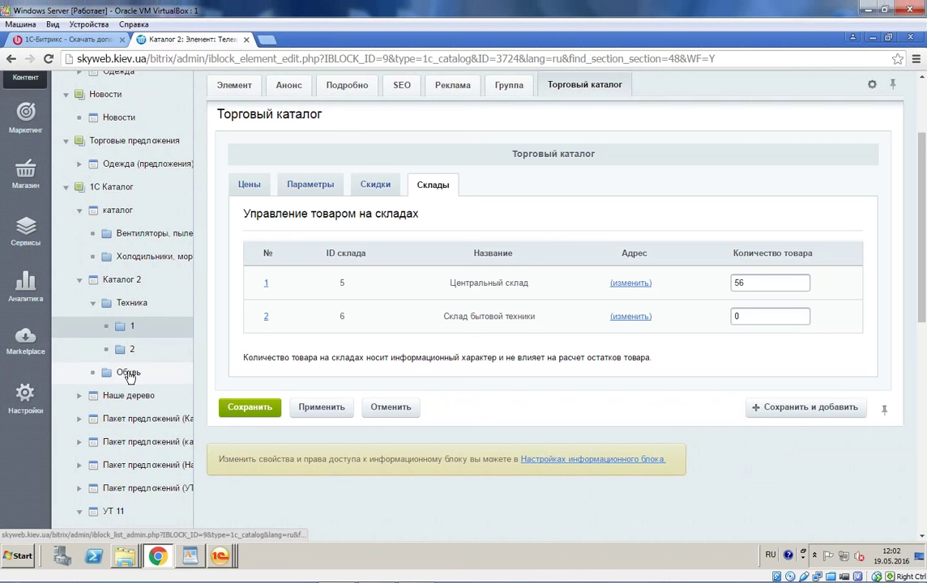
scroll(239, 329, up, 3)
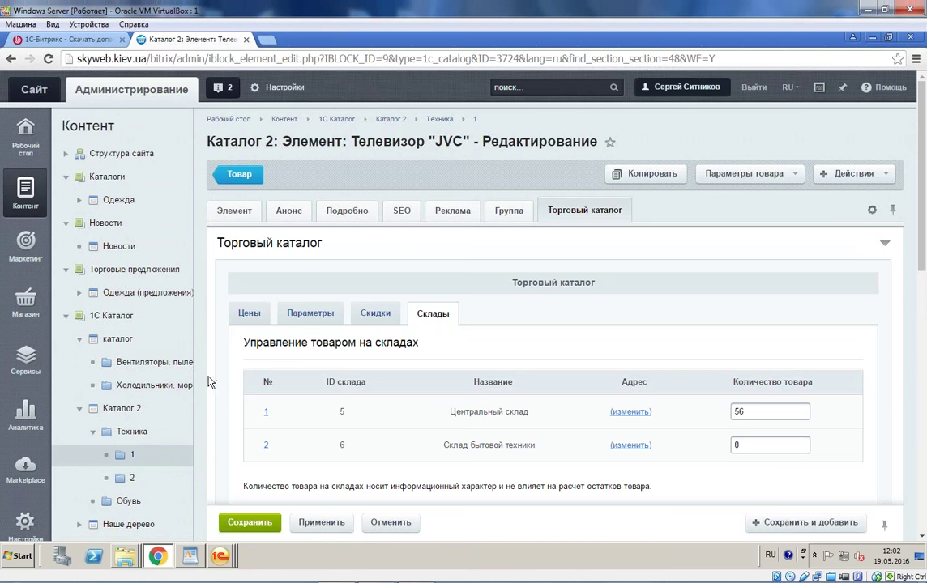
scroll(128, 378, down, 3)
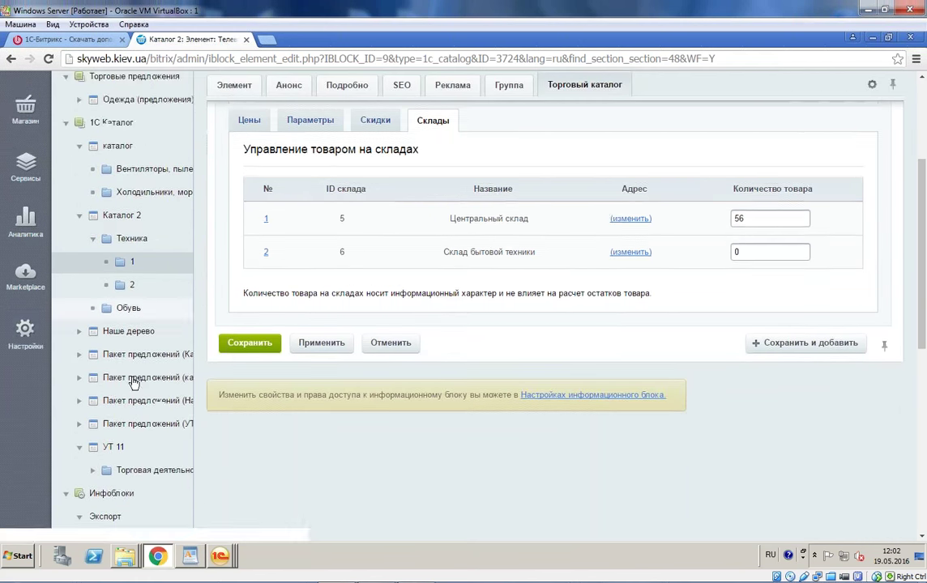
scroll(25, 265, up, 3)
Step: Go to the store section's Интеграция с 1С settings page
click(32, 313)
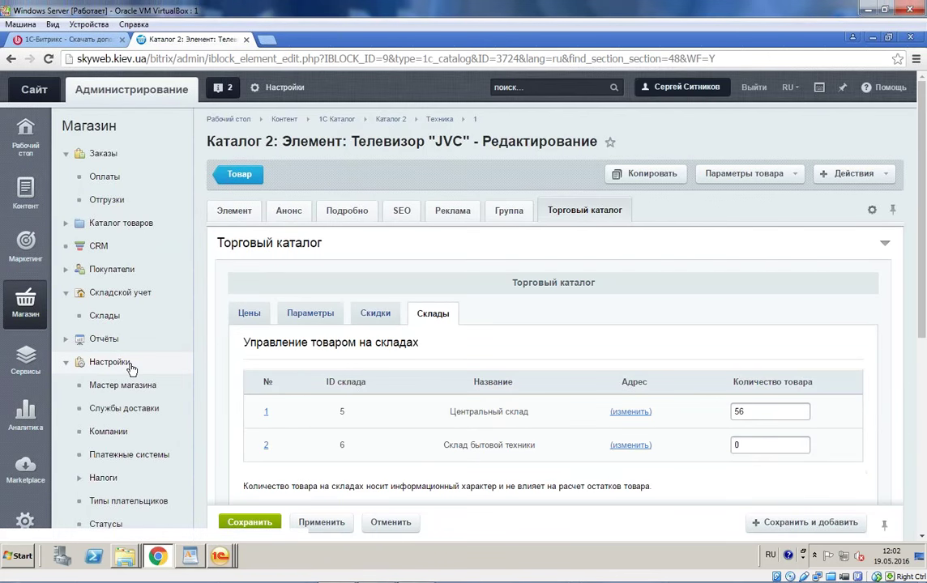
scroll(76, 368, down, 3)
click(135, 431)
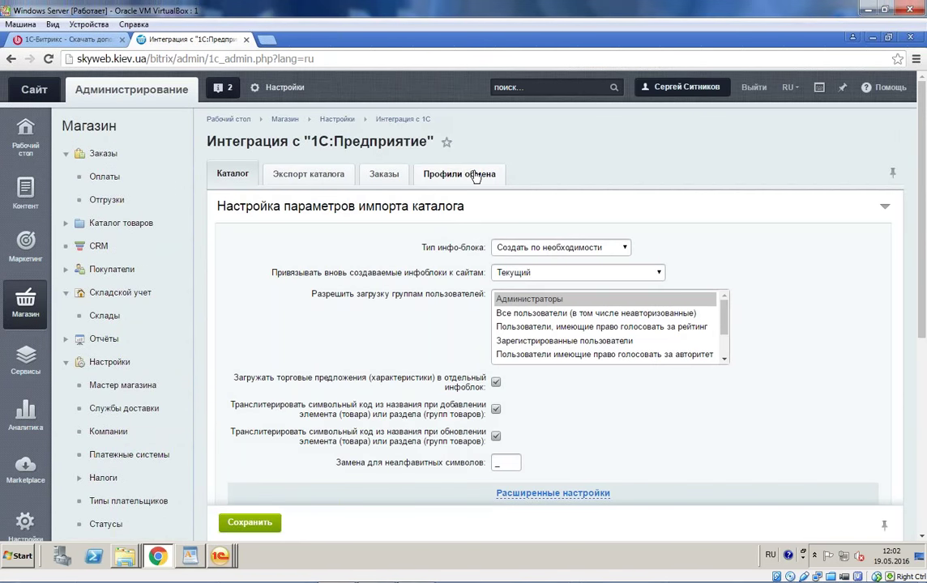
Step: Review the Профили обмена buyer-field mappings used for export to 1С
click(475, 177)
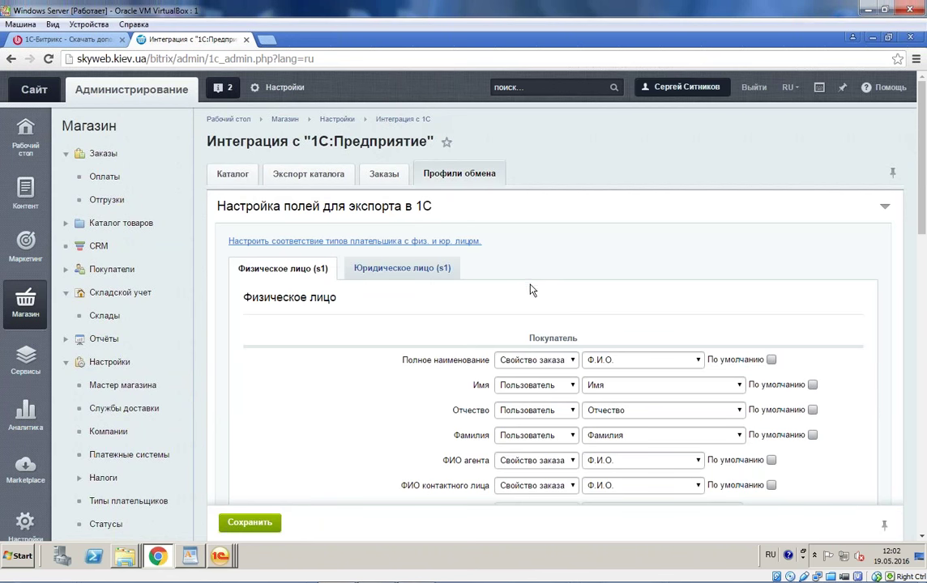
scroll(531, 287, down, 1)
scroll(530, 288, down, 3)
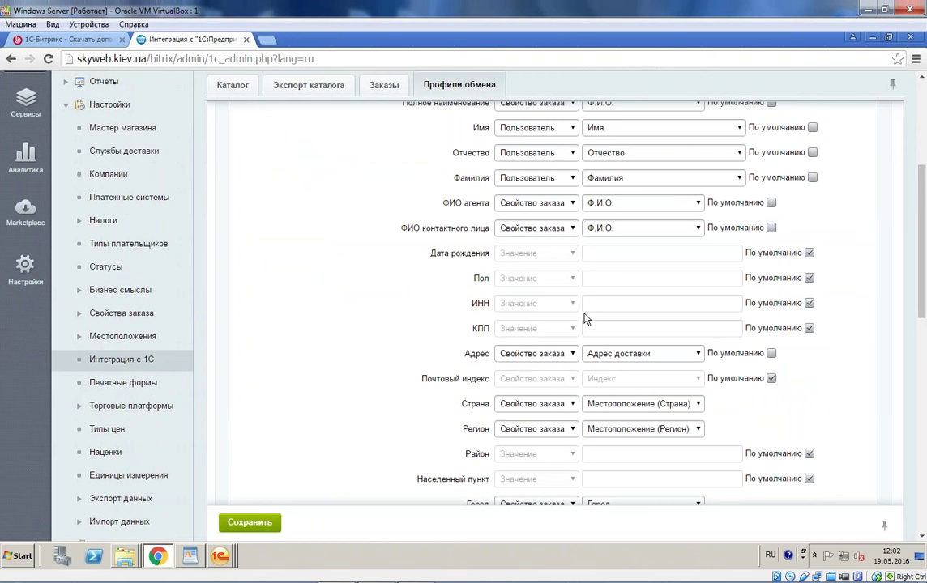
scroll(585, 319, up, 3)
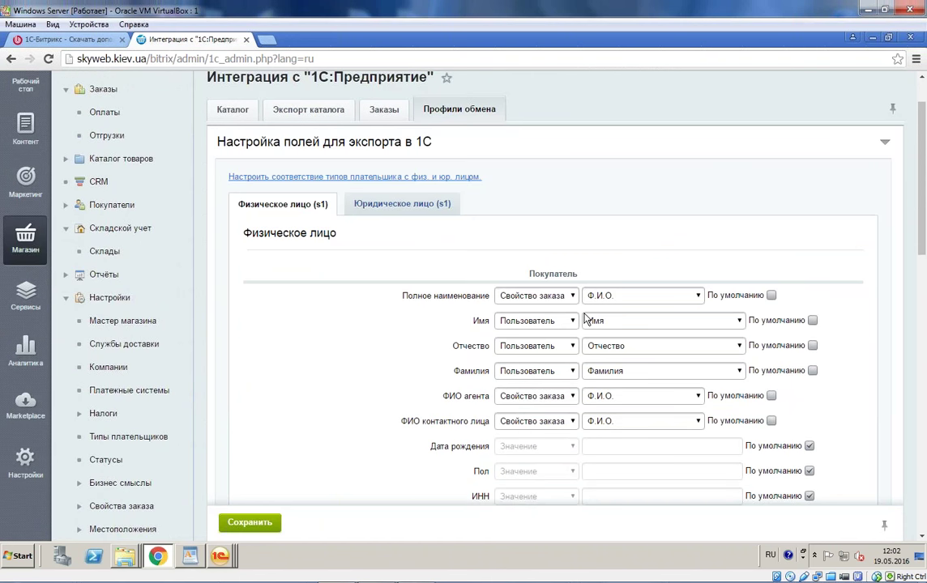
scroll(559, 302, down, 3)
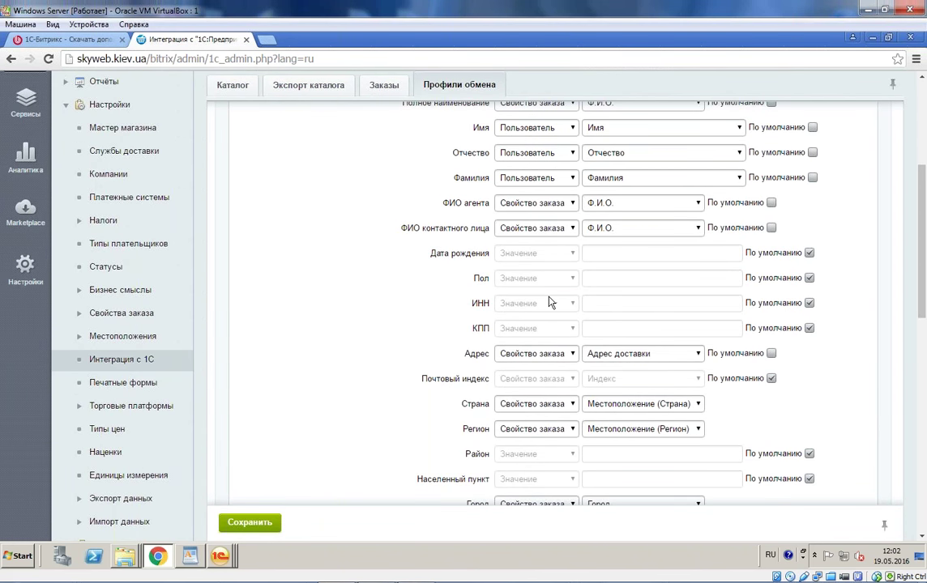
scroll(548, 302, down, 1)
scroll(549, 302, down, 1)
scroll(548, 302, down, 1)
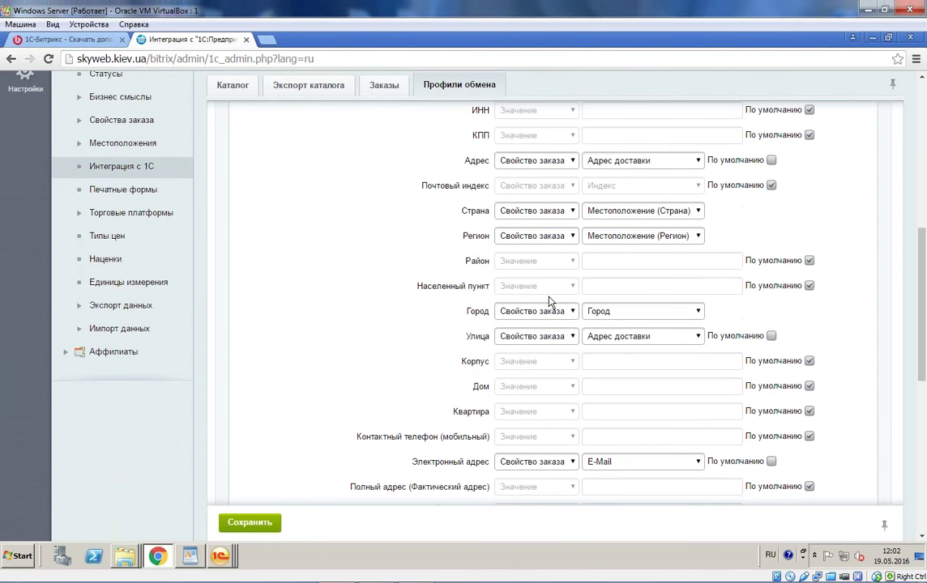
scroll(549, 302, down, 1)
scroll(548, 302, down, 5)
scroll(547, 303, up, 15)
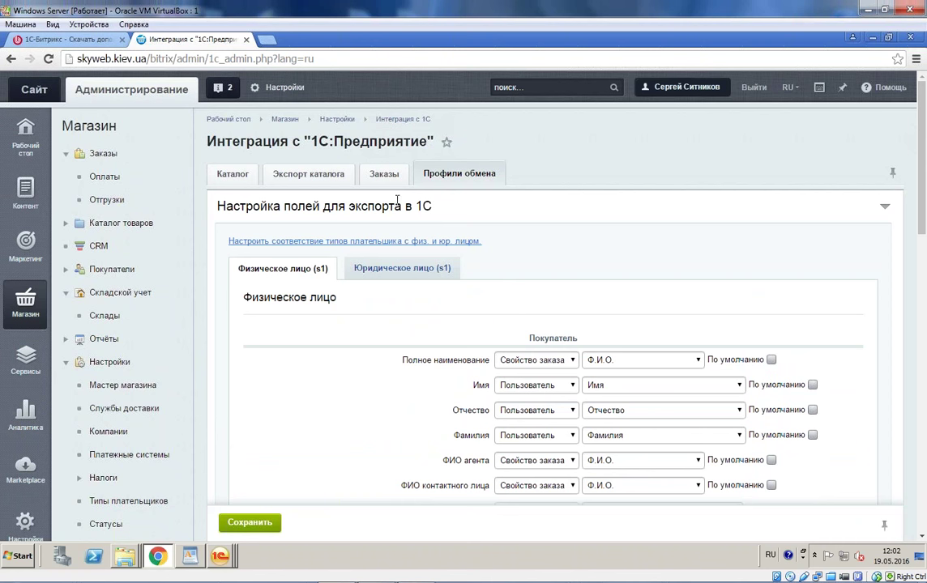
scroll(374, 209, down, 3)
scroll(374, 209, down, 8)
Step: Review Заказы settings: order creation from 1С, prefix aaa, status updates, RUB currency
click(383, 180)
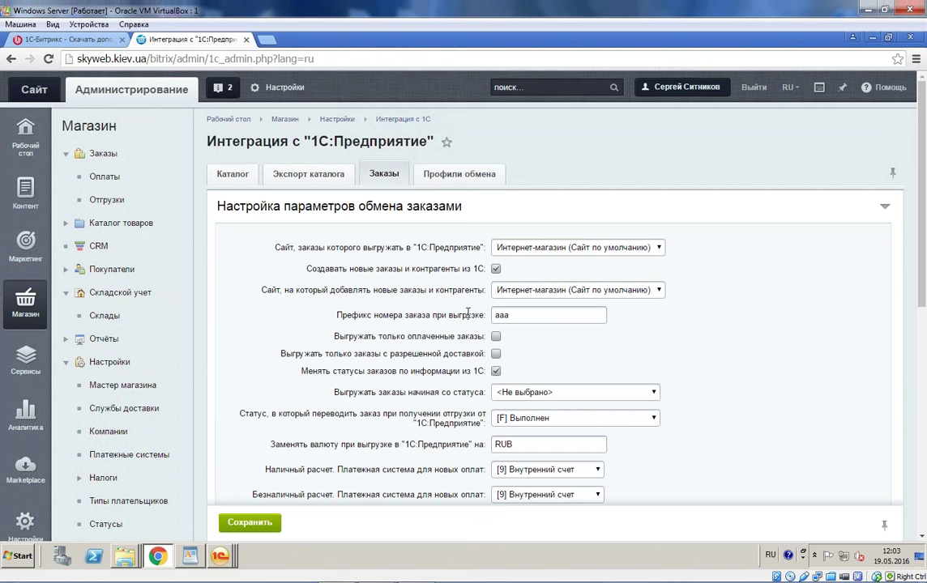
drag(303, 268, 489, 269)
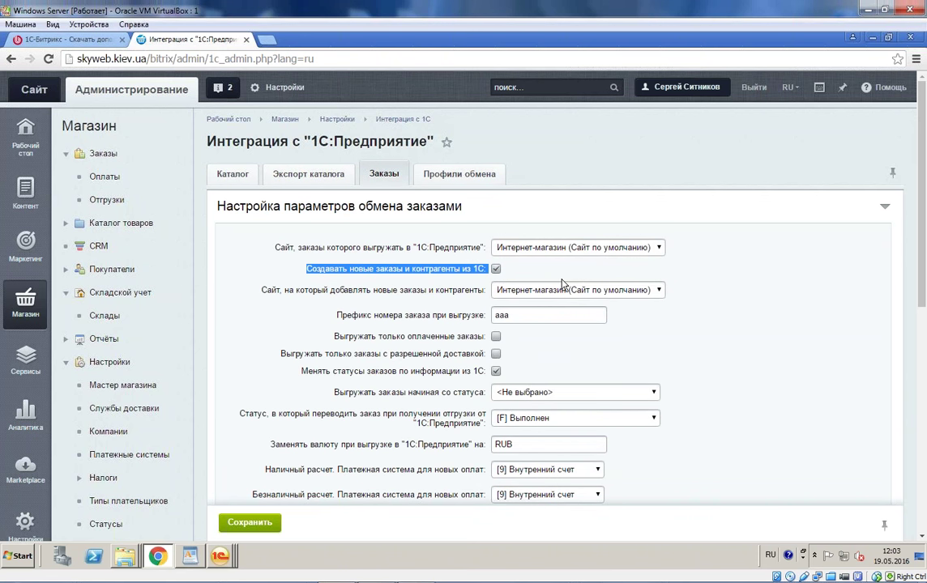
double_click(555, 315)
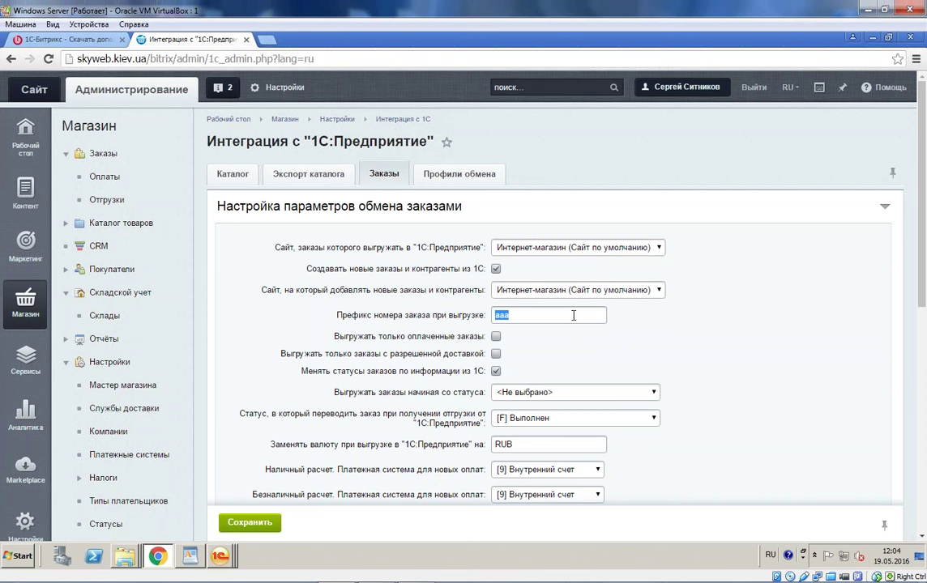
scroll(531, 300, down, 1)
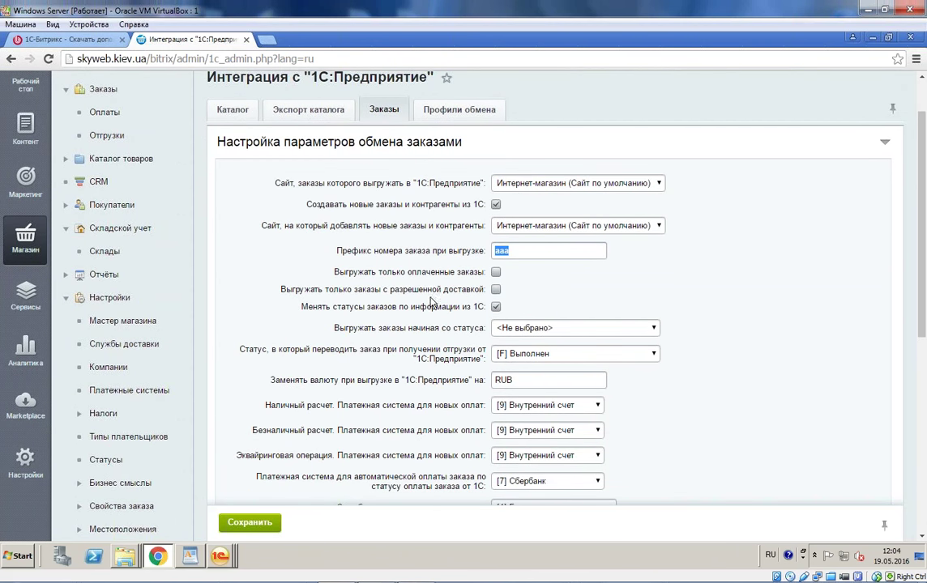
drag(302, 306, 487, 307)
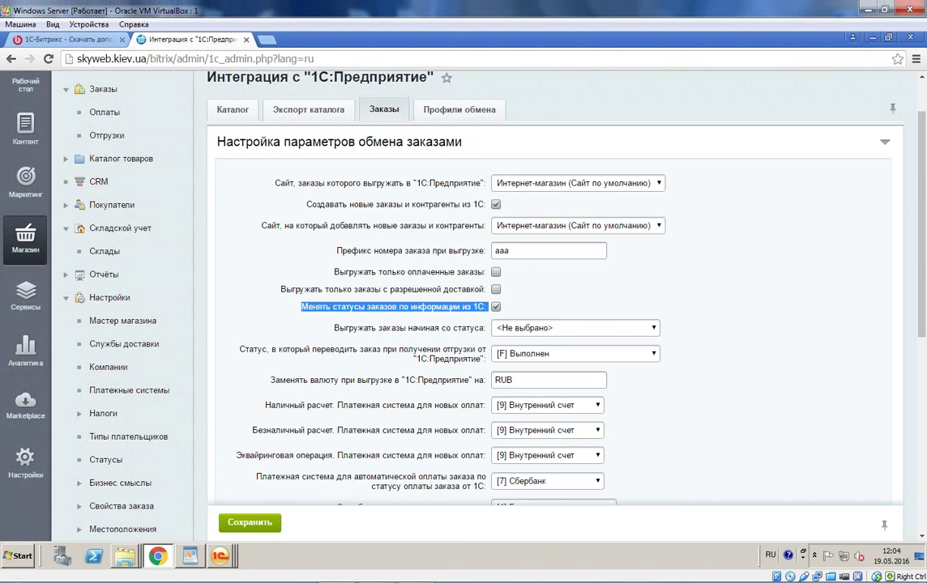
drag(339, 380, 489, 379)
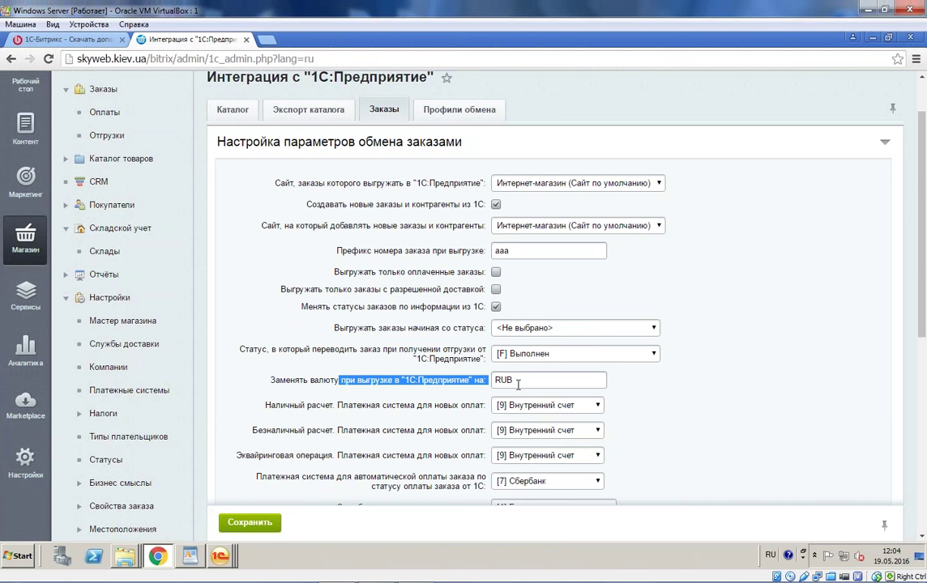
click(527, 381)
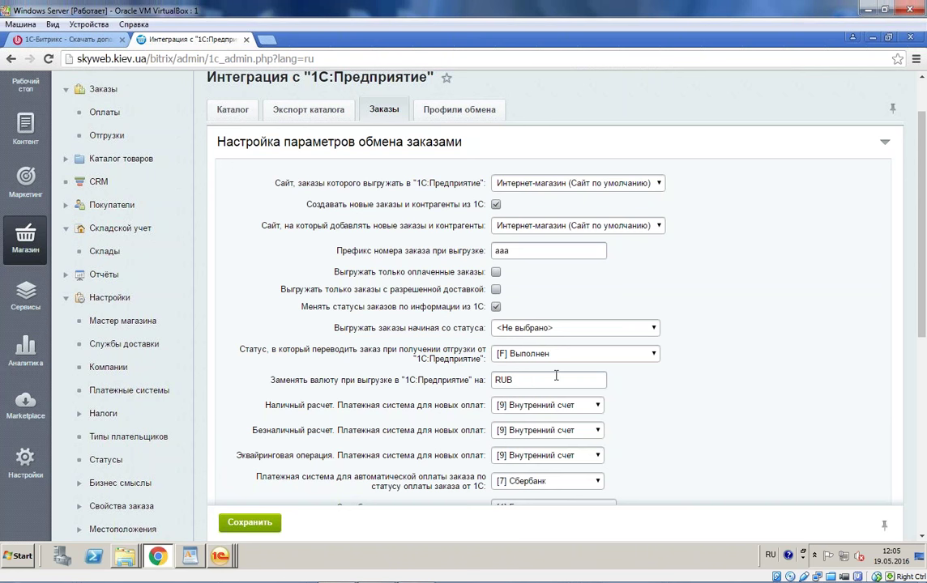
Step: Review the Orders exchange parameters (RUB, 30-second step, 204800-byte chunks) and save them
scroll(556, 376, down, 2)
drag(243, 341, 653, 405)
click(648, 393)
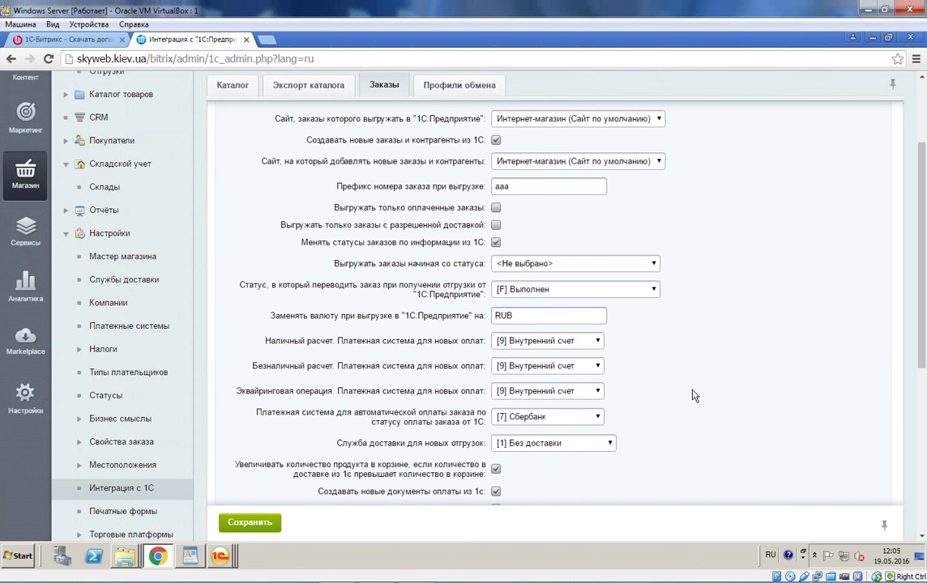
scroll(640, 392, down, 1)
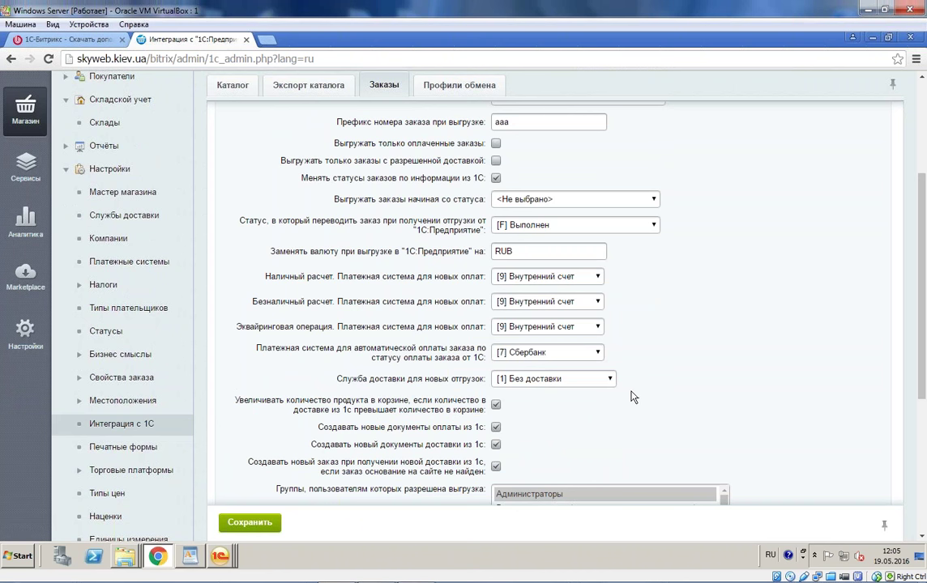
scroll(633, 397, down, 1)
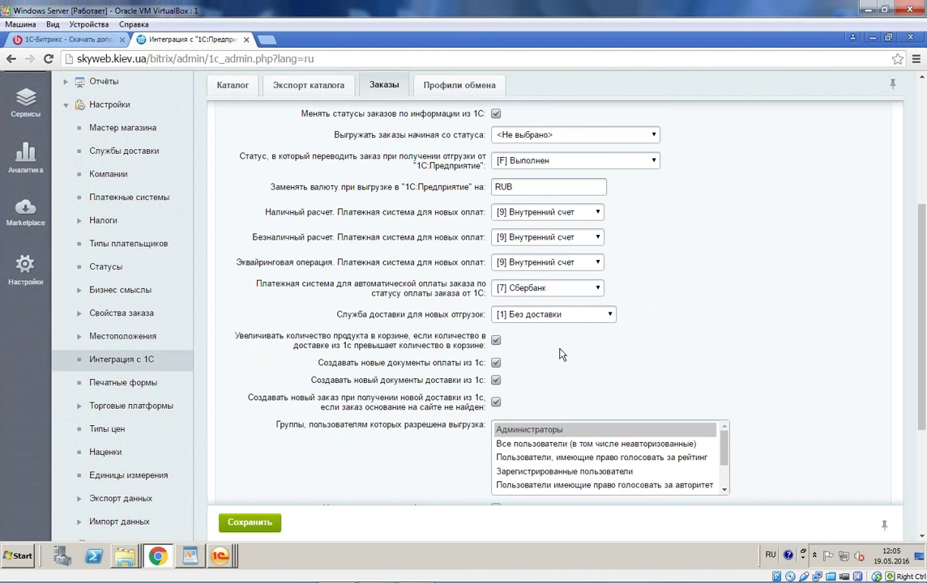
scroll(557, 359, down, 1)
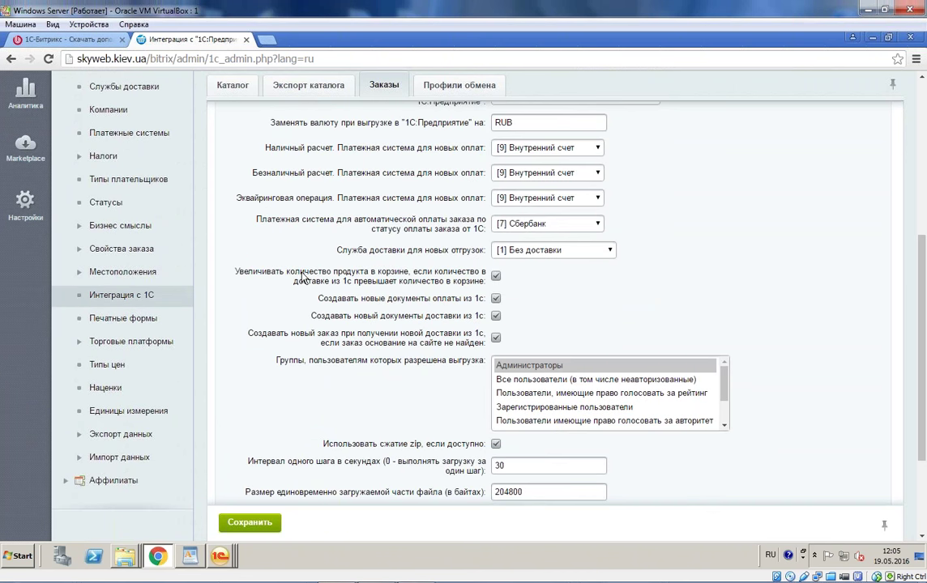
drag(456, 304, 506, 298)
click(581, 326)
scroll(600, 389, down, 5)
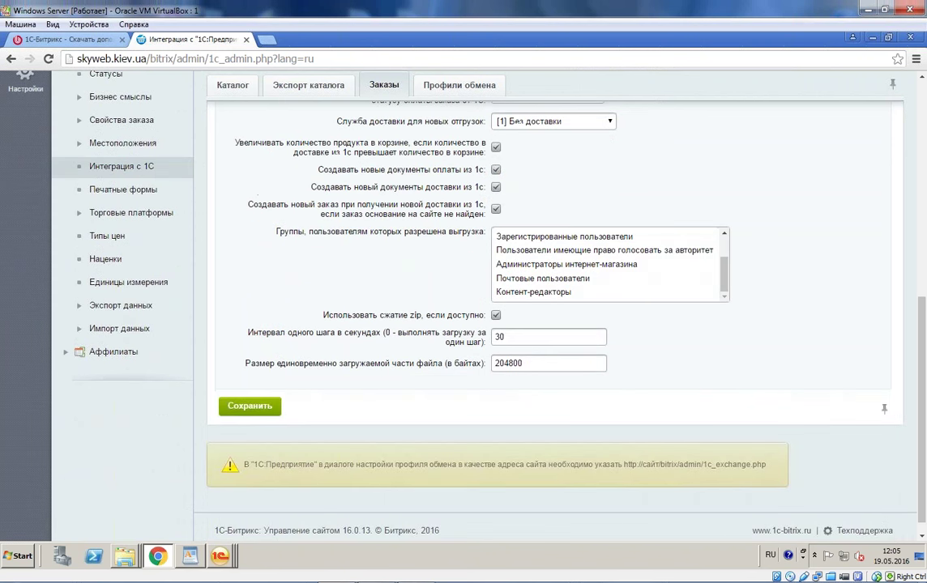
scroll(340, 308, up, 2)
scroll(340, 298, up, 5)
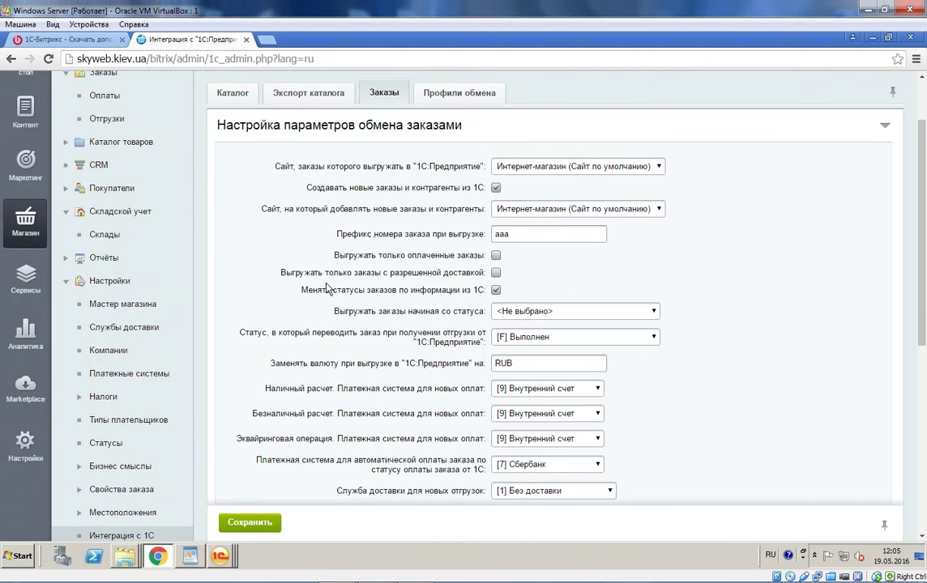
scroll(276, 284, up, 3)
scroll(324, 421, down, 4)
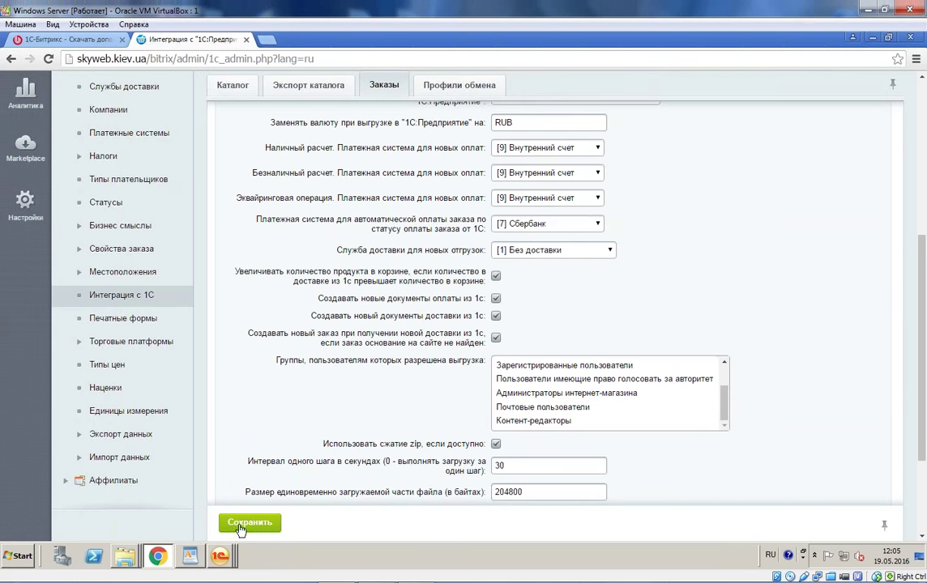
click(249, 525)
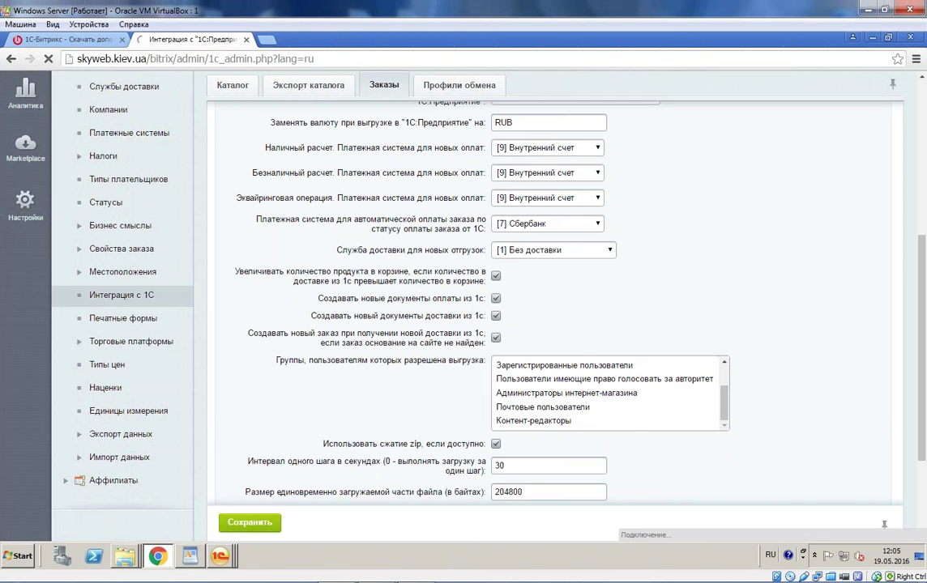
Step: Start a new order from the site orders list
click(121, 148)
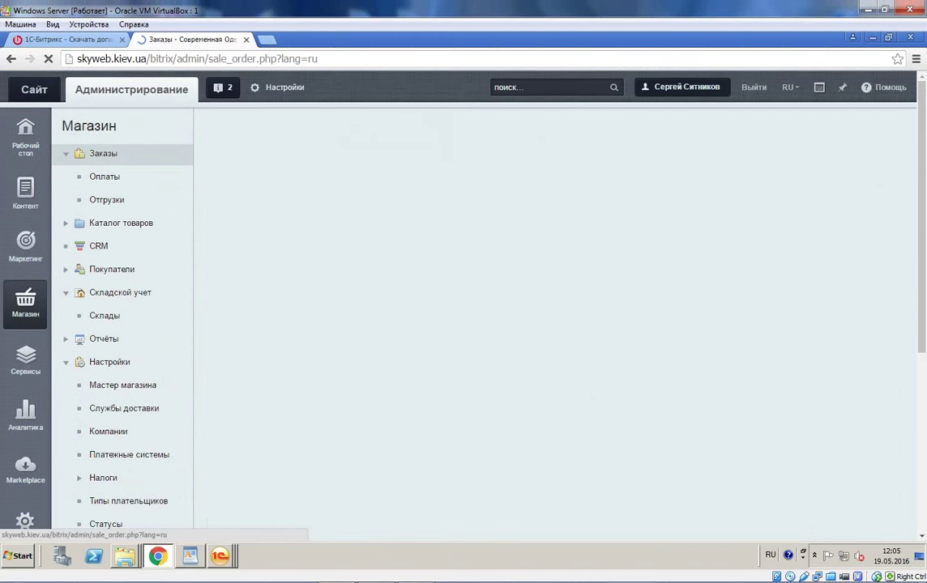
scroll(373, 367, down, 3)
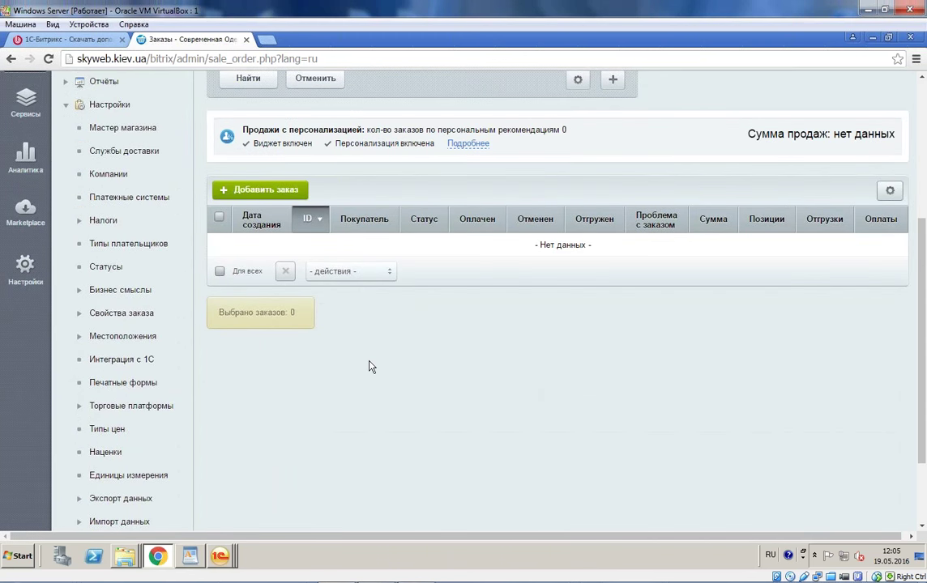
scroll(372, 366, up, 2)
click(259, 382)
click(227, 384)
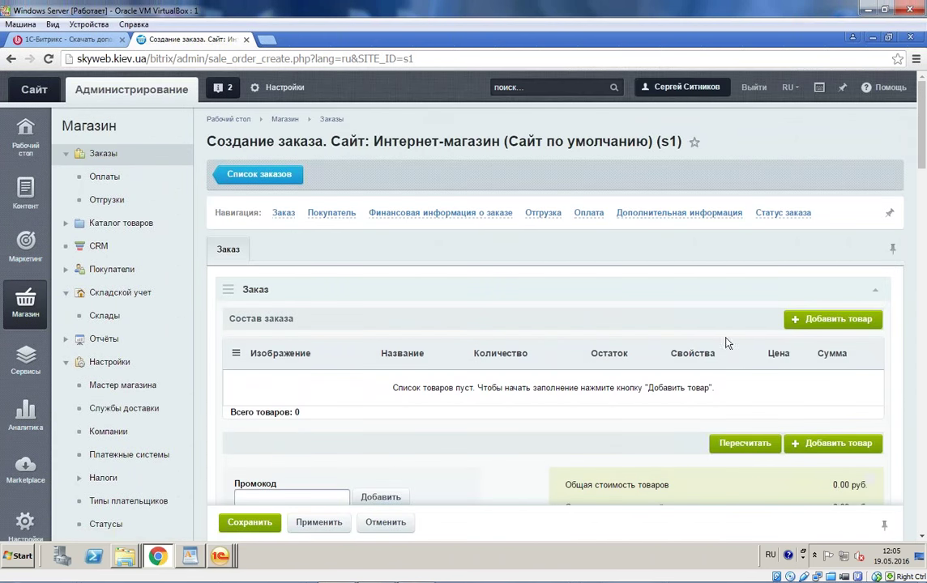
Step: Add the table fan Модель 902 from the каталог Вентиляторы, пылесосы, кондиционеры section
click(830, 323)
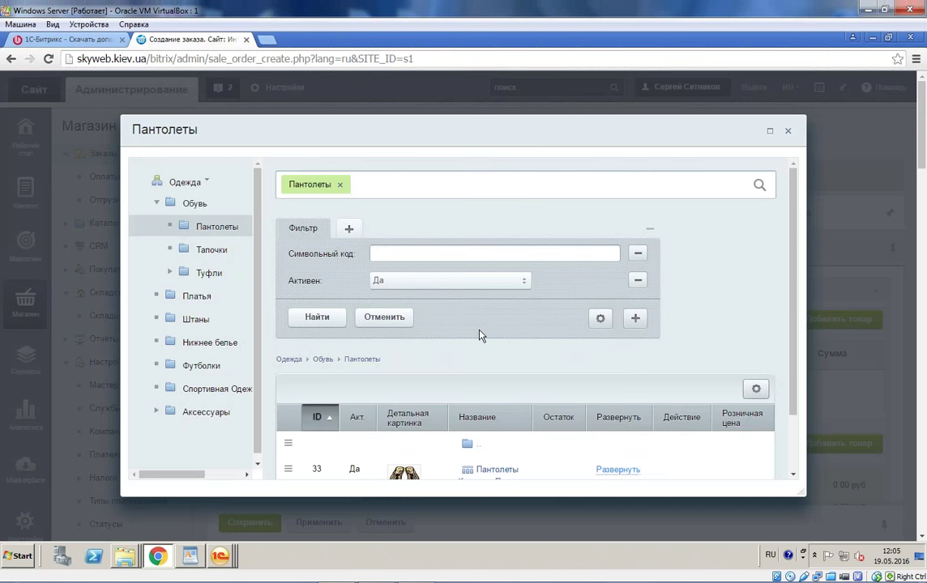
click(201, 183)
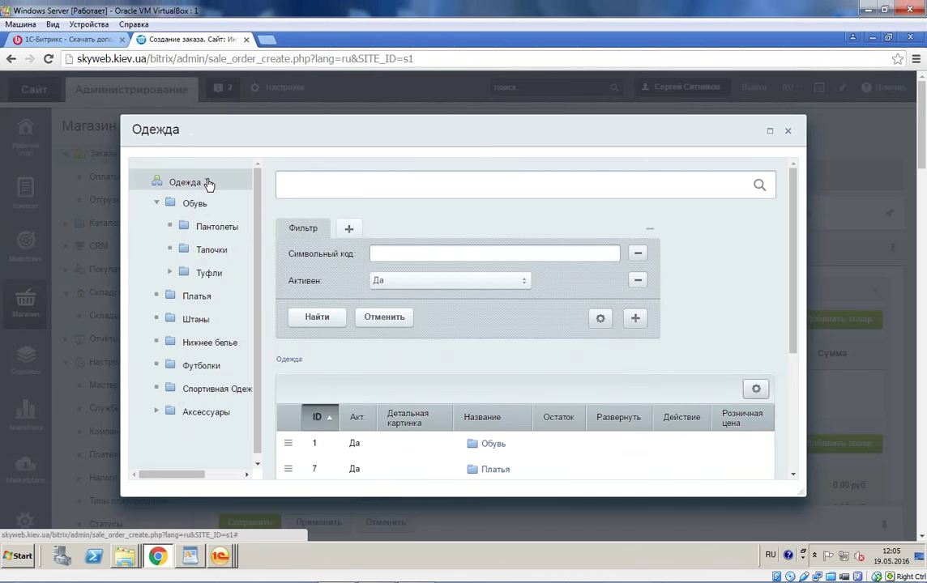
click(206, 183)
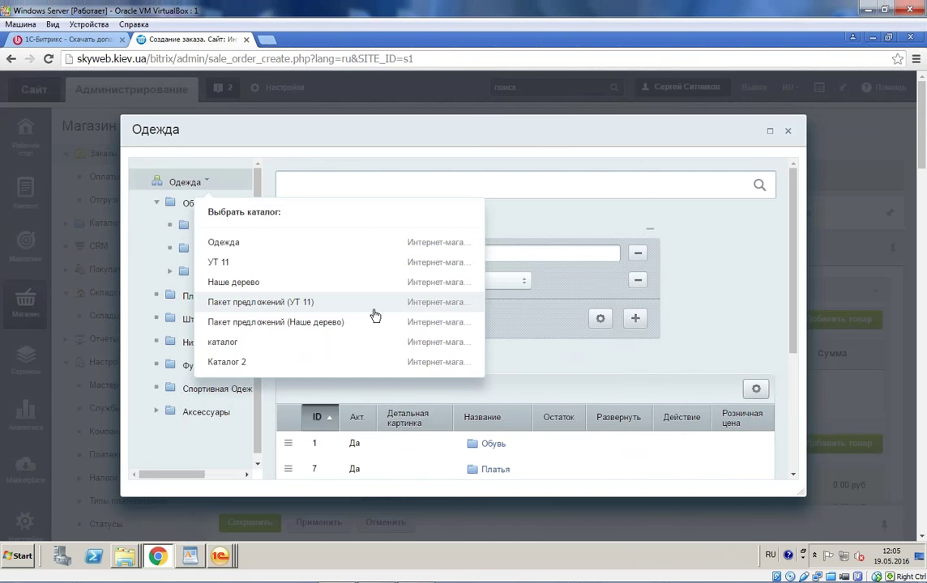
click(321, 345)
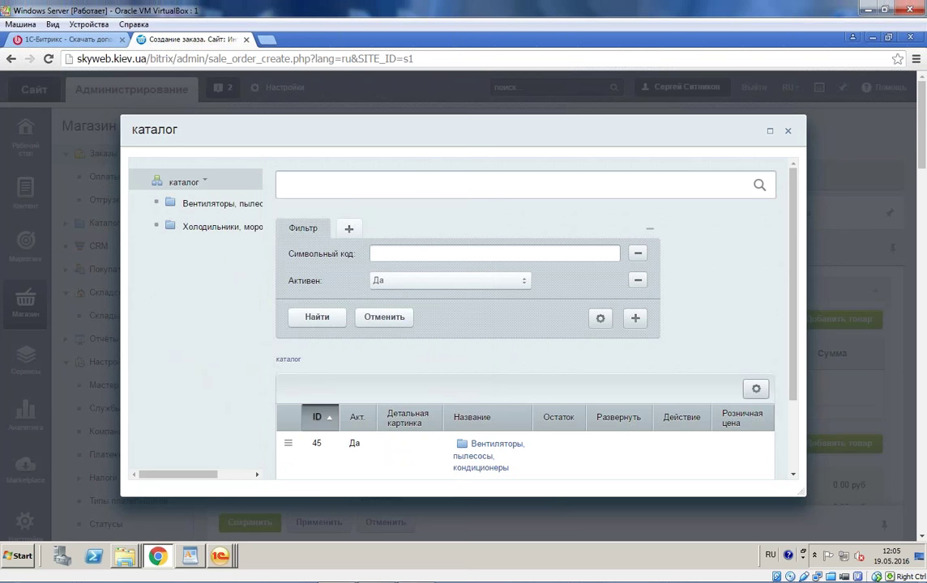
scroll(478, 388, down, 2)
click(474, 369)
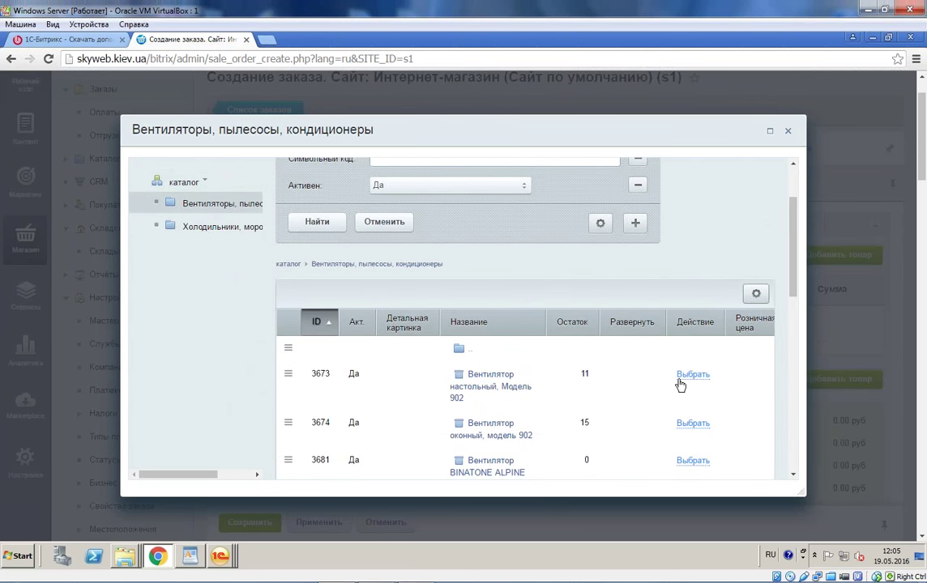
click(681, 375)
scroll(517, 275, down, 3)
scroll(361, 259, up, 2)
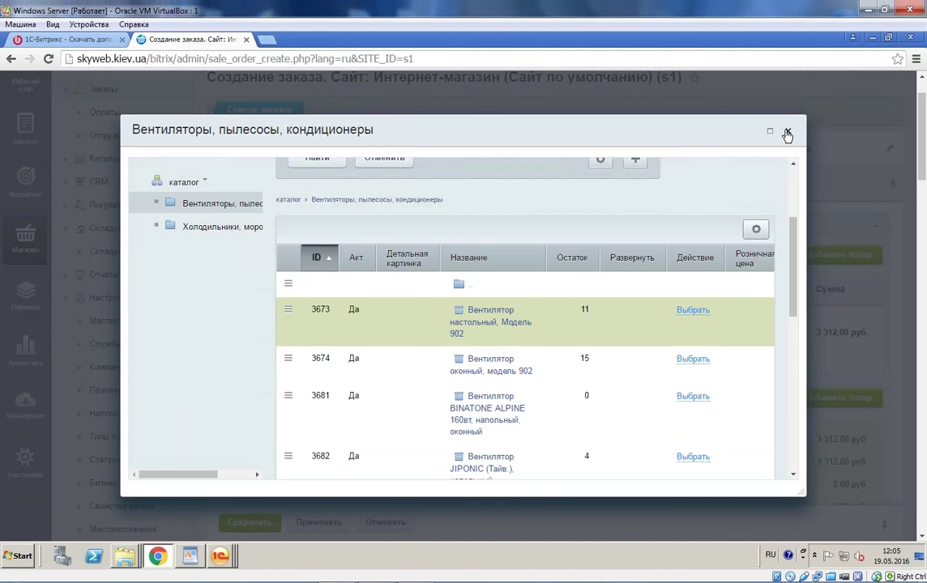
click(787, 135)
Step: Set the fan quantity to 2 and choose the first site user as the buyer
text(2)
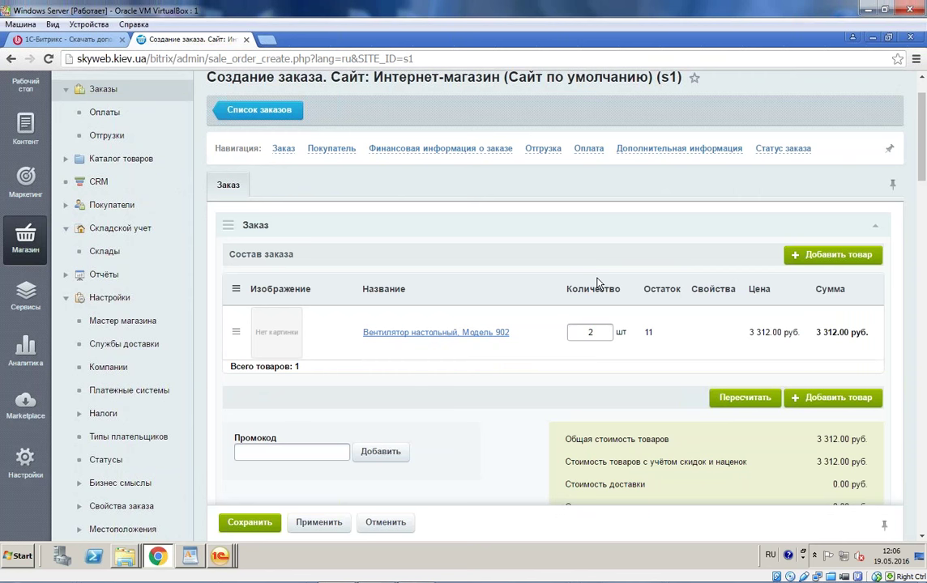
scroll(600, 286, down, 1)
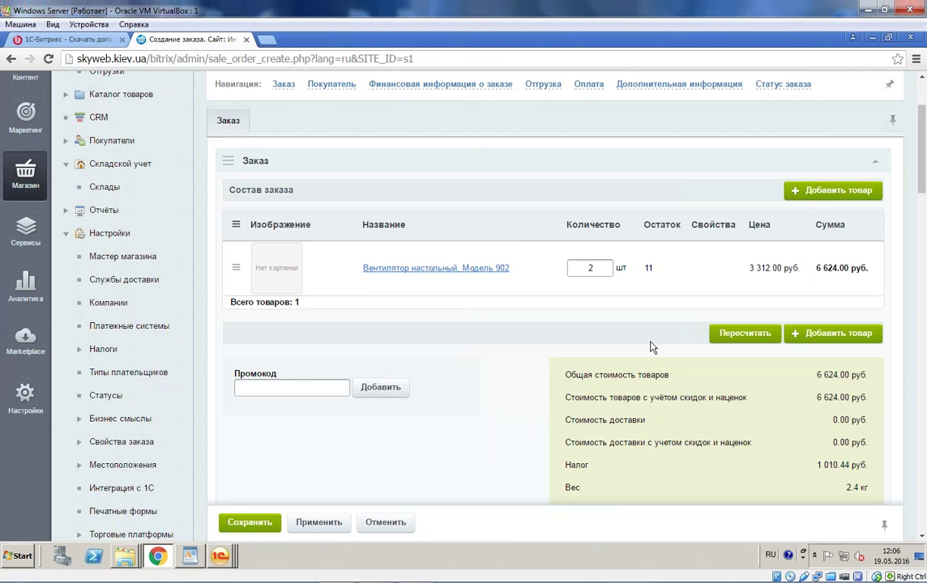
scroll(650, 347, down, 5)
click(539, 237)
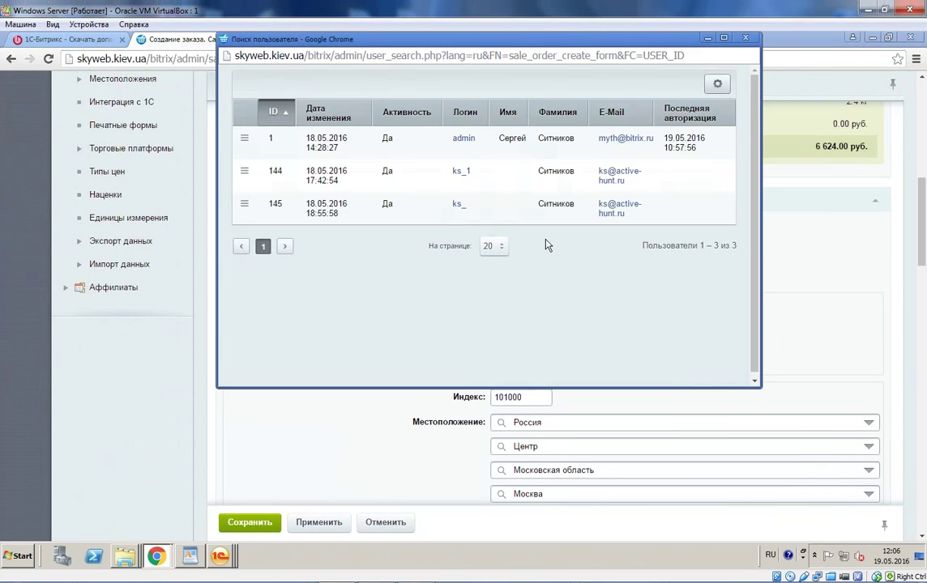
click(244, 232)
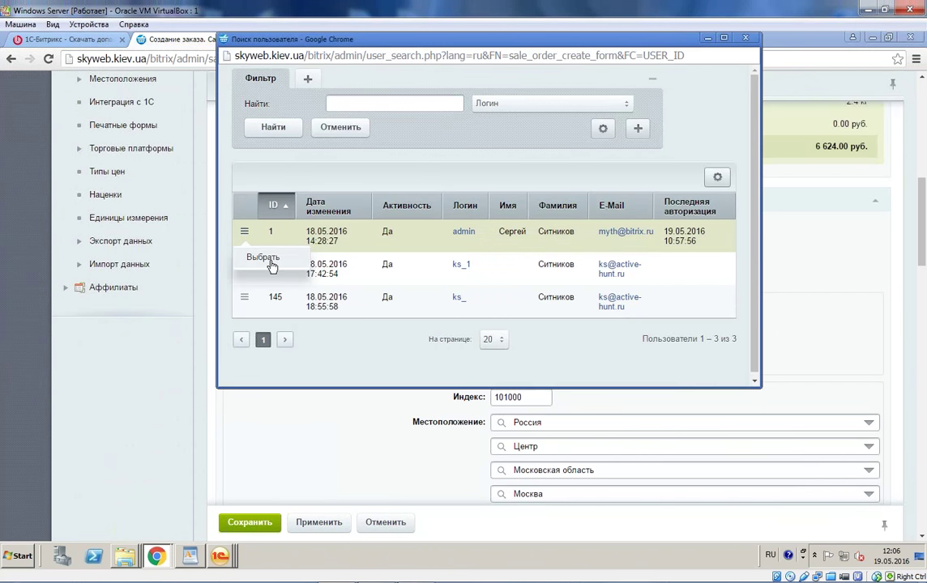
click(257, 261)
scroll(399, 329, down, 5)
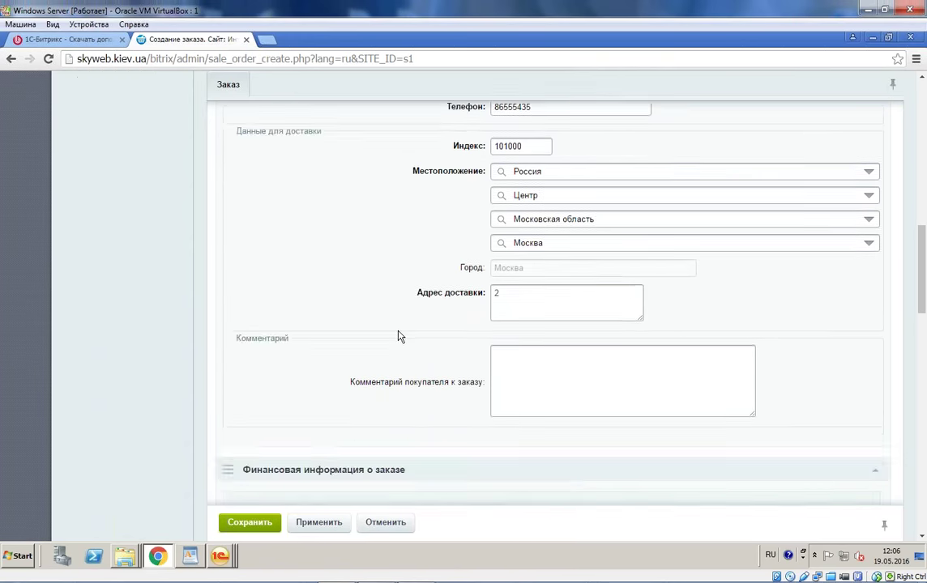
Step: Choose courier delivery for the shipment
scroll(494, 289, down, 3)
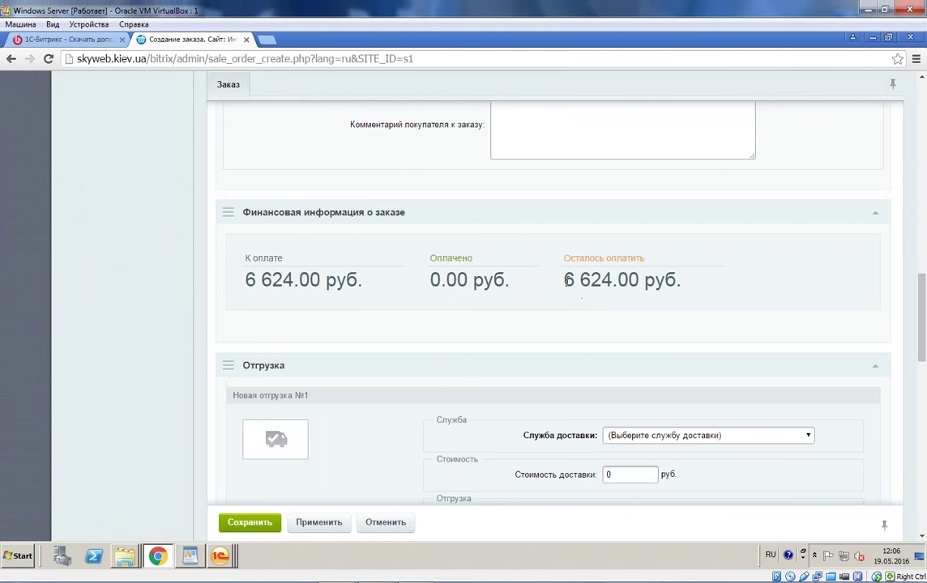
scroll(495, 333, down, 2)
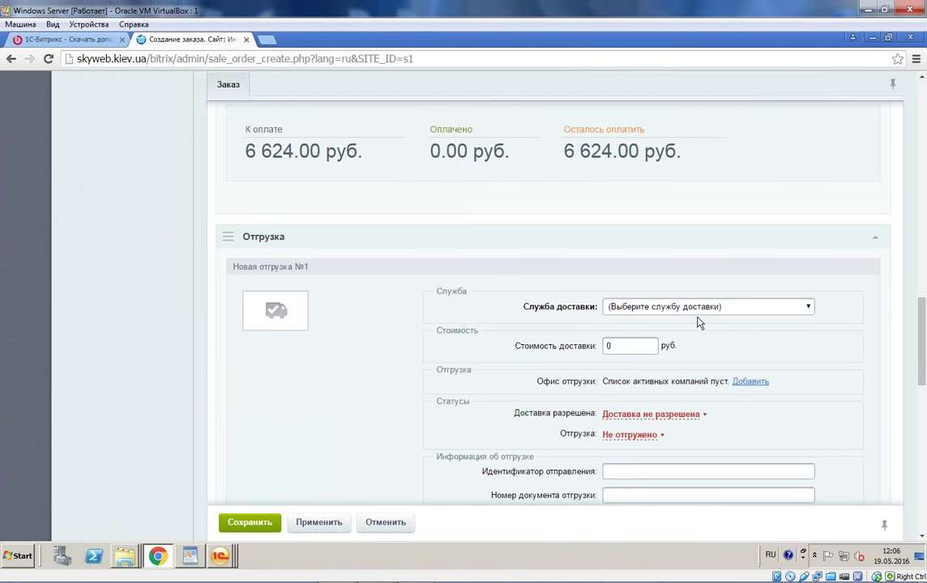
click(702, 308)
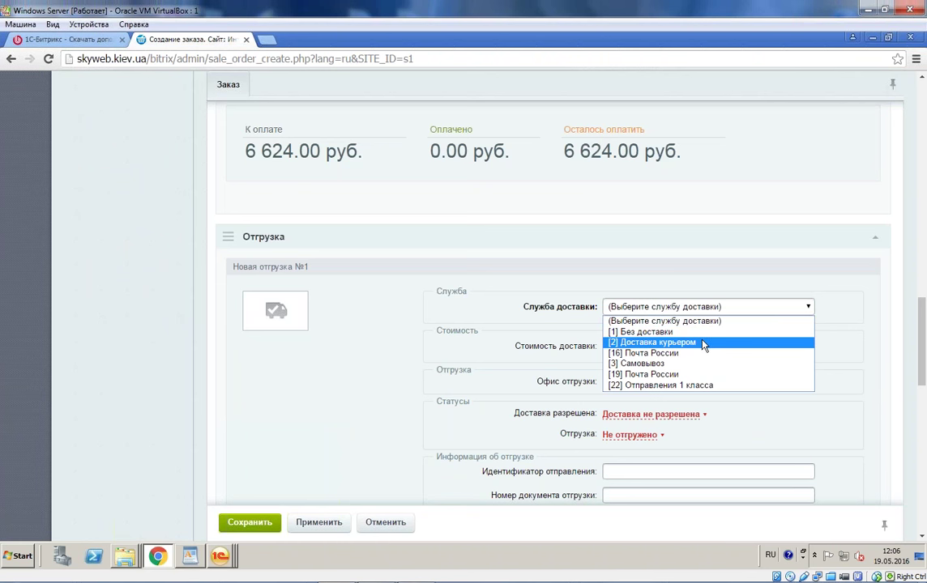
click(702, 344)
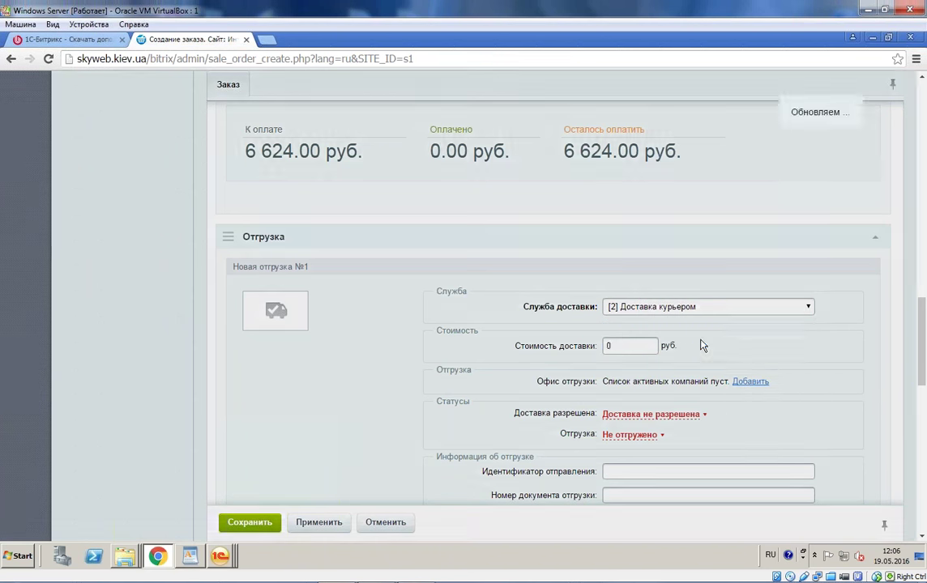
Step: Reduce the first payment to 124.00 and pay it with Яндекс Деньги
scroll(744, 362, down, 4)
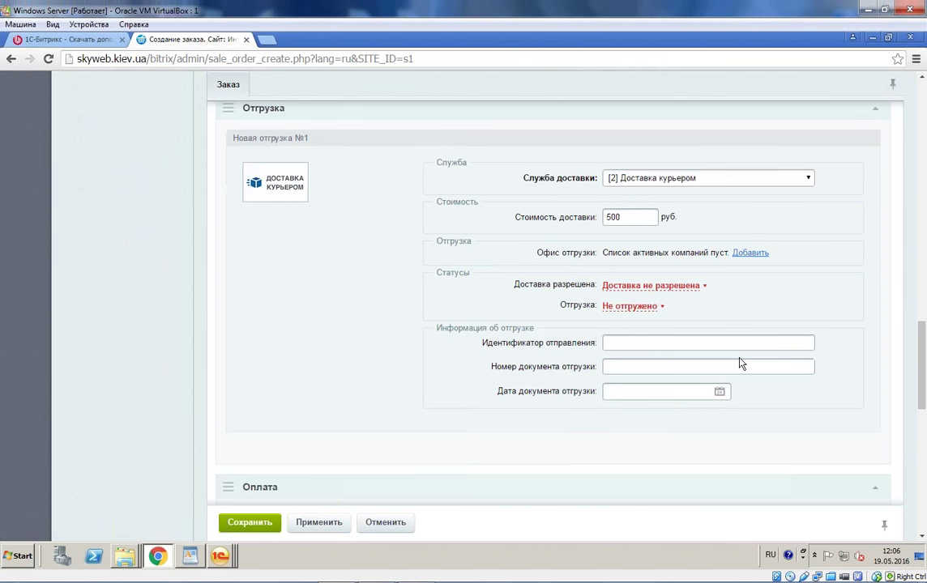
scroll(739, 362, down, 2)
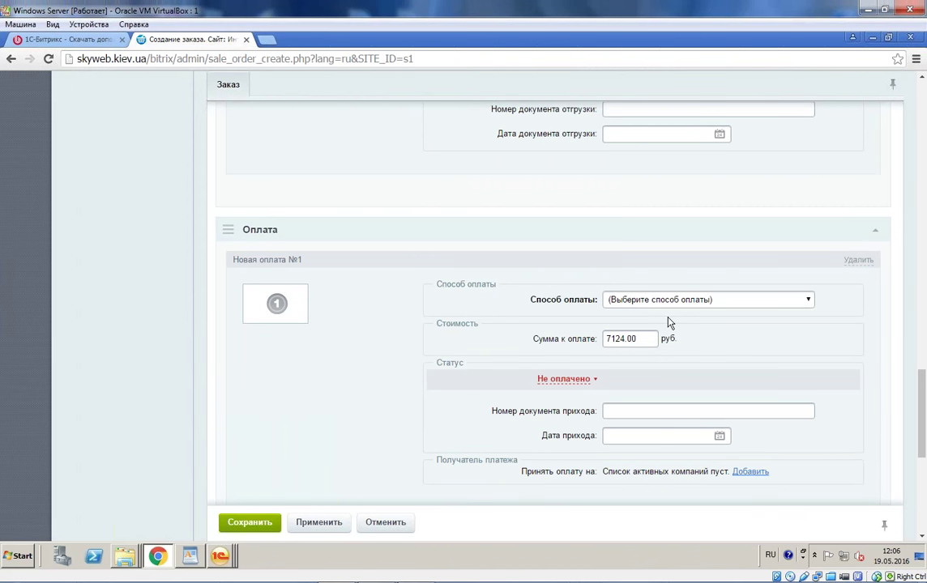
scroll(333, 296, down, 2)
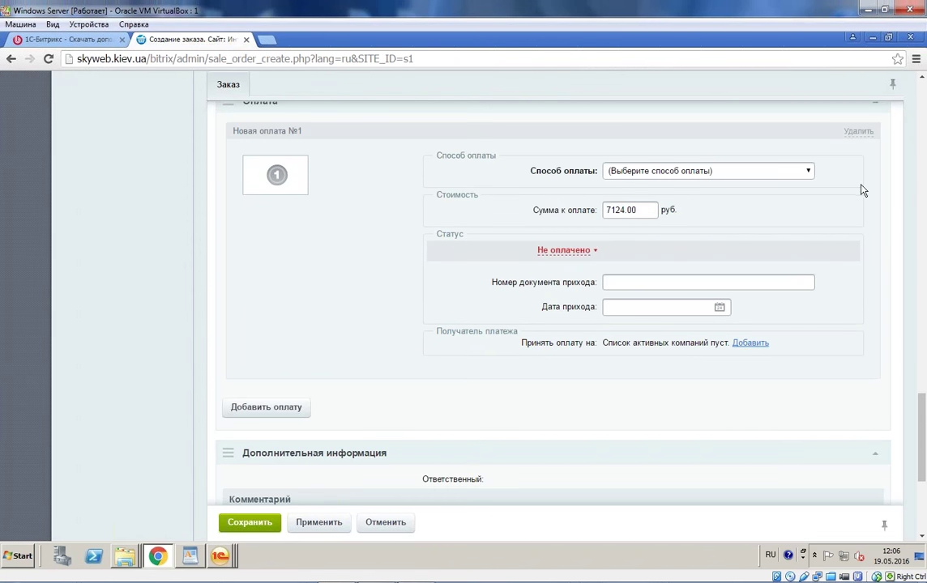
click(614, 209)
drag(604, 212, 613, 211)
key(BackSpace)
click(809, 170)
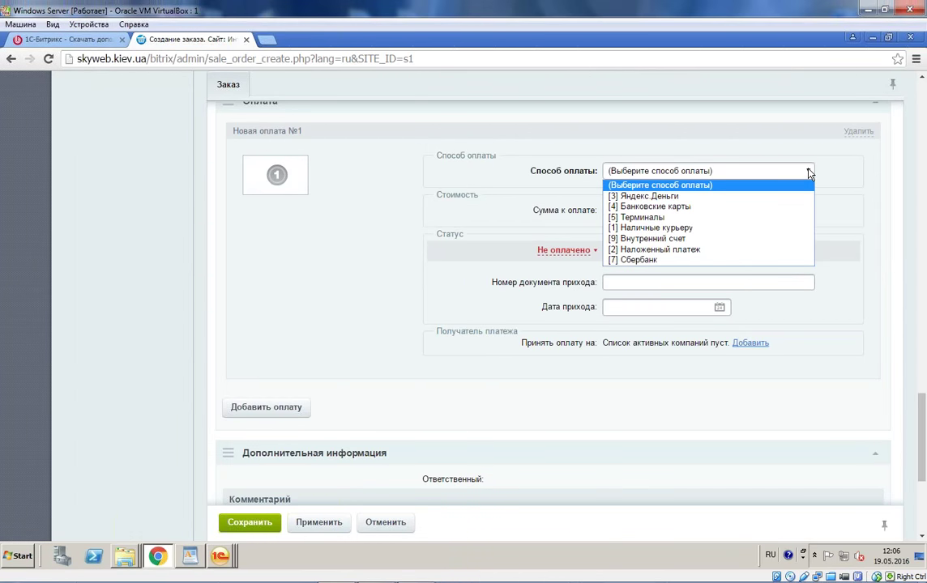
click(764, 197)
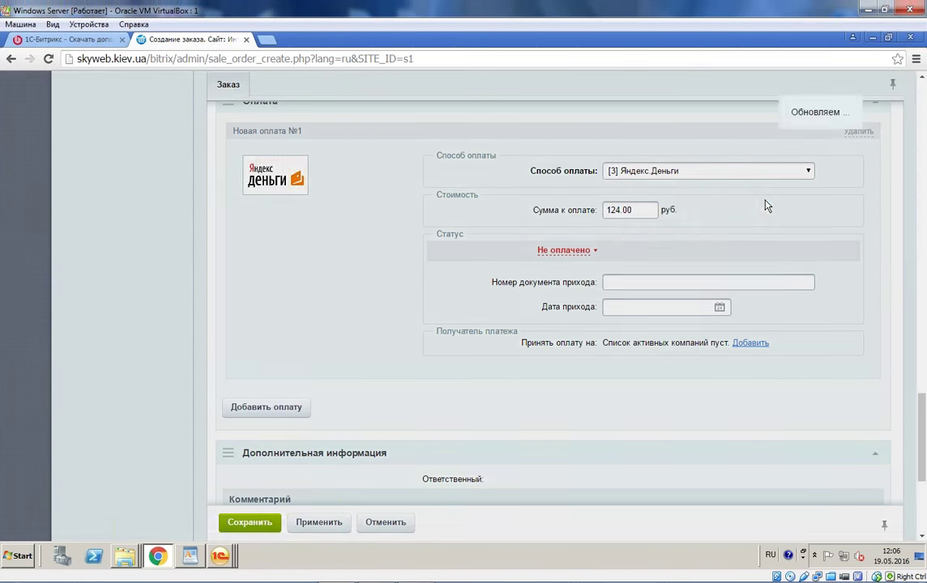
Step: Add a second payment by Банковские карты and save the order
click(276, 416)
scroll(382, 385, down, 2)
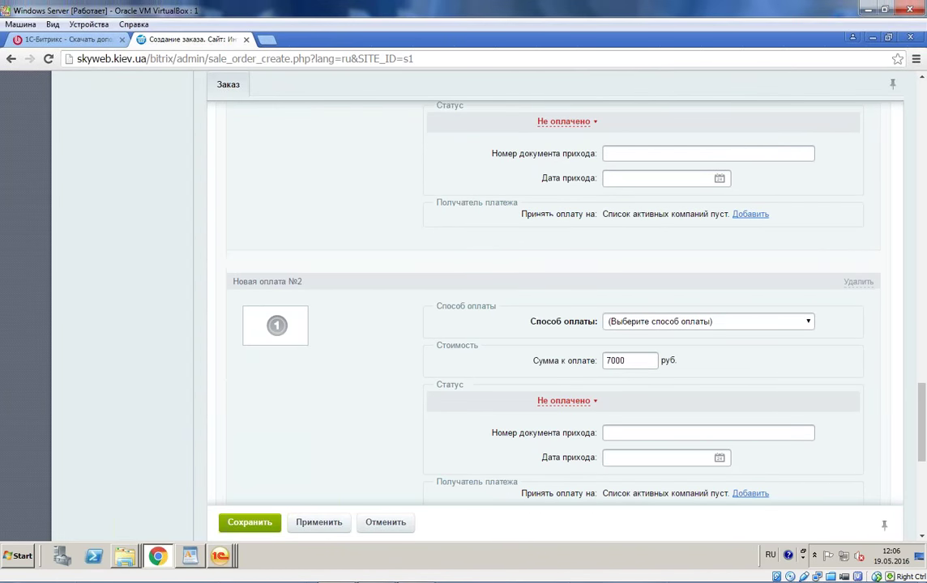
click(692, 322)
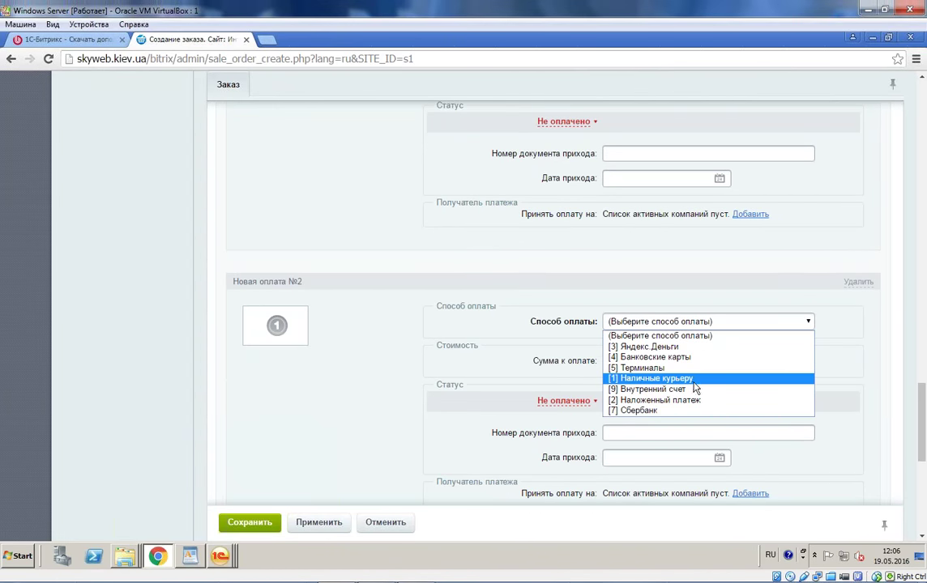
click(702, 358)
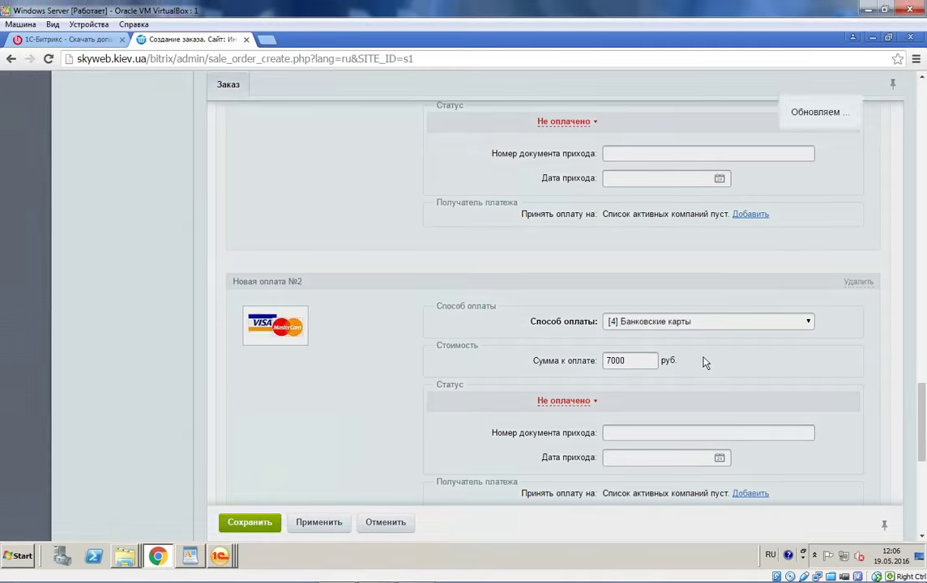
scroll(495, 354, down, 2)
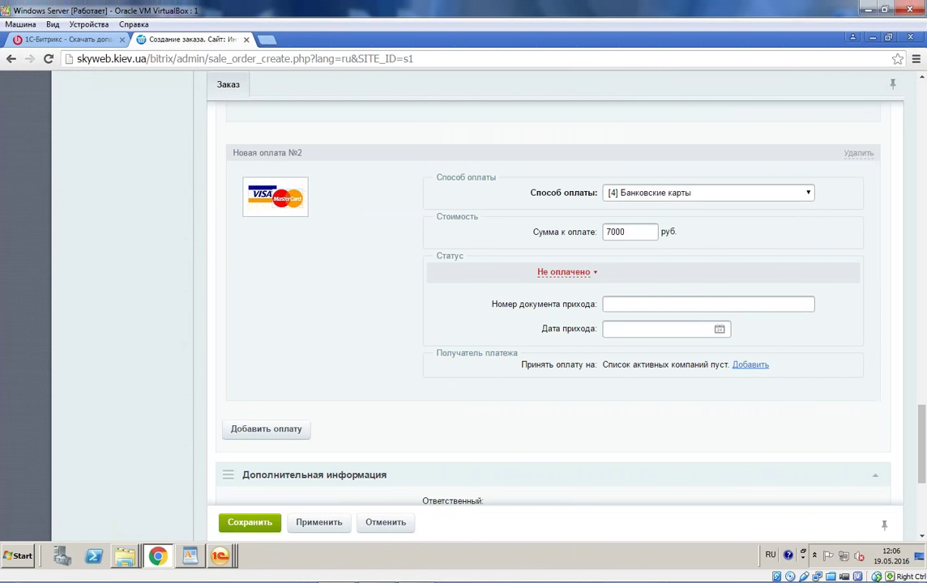
scroll(263, 468, down, 3)
scroll(263, 470, up, 4)
click(260, 524)
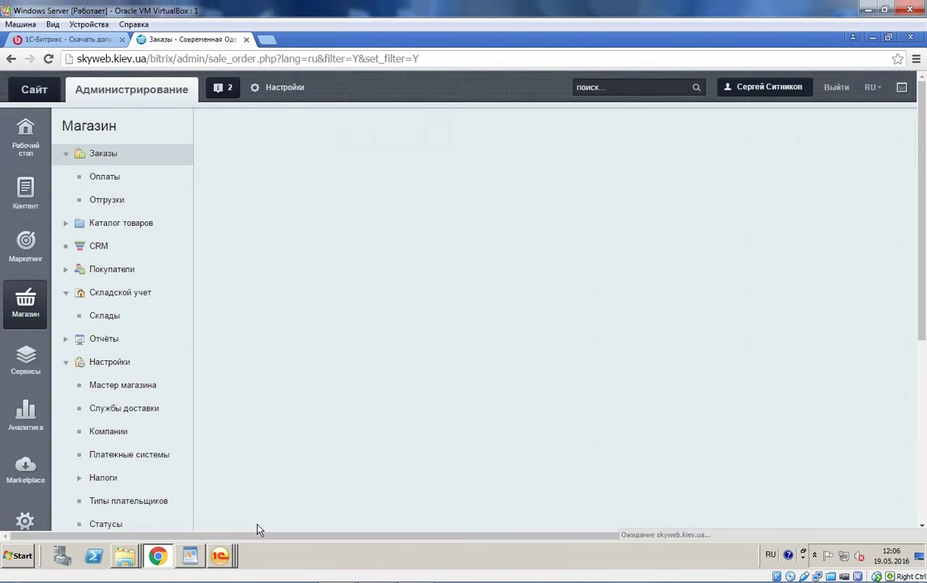
Step: Bring up the Платежные системы link's menu to open it in a new tab
scroll(55, 256, down, 1)
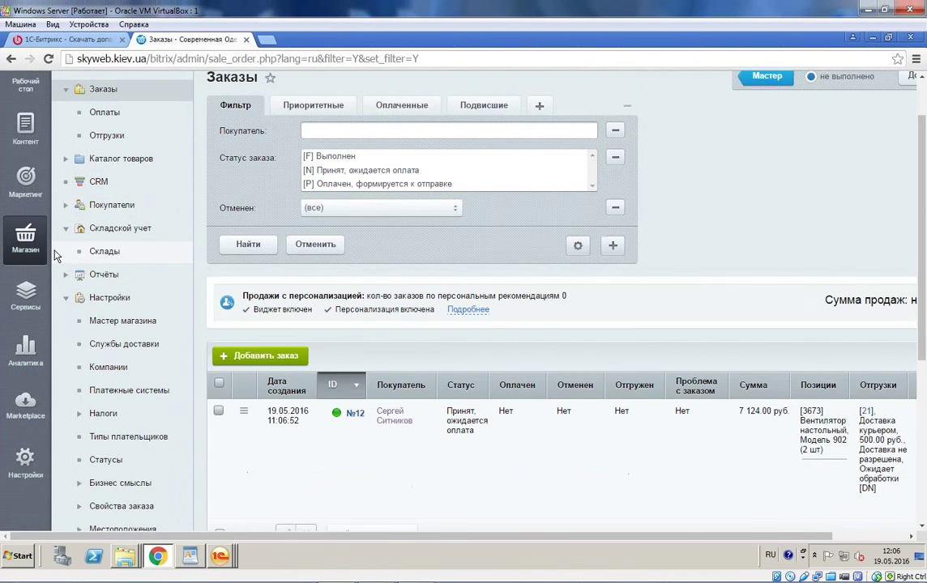
scroll(55, 256, down, 2)
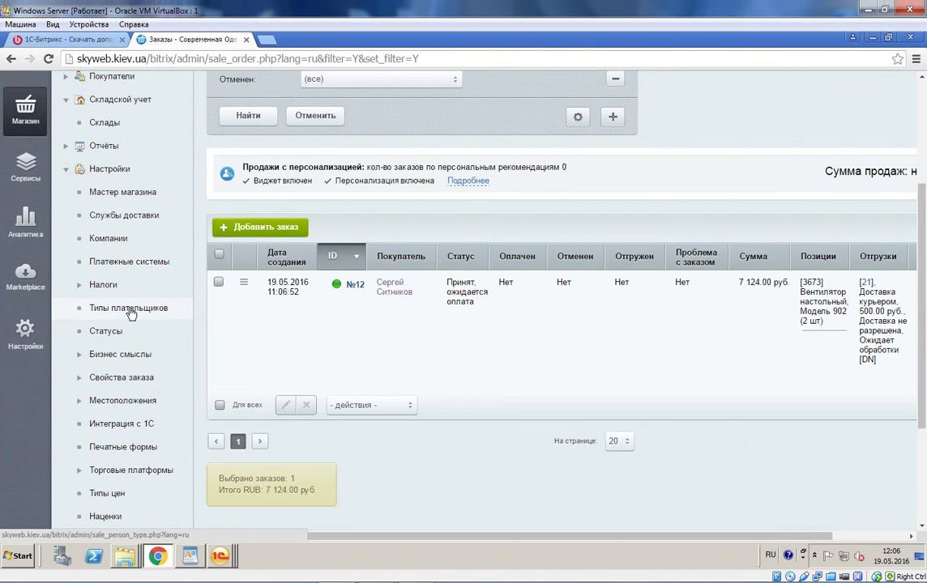
right_click(158, 261)
Step: Open Платежные системы in a new tab and re-save the Яндекс.Деньги payment system
click(243, 273)
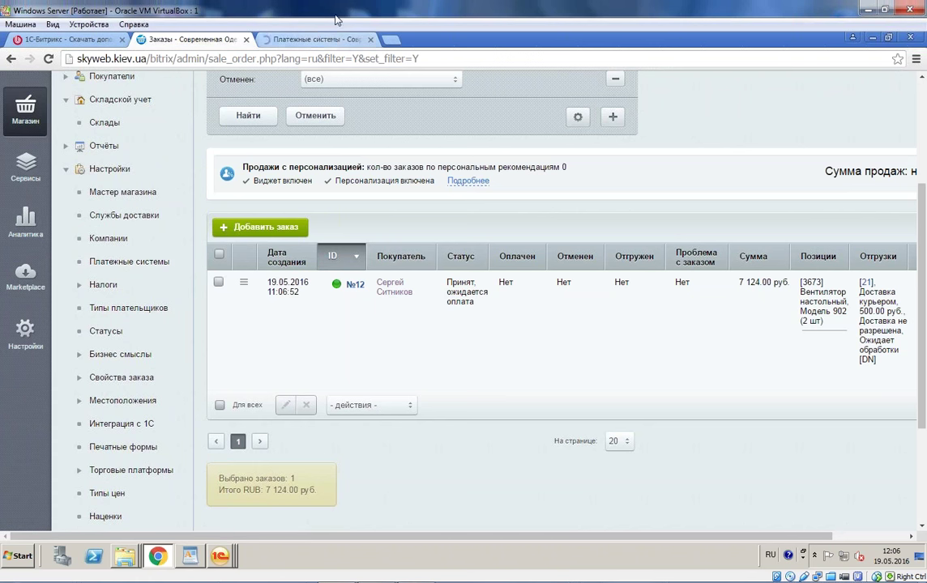
click(324, 39)
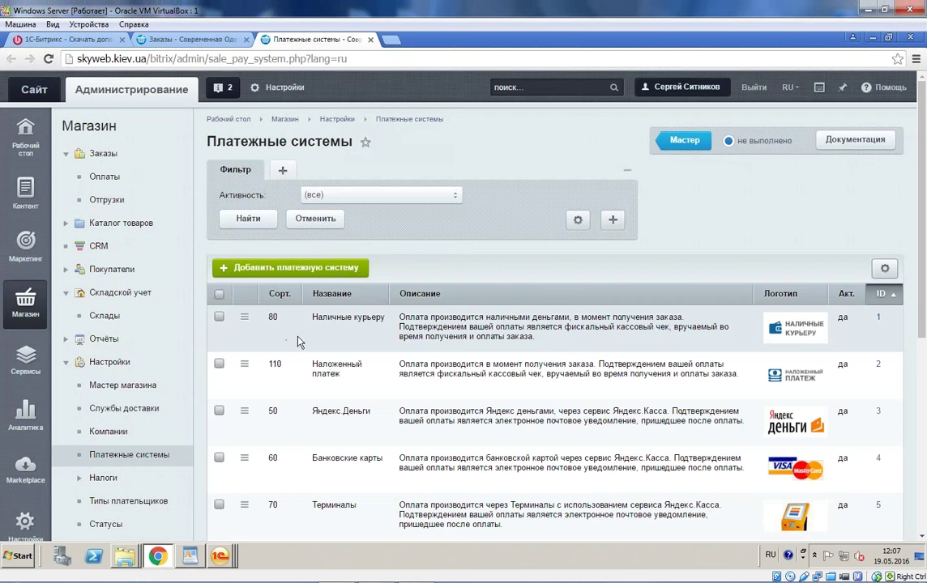
scroll(297, 342, down, 2)
click(244, 281)
click(272, 356)
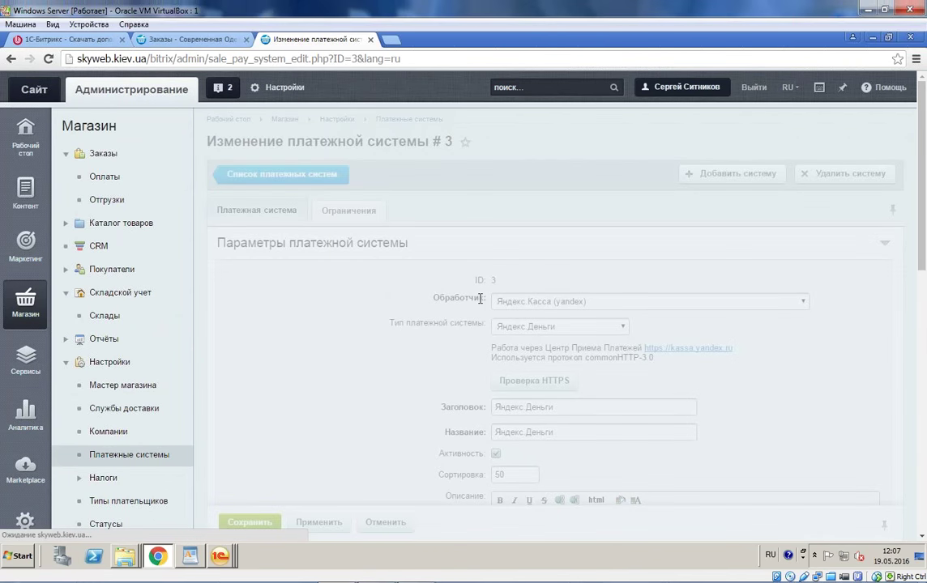
scroll(554, 221, down, 10)
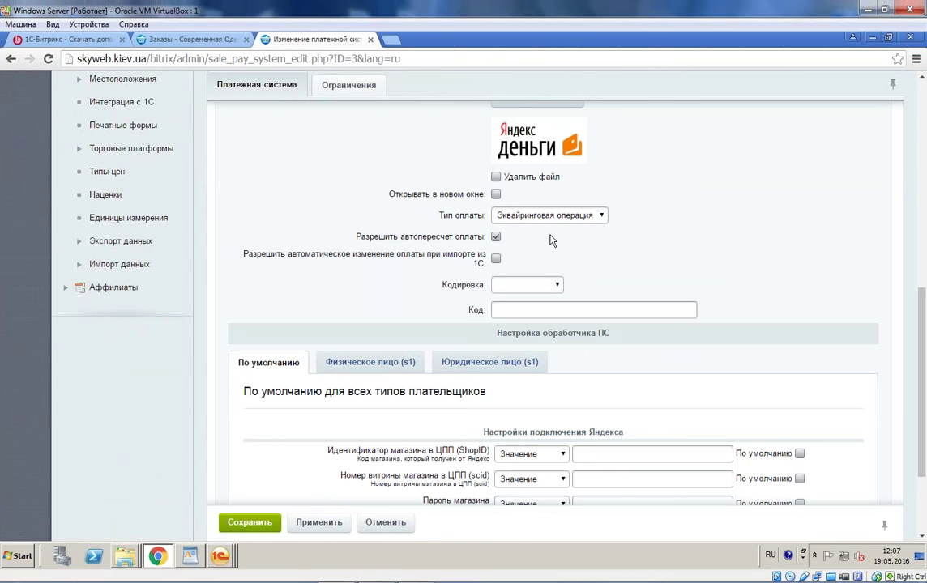
scroll(550, 242, up, 3)
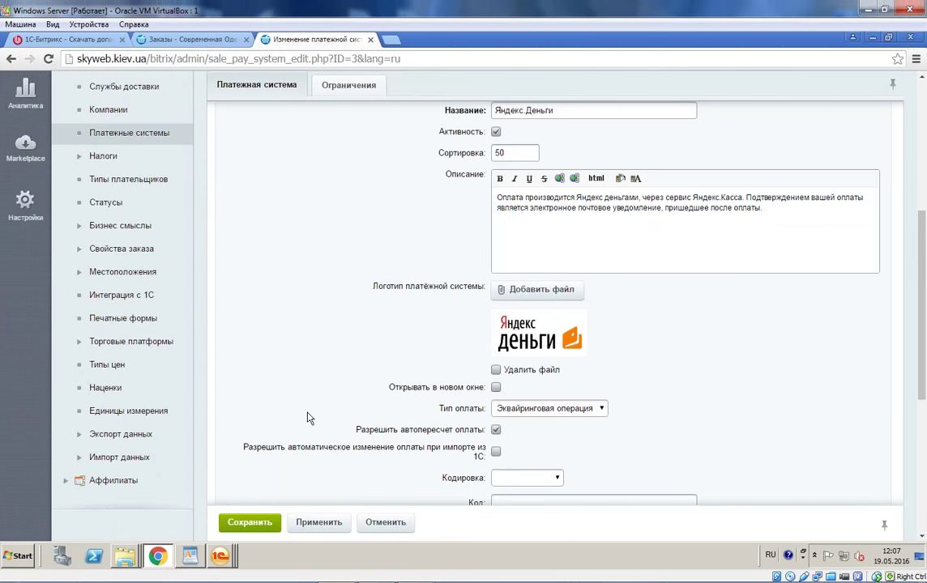
click(241, 524)
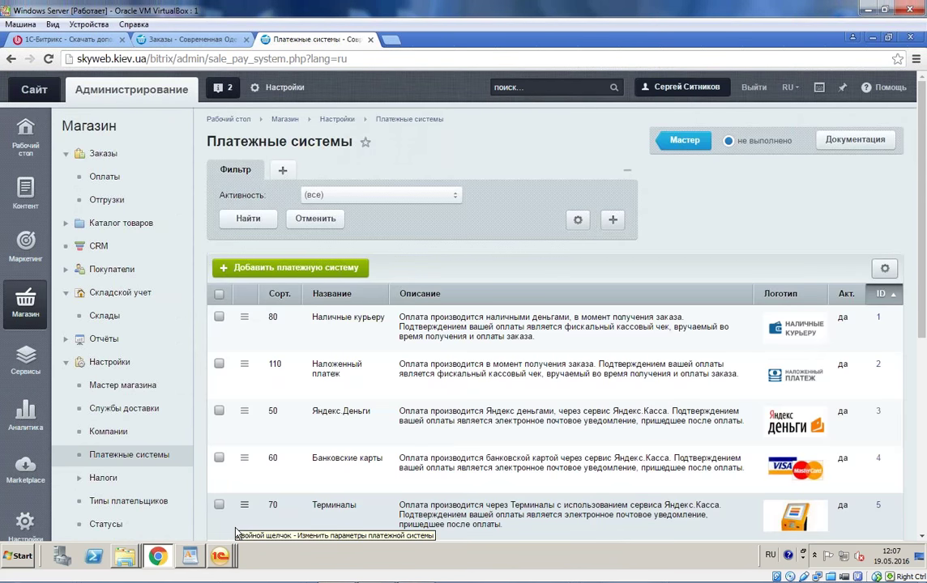
Step: Re-save the Банковские карты payment system, then return to the orders list page
scroll(243, 389, down, 1)
click(244, 394)
click(267, 420)
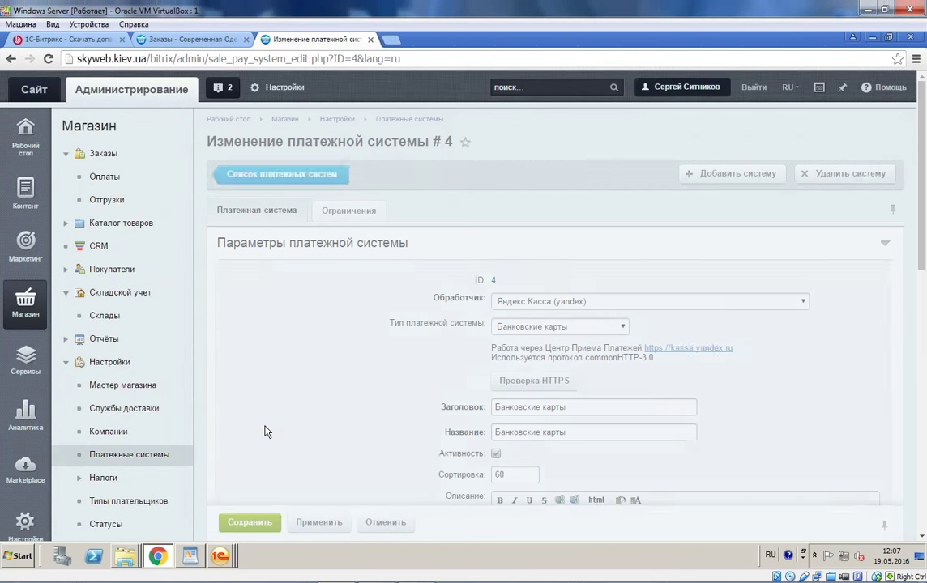
scroll(267, 432, down, 3)
scroll(410, 429, down, 3)
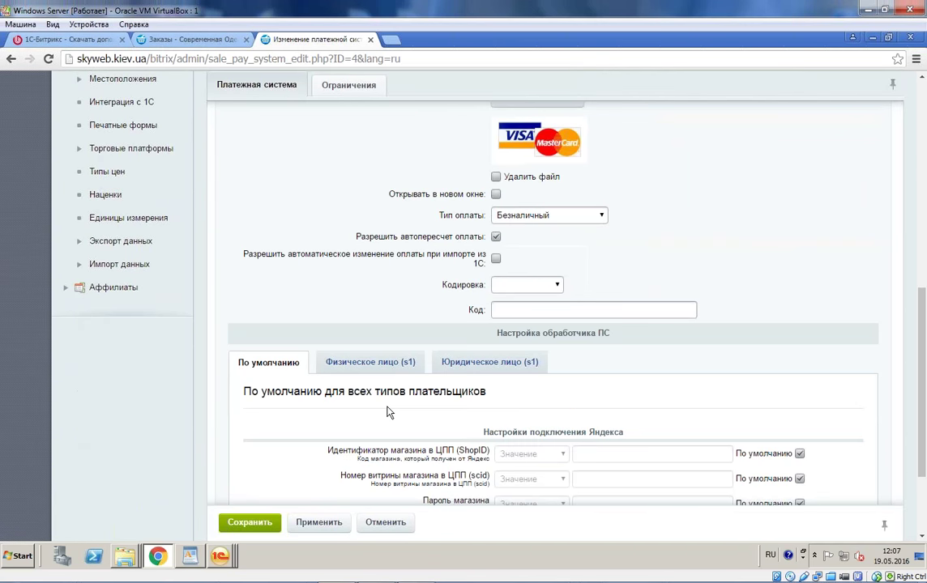
scroll(388, 412, down, 2)
click(243, 457)
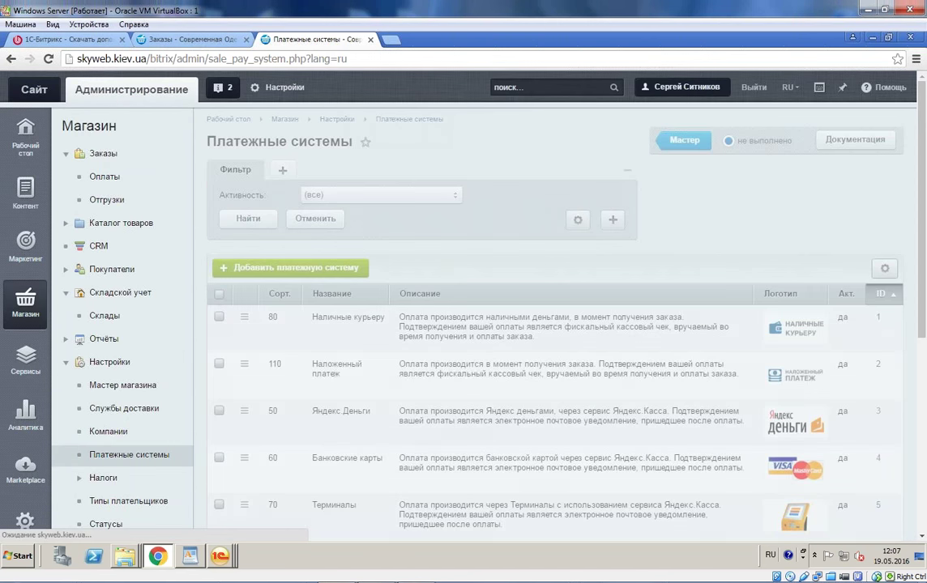
click(220, 556)
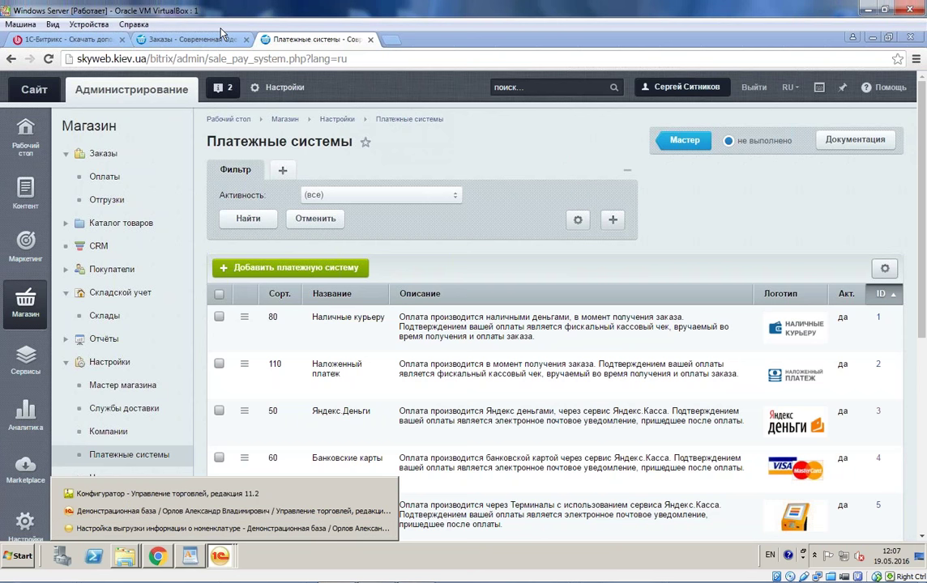
click(222, 38)
Step: Close the nomenclature export settings window in 1C
click(222, 559)
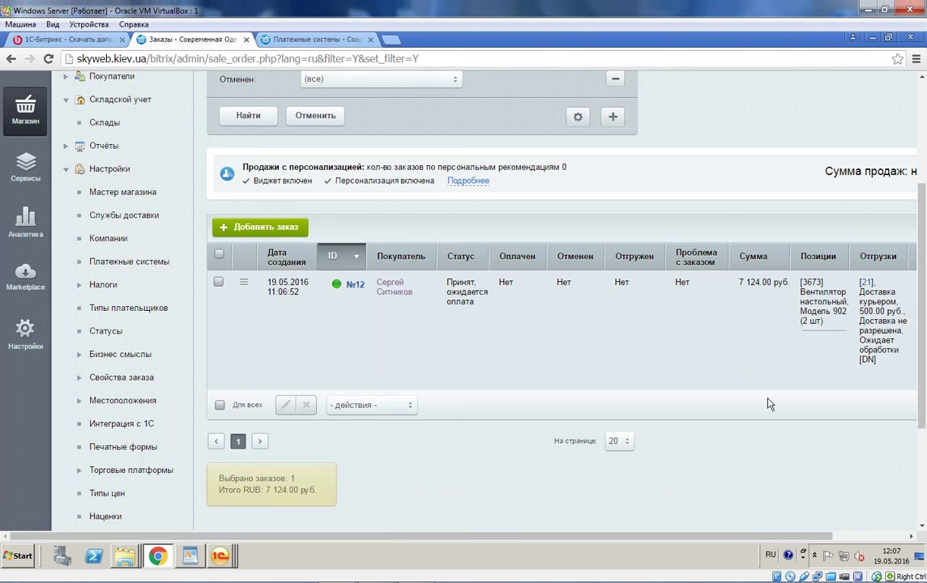
drag(654, 534, 762, 535)
click(219, 556)
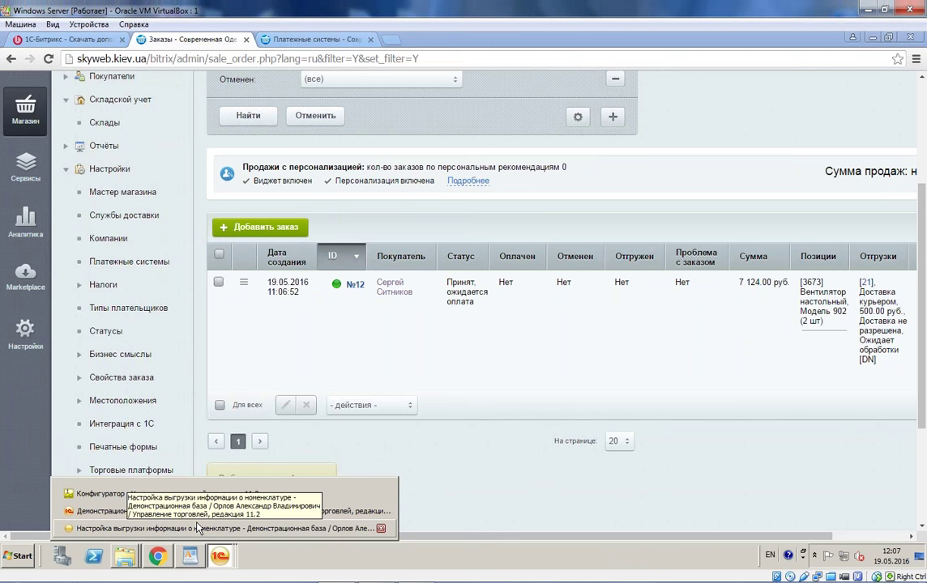
click(196, 527)
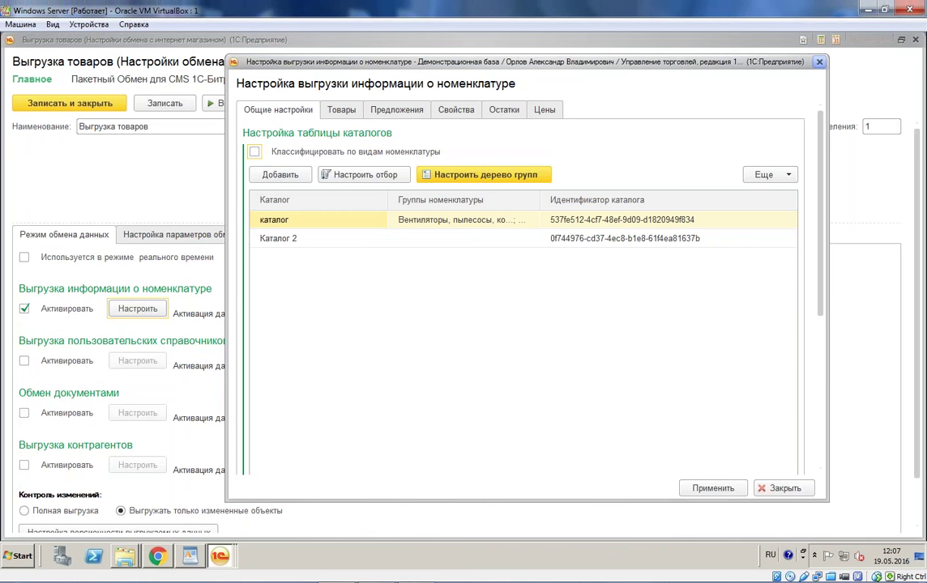
click(819, 61)
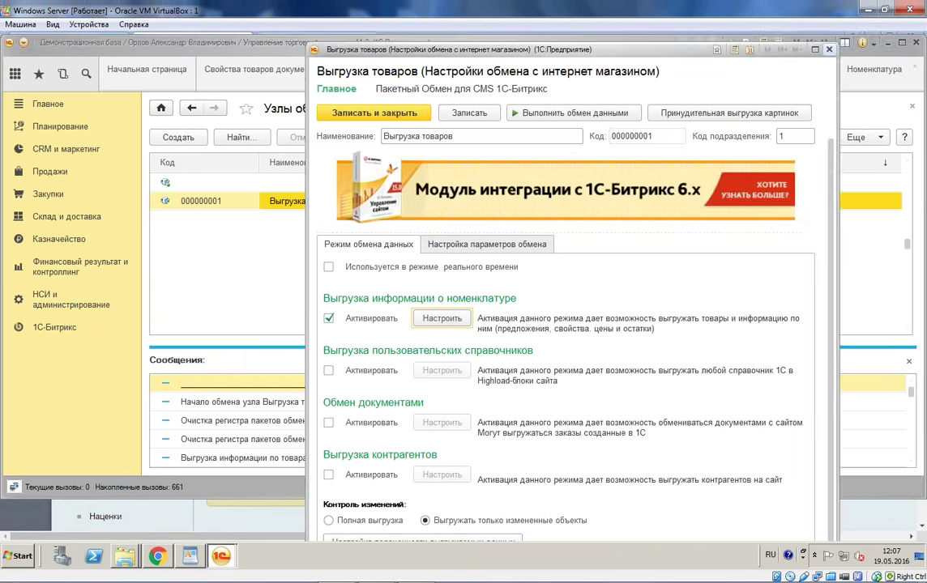
Step: Close the product upload form and create a new exchange set to Выгружать на сайт
key(Escape)
click(192, 141)
click(332, 288)
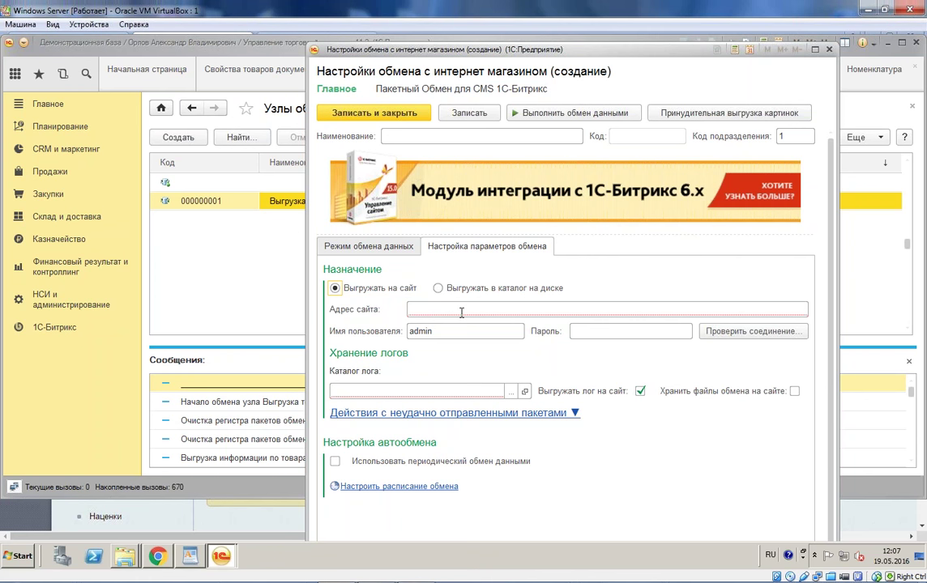
click(190, 555)
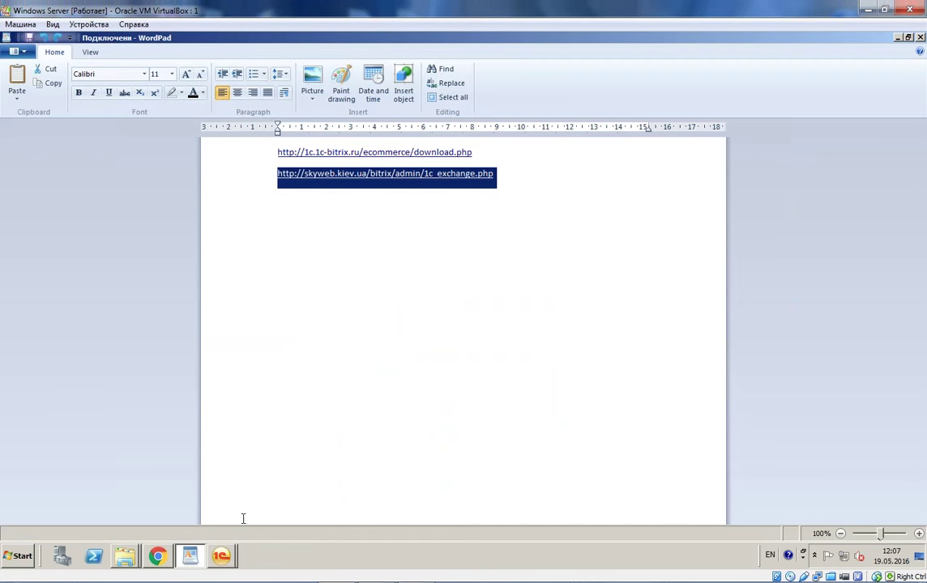
click(221, 556)
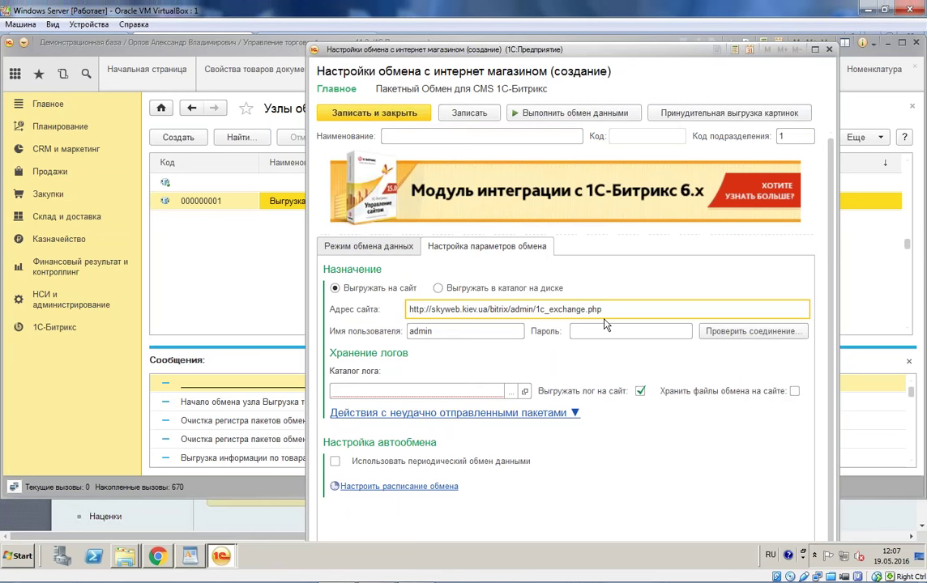
click(635, 333)
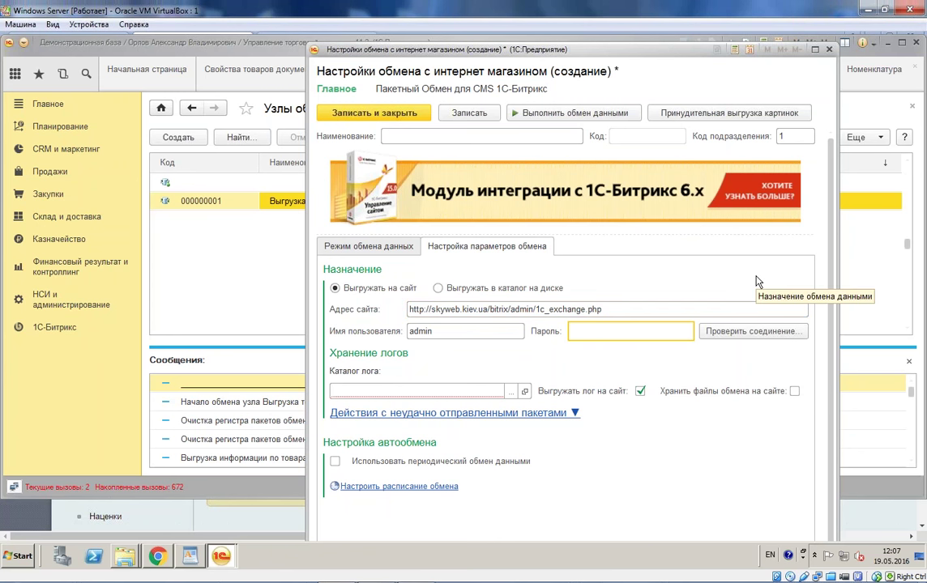
text(**)
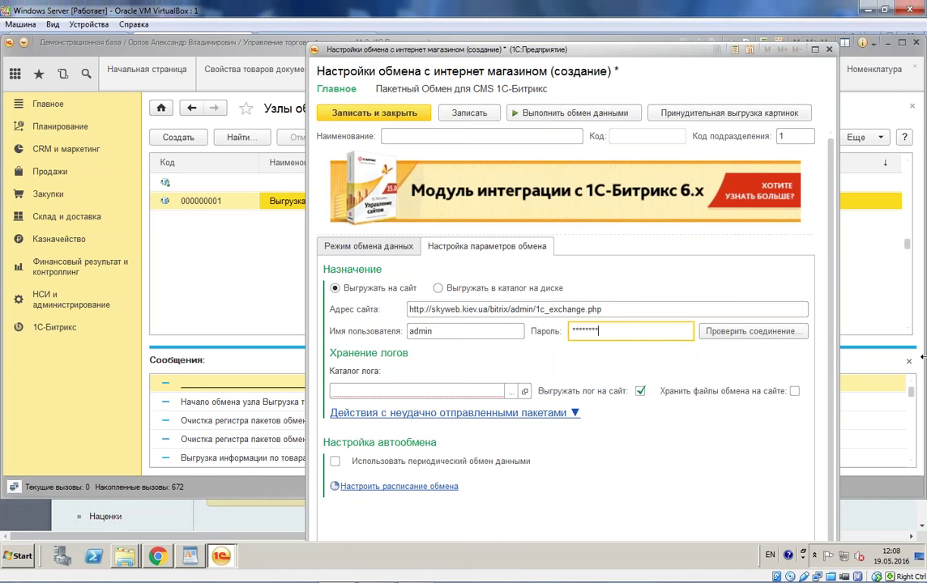
text(***)
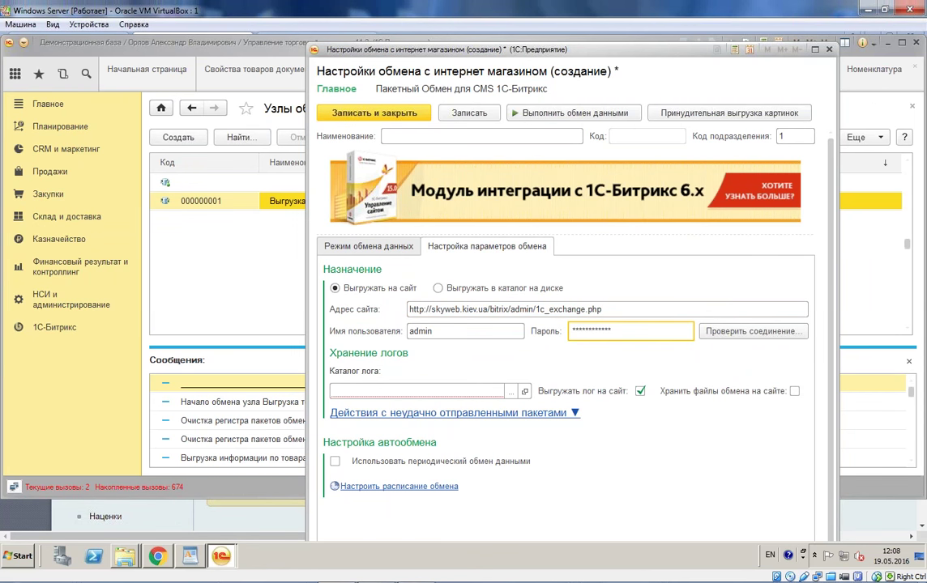
Step: Set the exchange log folder, disable product upload, and upload only changed objects
click(510, 391)
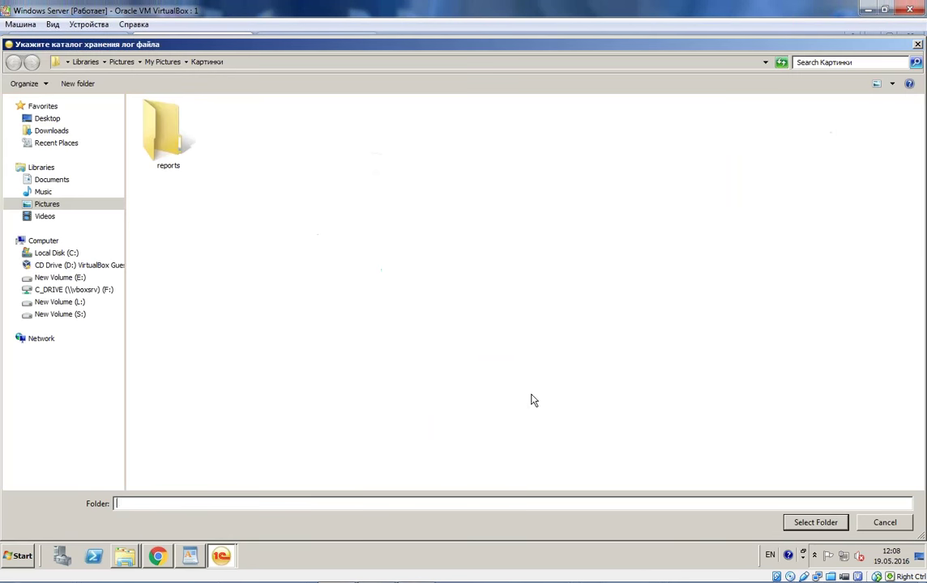
click(819, 522)
click(397, 248)
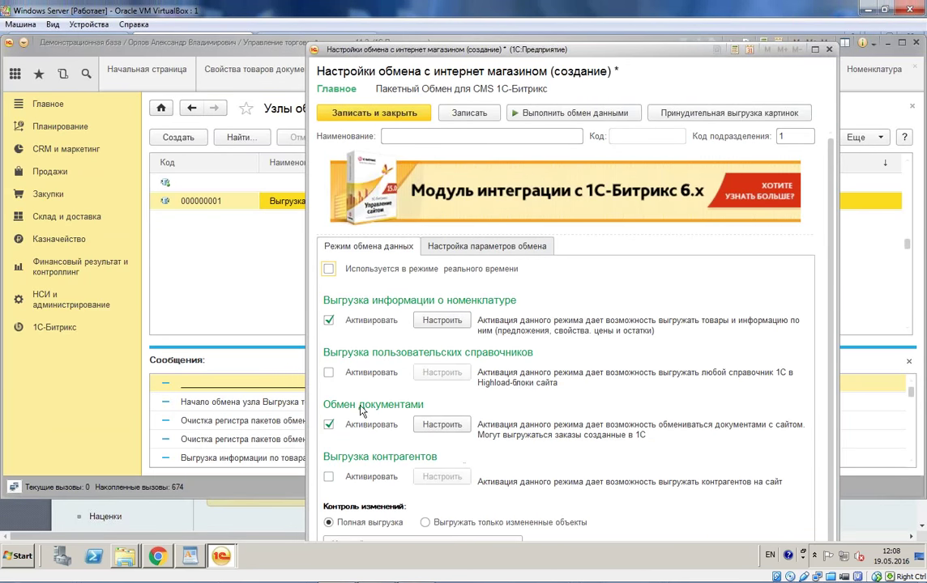
click(328, 324)
click(424, 526)
Step: Name the node 'Обемн докумен' and review the exchange parameter settings
click(460, 135)
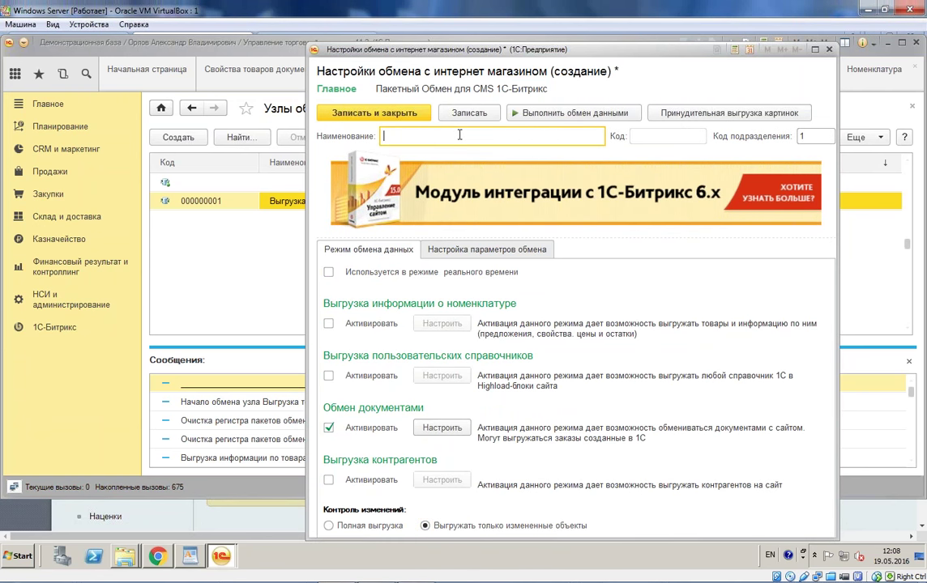
text(Обемн документов)
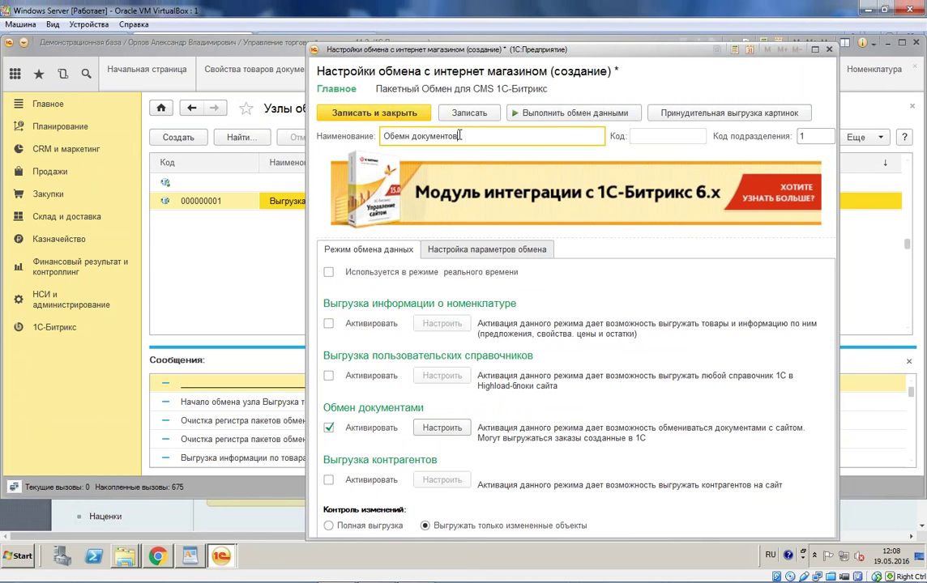
click(429, 249)
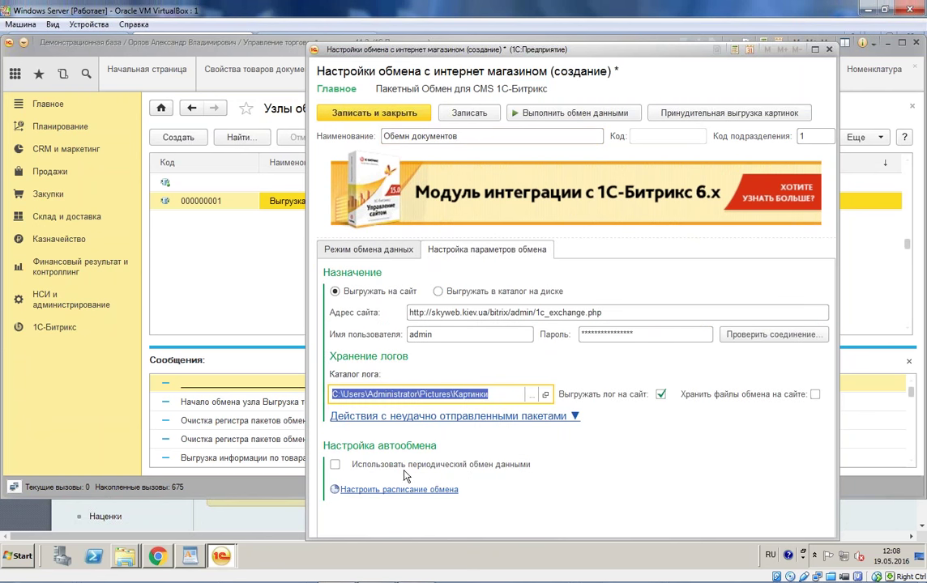
click(381, 416)
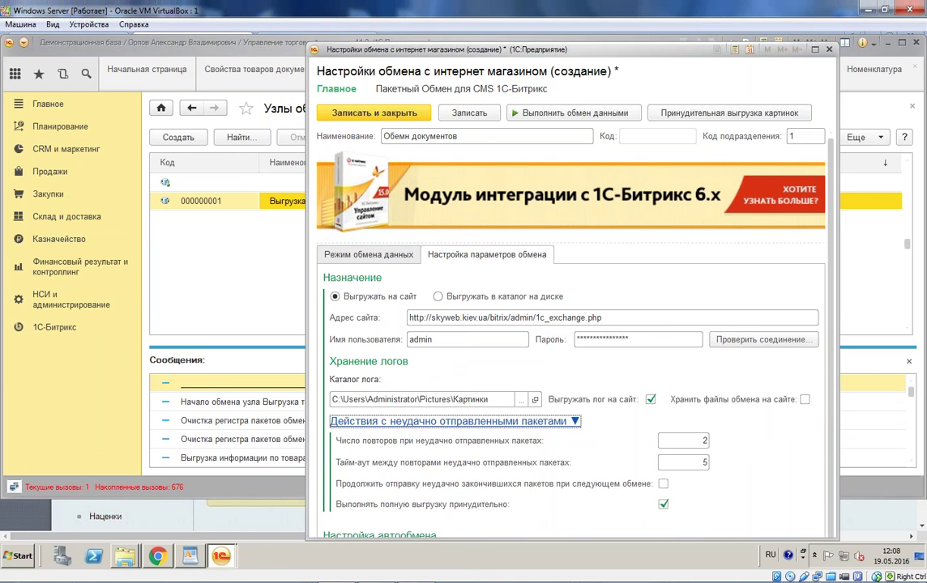
click(388, 411)
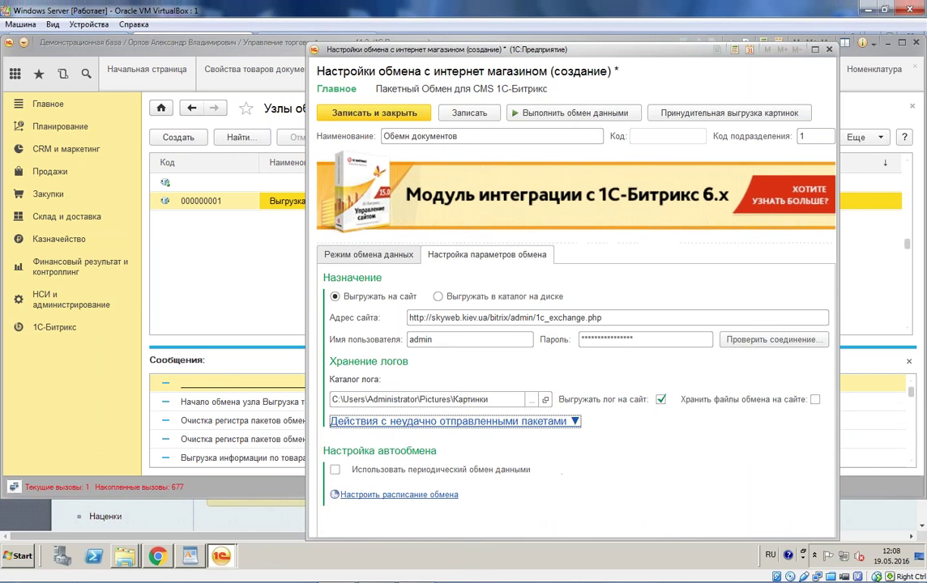
click(361, 254)
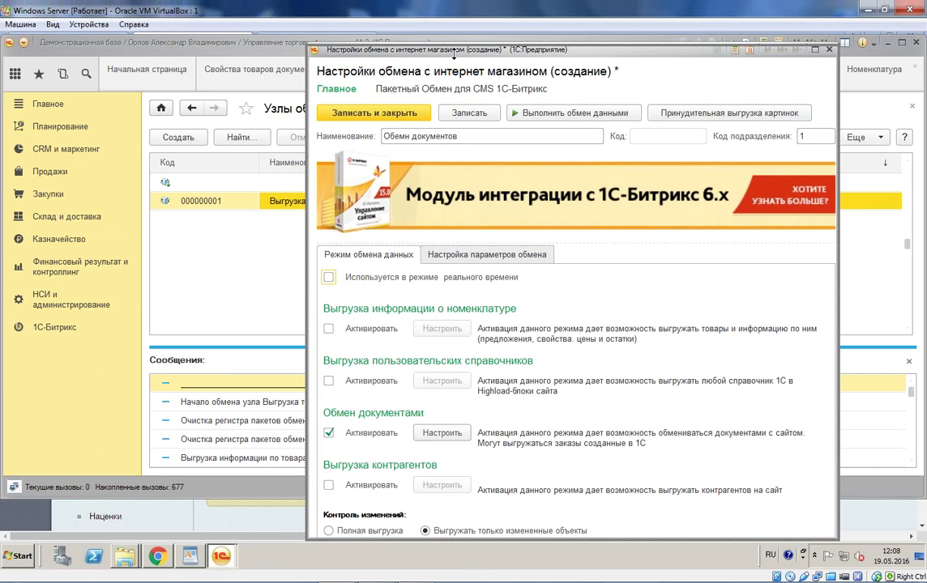
Step: Save and close the new exchange node, then reopen it from the list
drag(451, 43, 413, 37)
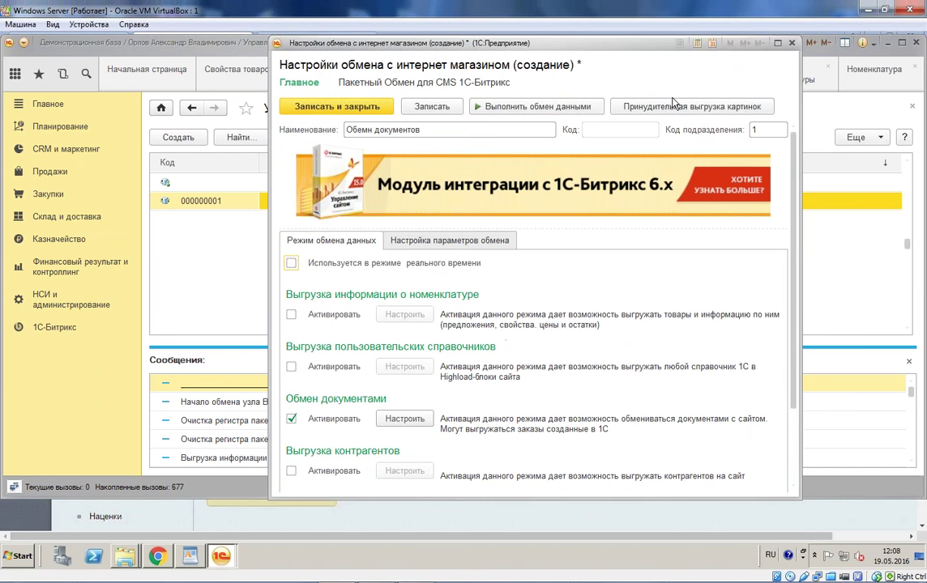
scroll(792, 282, down, 3)
scroll(792, 282, up, 5)
click(329, 106)
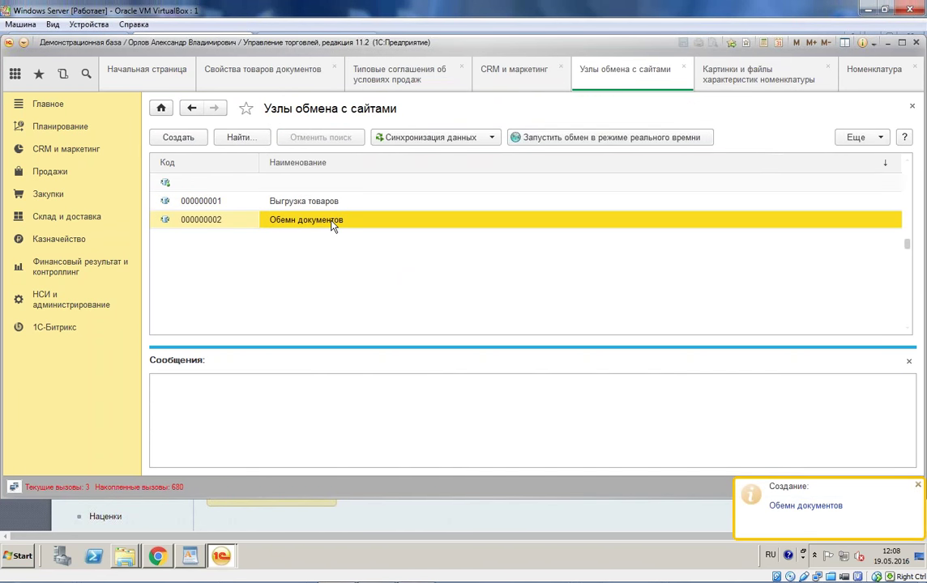
key(Return)
Step: Fix the node name and enable uploading shipments and payments to the site from 01.05.2016
click(371, 132)
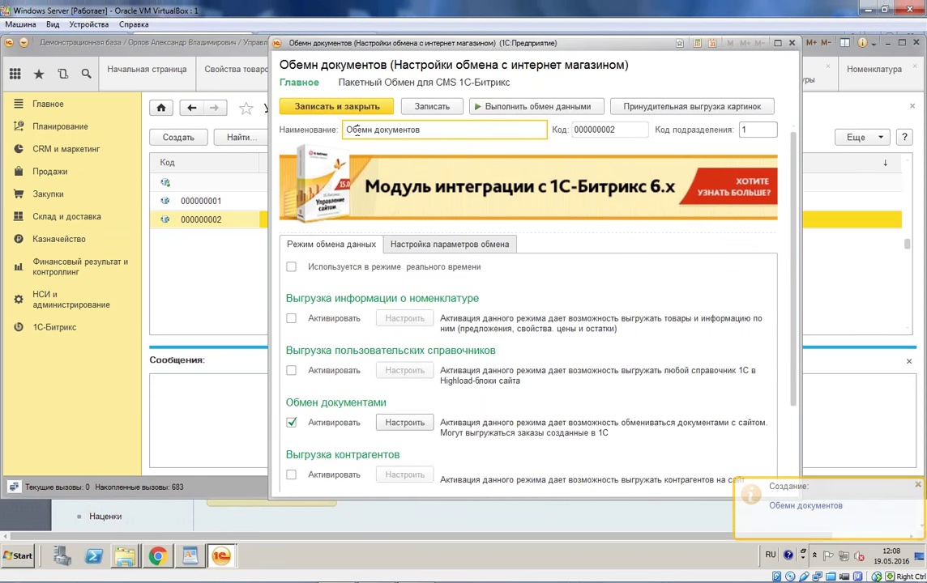
text(е)
click(394, 423)
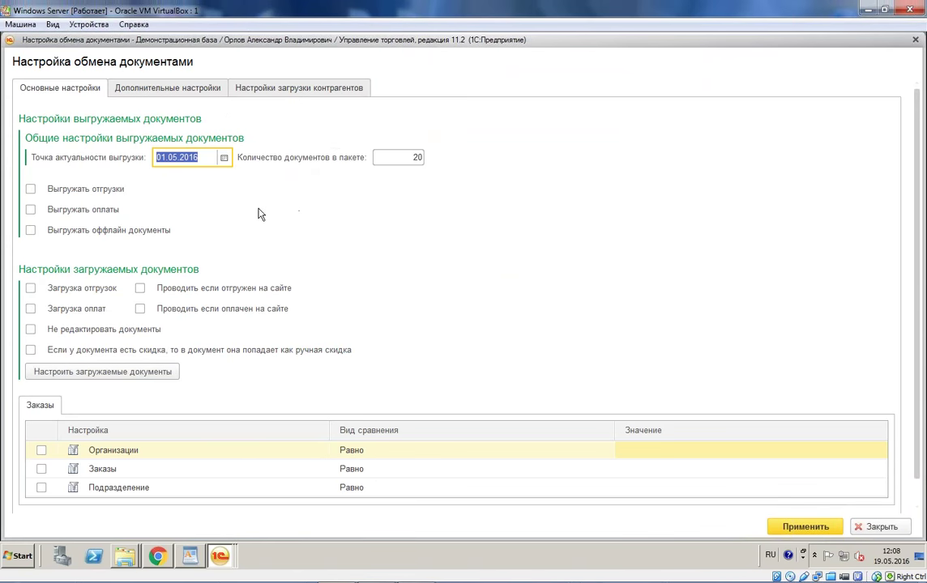
click(30, 189)
click(30, 210)
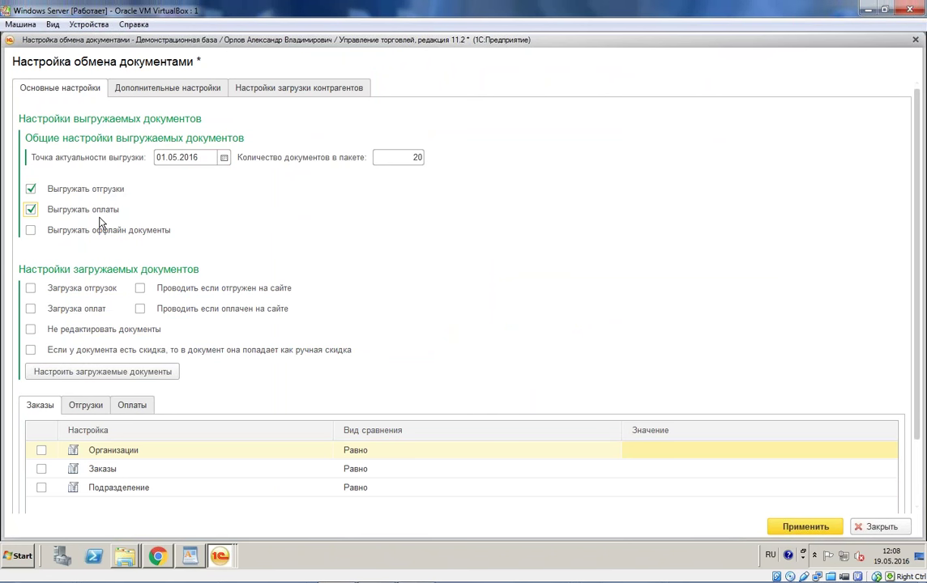
click(31, 230)
double_click(206, 156)
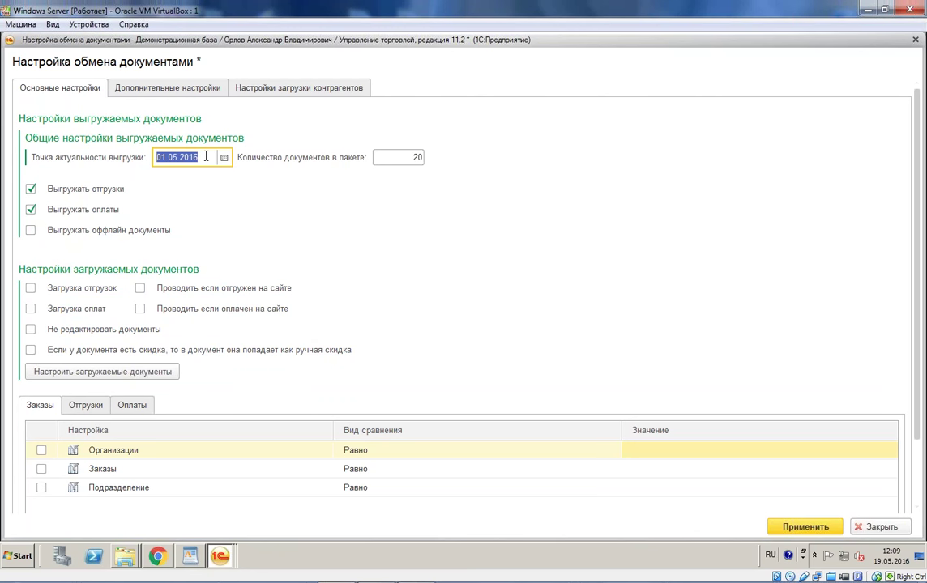
Step: Enable loading shipments and payments from the site and posting those documents
click(30, 289)
click(30, 308)
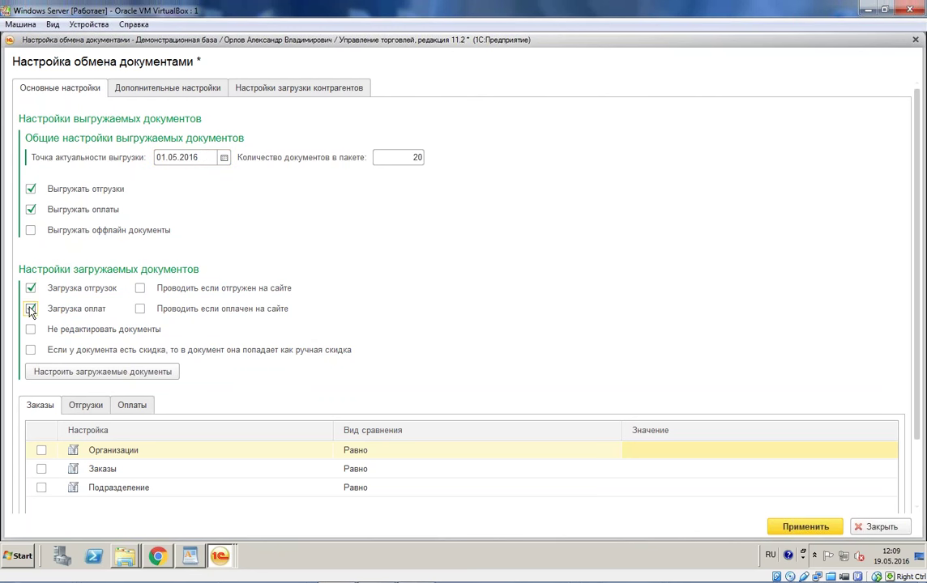
click(140, 289)
click(140, 310)
click(175, 93)
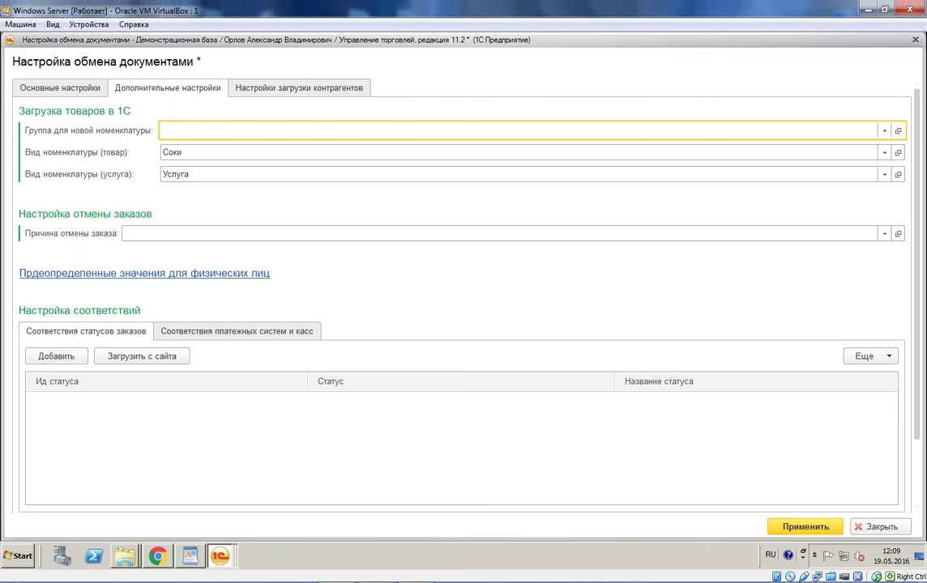
Step: Turn on Подставлять ФИО в полное наименование физ. лиц for counterparties imported from the site
click(105, 273)
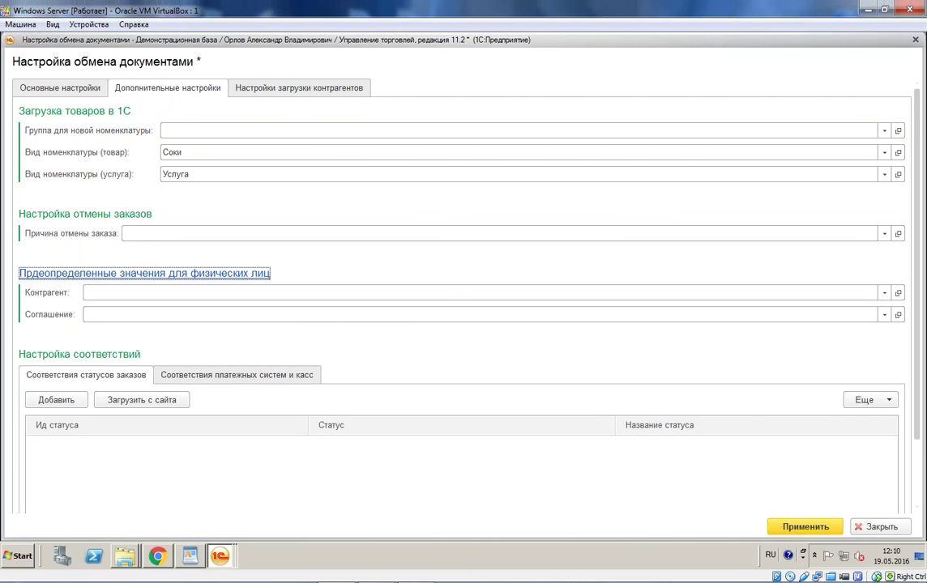
click(172, 293)
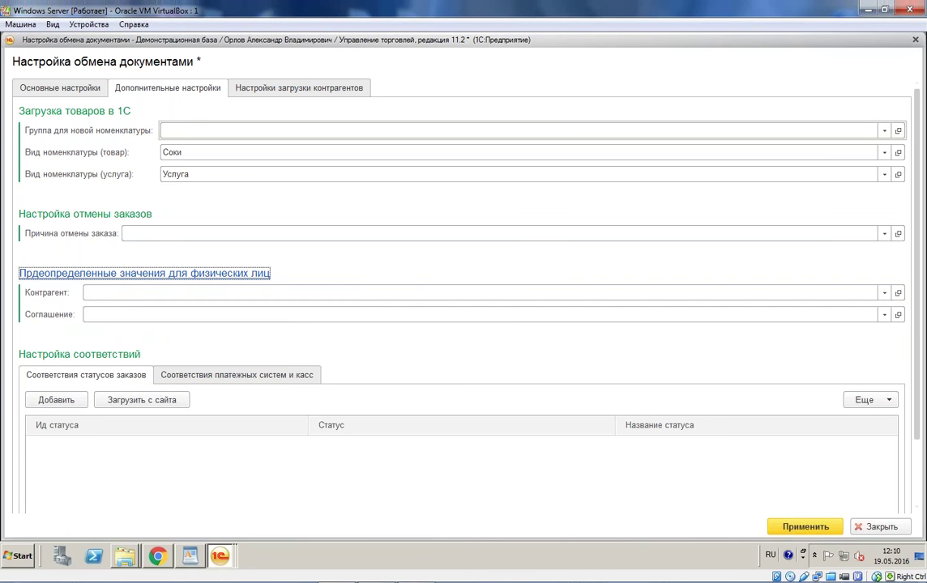
click(316, 90)
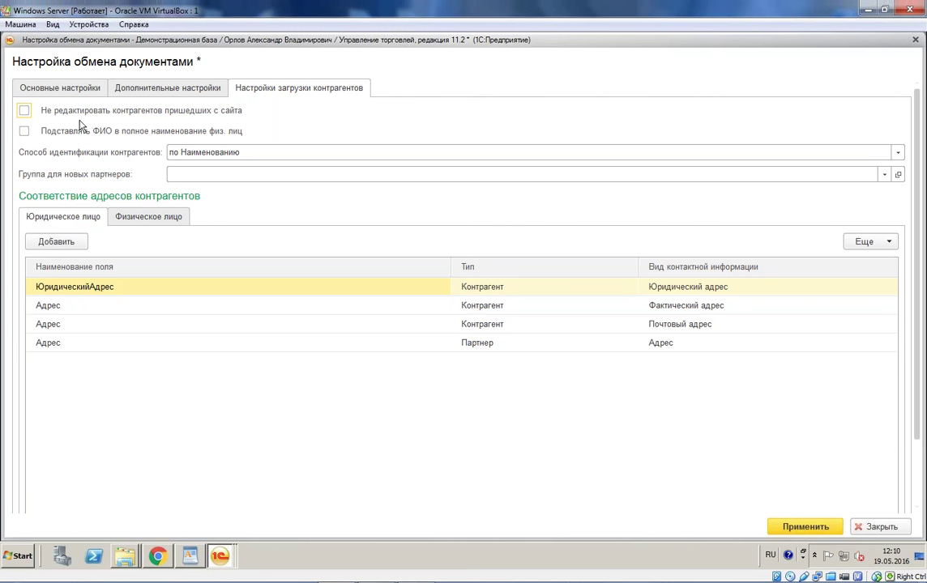
click(24, 132)
Step: Load the order statuses and payment systems from the site
click(180, 90)
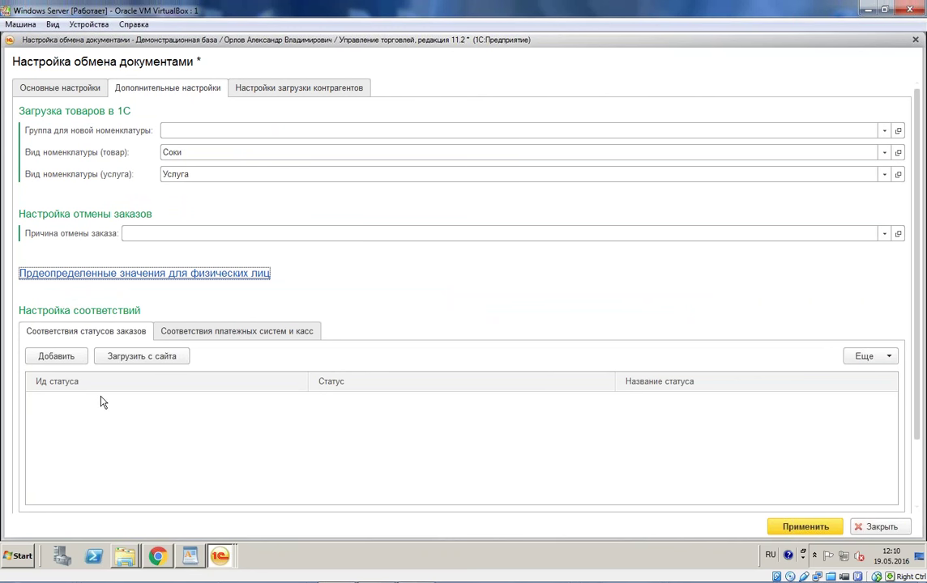
click(150, 359)
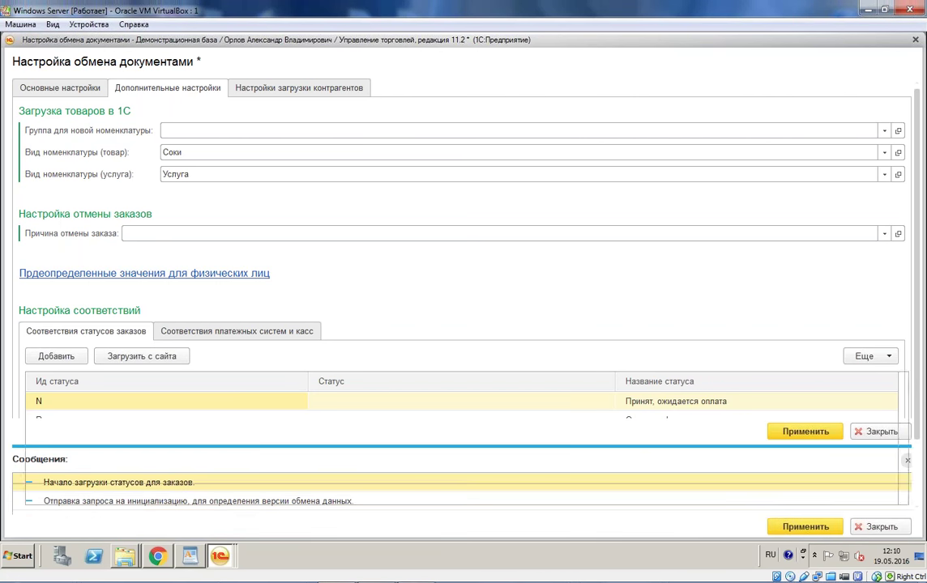
click(240, 330)
click(178, 357)
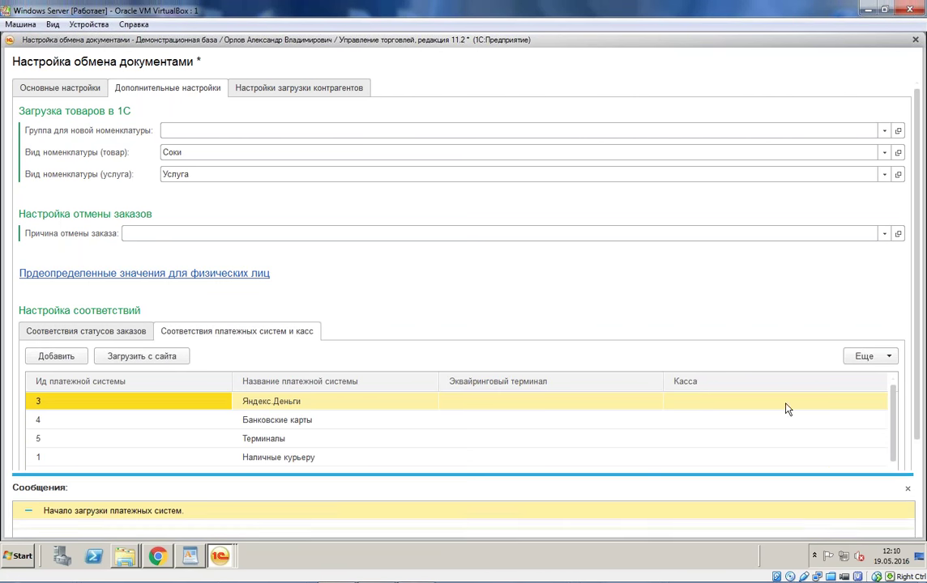
click(909, 466)
click(126, 334)
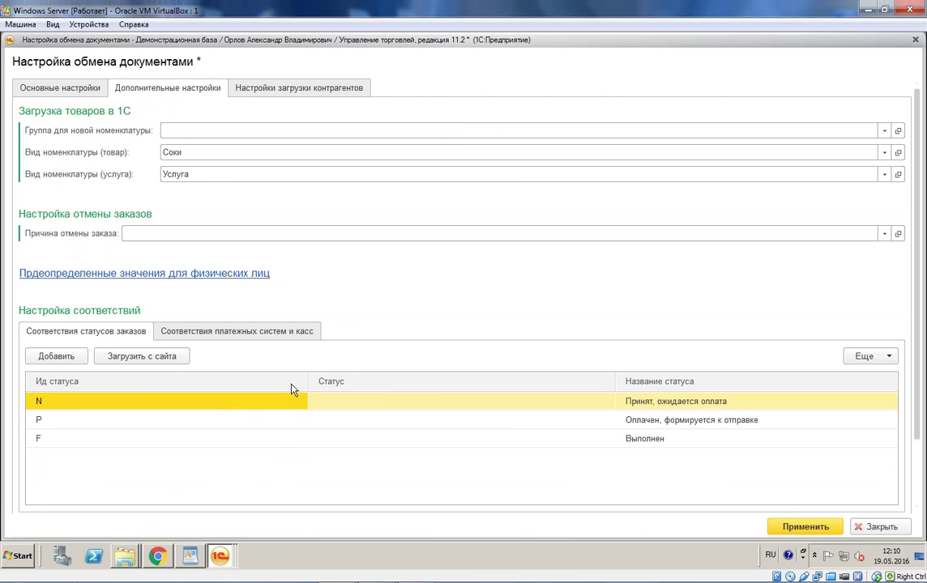
Step: Map site statuses N, P, F to На согласовании, К выполнению / В резерве, Закрыт
click(554, 408)
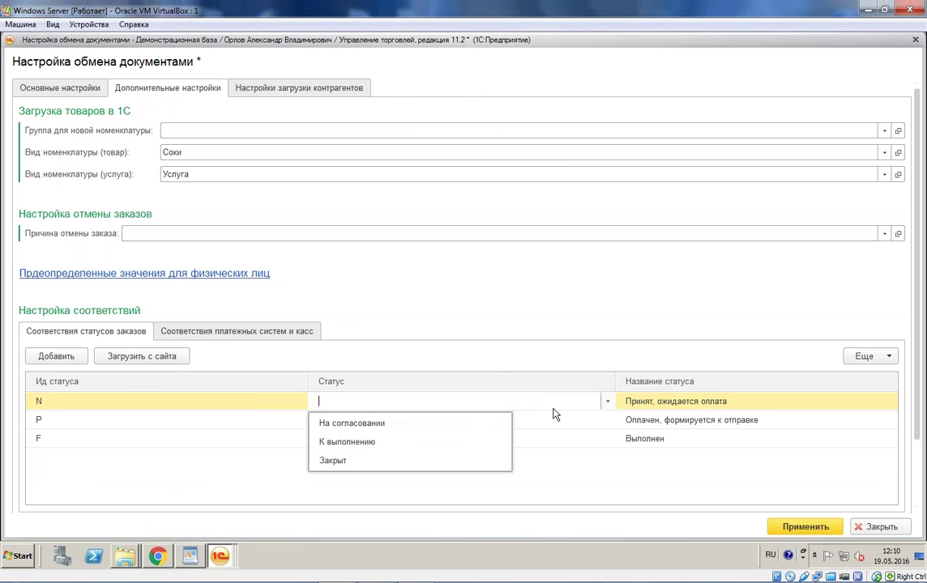
click(436, 424)
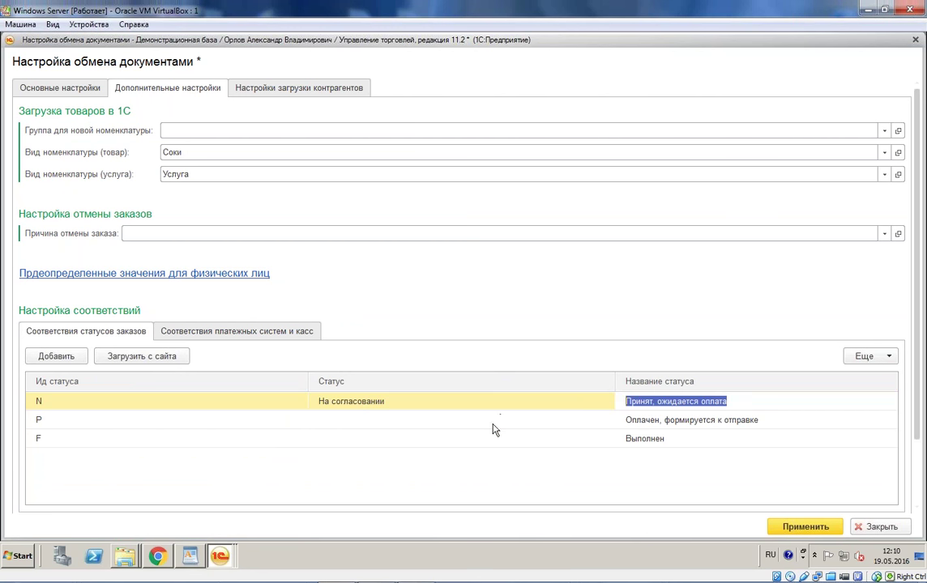
click(492, 421)
click(410, 461)
click(447, 440)
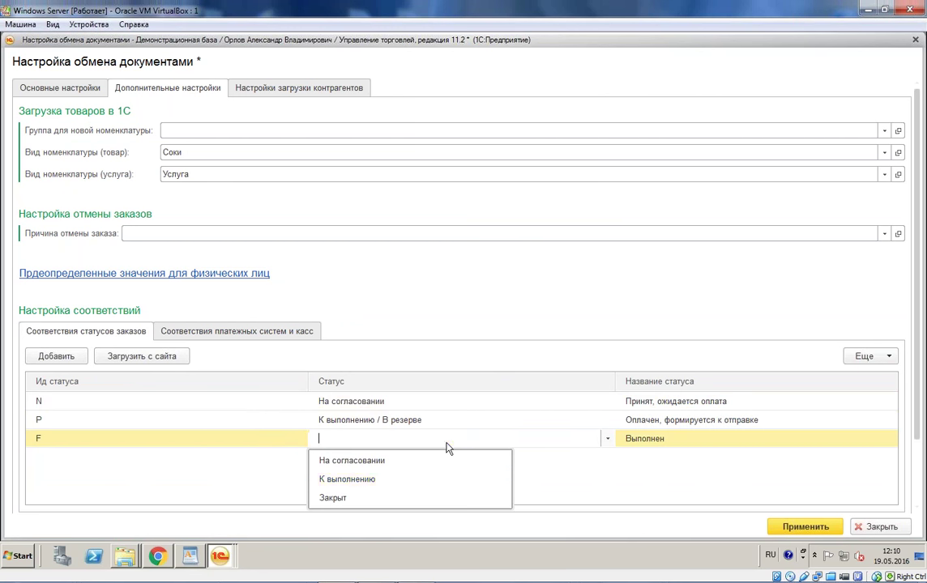
click(392, 499)
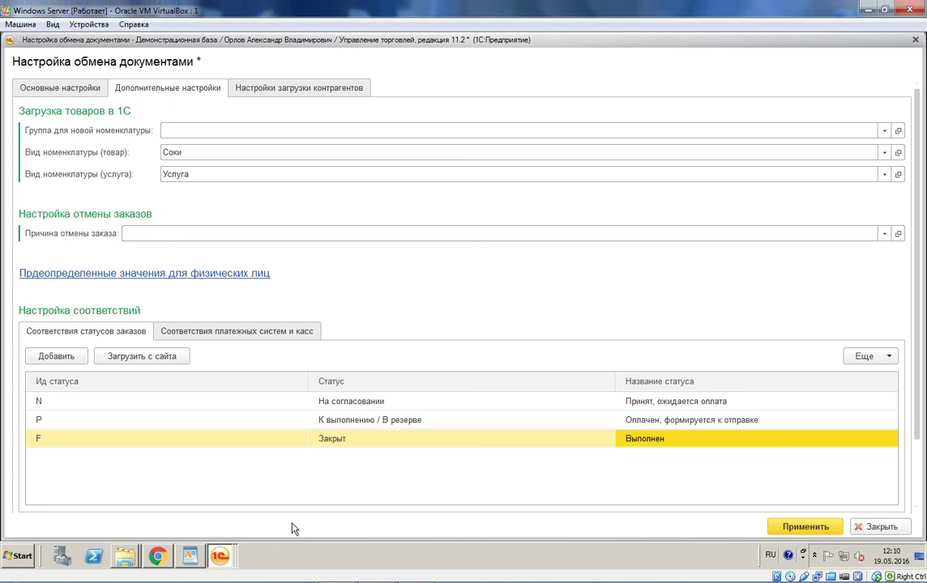
Step: Map Яндекс.Деньги to its acquiring terminal and the Торговый дом "Комплексный" (RUB) cash desk
click(289, 330)
click(598, 406)
click(598, 405)
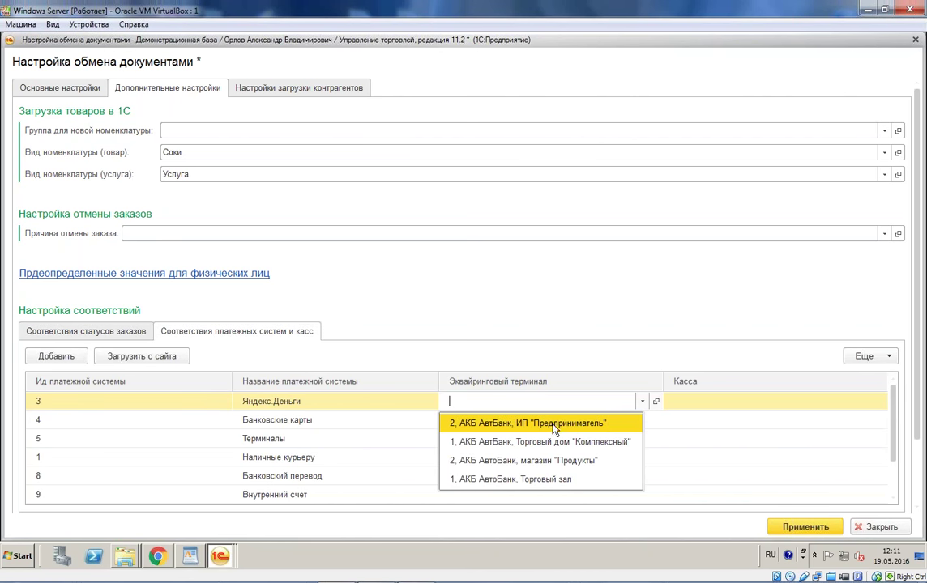
key(Escape)
text(1)
key(Tab)
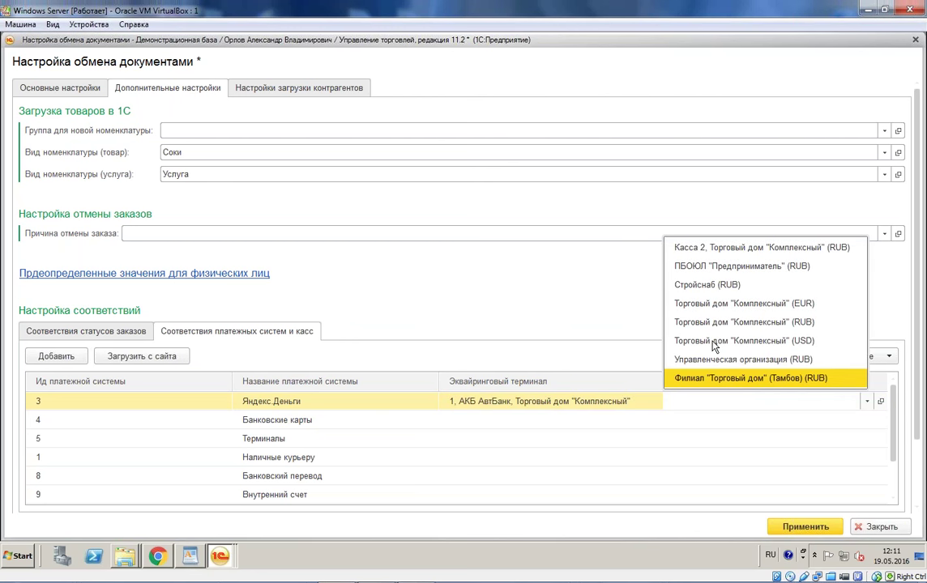
click(728, 323)
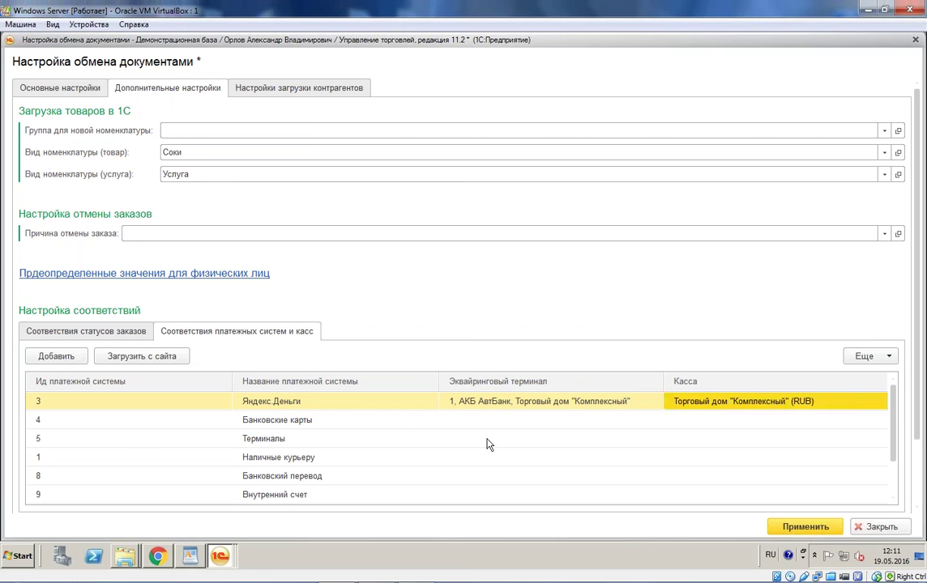
Step: Map Банковские карты to the terminal and the Торговый дом "Комплексный" (USD) cash desk
double_click(490, 419)
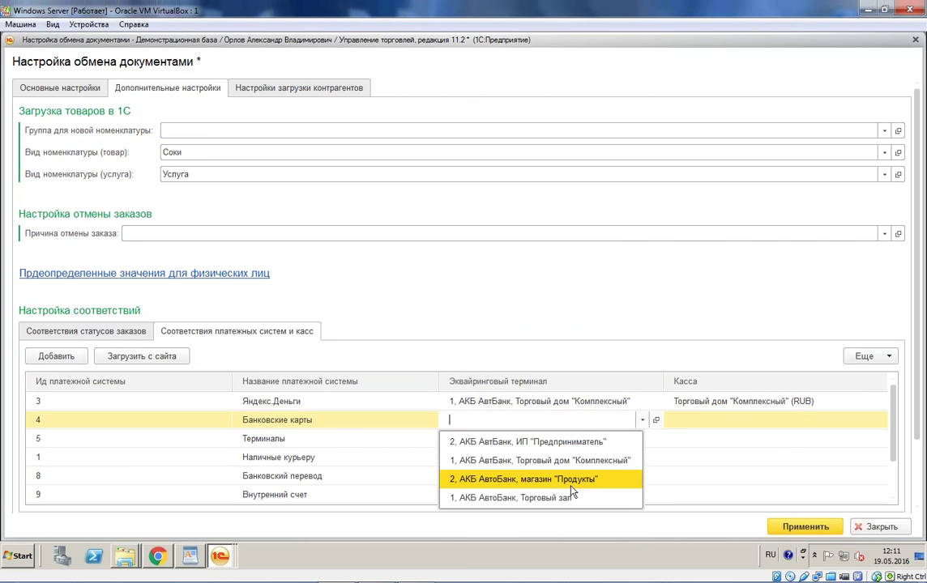
click(587, 462)
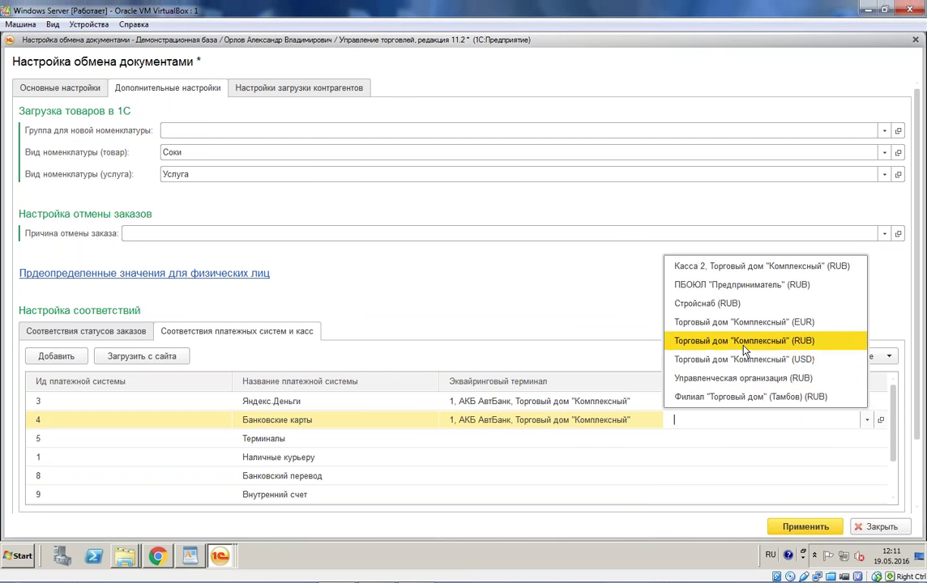
click(697, 358)
click(675, 457)
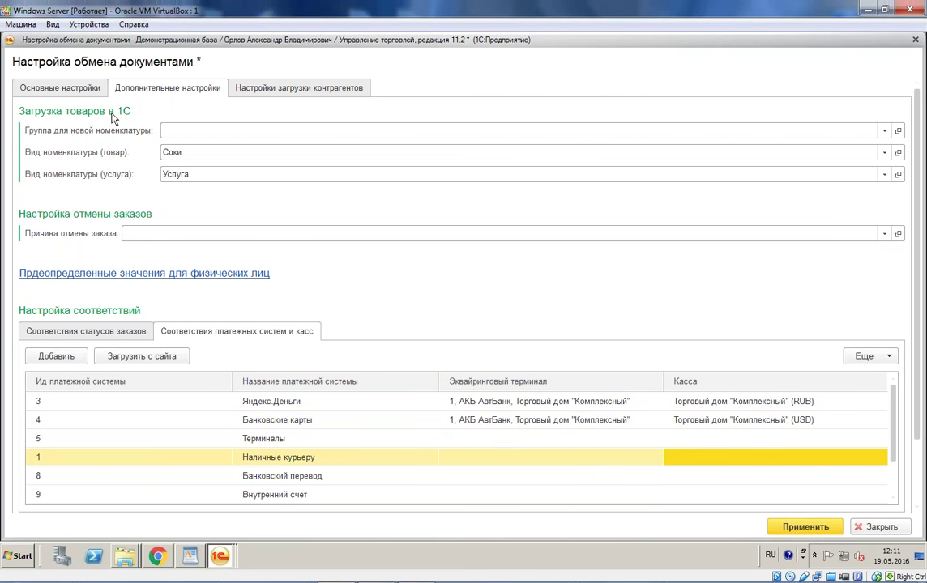
click(78, 91)
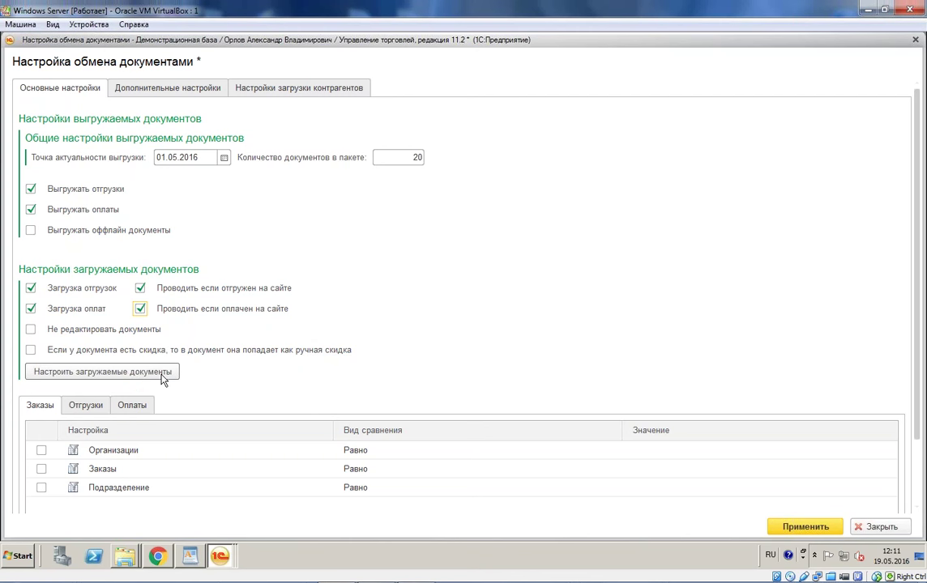
Step: Fix the Заказ клиента Организация mapping to Торговый дом "Комплексный" in the loaded-document setup
click(168, 375)
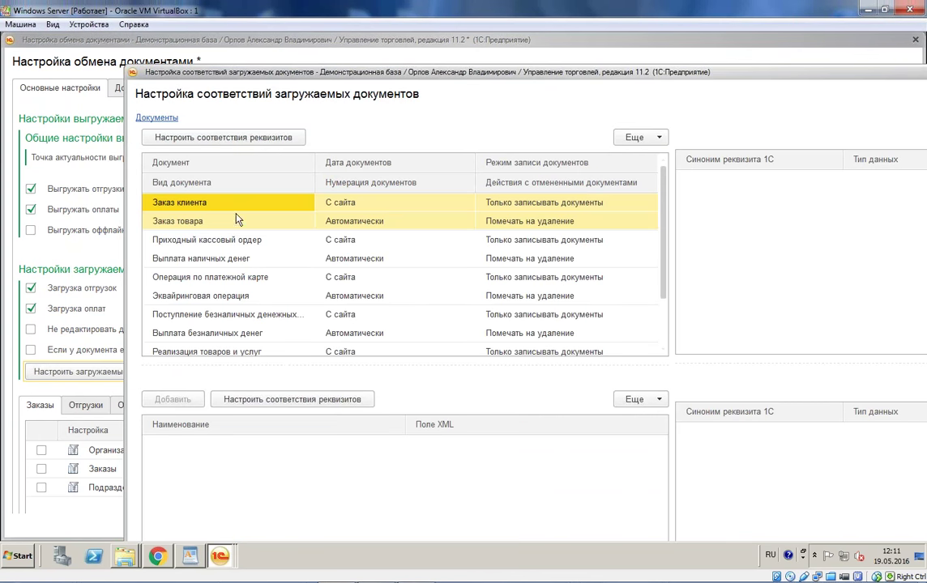
drag(515, 73, 412, 57)
right_click(144, 186)
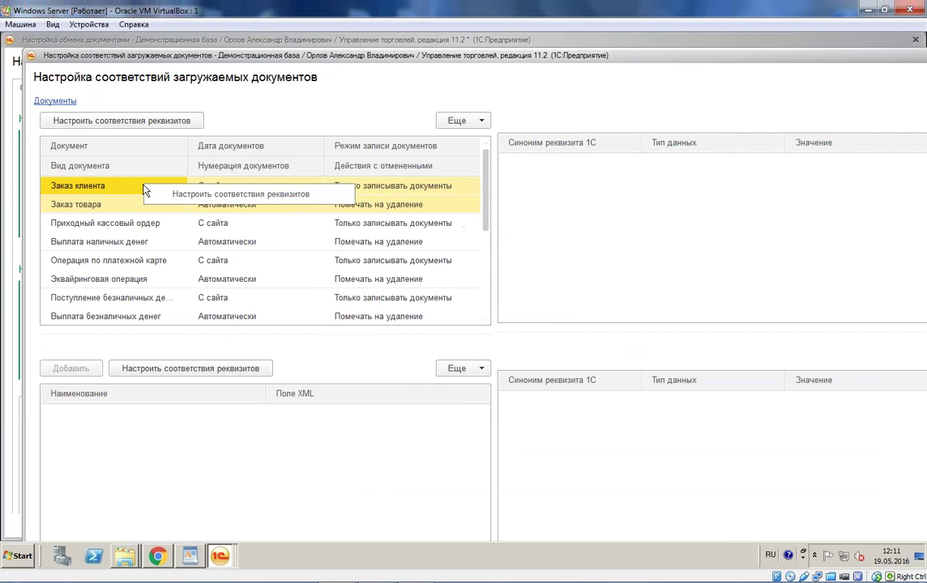
click(194, 194)
click(780, 276)
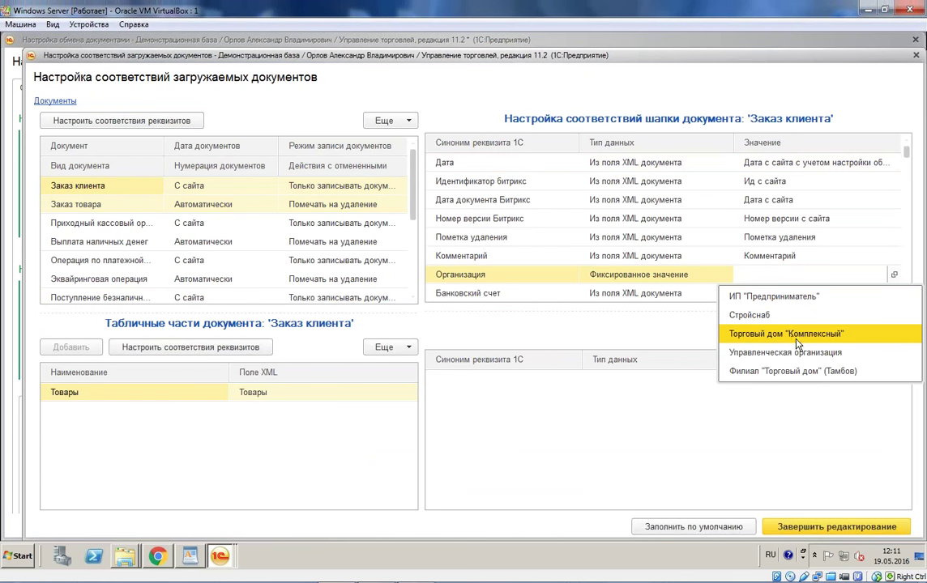
click(798, 344)
Step: Review the Комментарий and Банковский счет header mapping rows
click(587, 257)
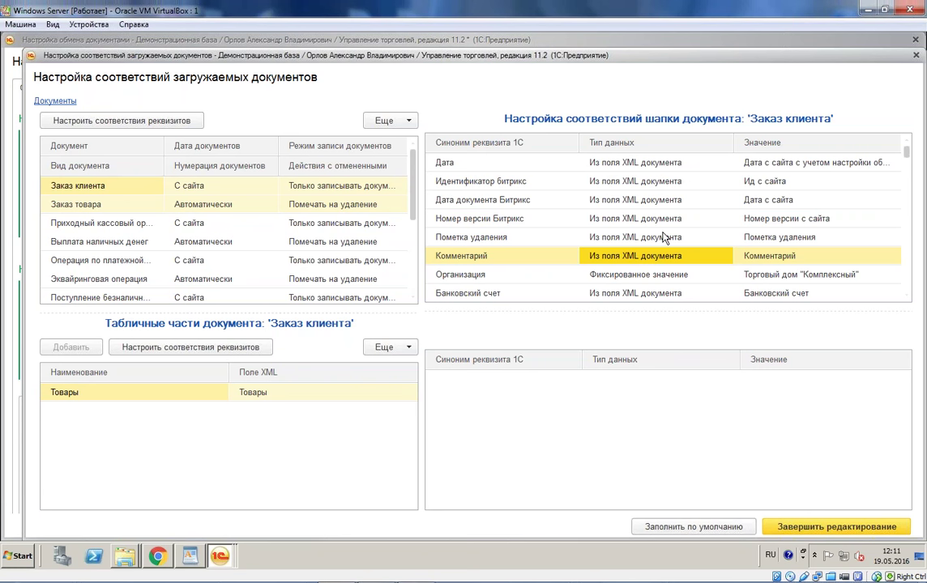
scroll(664, 233, down, 1)
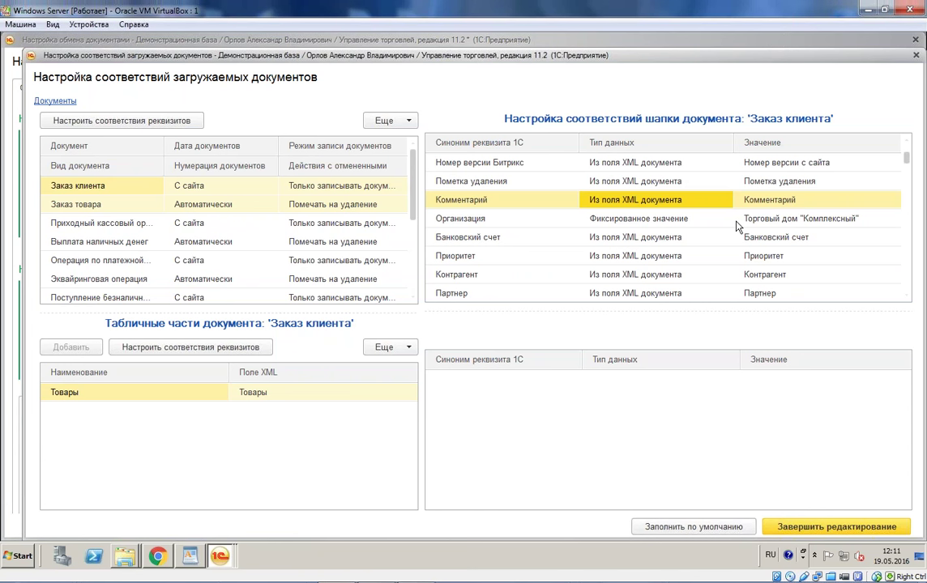
click(770, 236)
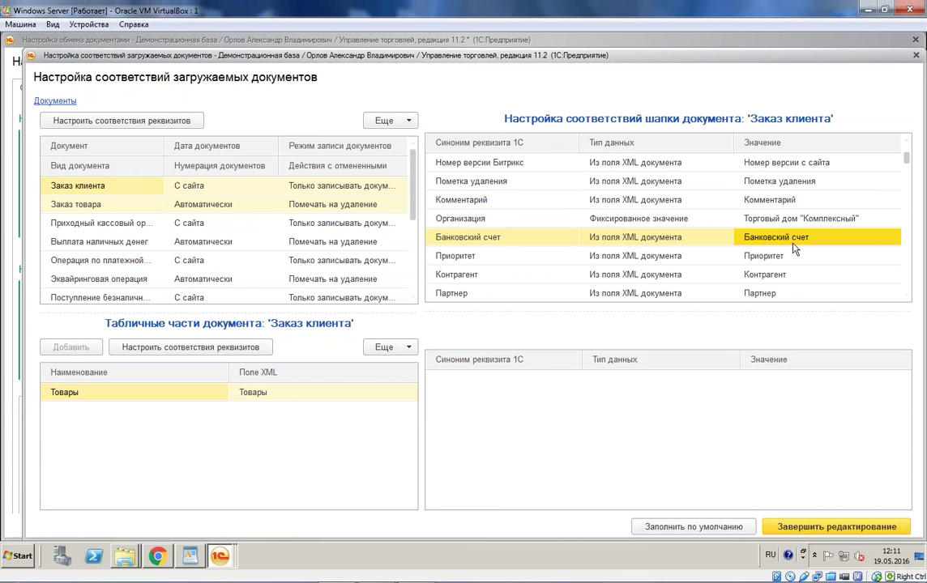
scroll(765, 259, down, 1)
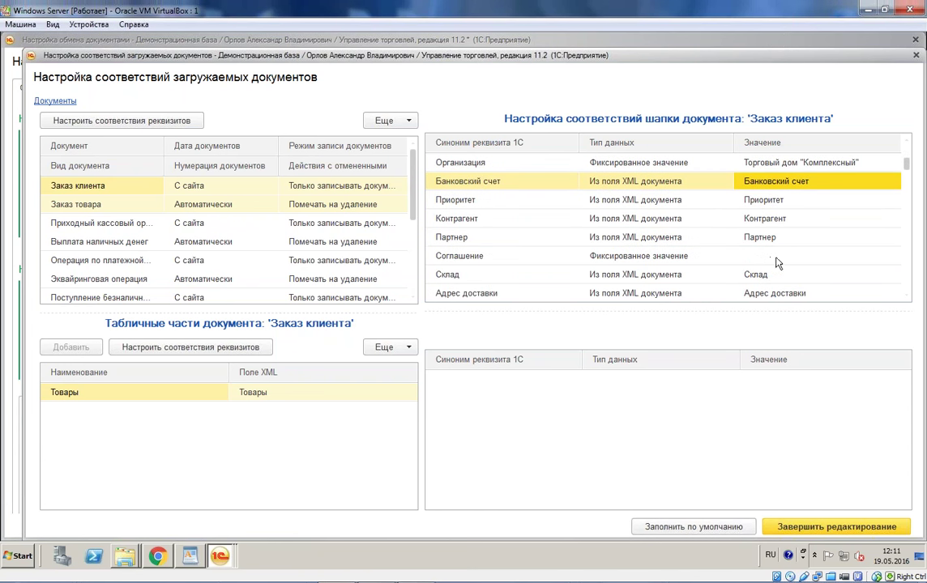
Step: Set the Соглашение mapping to the fixed agreement Продажа в розницу
double_click(824, 257)
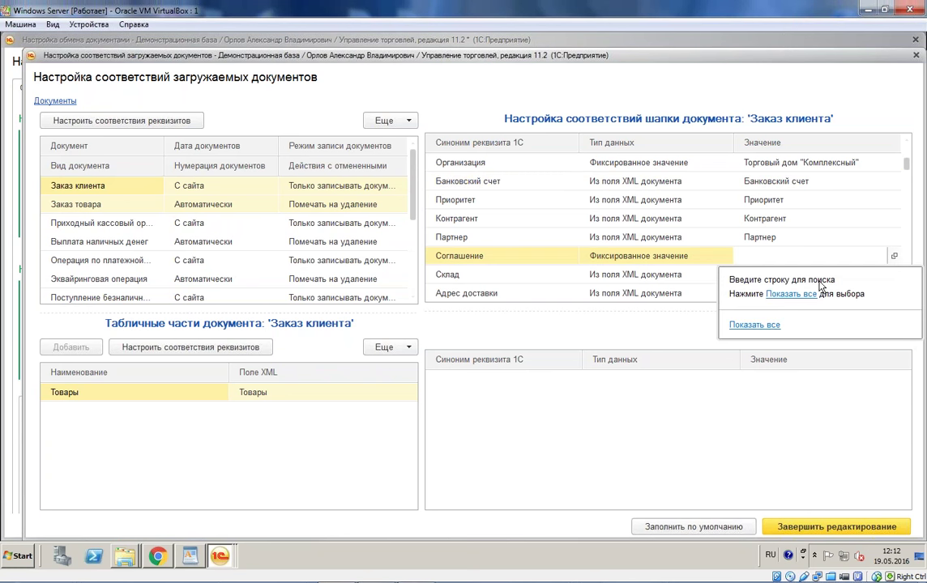
scroll(474, 459, down, 10)
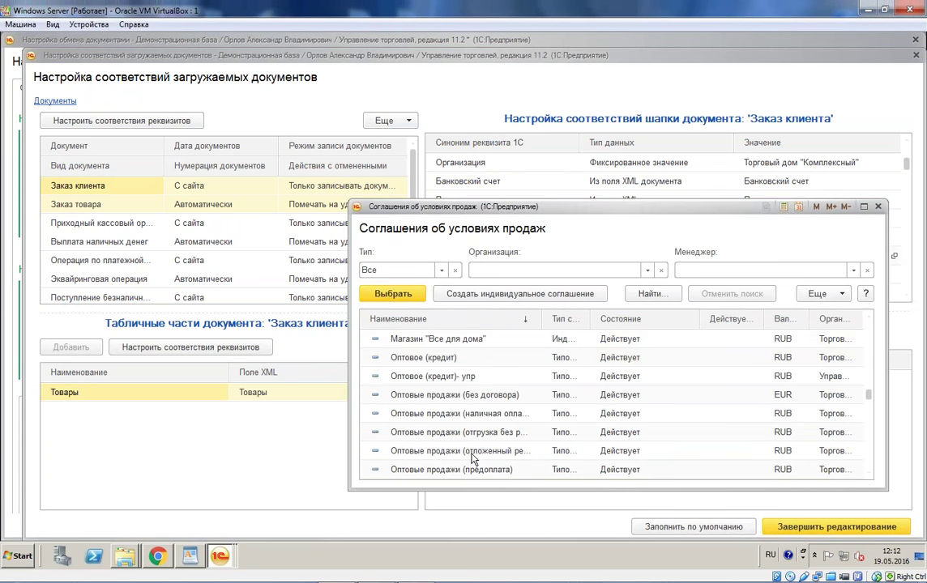
double_click(428, 339)
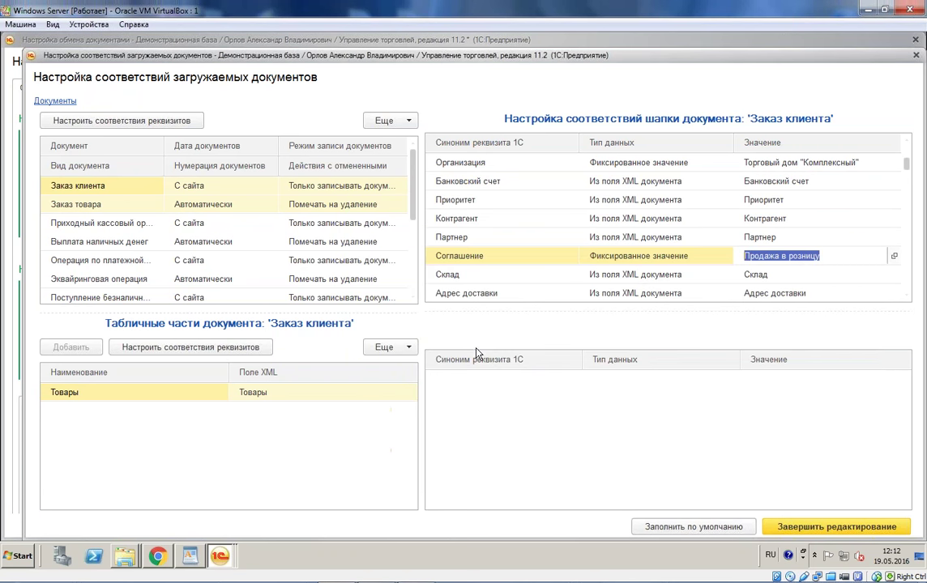
Step: Scroll through the header mappings, checking Адрес доставки and other XML-sourced fields
click(749, 292)
scroll(711, 261, down, 2)
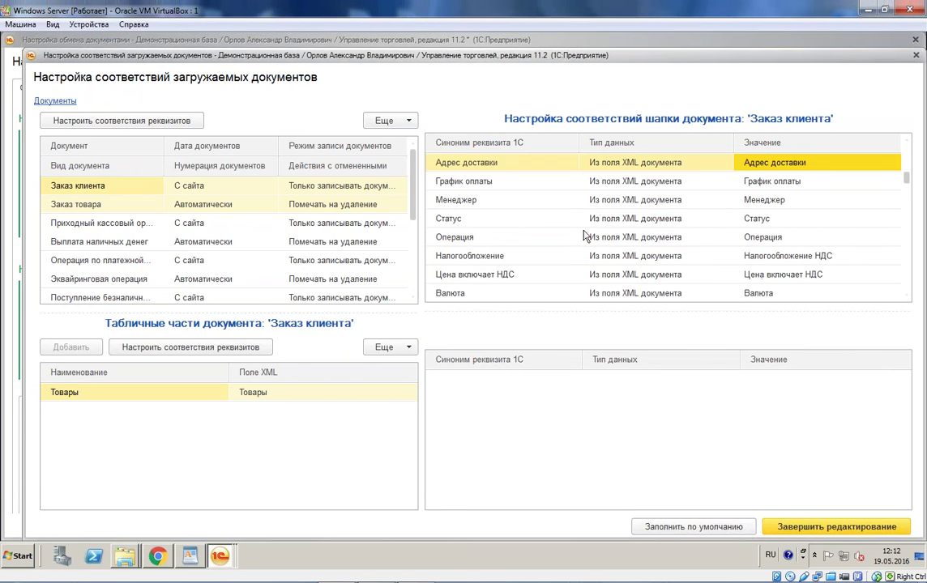
scroll(591, 245, down, 1)
scroll(591, 245, down, 2)
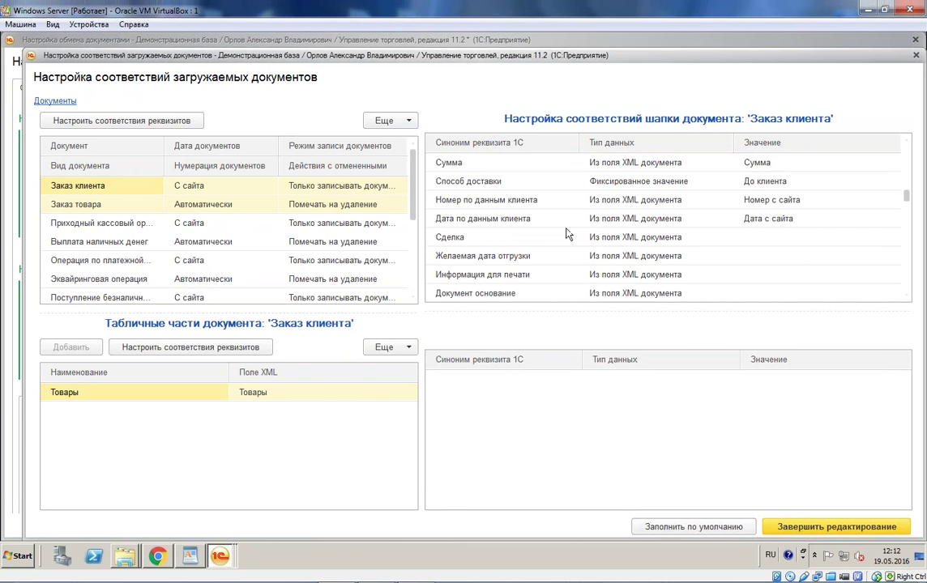
scroll(638, 255, up, 6)
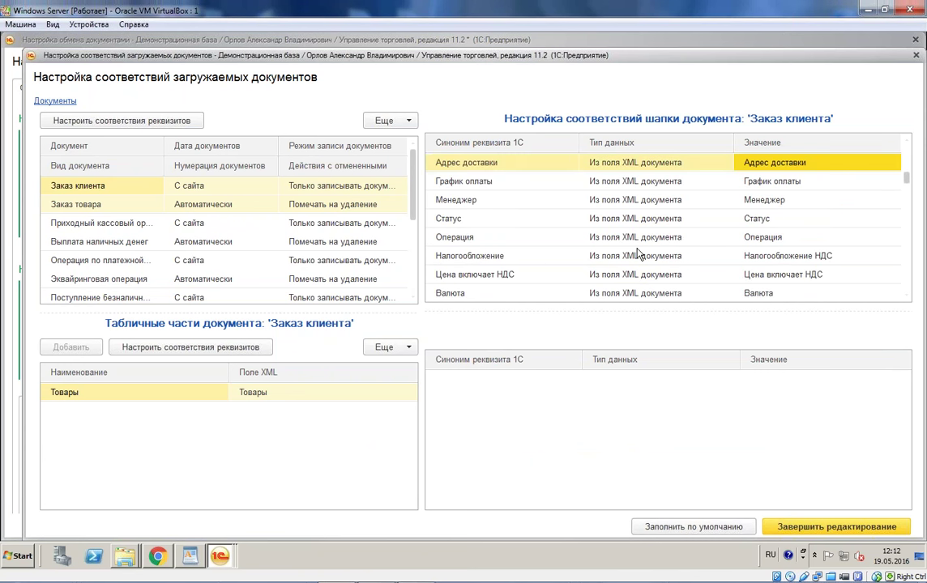
scroll(637, 255, up, 1)
scroll(637, 258, down, 4)
scroll(637, 260, down, 10)
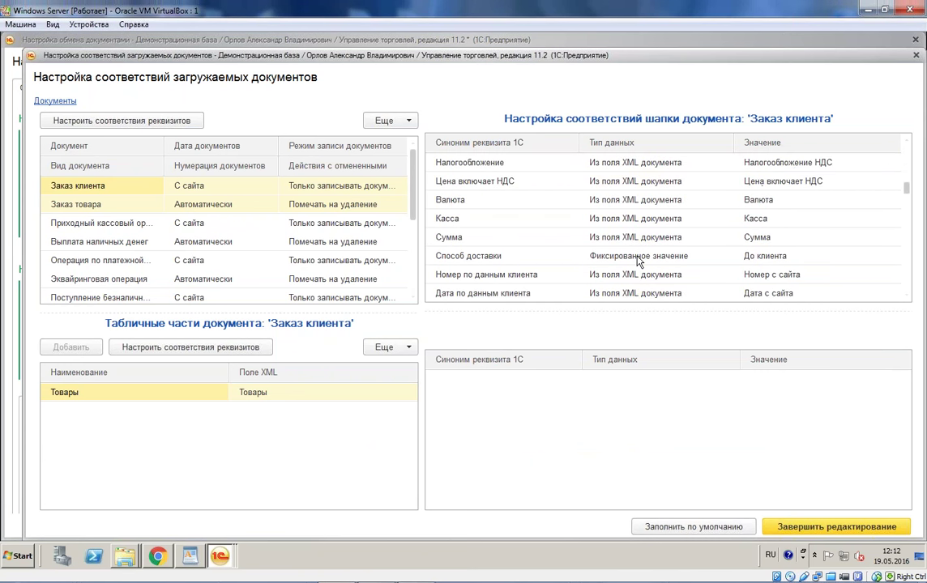
scroll(637, 259, down, 5)
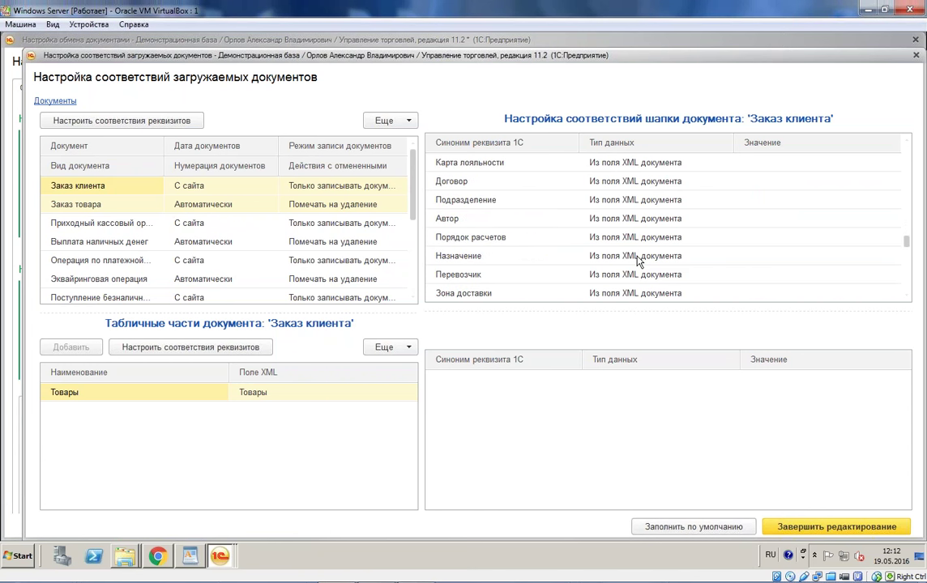
scroll(635, 261, up, 8)
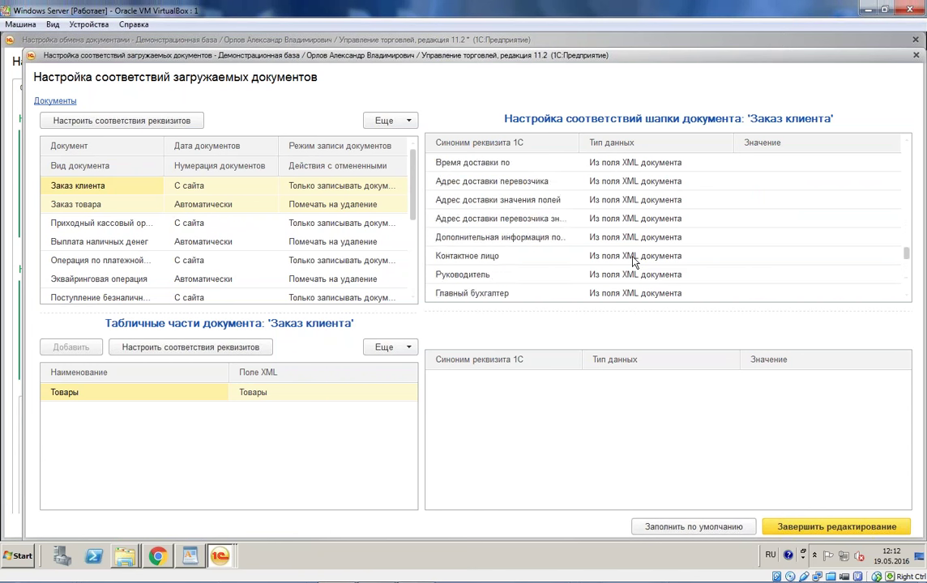
scroll(634, 260, up, 8)
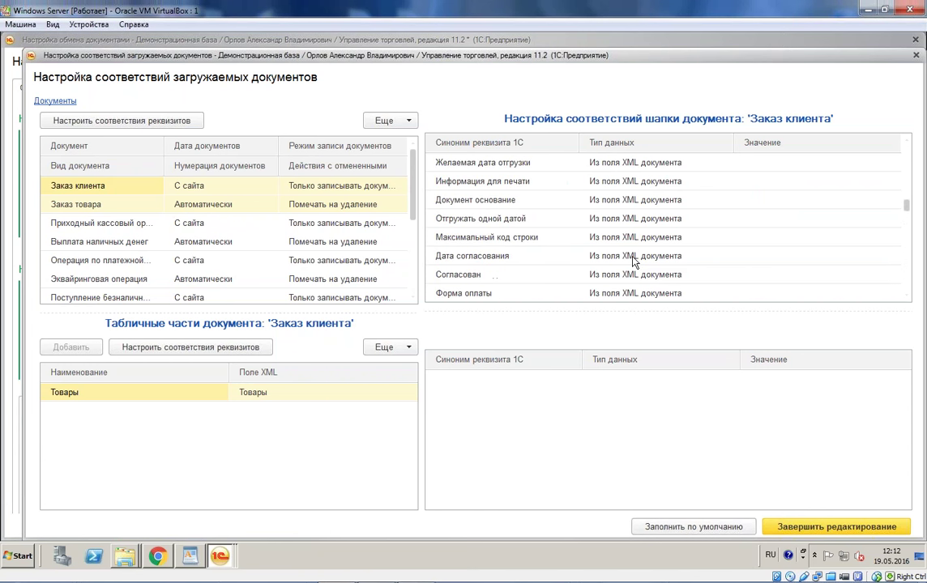
scroll(634, 260, up, 1)
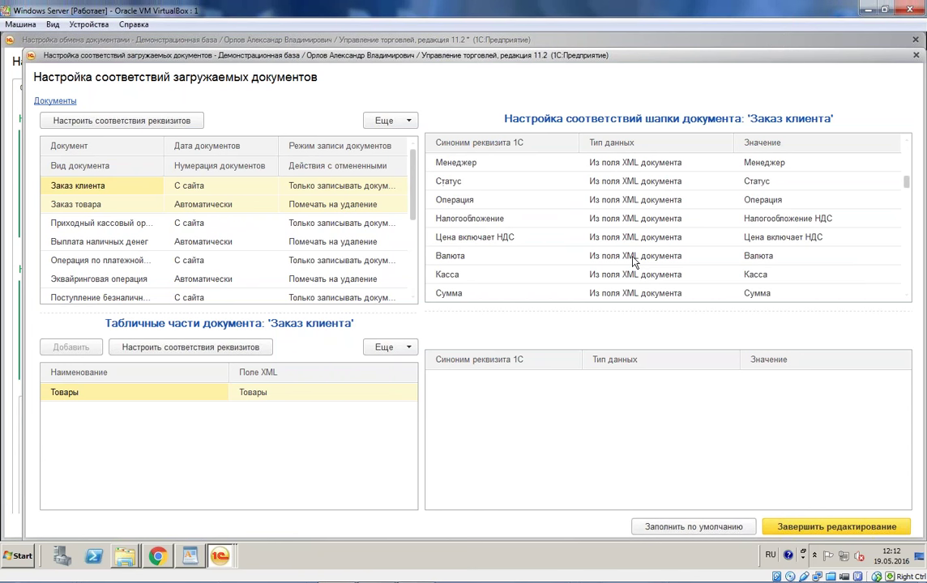
scroll(634, 261, up, 1)
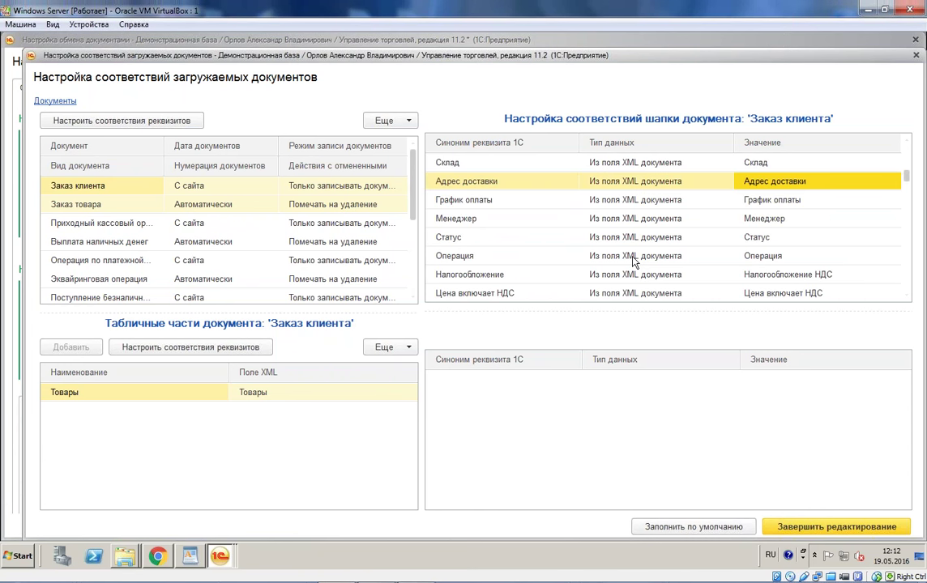
Step: Make Склад a fixed value: Центральный склад from the Центр group
double_click(680, 163)
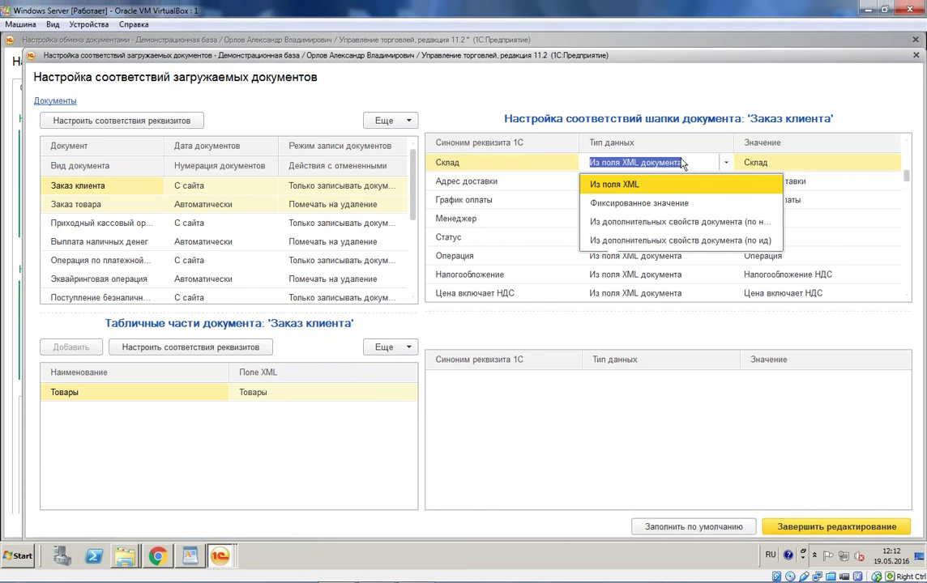
click(675, 203)
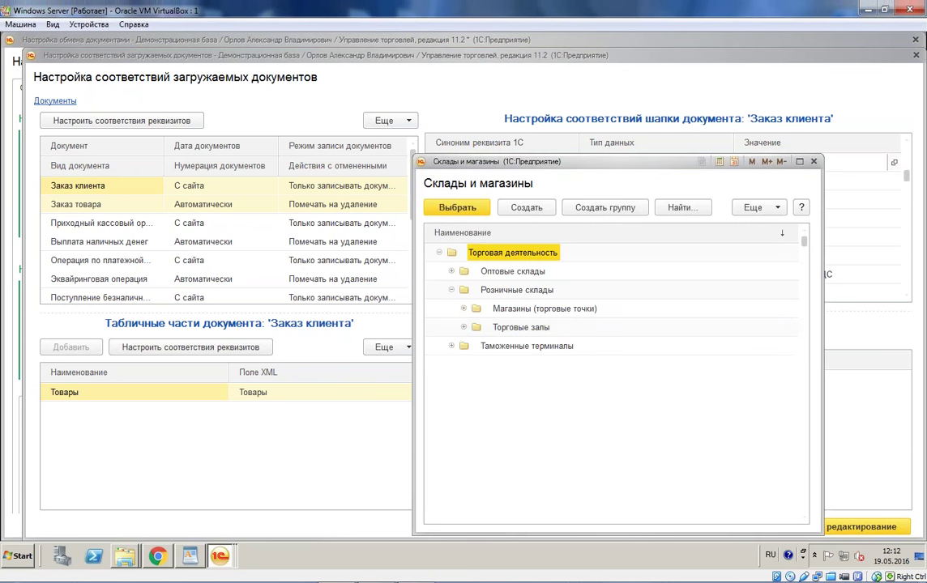
click(464, 290)
double_click(502, 345)
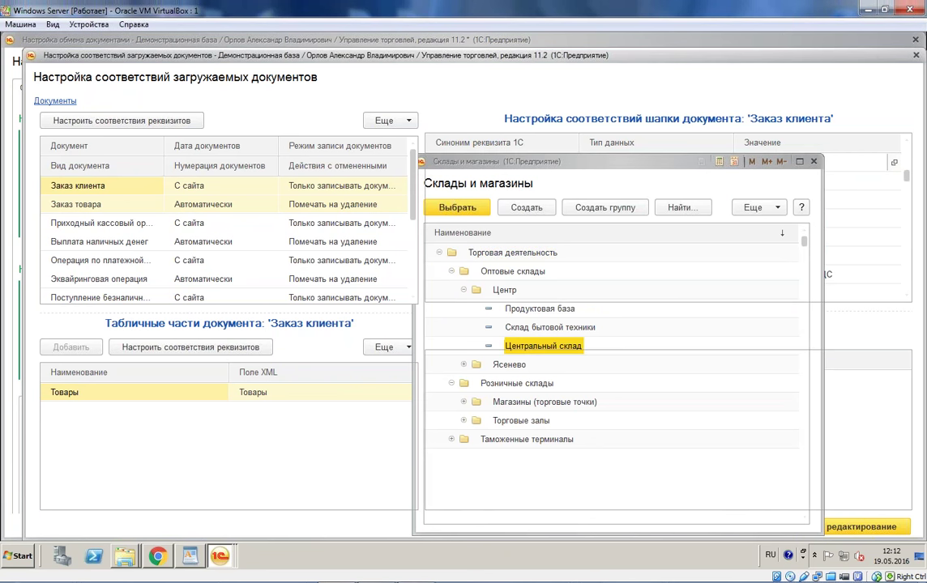
Step: Move on to the Приходный кассовый ордер document in the loaded documents list
click(617, 259)
scroll(584, 247, up, 5)
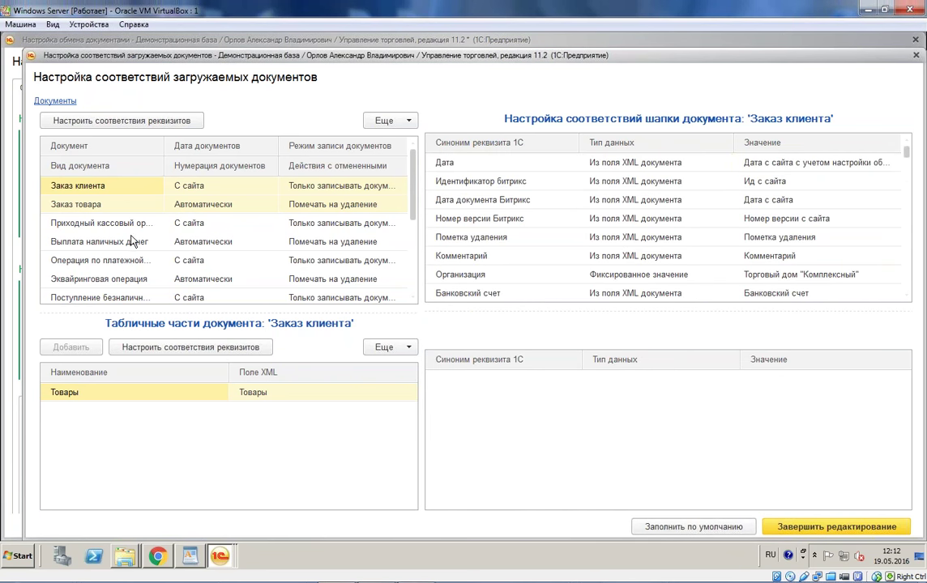
click(103, 235)
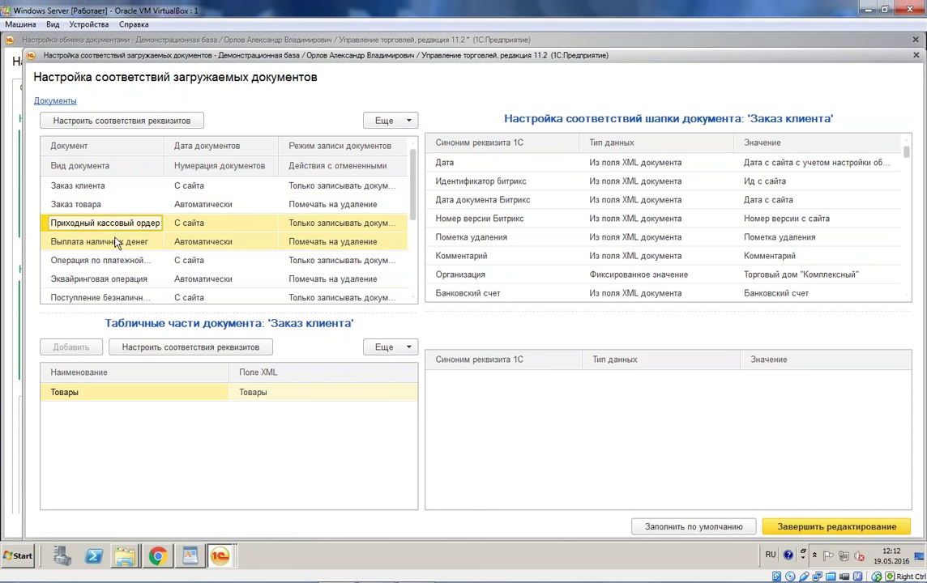
Step: Fix Организация for Операция по платежной карте to Торговый дом "Комплексный"
click(112, 264)
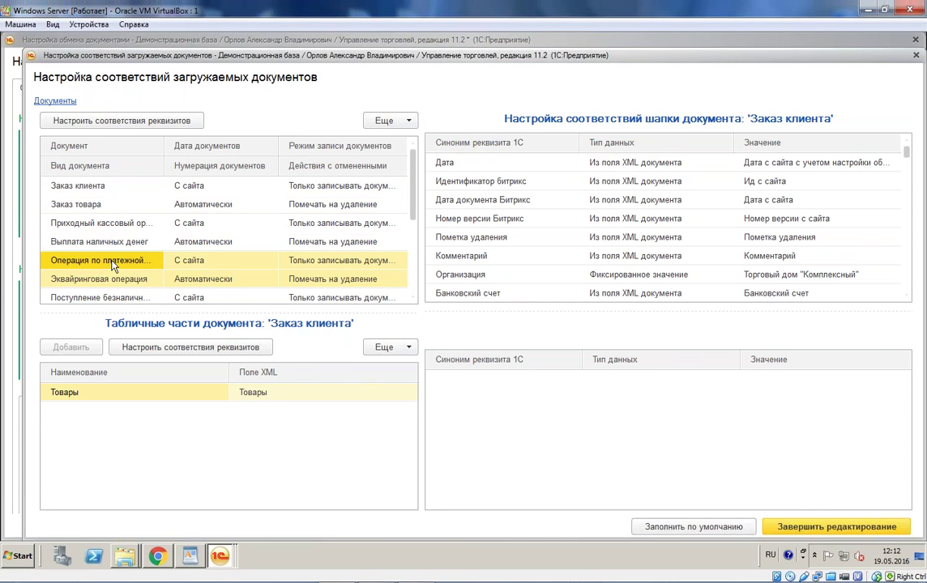
right_click(113, 265)
click(162, 271)
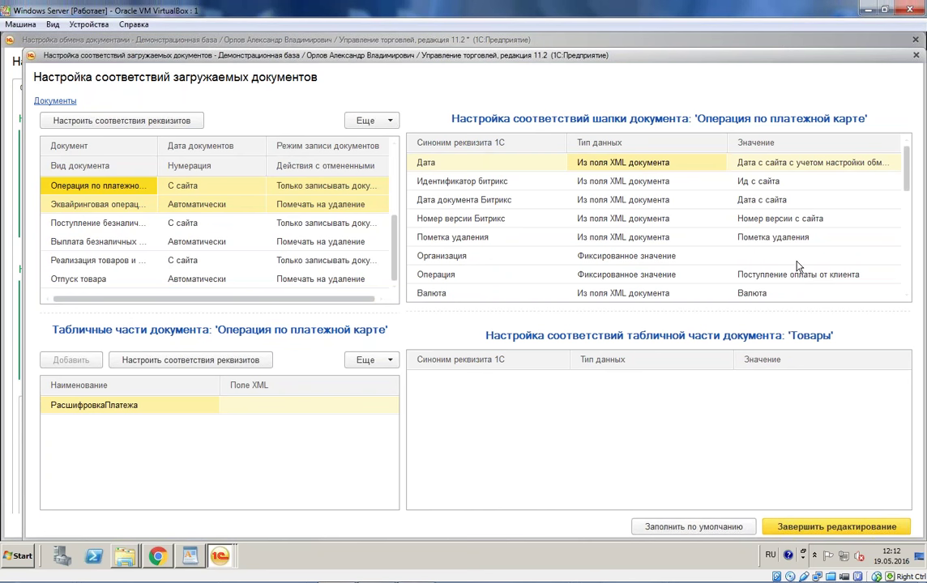
double_click(738, 256)
click(729, 315)
click(635, 219)
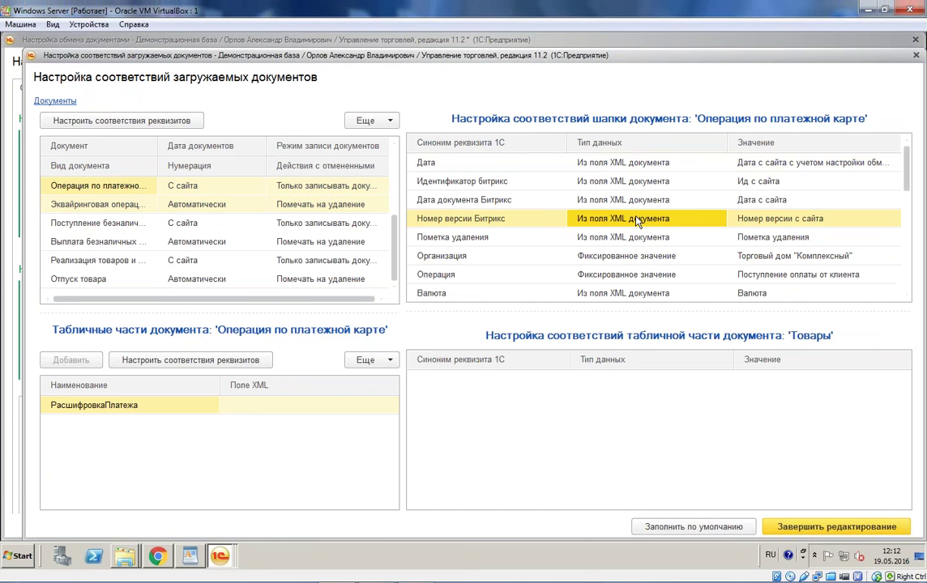
scroll(637, 221, down, 1)
scroll(637, 221, down, 4)
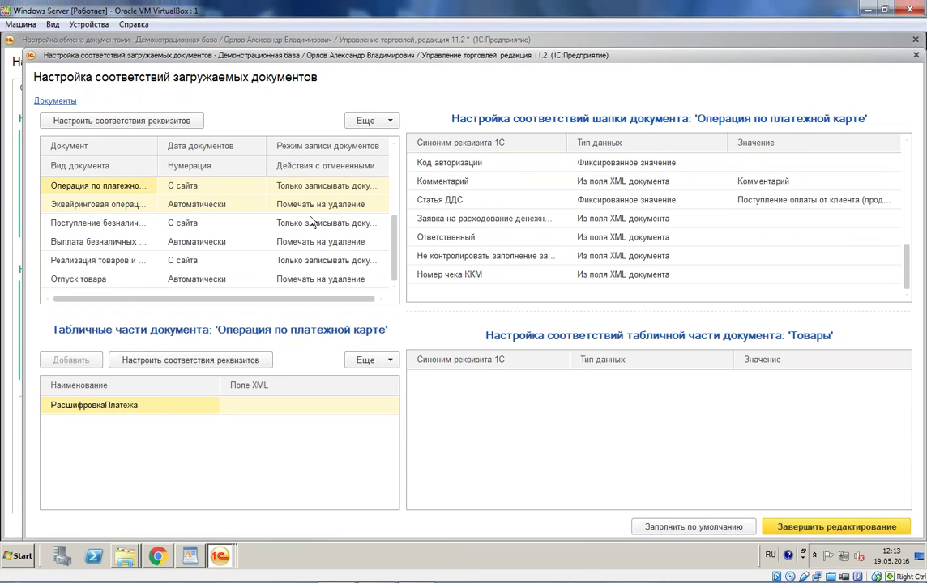
Step: Fix Организация for Поступление безналичных денежных средств to Торговый дом "Комплексный"
click(115, 232)
right_click(126, 231)
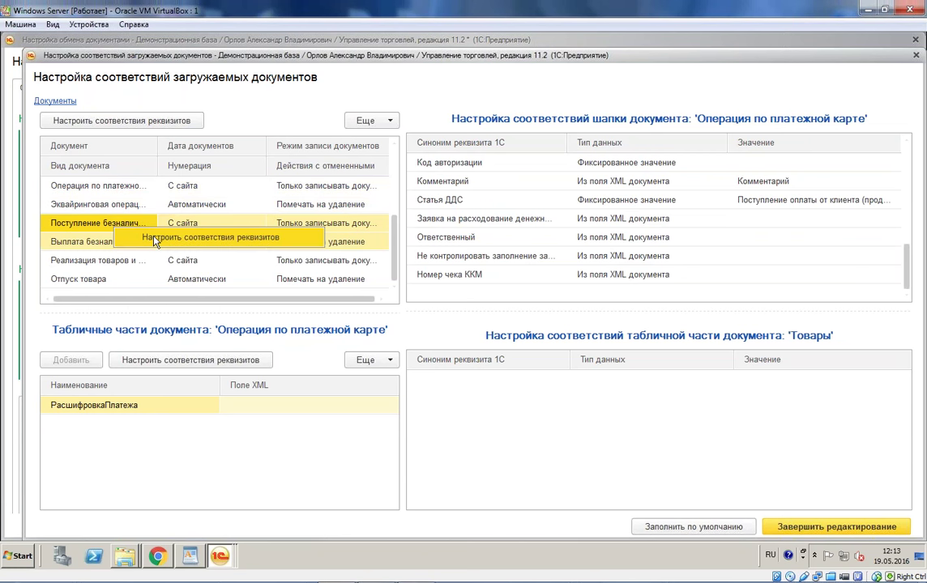
click(154, 237)
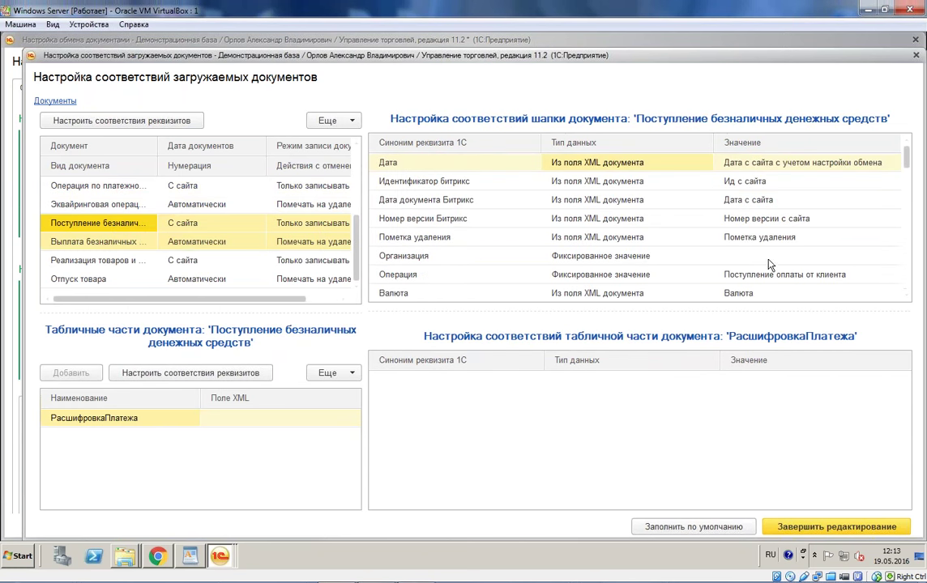
double_click(778, 256)
click(733, 318)
Step: Open the field mappings for Реализация товаров и услуг
click(74, 275)
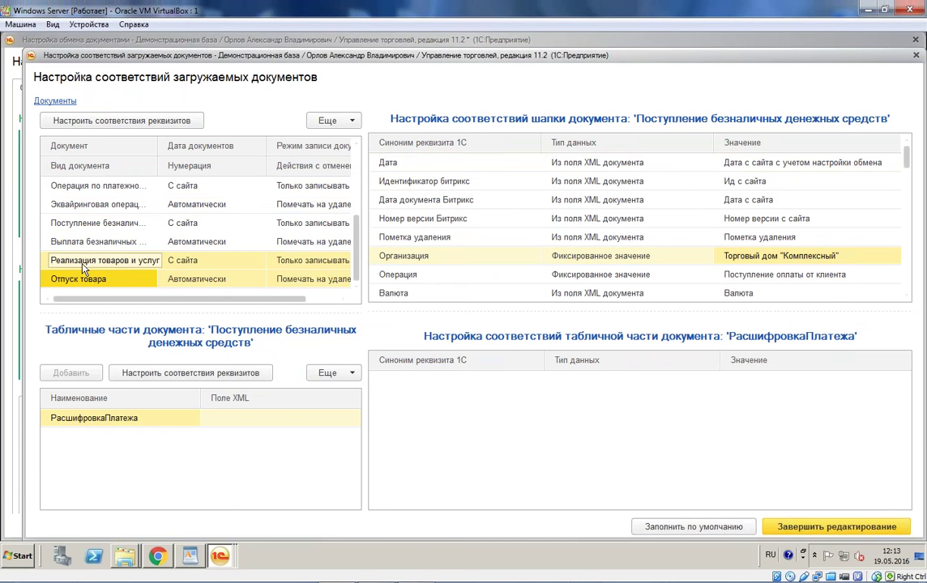
right_click(86, 266)
click(132, 277)
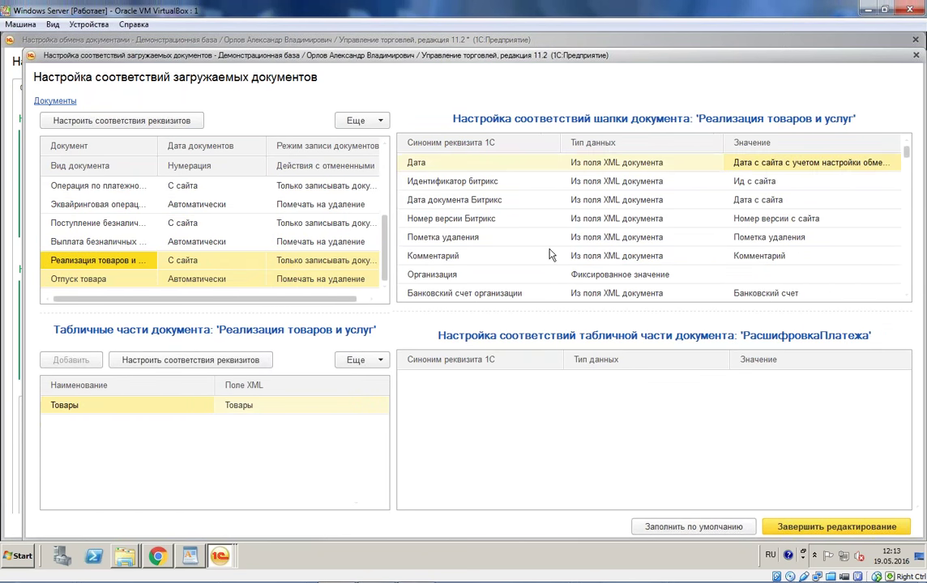
Step: Set the sale document's Организация to Торговый дом "Комплексный"
click(806, 274)
click(724, 313)
click(766, 279)
scroll(764, 287, down, 1)
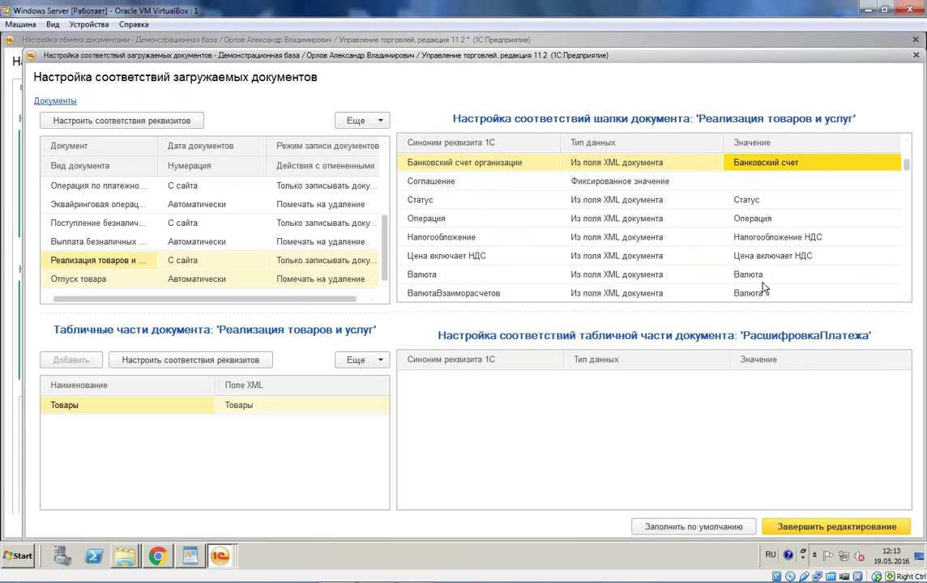
Step: Set the Соглашение mapping to the Продажа в розницу agreement
click(769, 183)
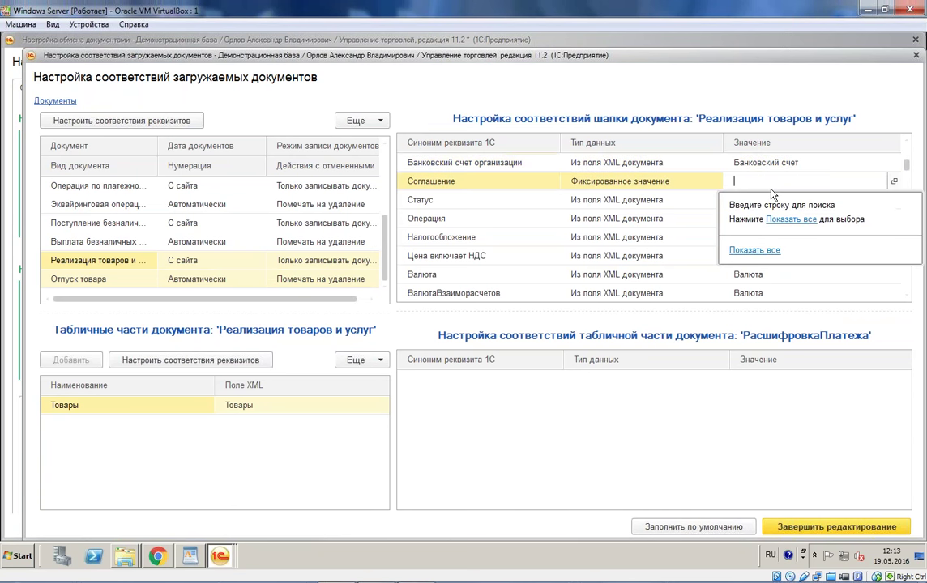
click(791, 218)
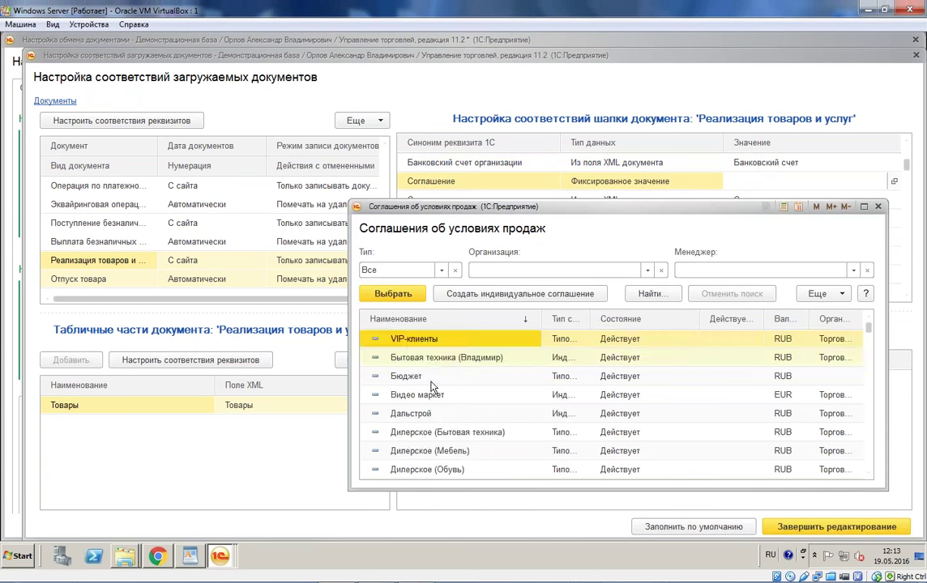
scroll(430, 387, down, 5)
click(457, 345)
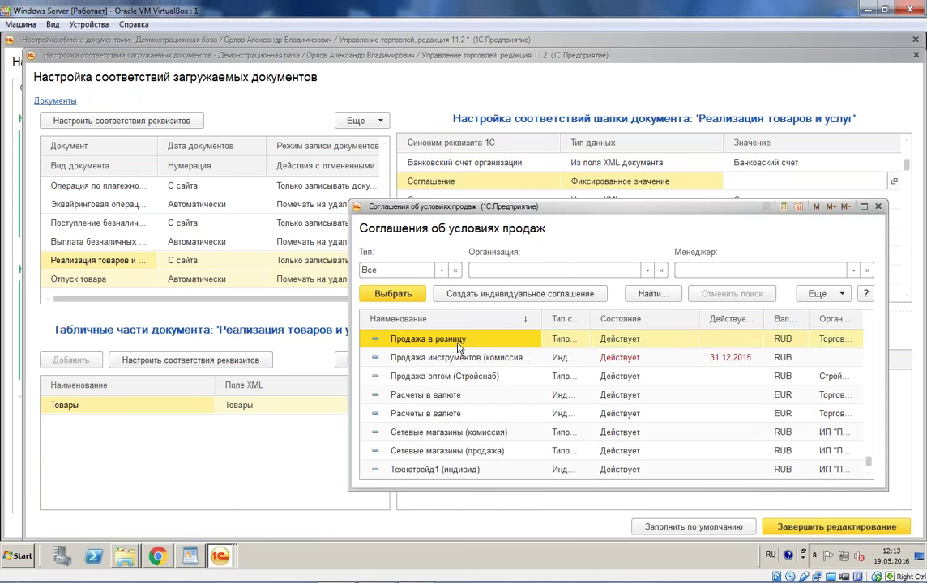
double_click(457, 347)
scroll(733, 237, down, 8)
scroll(737, 237, down, 3)
scroll(738, 237, up, 5)
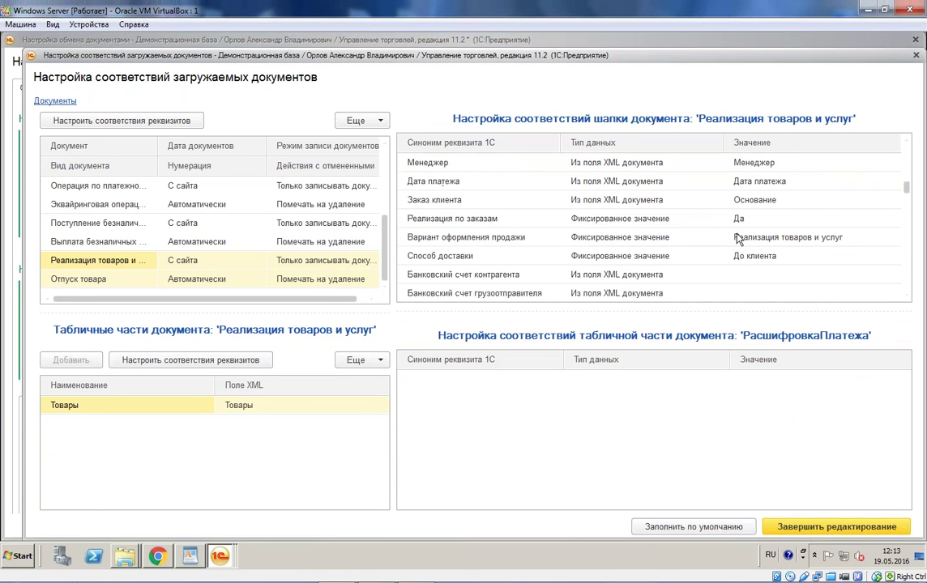
scroll(737, 238, up, 2)
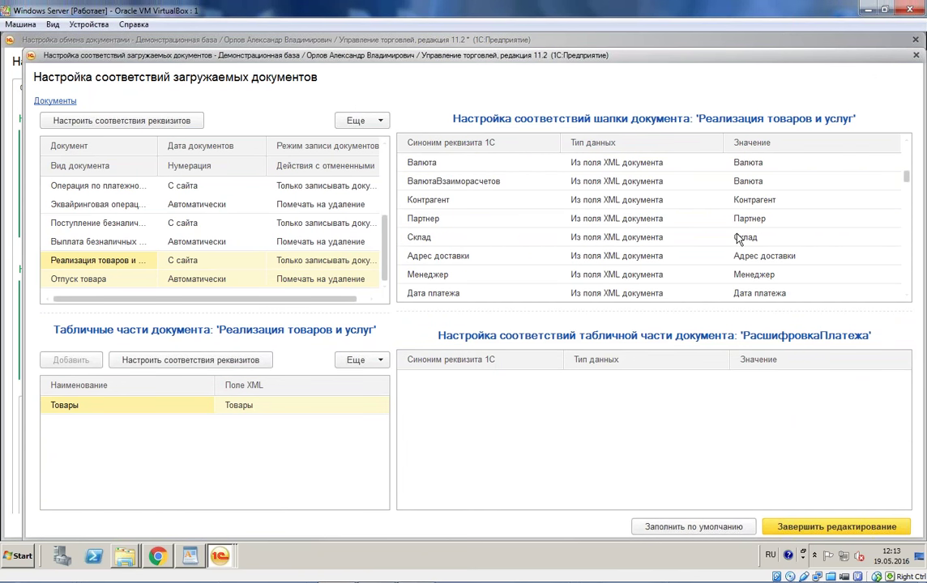
Step: Fix Склад to Центральный склад, then finish editing and apply the exchange settings
click(687, 241)
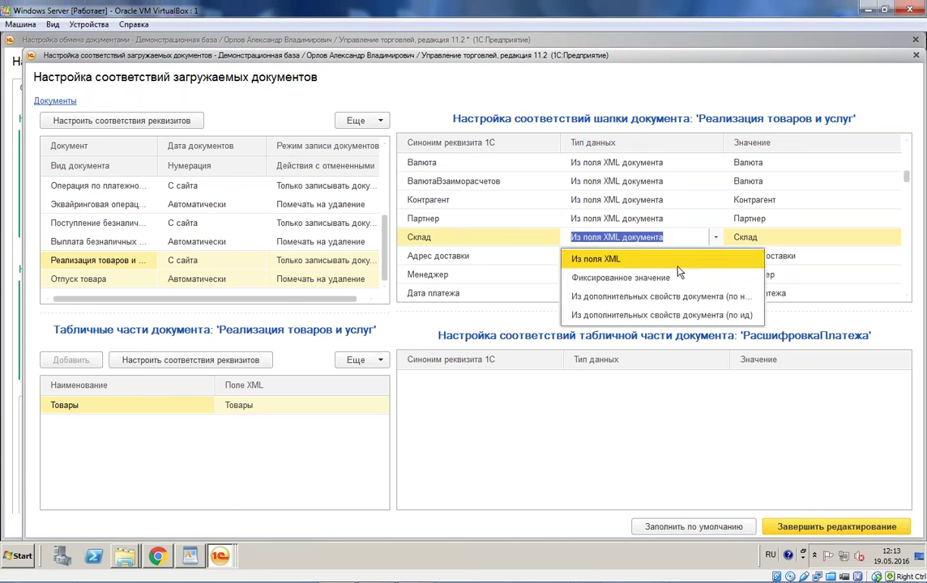
click(679, 274)
click(790, 276)
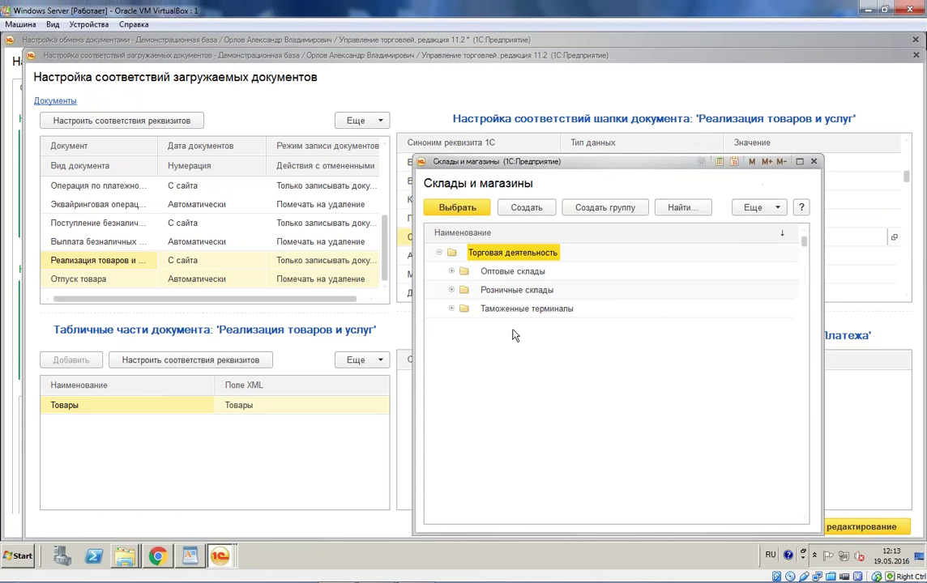
click(451, 271)
click(468, 297)
click(463, 290)
double_click(527, 346)
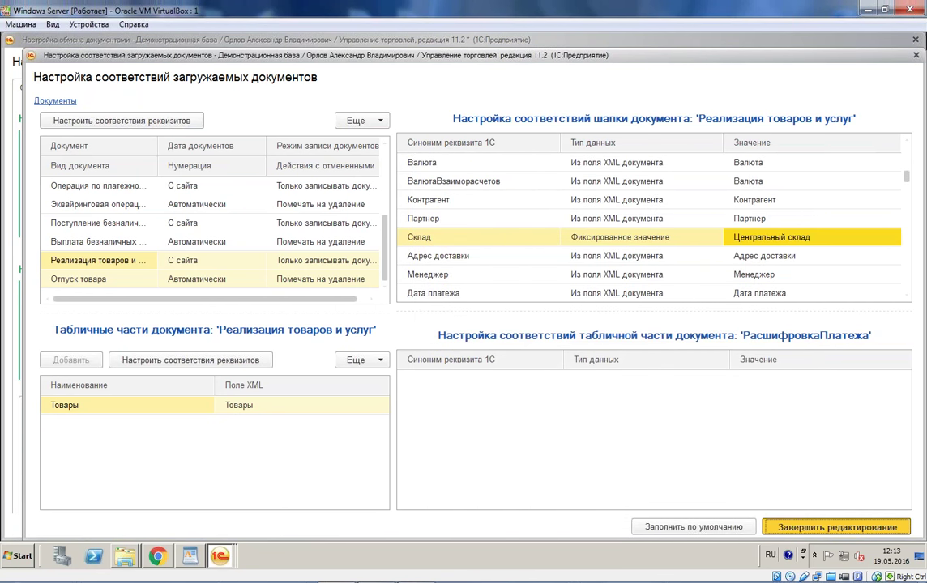
click(806, 527)
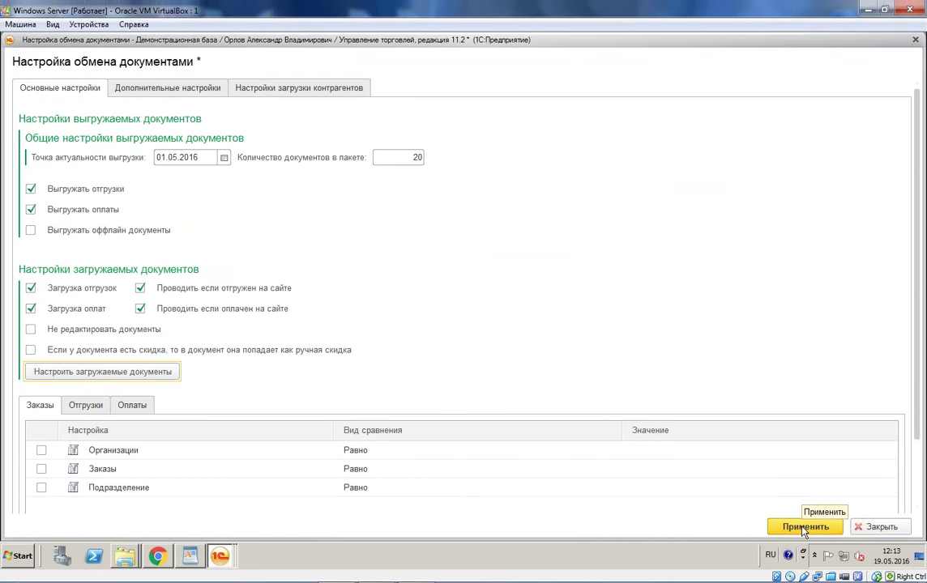
click(805, 528)
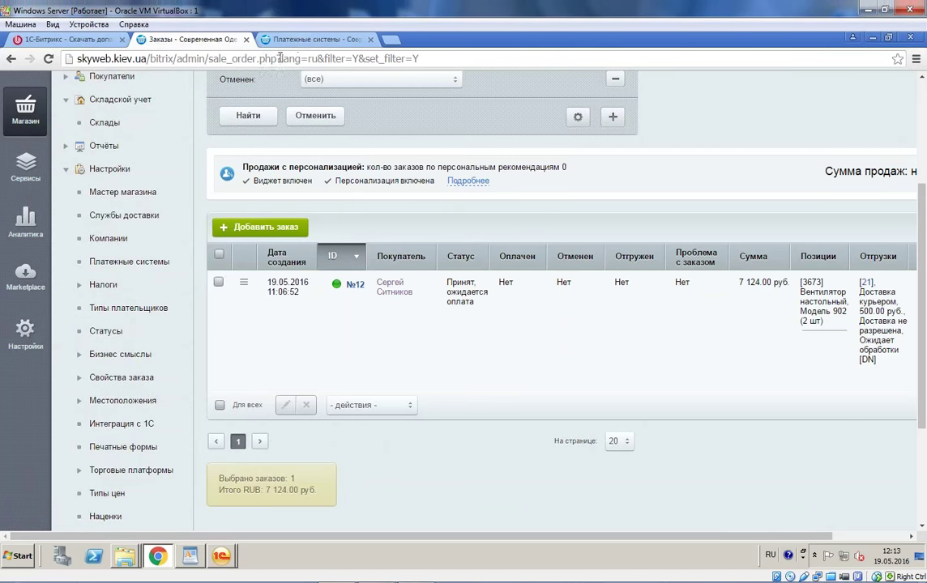
Step: Save the order exchange settings under Интеграция с 1С on the site
click(294, 43)
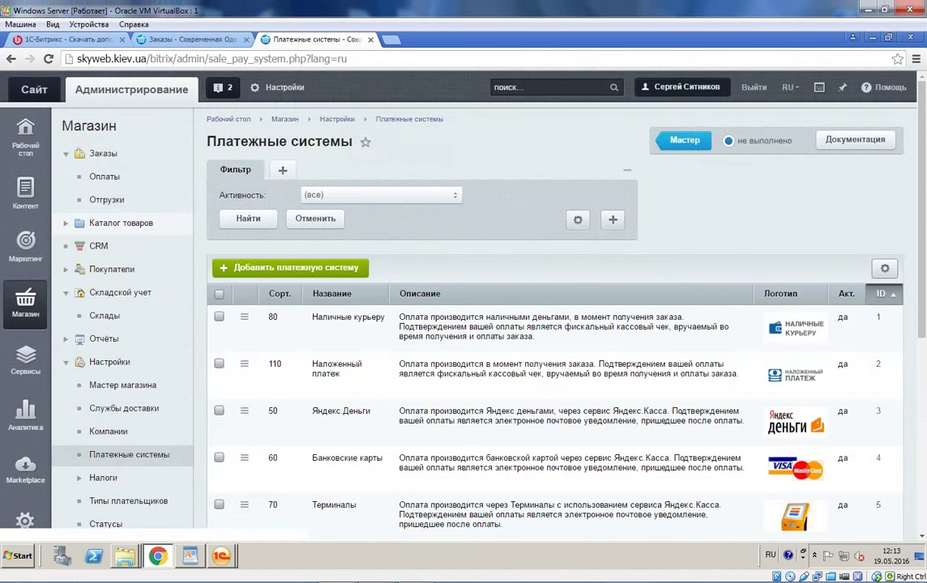
click(179, 41)
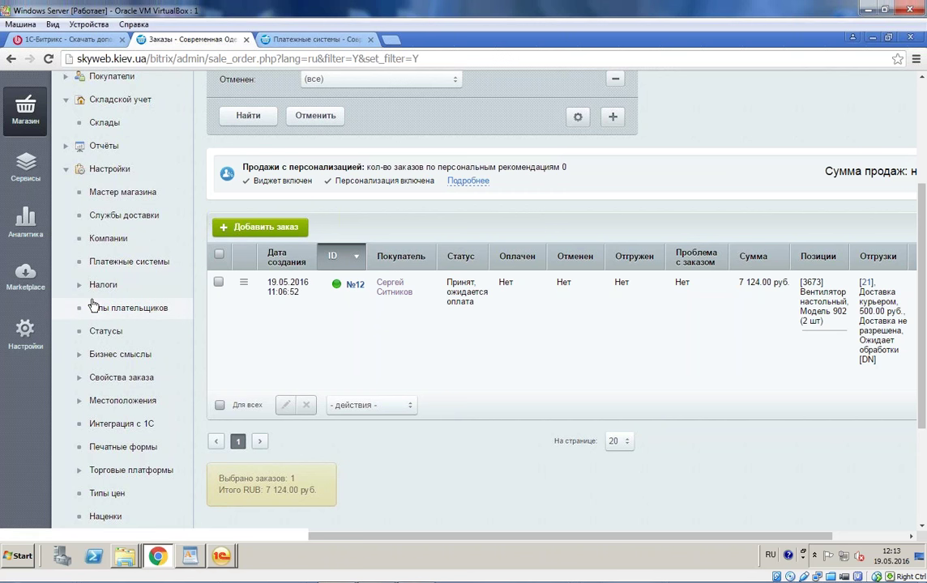
scroll(162, 300, down, 3)
click(150, 297)
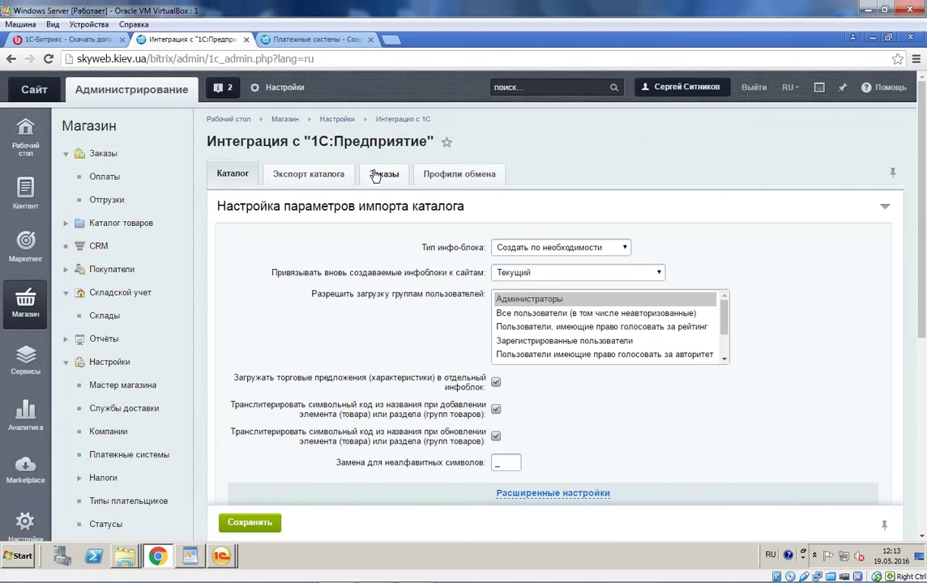
click(381, 175)
scroll(472, 375, down, 3)
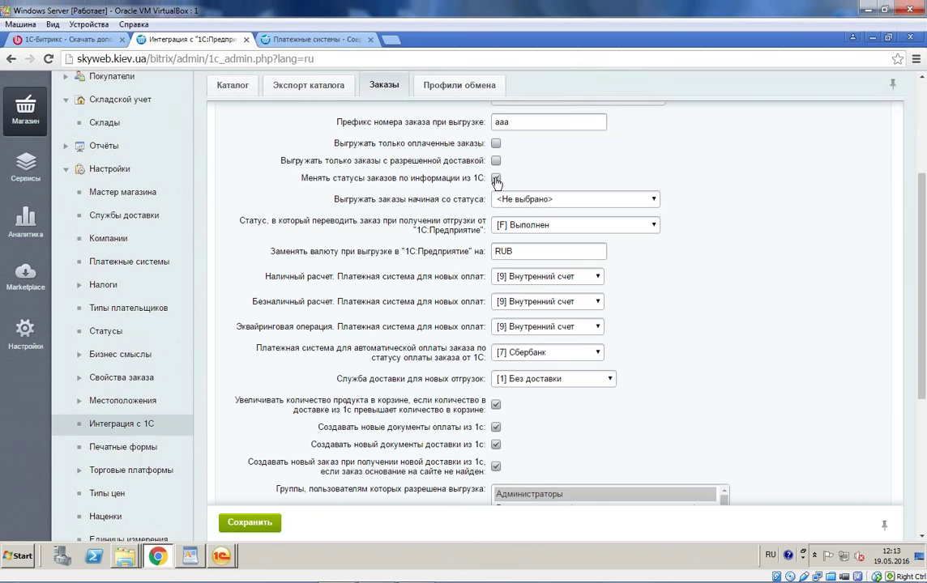
click(265, 523)
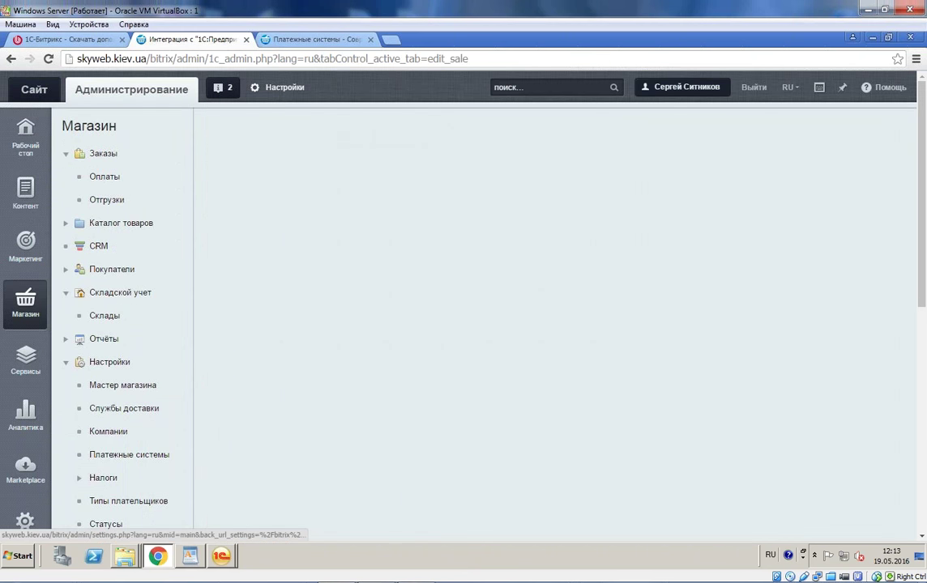
Step: Set the site order's status to Оплачен, формируется к отправке and save it
click(90, 162)
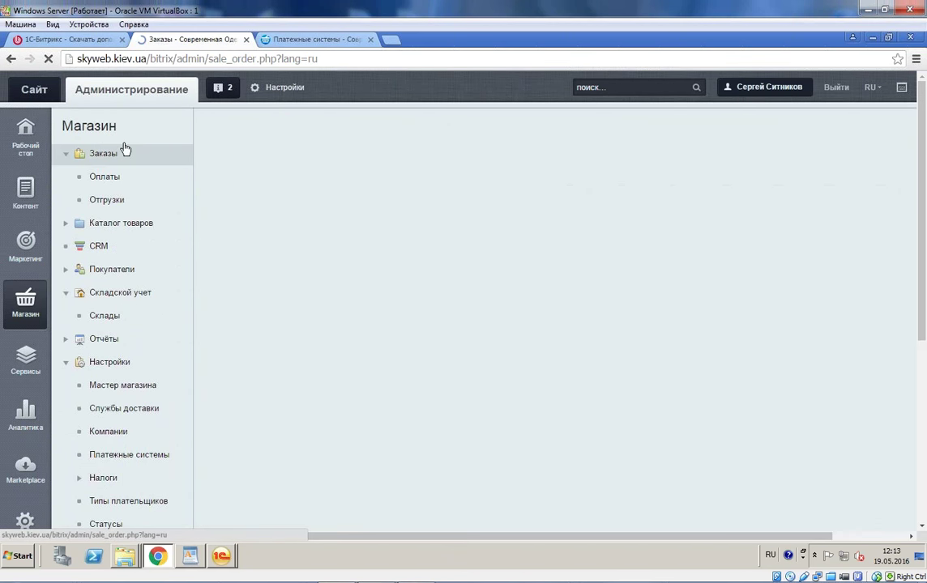
scroll(472, 375, down, 3)
click(243, 310)
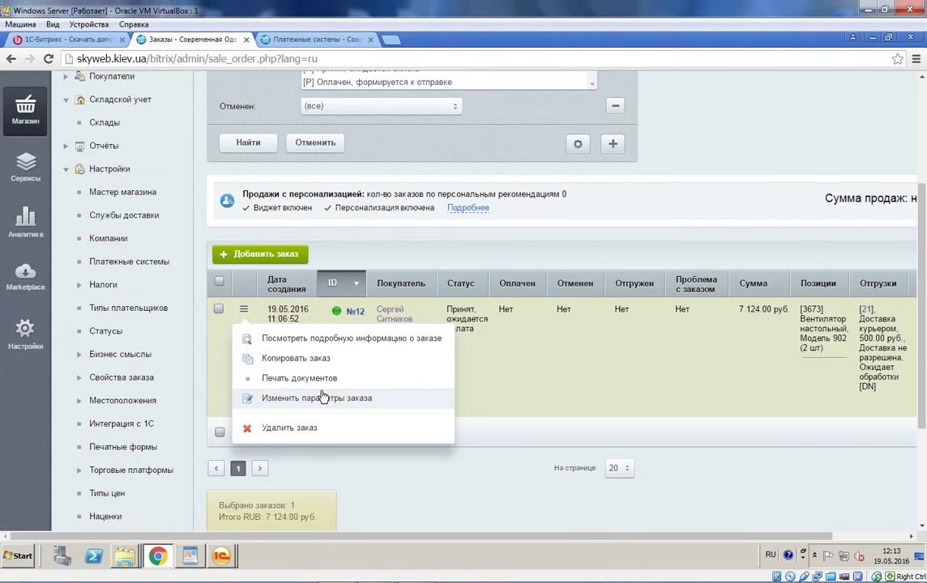
click(294, 353)
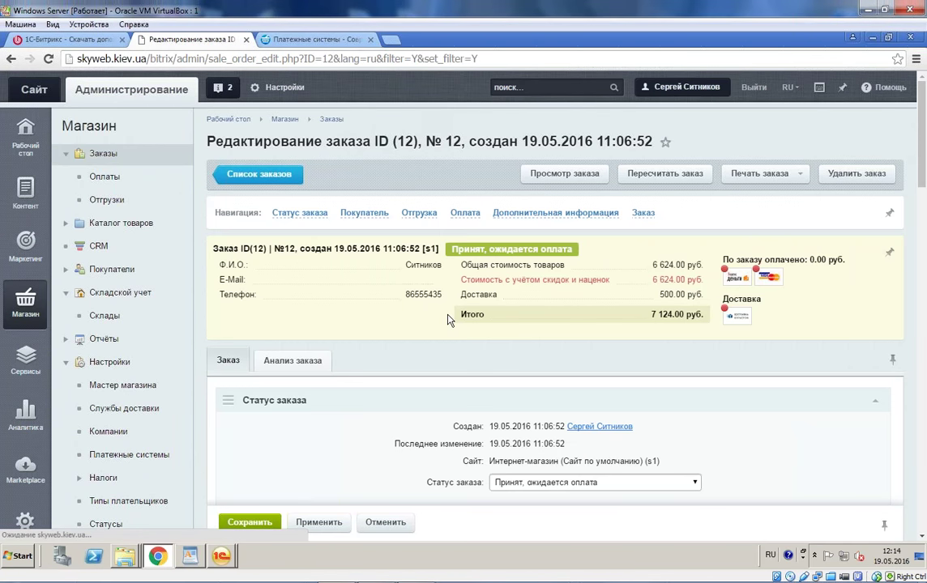
click(620, 482)
click(567, 507)
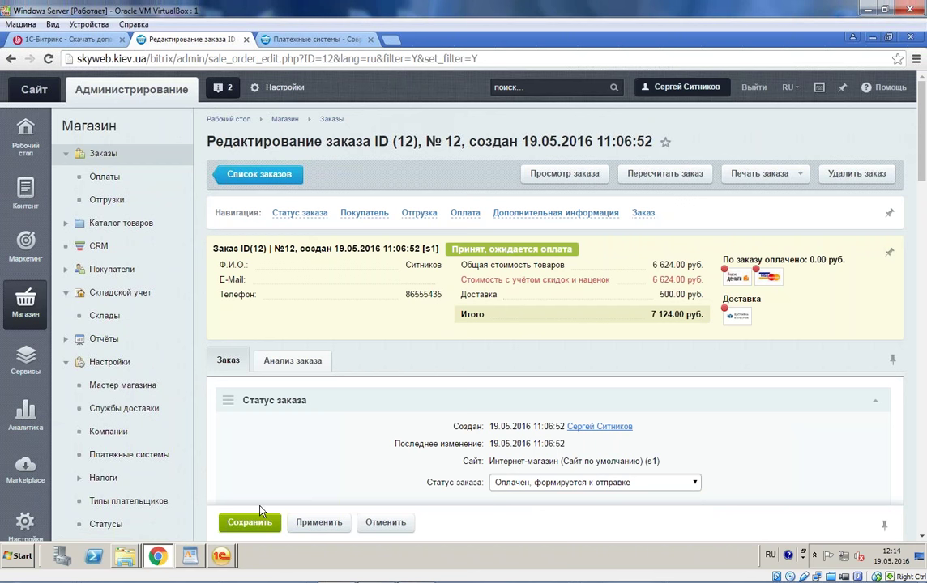
click(249, 522)
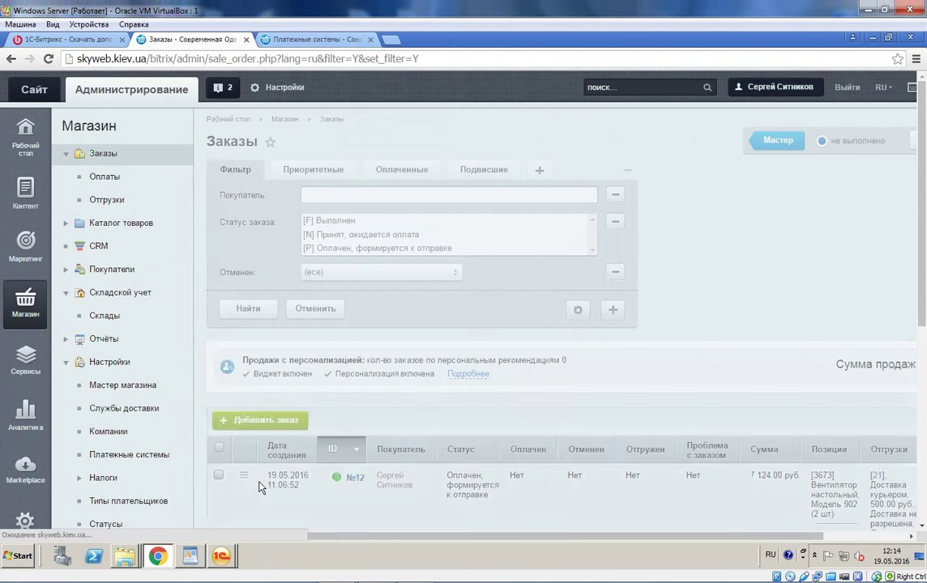
Step: In 1C, confirm saving the exchange settings and run the data exchange with the site
click(219, 555)
click(207, 528)
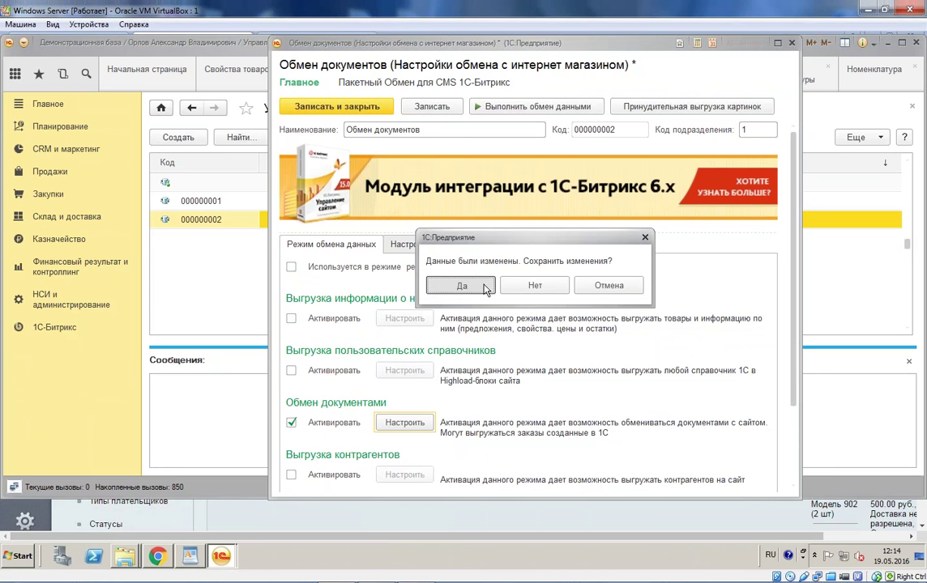
click(485, 289)
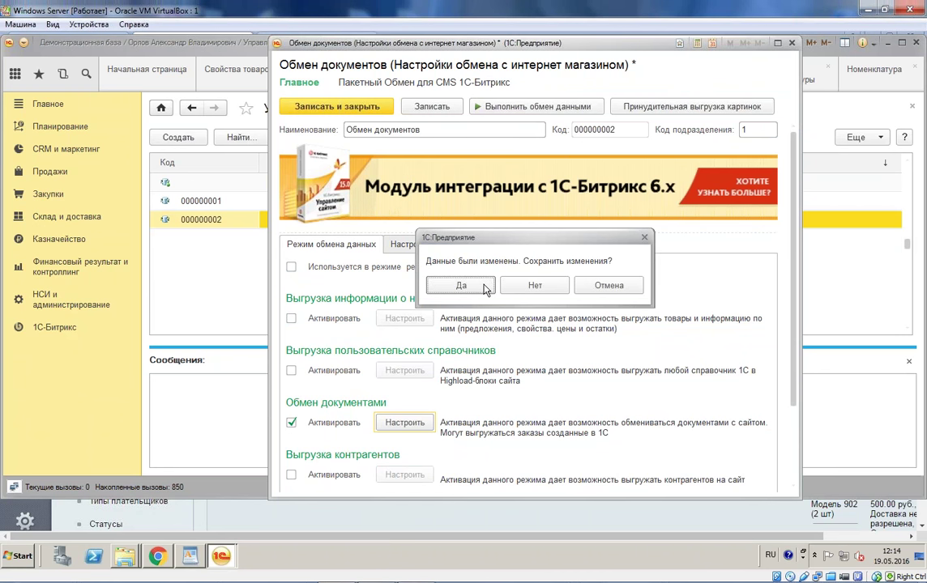
click(435, 137)
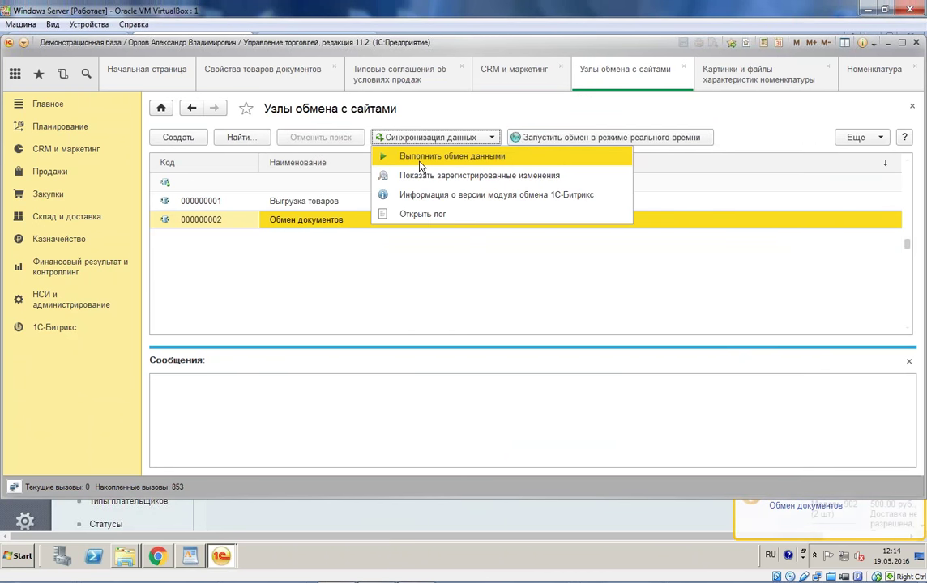
click(421, 165)
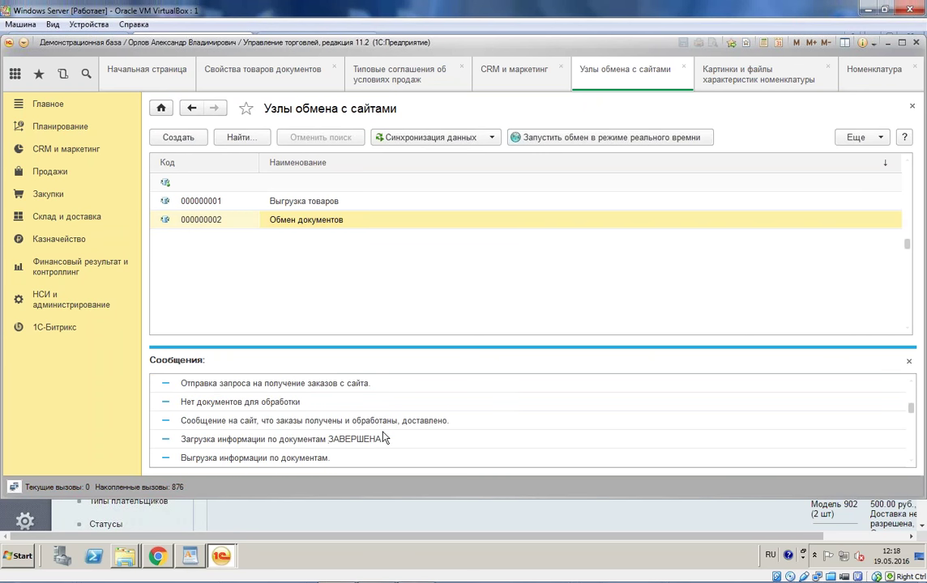
Step: Run the Обмен документов exchange starting from the 19.05.2016 date
scroll(386, 430, up, 2)
click(351, 223)
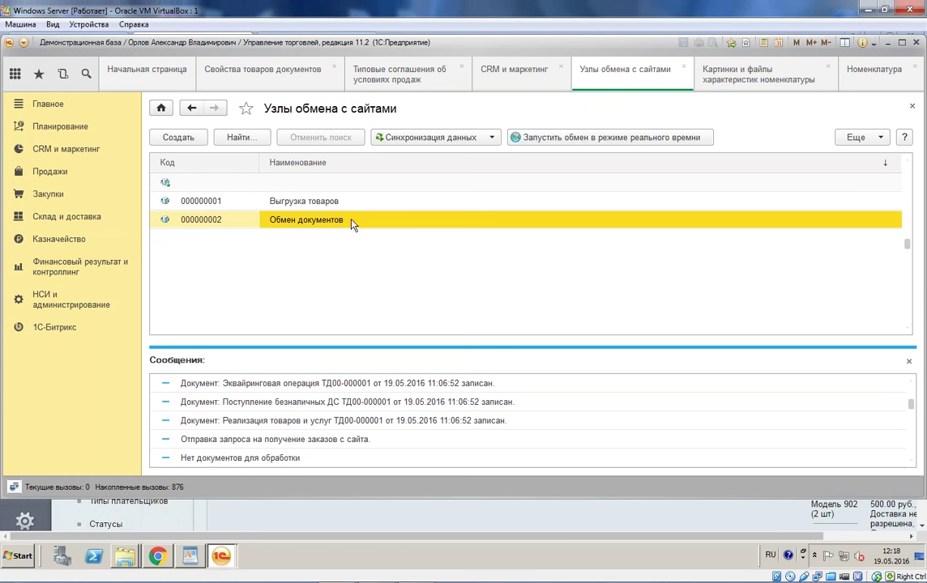
click(418, 143)
click(455, 221)
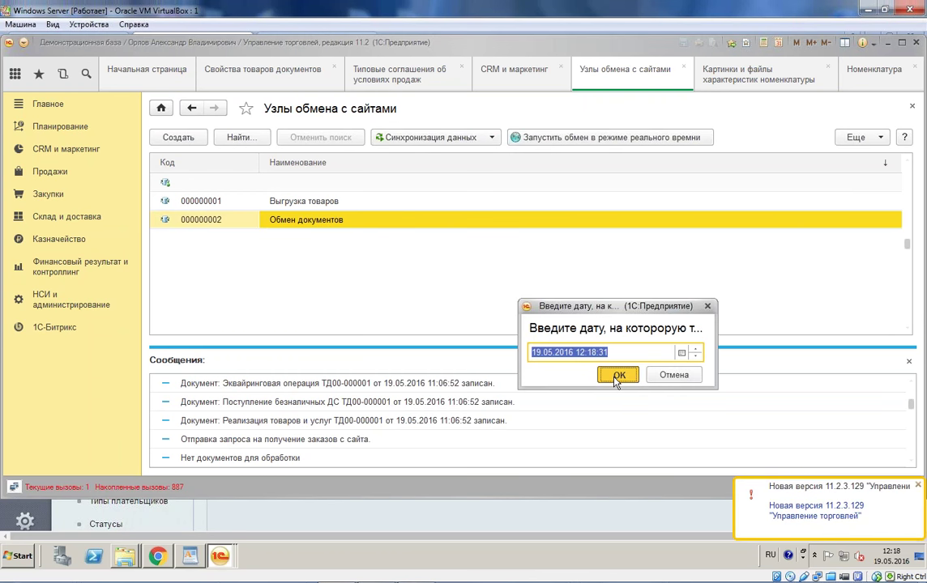
click(619, 376)
Step: Scroll through the Лог на 2016-05-19 log, selecting the processed packet lines
scroll(477, 275, down, 6)
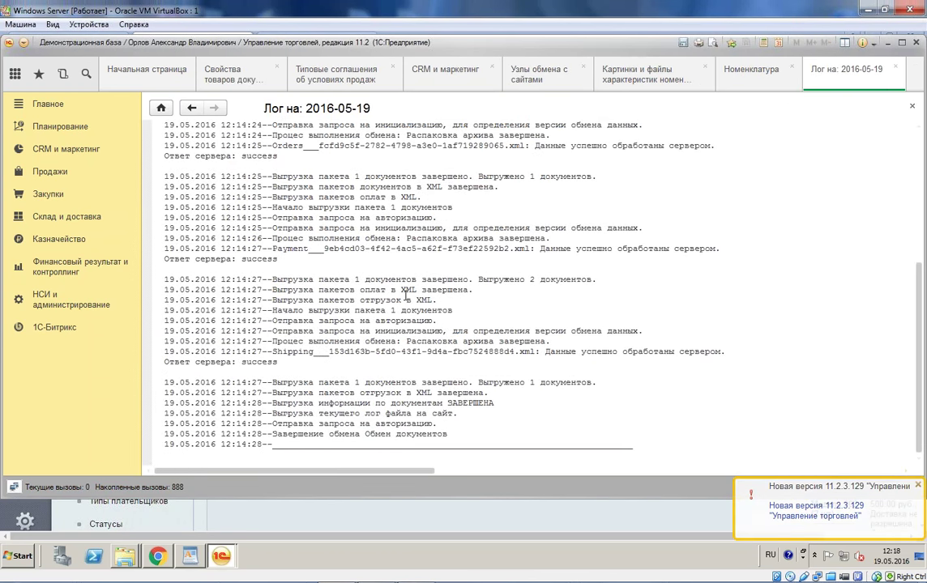
scroll(336, 258, up, 2)
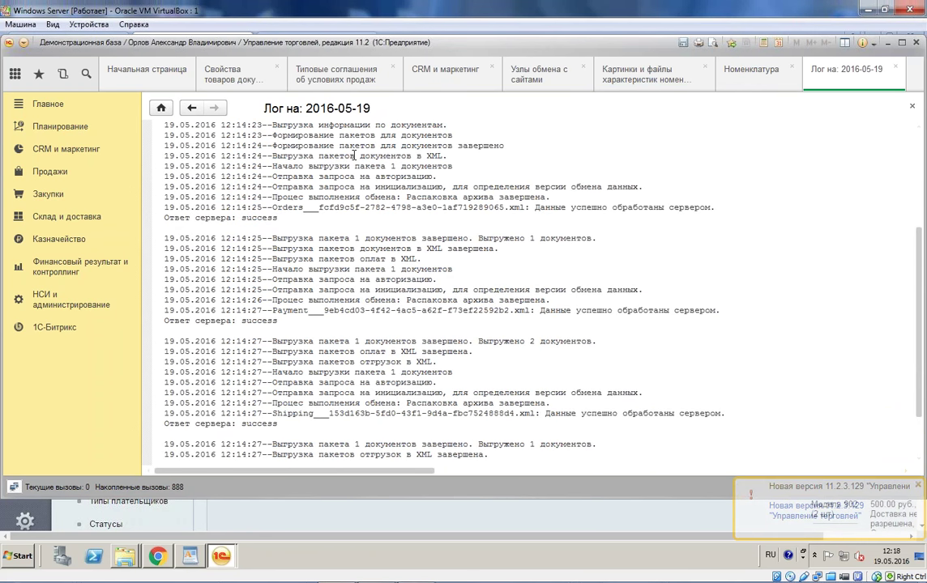
drag(359, 156, 375, 174)
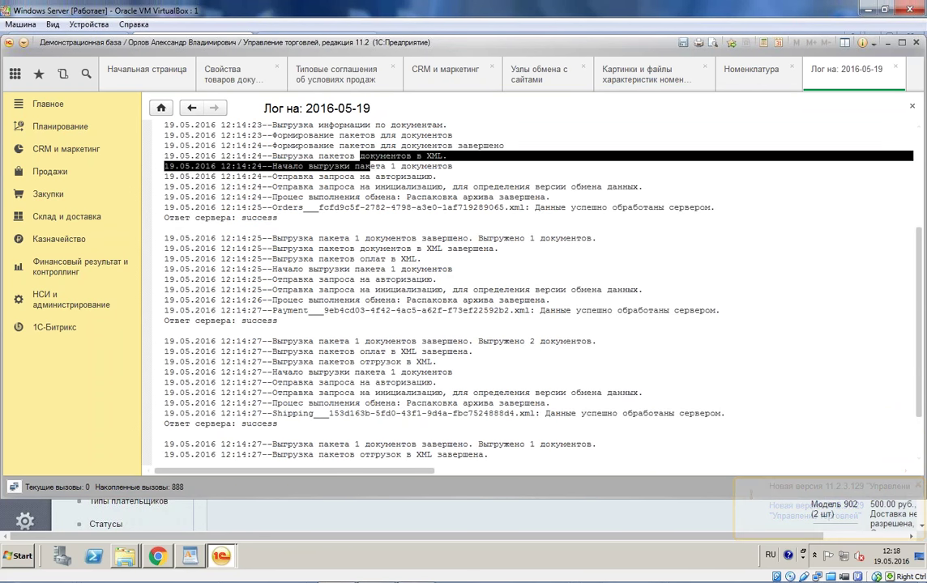
scroll(375, 173, up, 5)
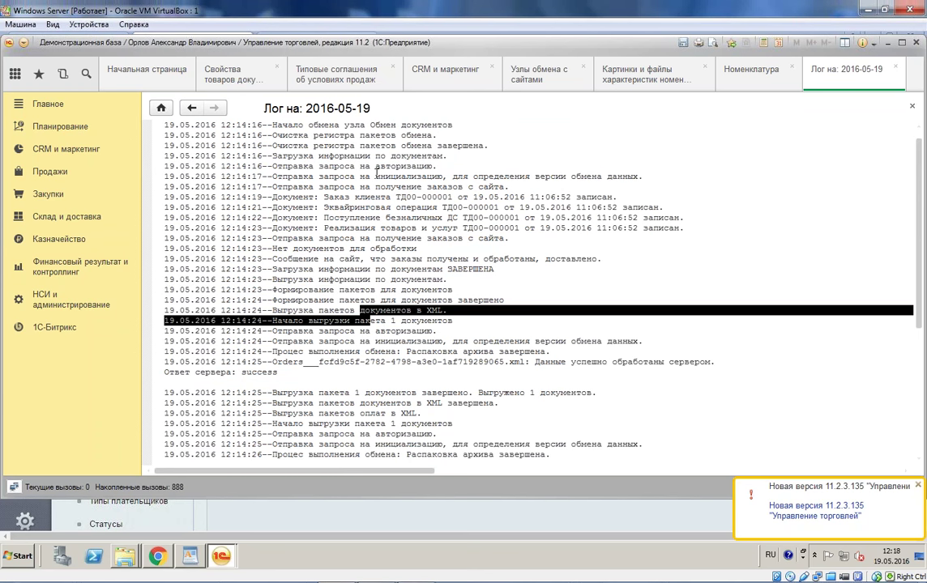
scroll(376, 172, up, 1)
drag(370, 155, 695, 280)
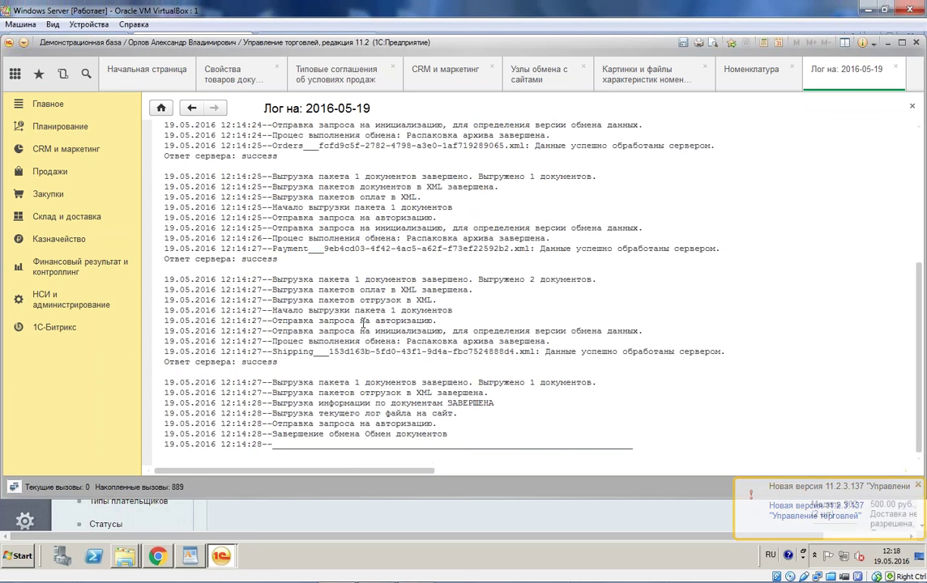
scroll(347, 392, up, 5)
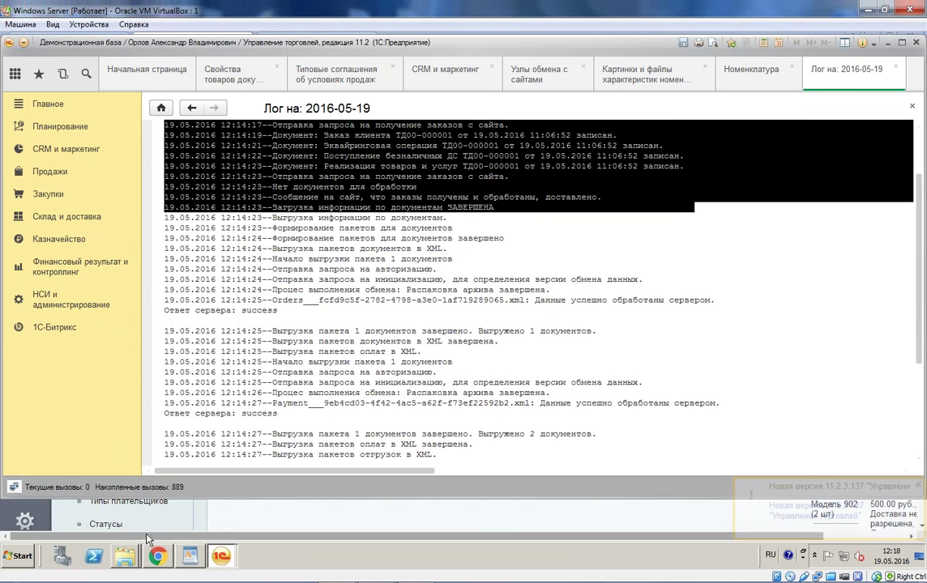
click(158, 555)
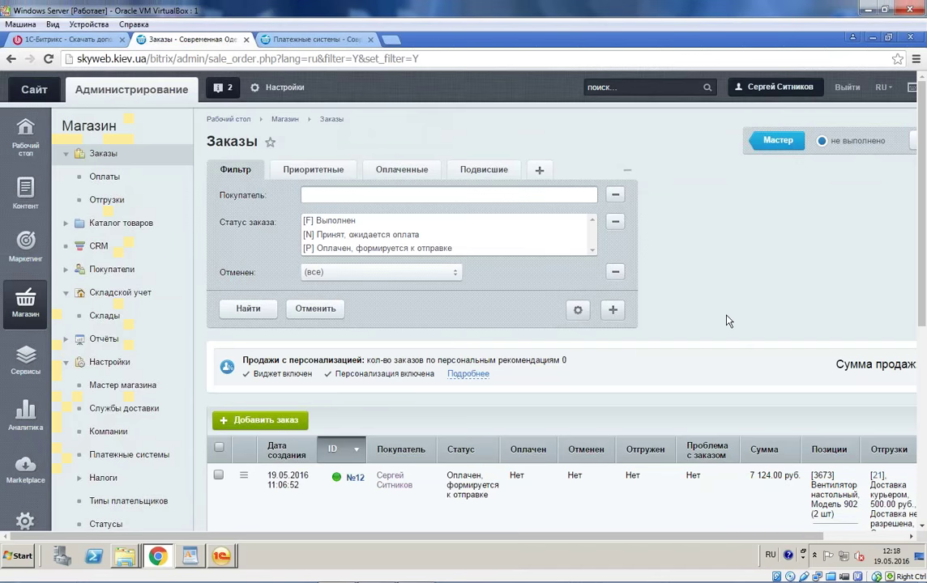
scroll(721, 319, down, 3)
scroll(717, 317, down, 1)
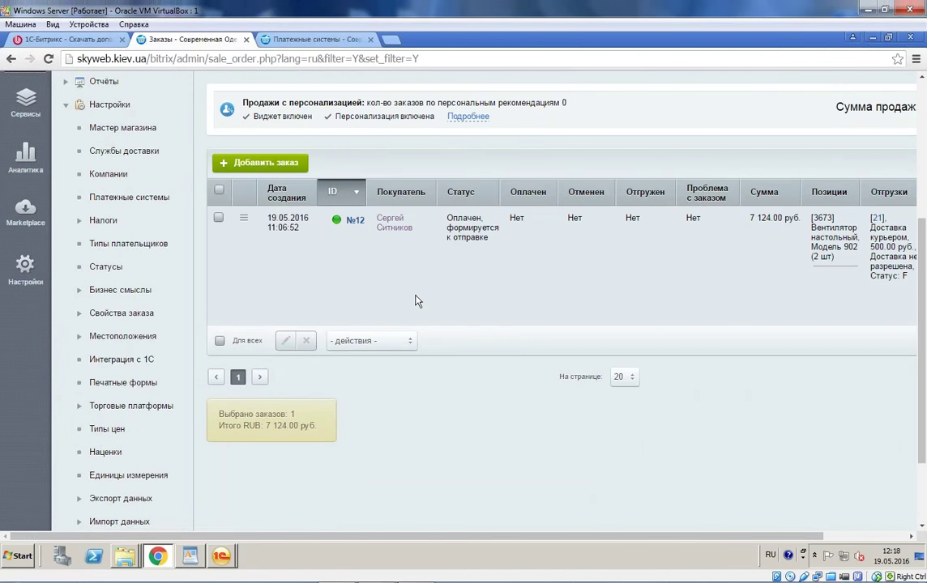
click(226, 529)
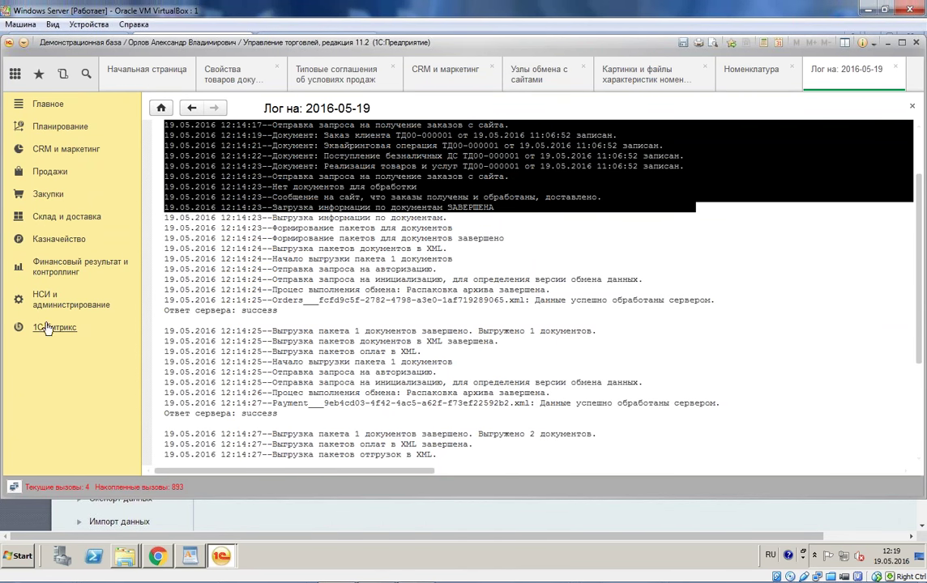
Step: Open customer order ТД00-000001 from Продажи and show its Товары lines
click(49, 188)
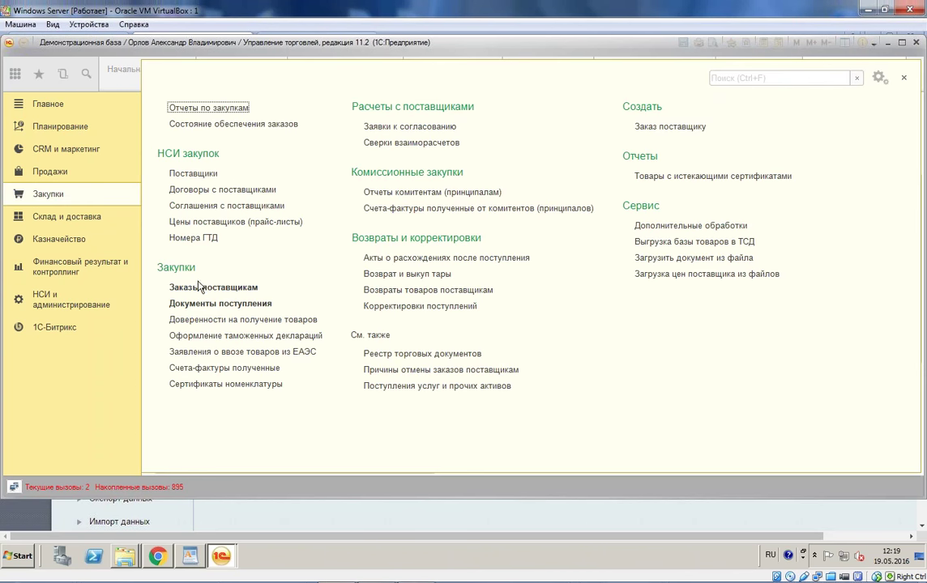
click(56, 174)
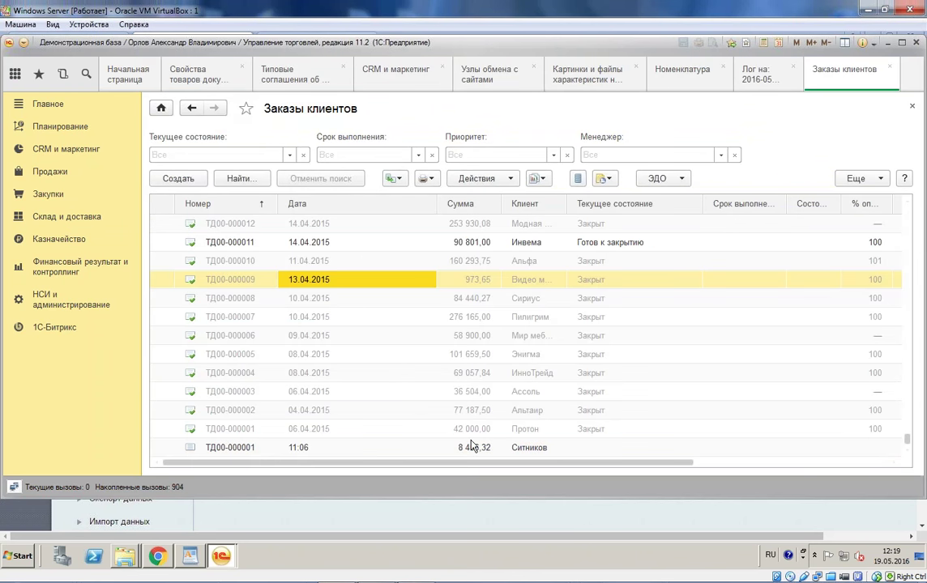
click(472, 445)
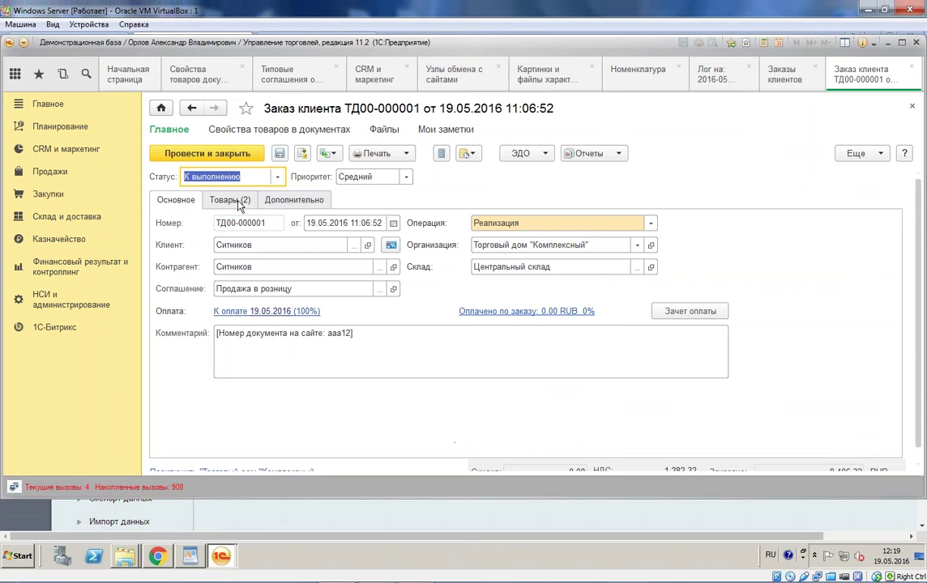
click(230, 202)
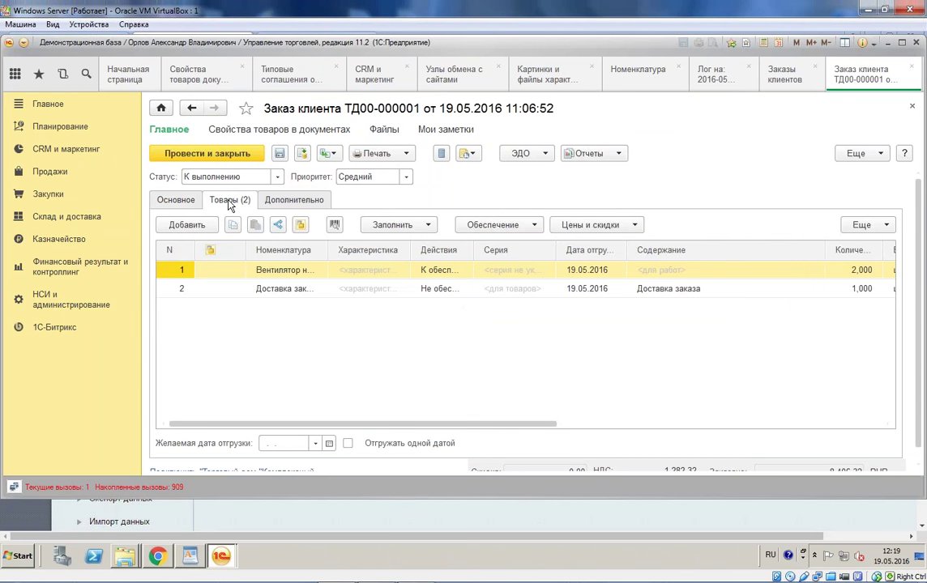
Step: Select the delivery line and open the order's linked-documents report
click(280, 290)
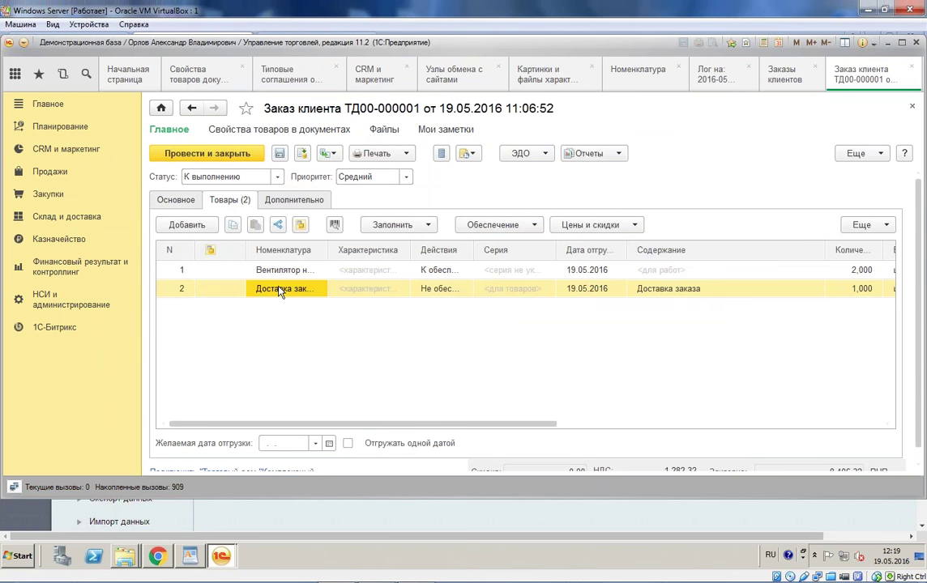
click(592, 154)
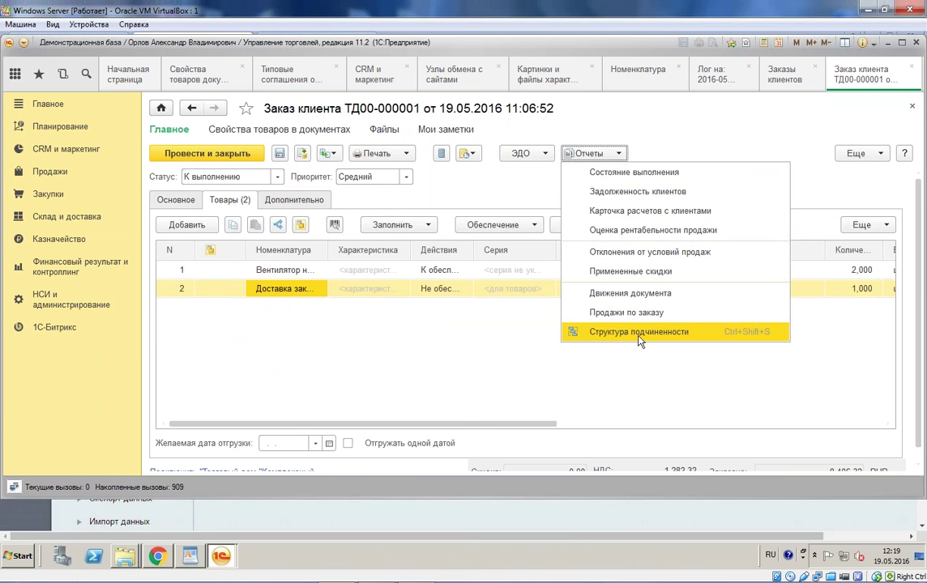
click(639, 332)
Step: Open the linked Реализация товаров и услуг document, postponing the counterparty check
click(290, 197)
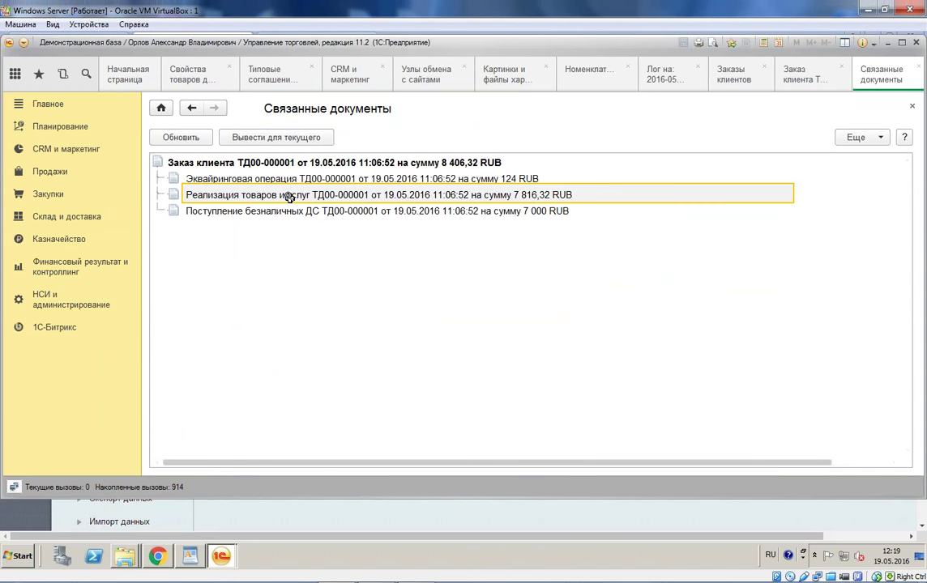
double_click(289, 197)
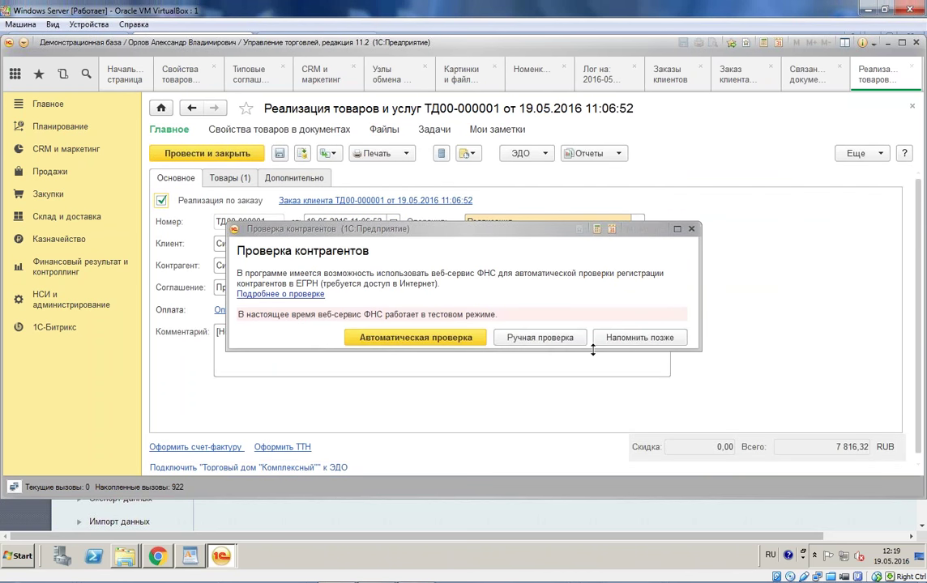
click(640, 338)
Step: Check the sale's goods and 500 delivery sum, then return to order ТД00-000001
click(236, 178)
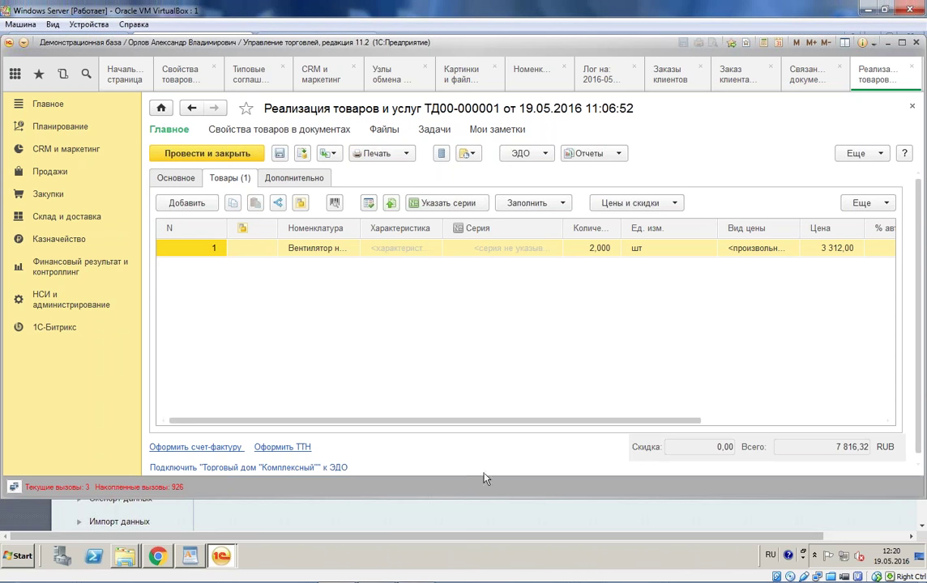
click(267, 177)
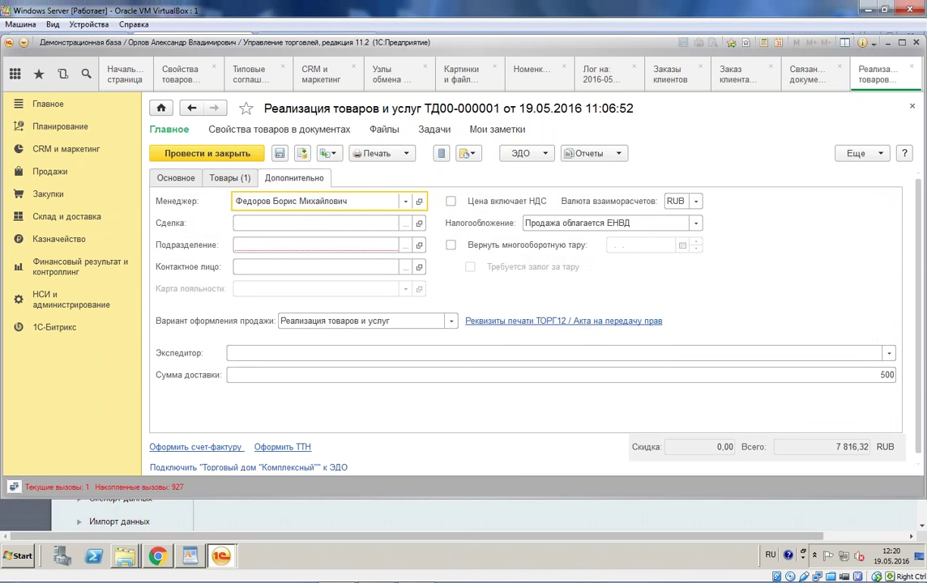
click(892, 379)
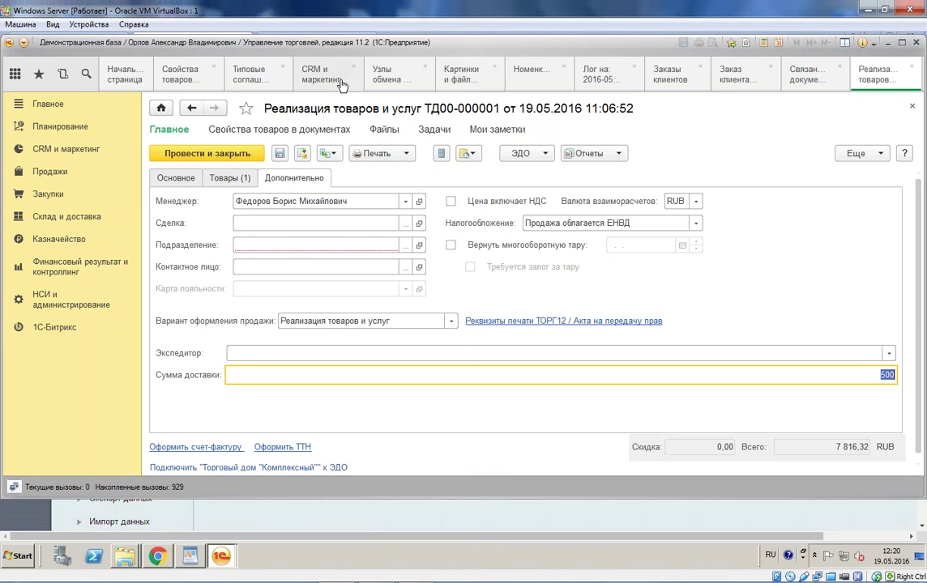
click(671, 73)
click(736, 74)
Step: Change the fan line's quantity in the Товары table from 2 to 3
drag(535, 432, 553, 432)
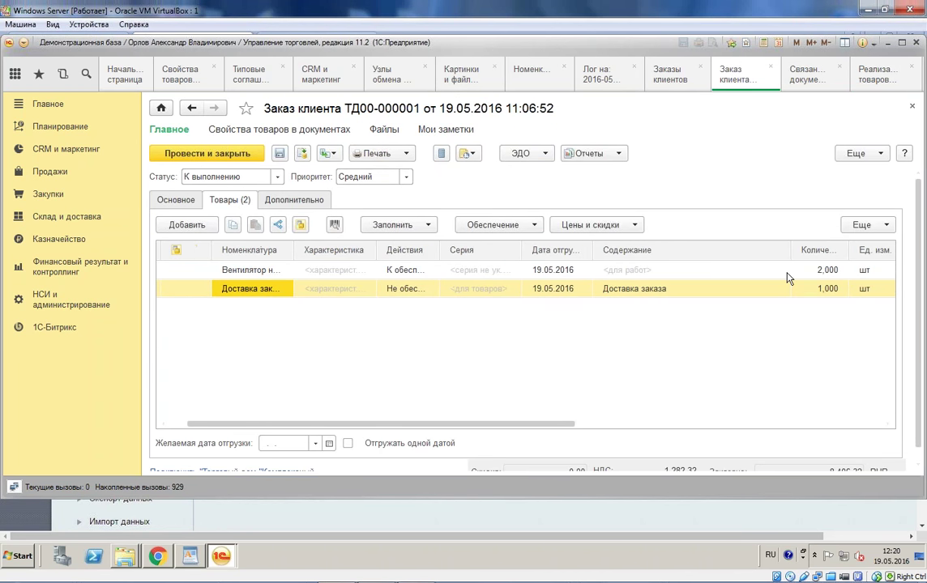
click(797, 272)
click(809, 272)
key(Delete)
text(3)
click(354, 314)
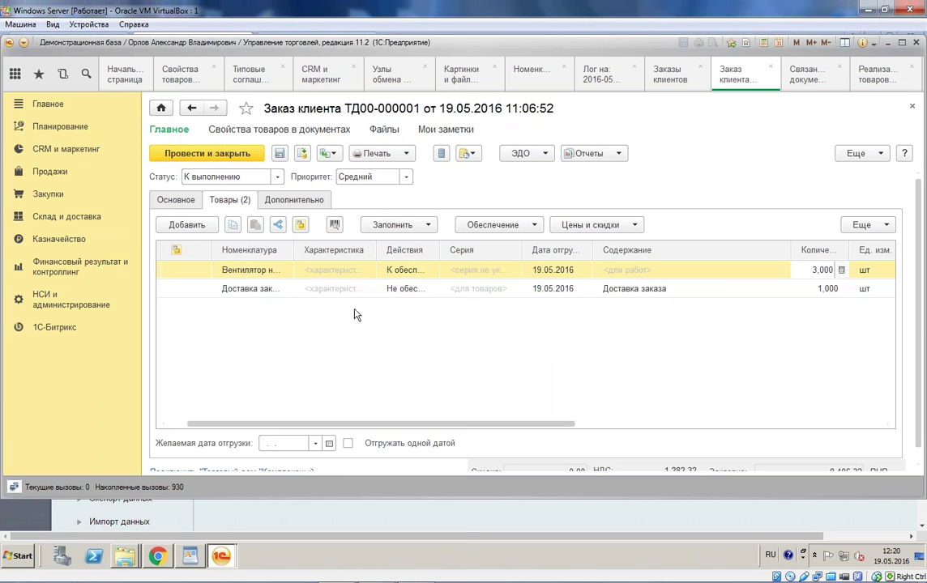
Step: Set the order status to На согласовании and save the order
click(258, 176)
click(243, 194)
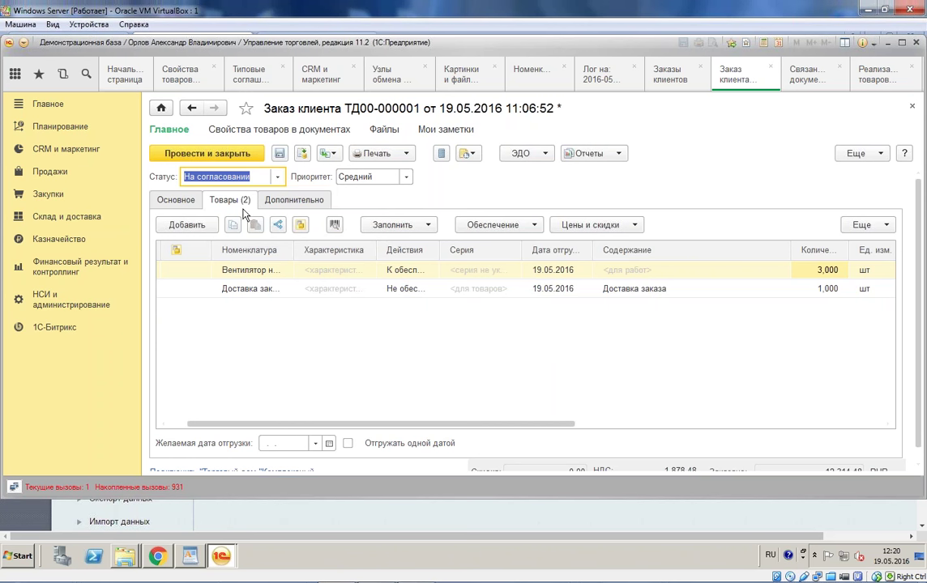
click(280, 155)
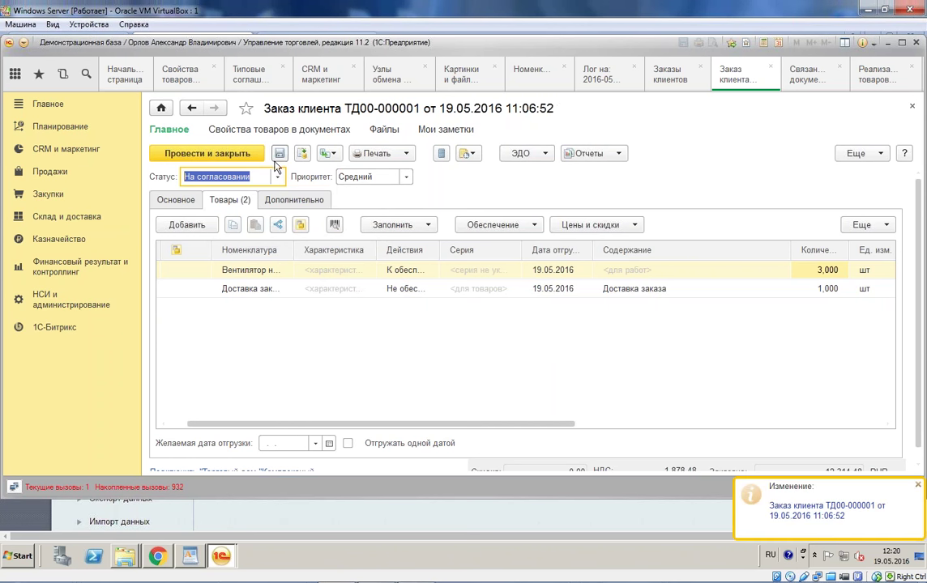
click(217, 548)
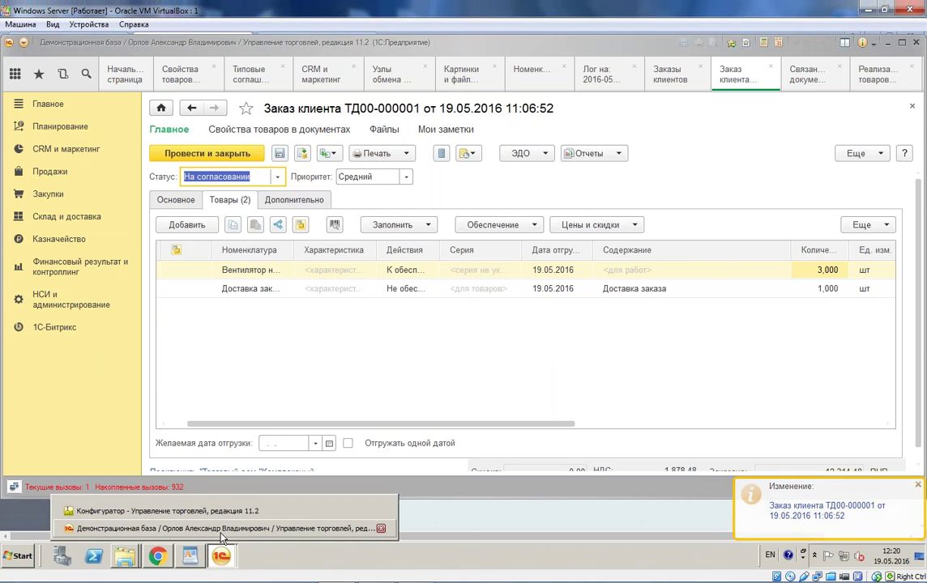
click(156, 563)
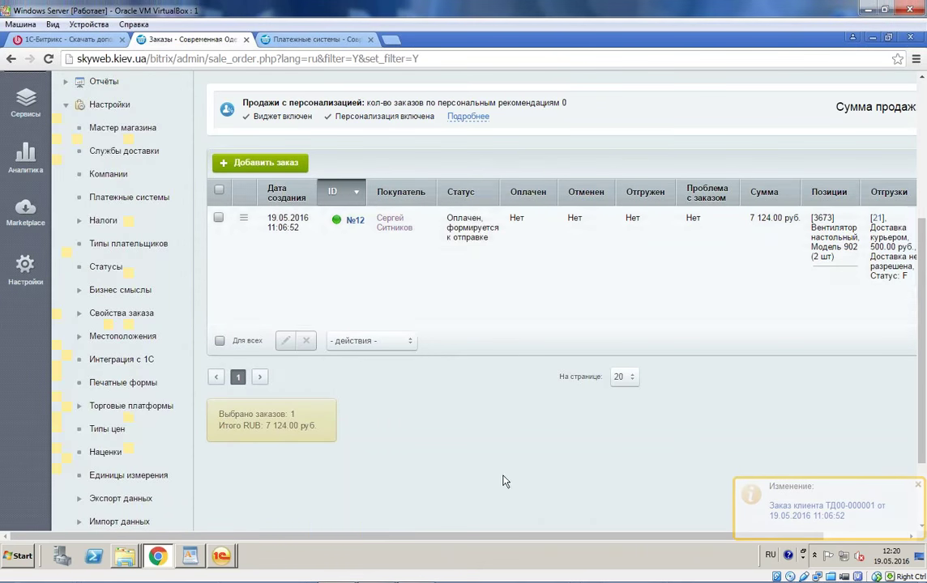
key(F5)
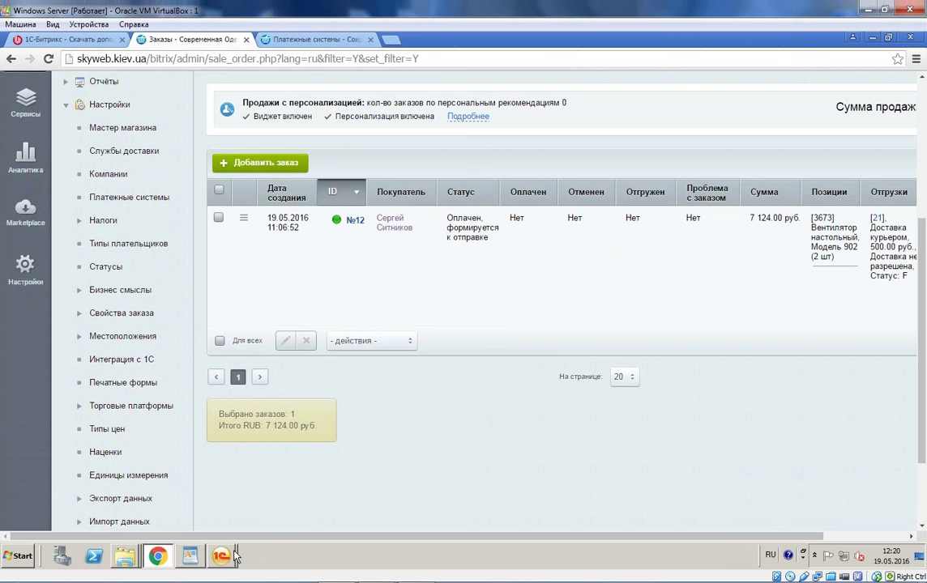
click(221, 556)
click(202, 530)
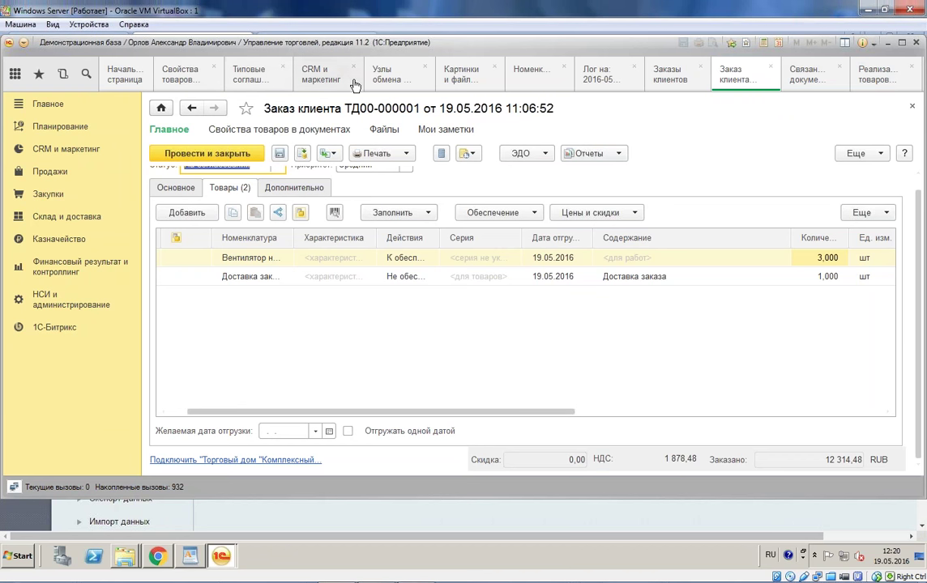
Step: Run the Обмен документов data exchange with the site, then reload the site's order list
click(382, 75)
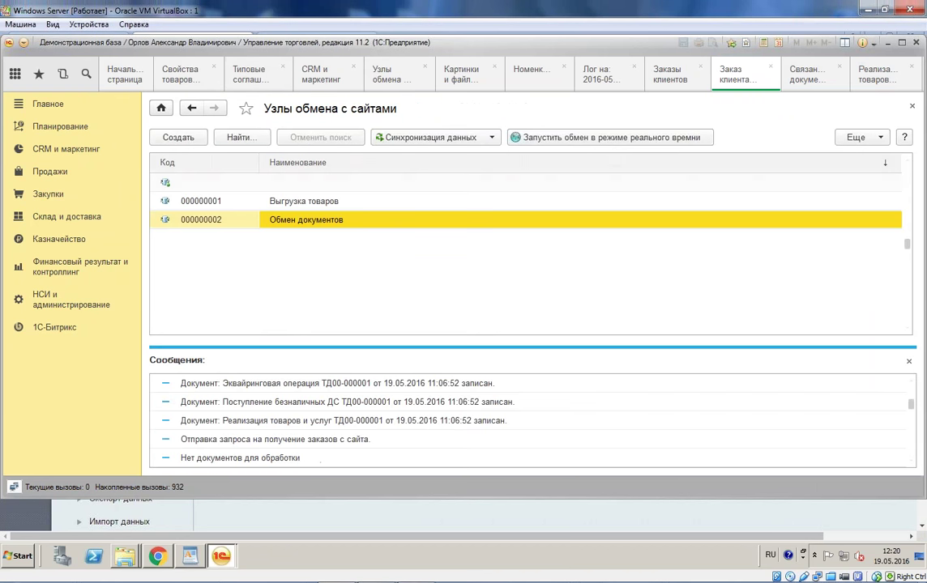
click(450, 139)
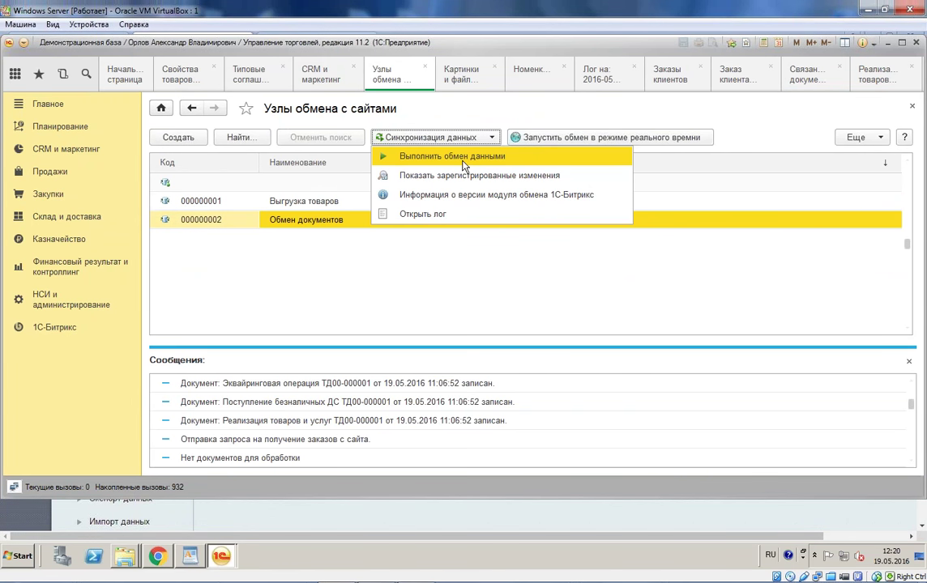
click(463, 162)
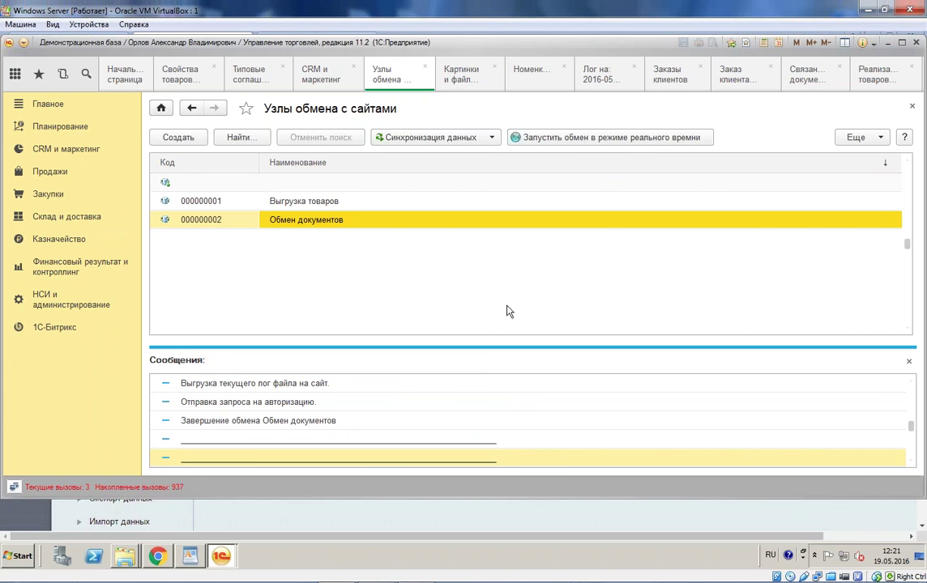
click(369, 457)
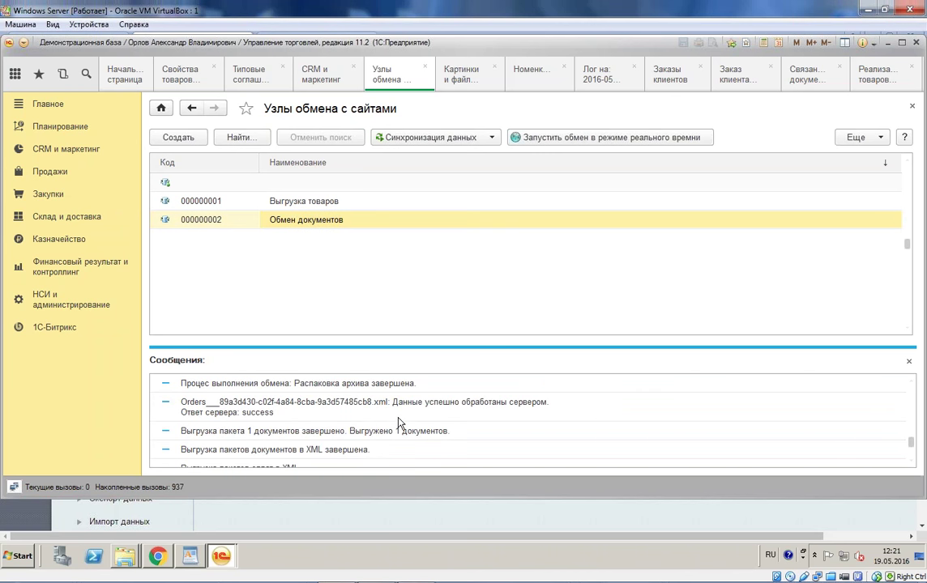
scroll(398, 423, up, 4)
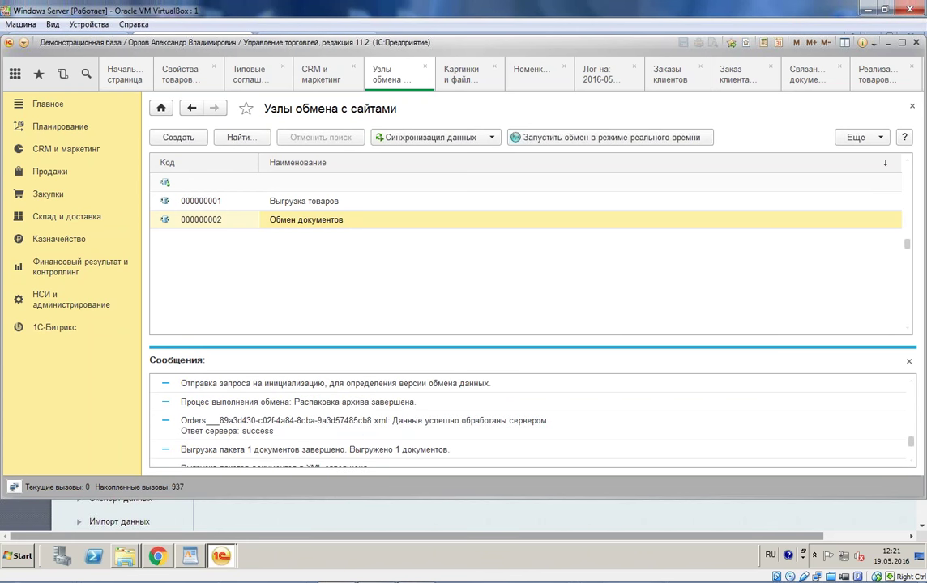
click(157, 556)
key(F5)
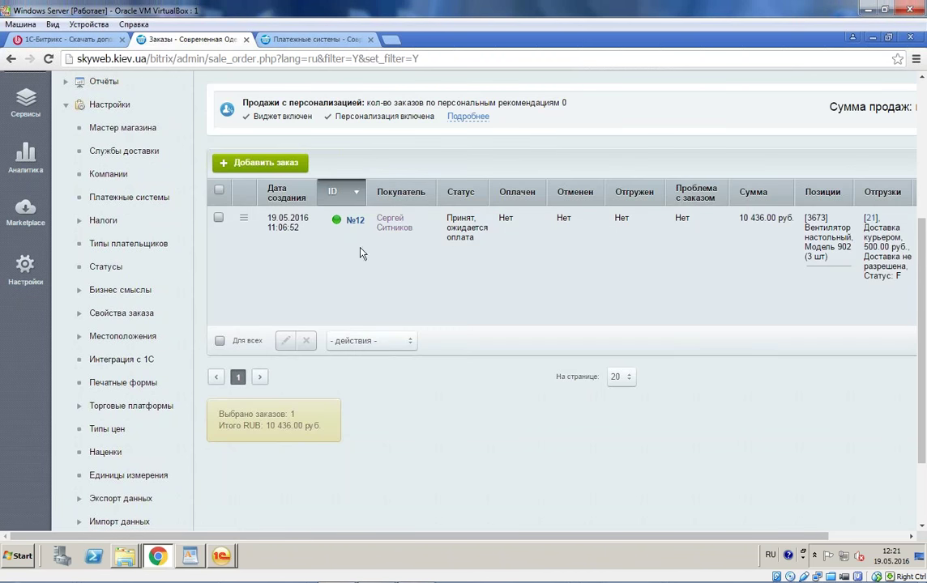
Step: Confirm order №12's status reads Принят, ожидается оплата, then return to the 1C exchange window
drag(447, 218, 483, 237)
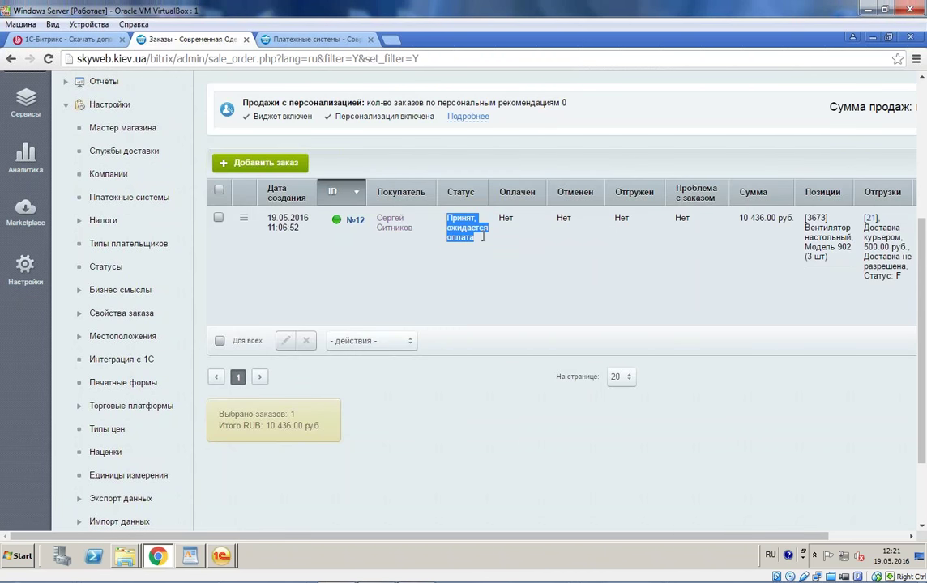
click(546, 403)
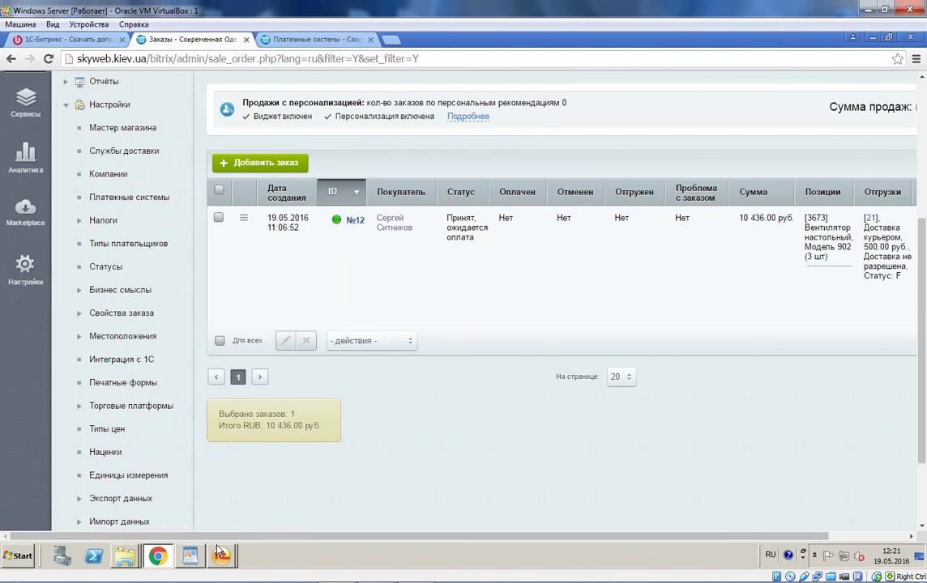
click(221, 556)
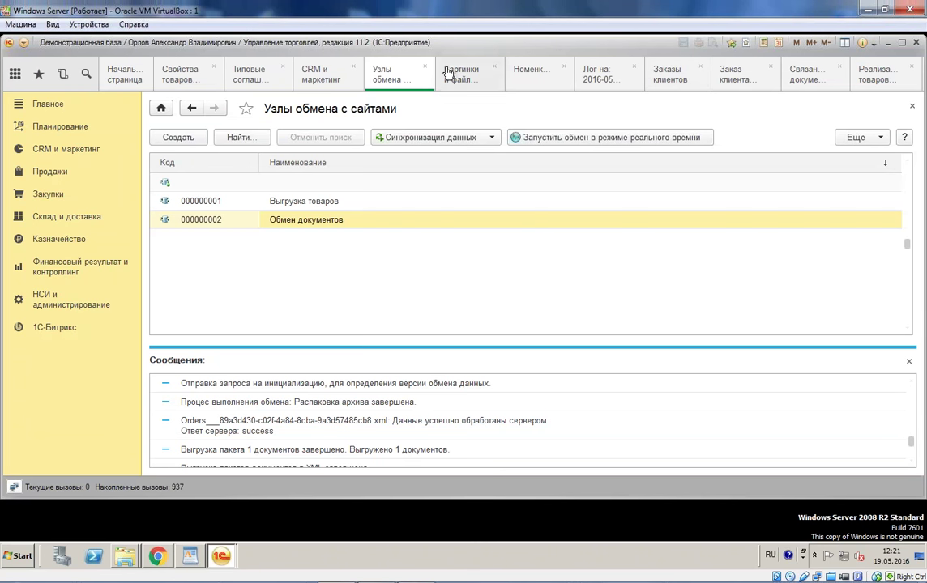
Step: Open customer order ТД00-000001 and review its goods, prices and 12 314,48 total
click(669, 79)
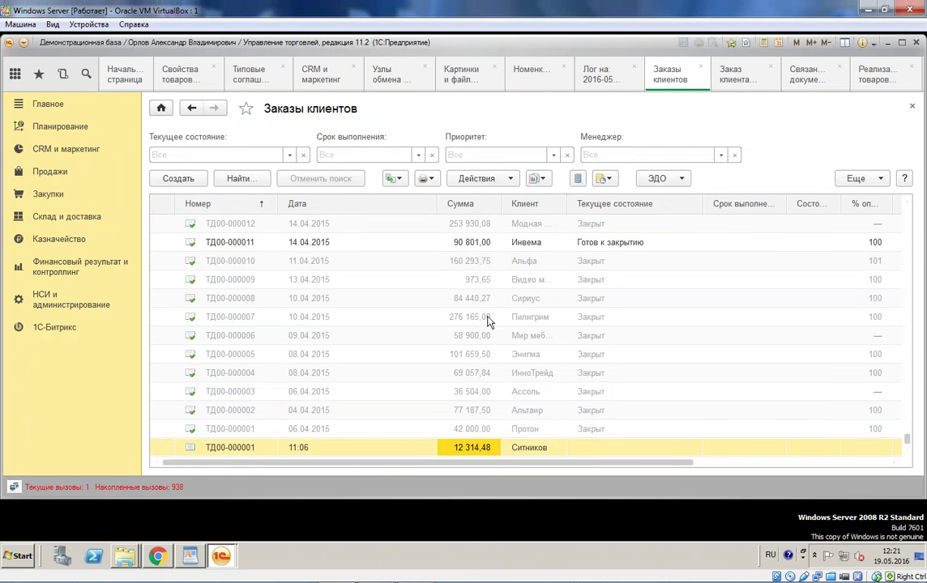
double_click(474, 447)
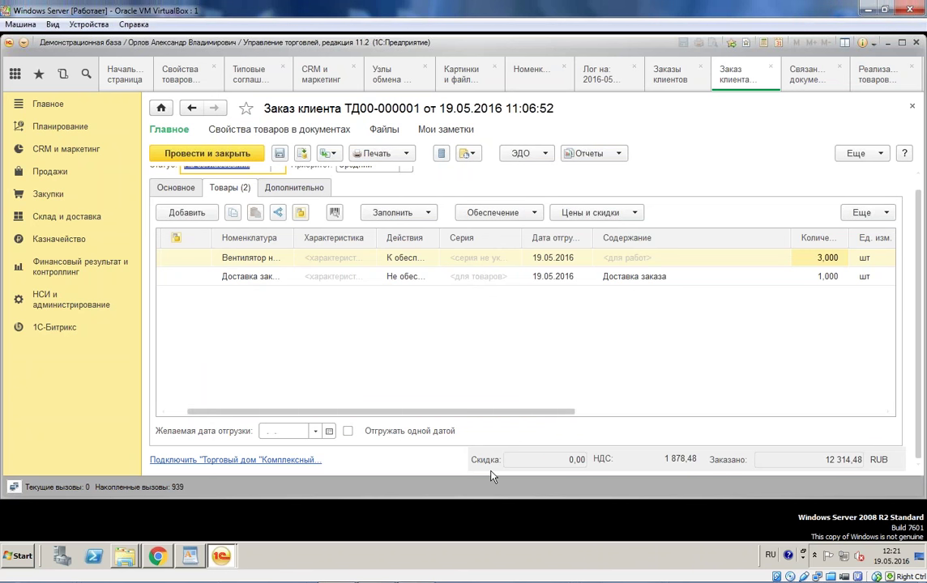
drag(571, 411, 925, 422)
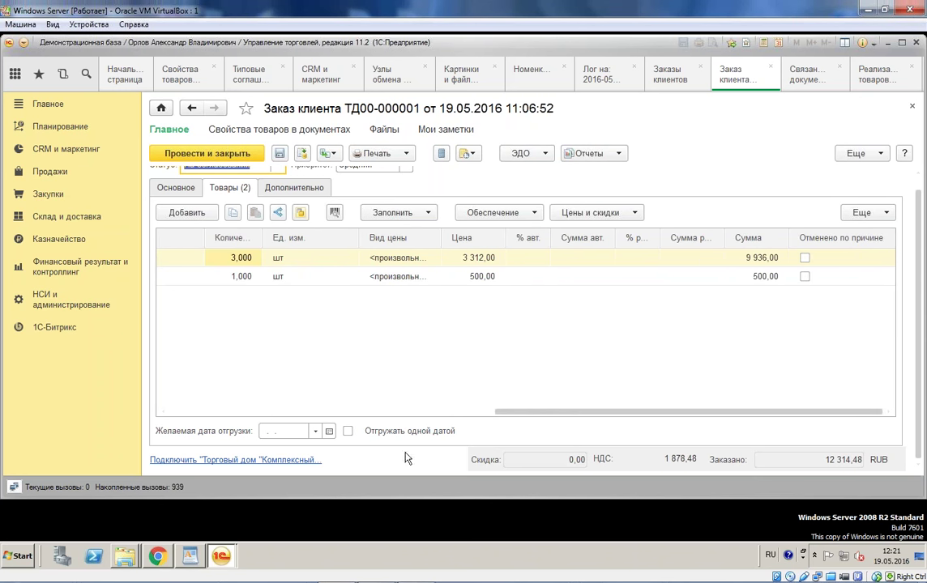
click(160, 556)
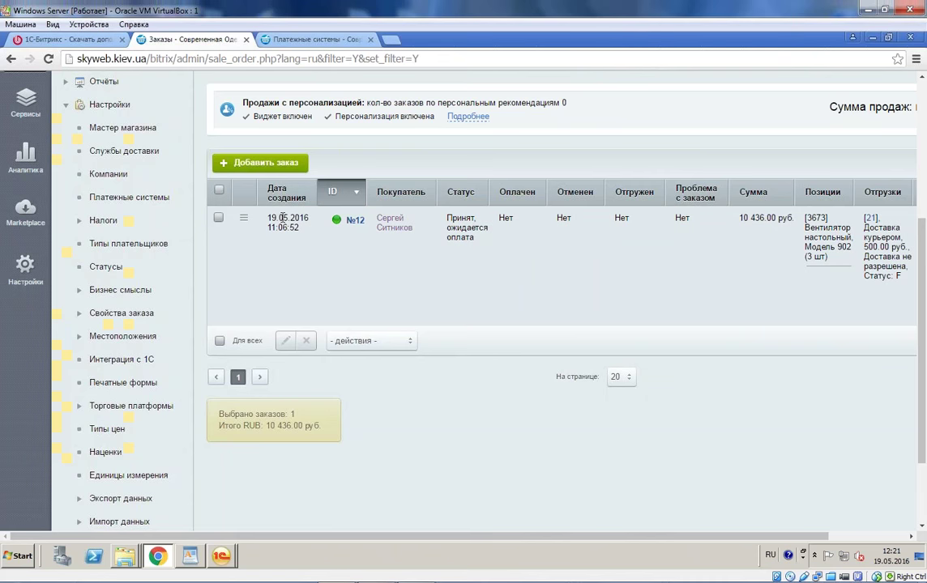
Step: Open order №12 for editing: 3 fans at 3 312.00 руб., 500.00 delivery, 10 436.00 руб. total
click(243, 217)
click(306, 308)
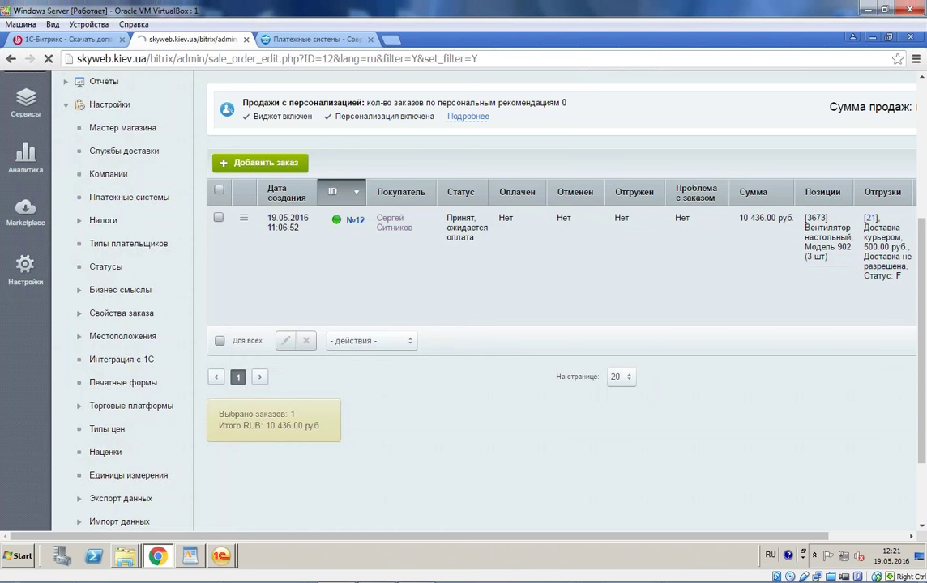
scroll(425, 288, down, 3)
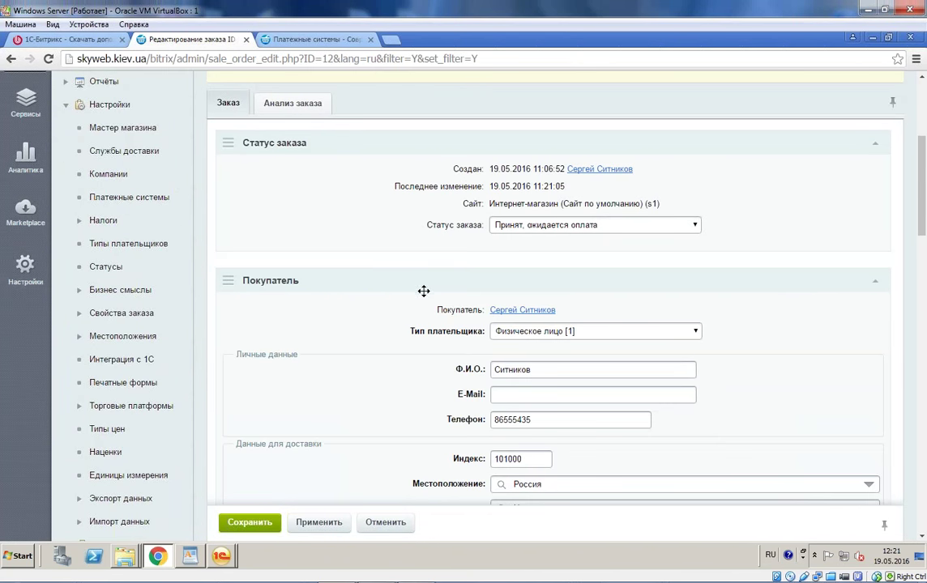
scroll(420, 309, down, 10)
scroll(420, 309, down, 2)
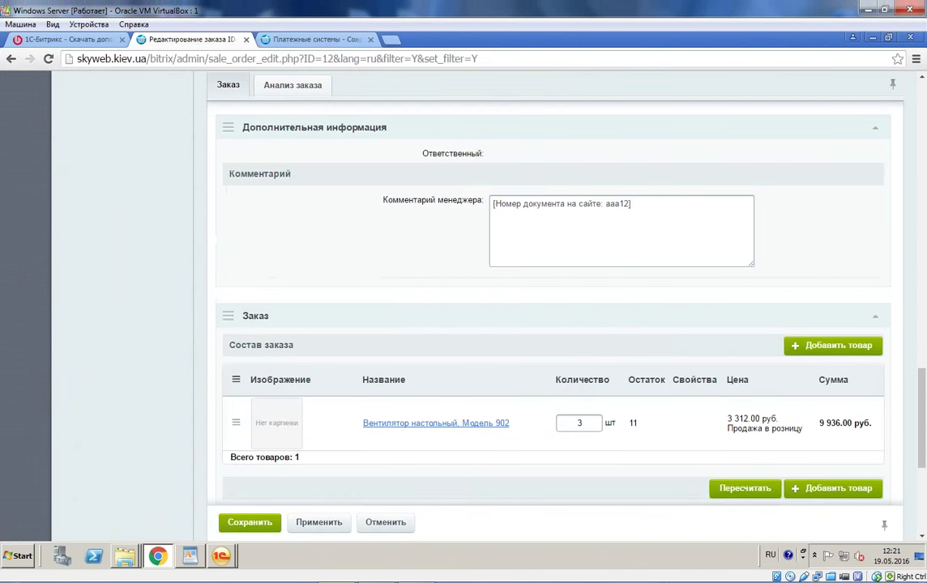
drag(757, 419, 726, 418)
scroll(726, 444, down, 1)
scroll(726, 444, down, 3)
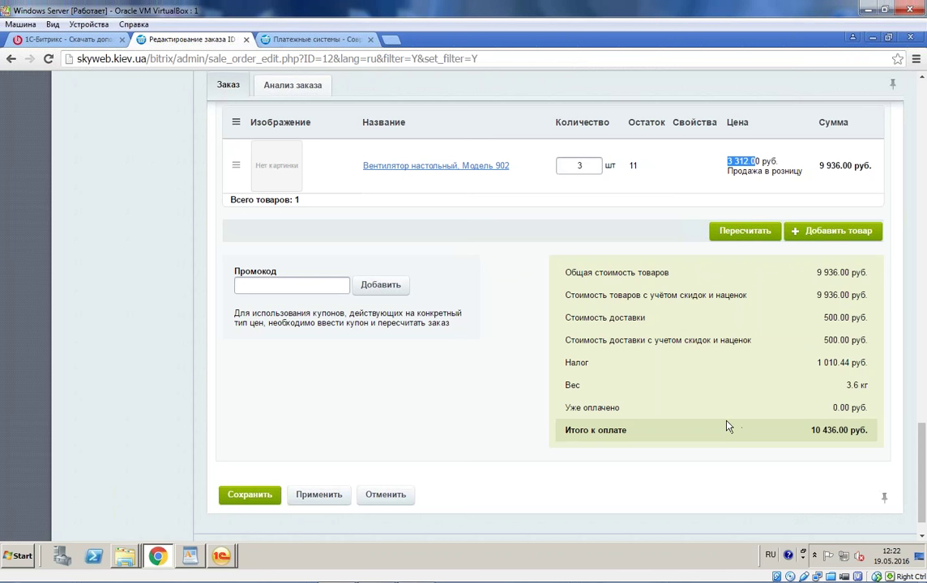
click(221, 556)
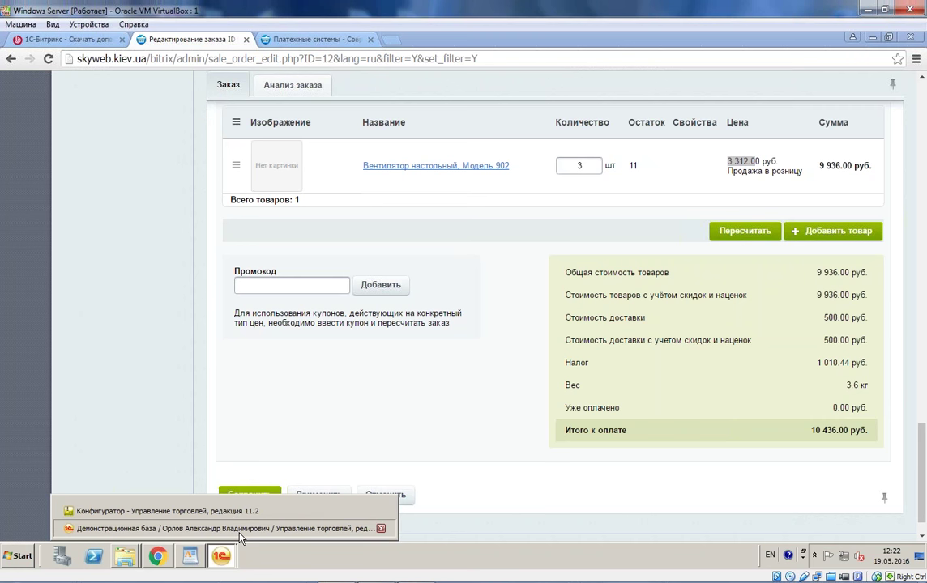
Step: Show the Структура подчиненности report of documents linked to order ТД00-000001
click(239, 530)
drag(810, 413, 478, 413)
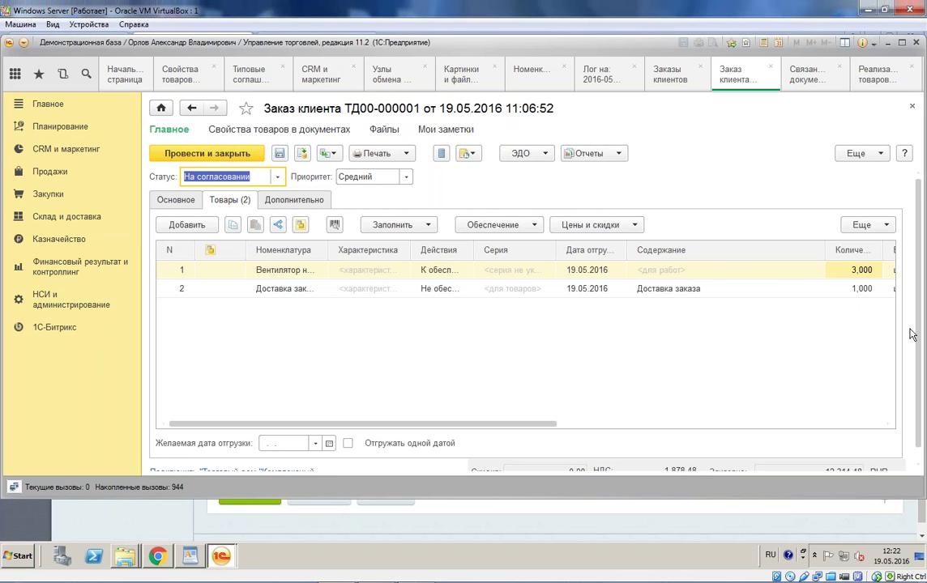
click(716, 185)
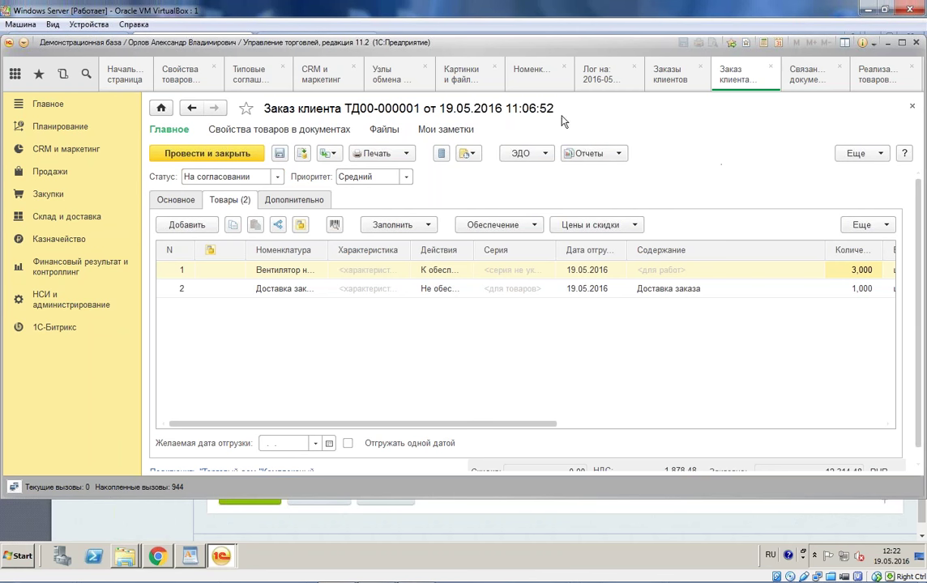
click(592, 153)
click(625, 332)
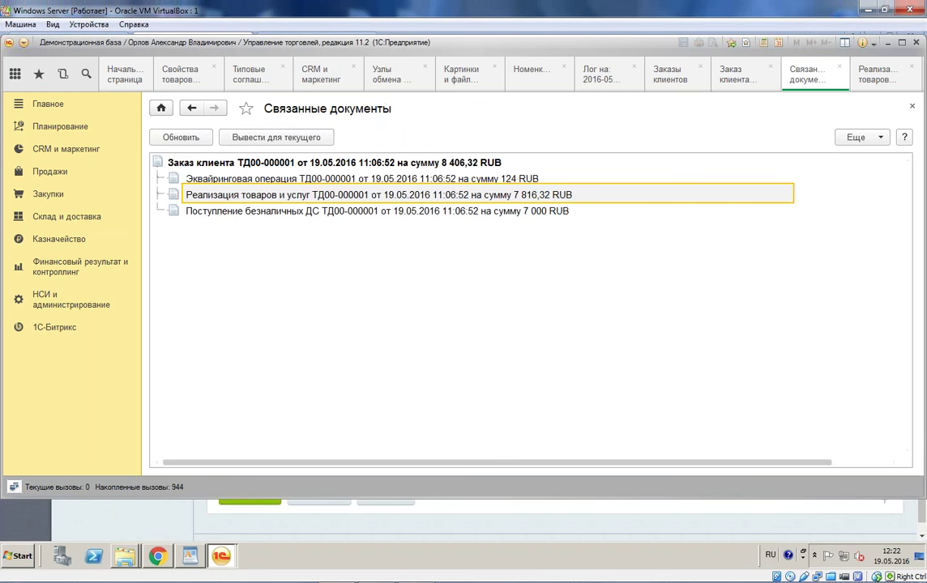
click(312, 180)
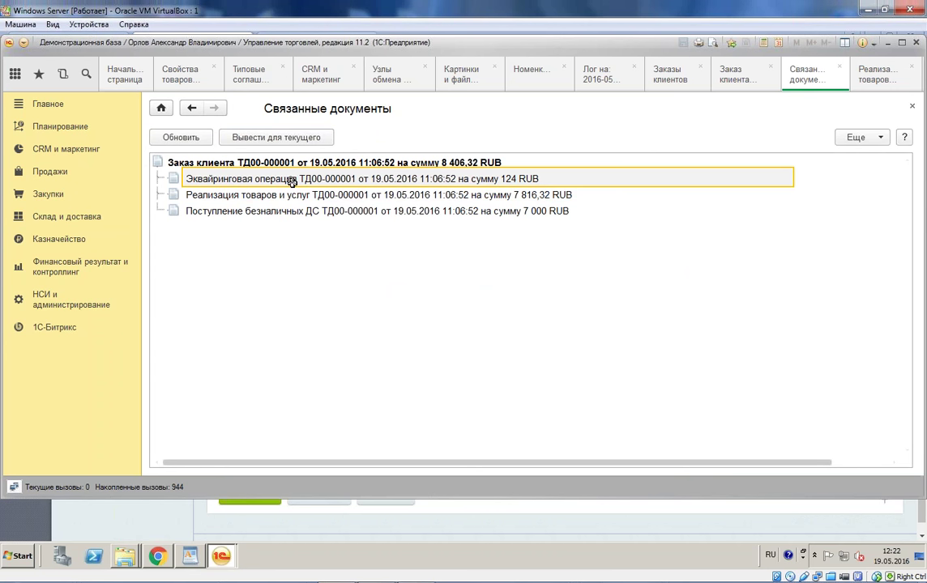
double_click(290, 180)
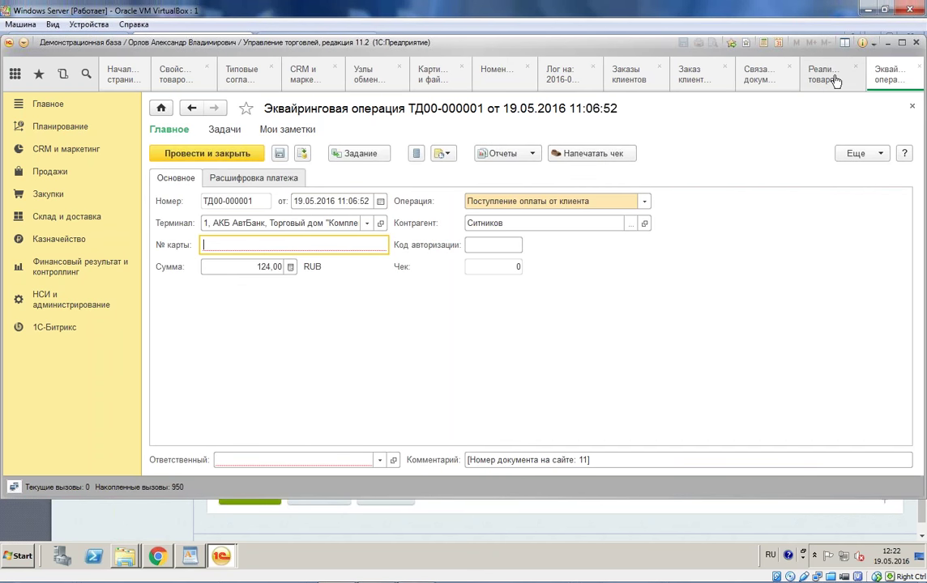
drag(421, 42, 351, 46)
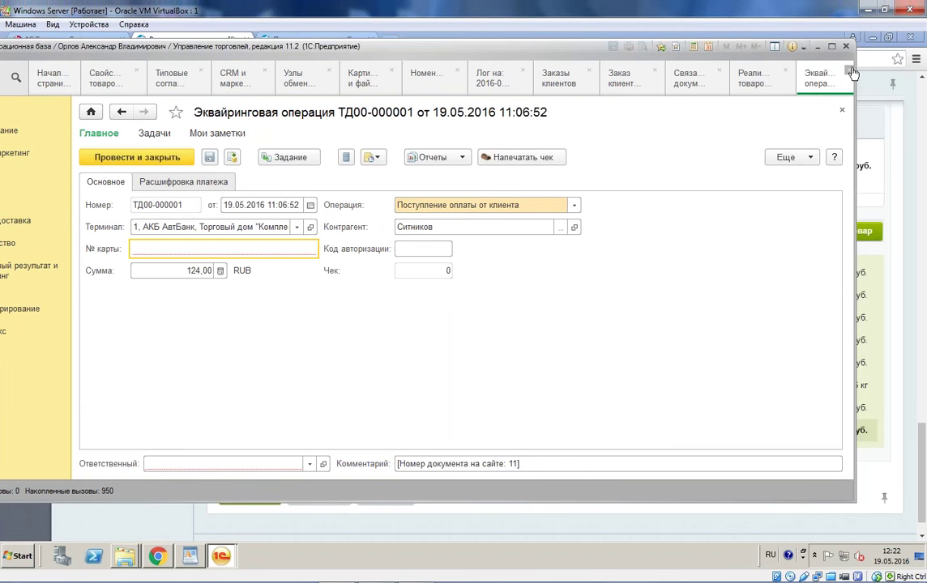
click(689, 78)
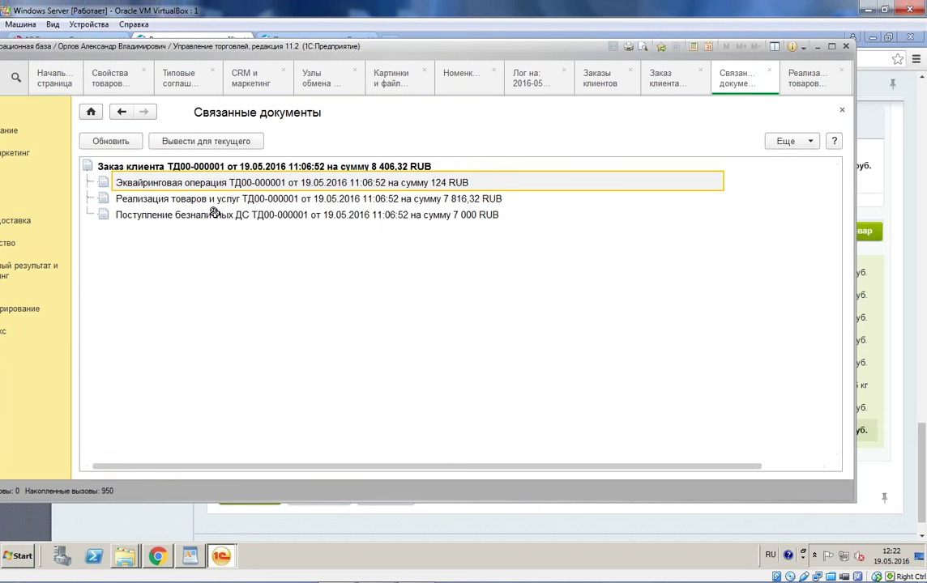
click(199, 221)
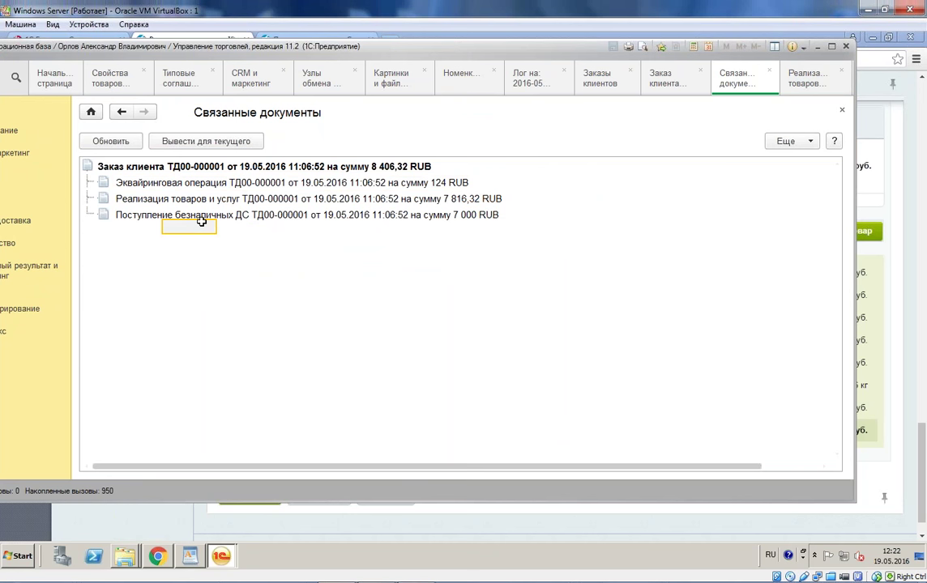
double_click(202, 215)
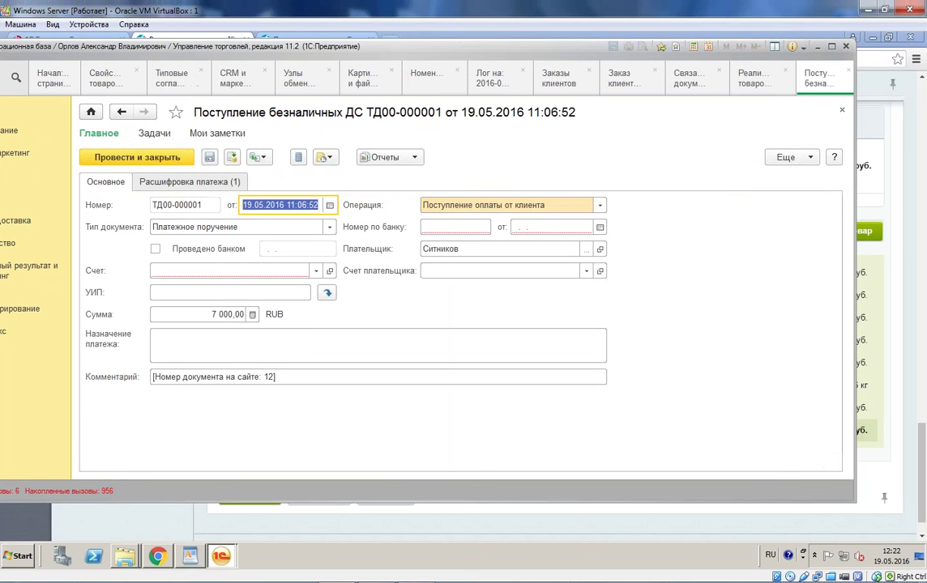
click(217, 271)
key(Down)
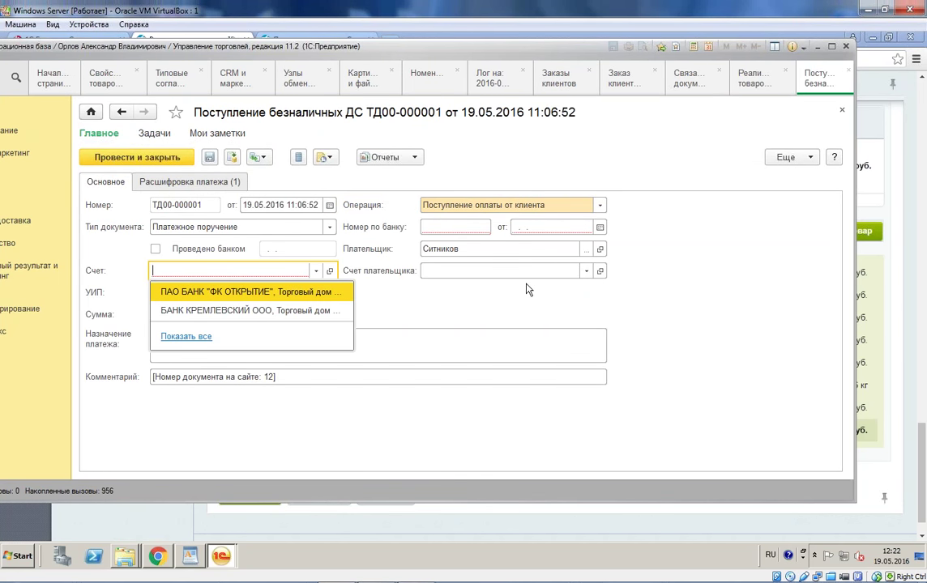
click(532, 227)
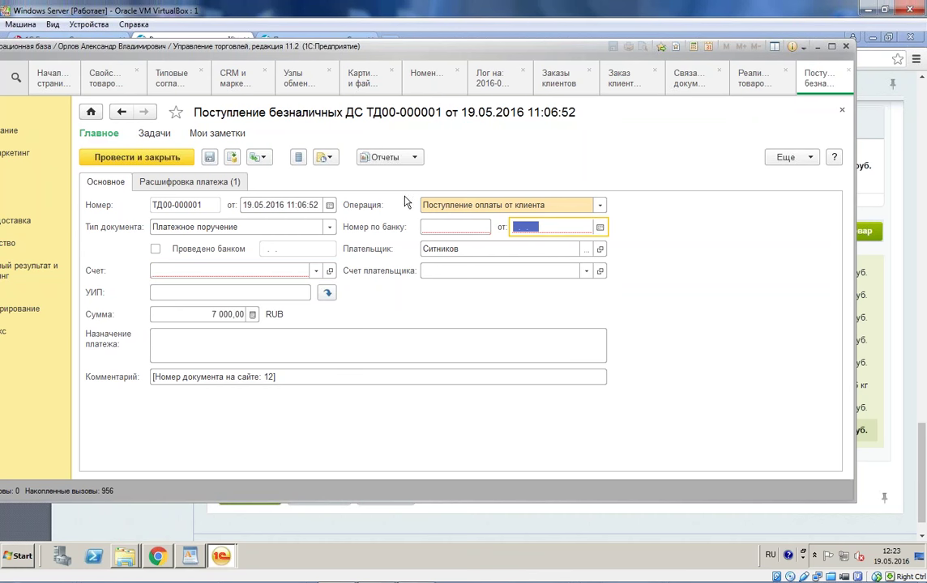
key(Escape)
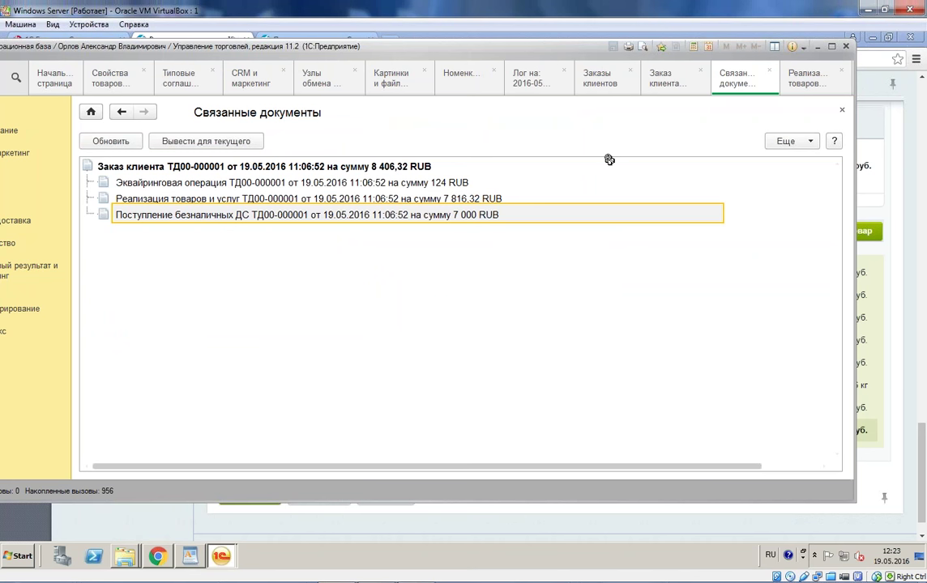
click(351, 185)
Step: Reopen the acquiring operation, enter the card number in № карты, and save it
double_click(353, 186)
click(260, 248)
text(4234)
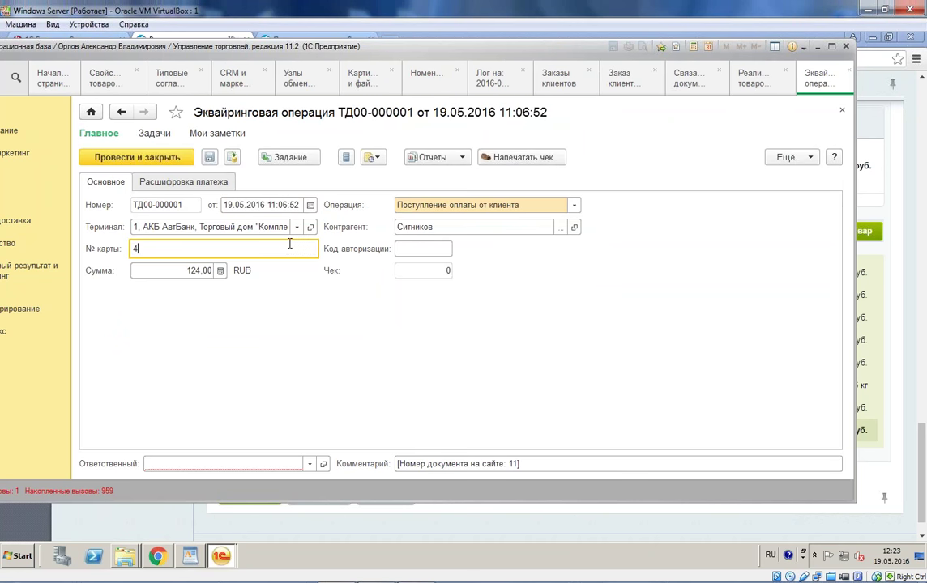
click(209, 158)
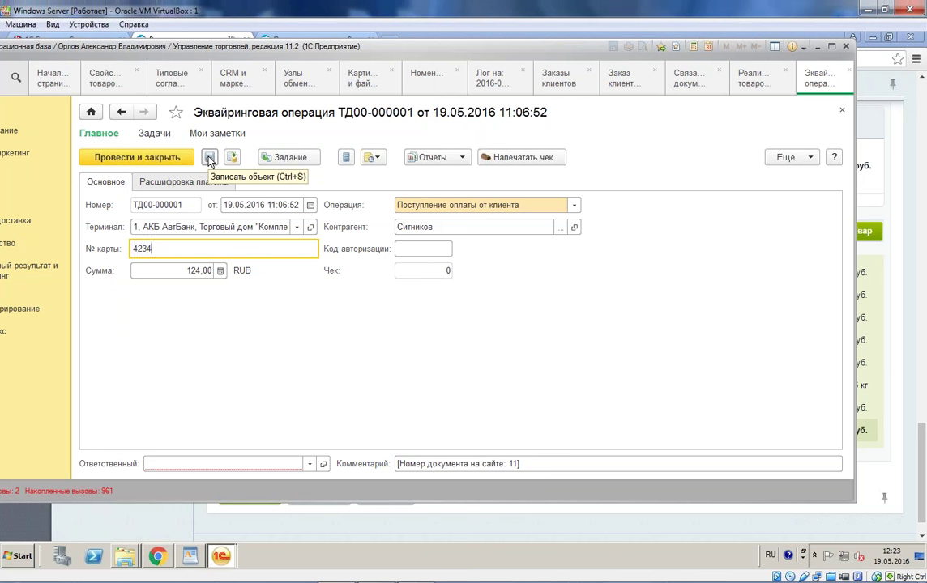
click(209, 158)
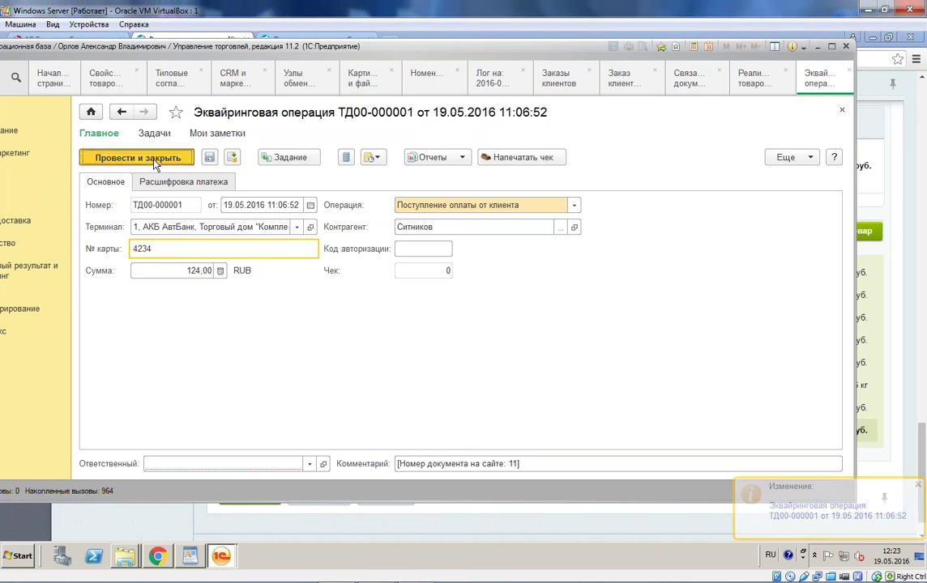
Step: Pick a responsible user from the list and post and close the acquiring operation
click(154, 159)
click(301, 410)
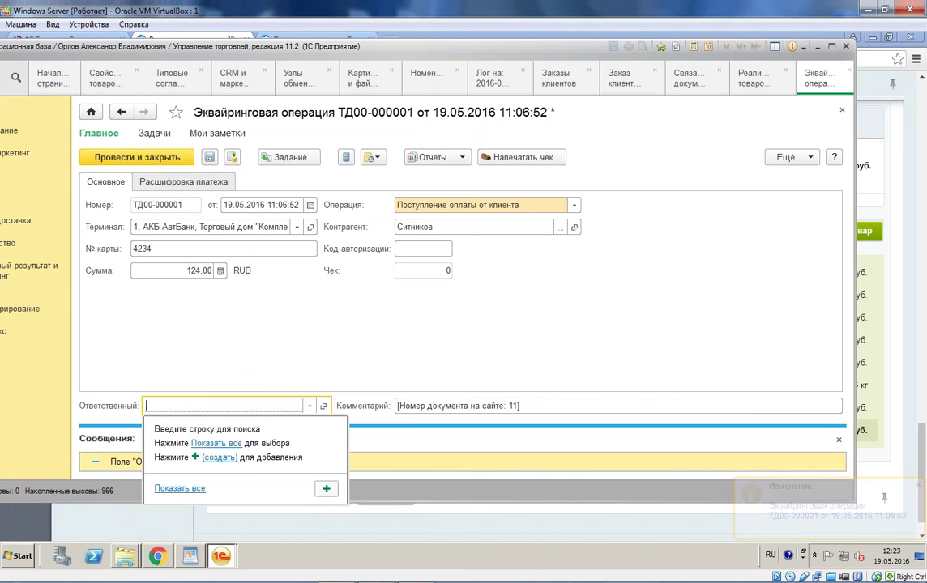
key(F4)
double_click(438, 313)
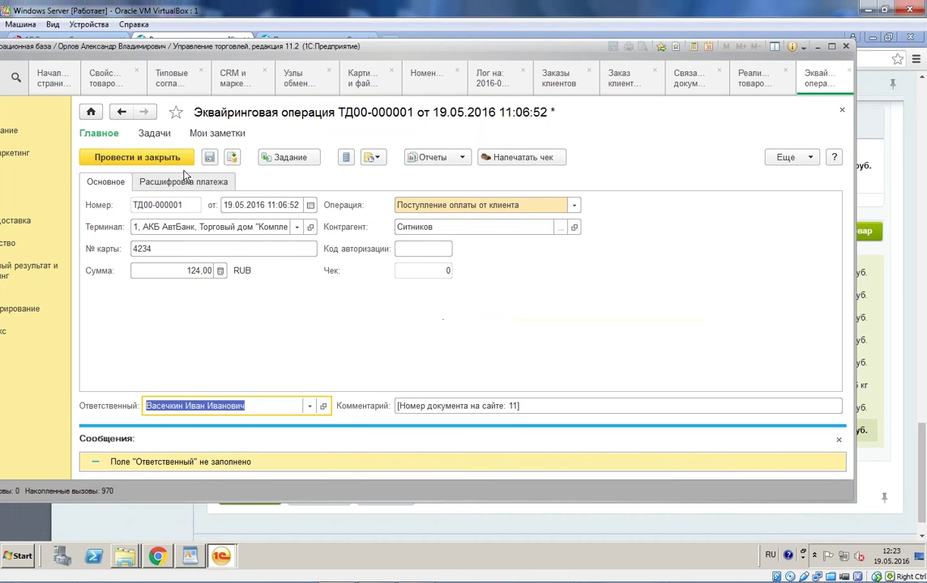
click(171, 156)
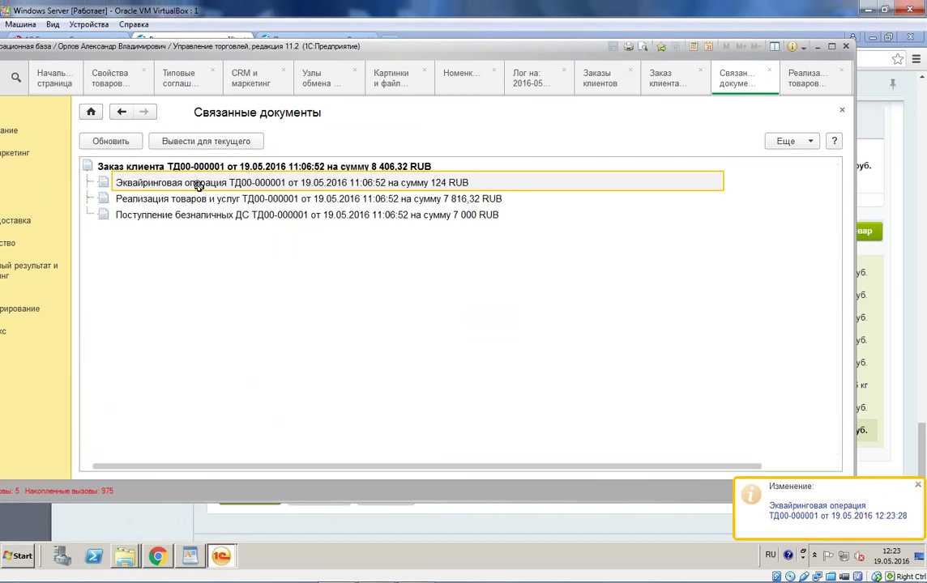
Step: Refresh the linked documents, then run another Обмен документов exchange with the website
click(111, 141)
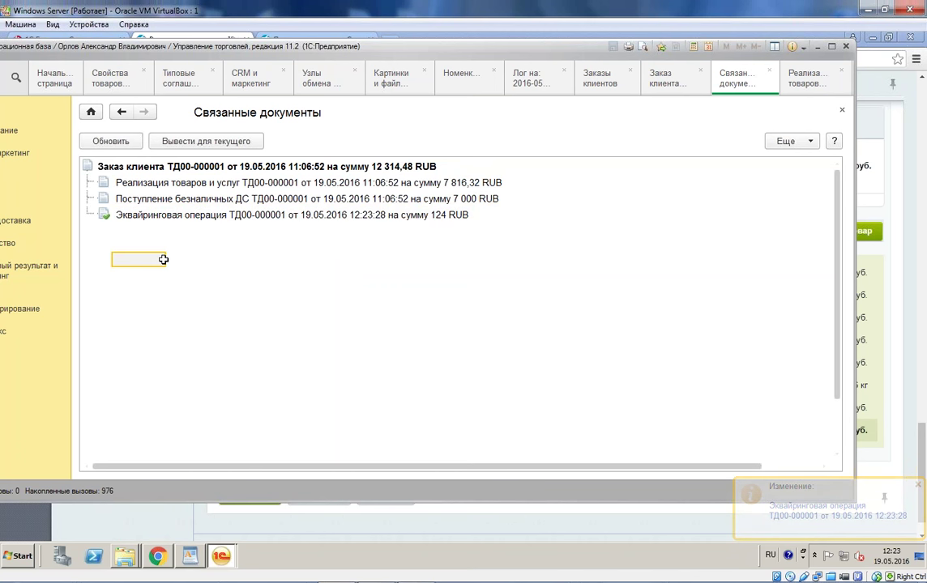
click(201, 183)
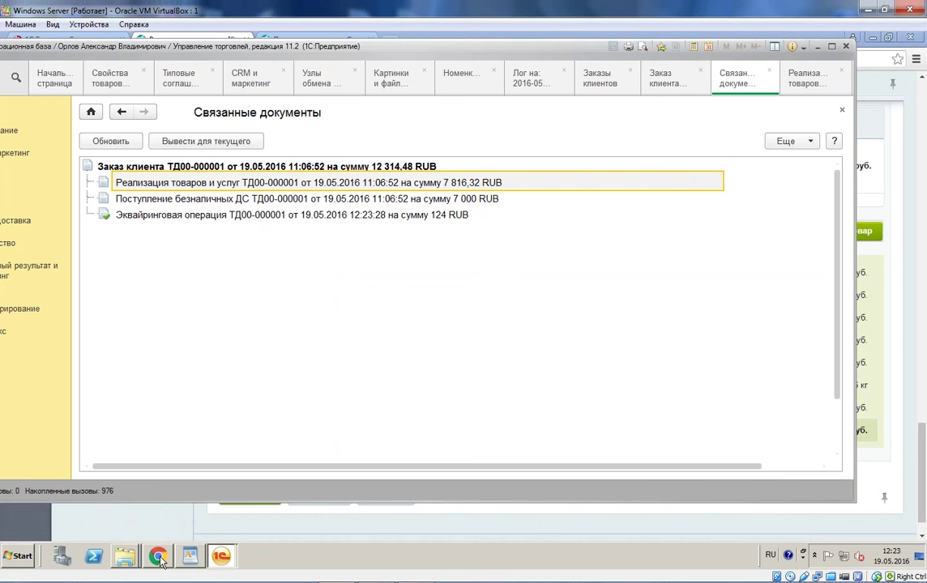
click(312, 77)
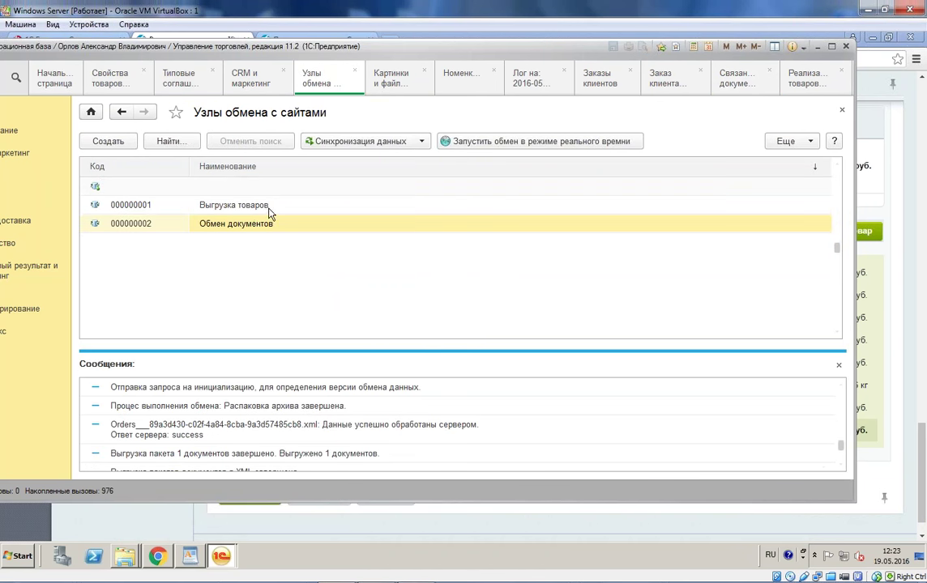
click(324, 141)
click(312, 160)
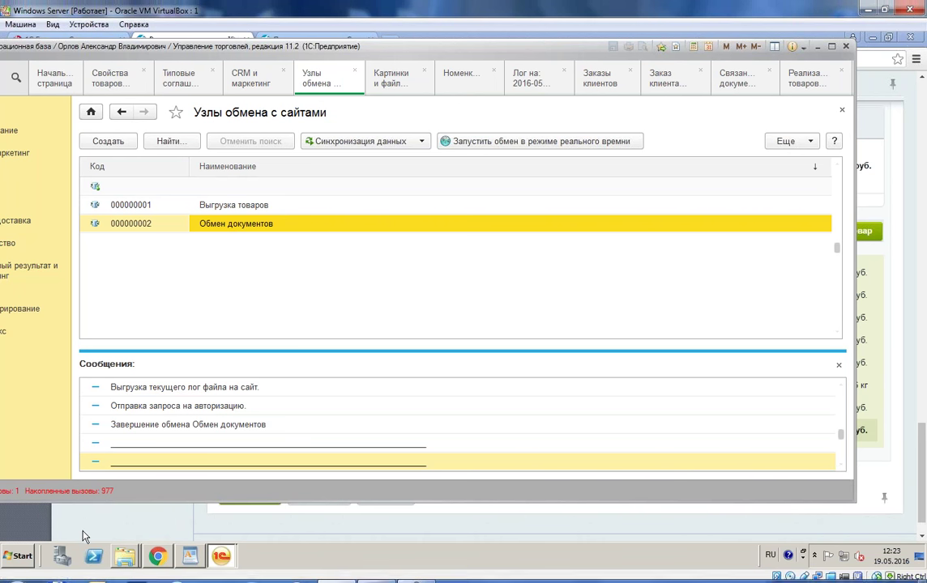
click(222, 556)
click(235, 527)
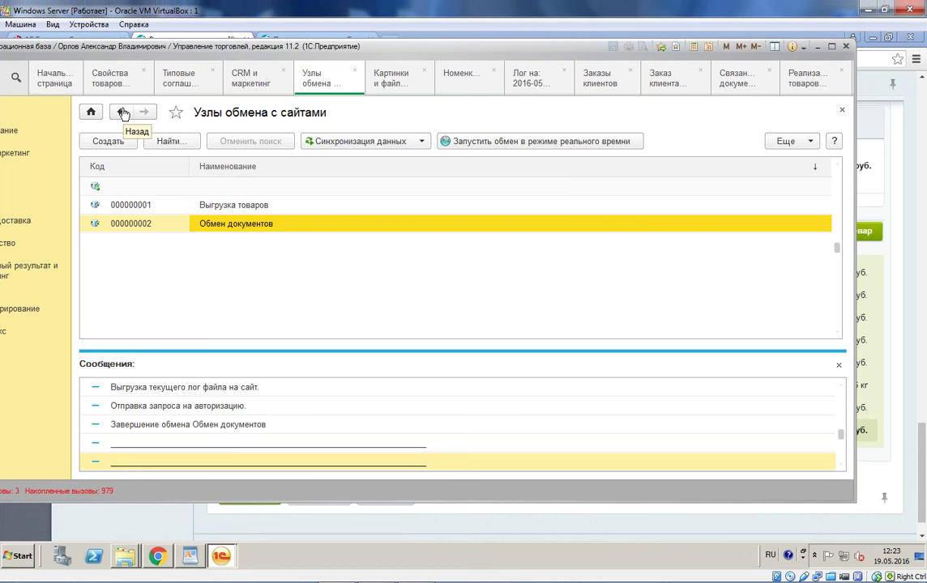
click(158, 559)
Step: In the store orders list, view order №12's Оплаты: Яндекс.Деньги 124.00 paid, bank cards 7 000.00 unpaid
scroll(182, 170, up, 15)
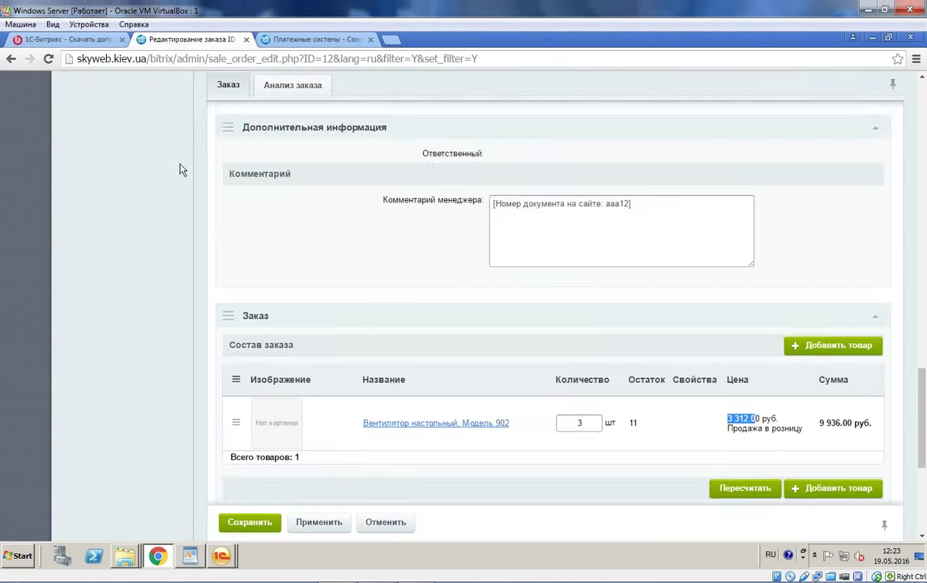
scroll(118, 223, up, 10)
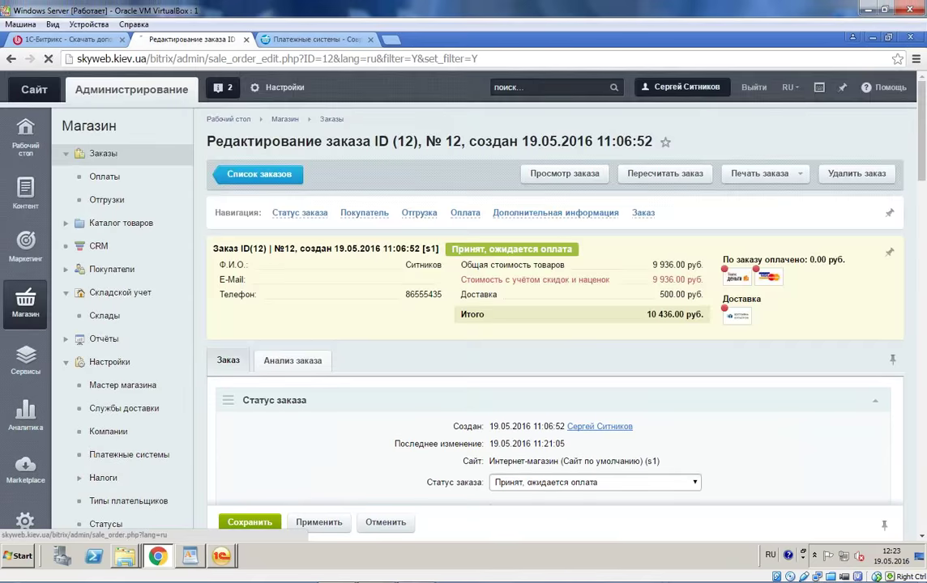
click(138, 156)
scroll(460, 263, down, 4)
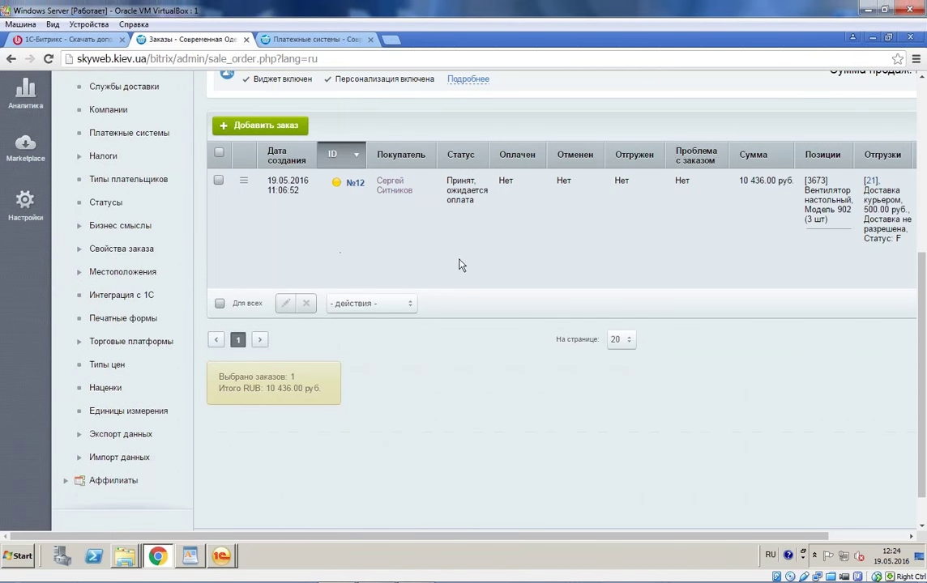
drag(692, 542, 778, 541)
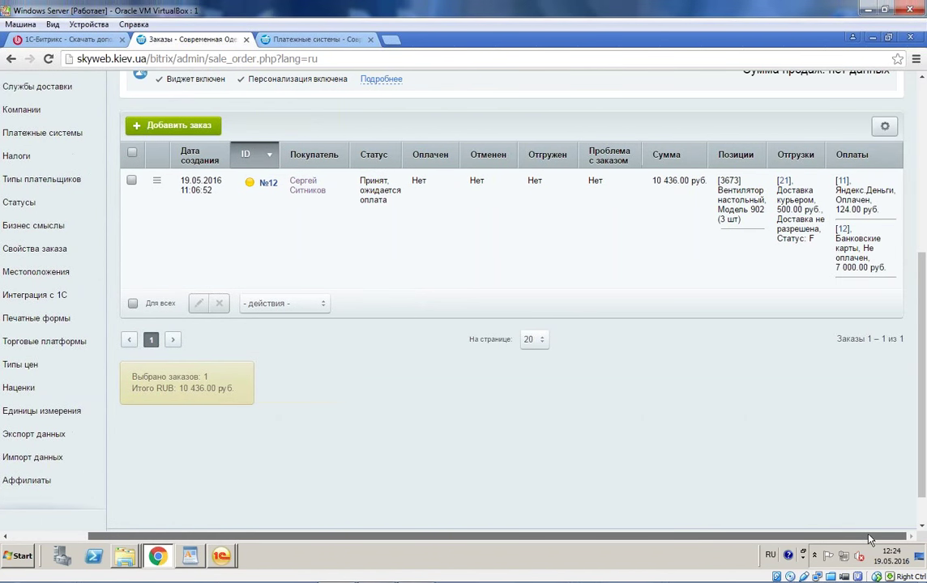
drag(879, 209, 857, 196)
click(784, 240)
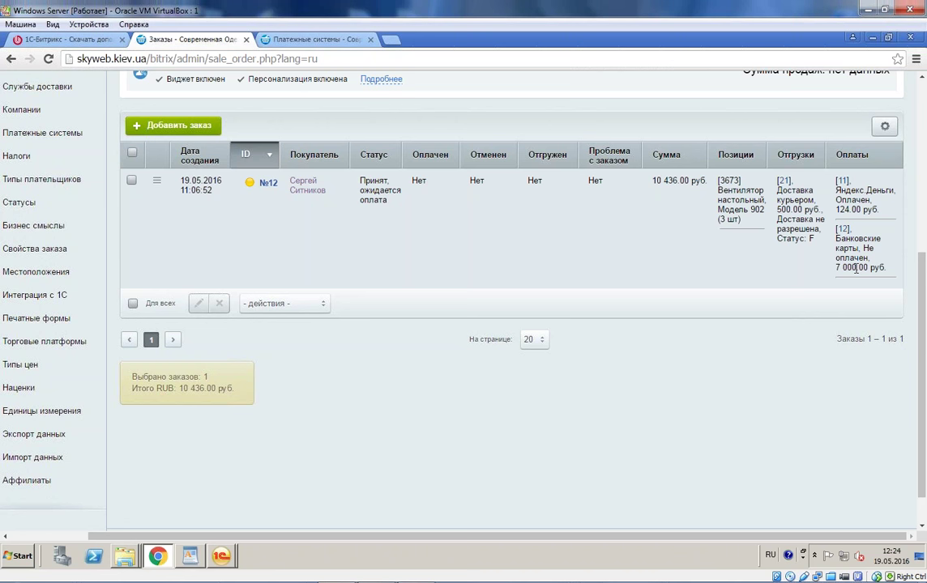
click(157, 180)
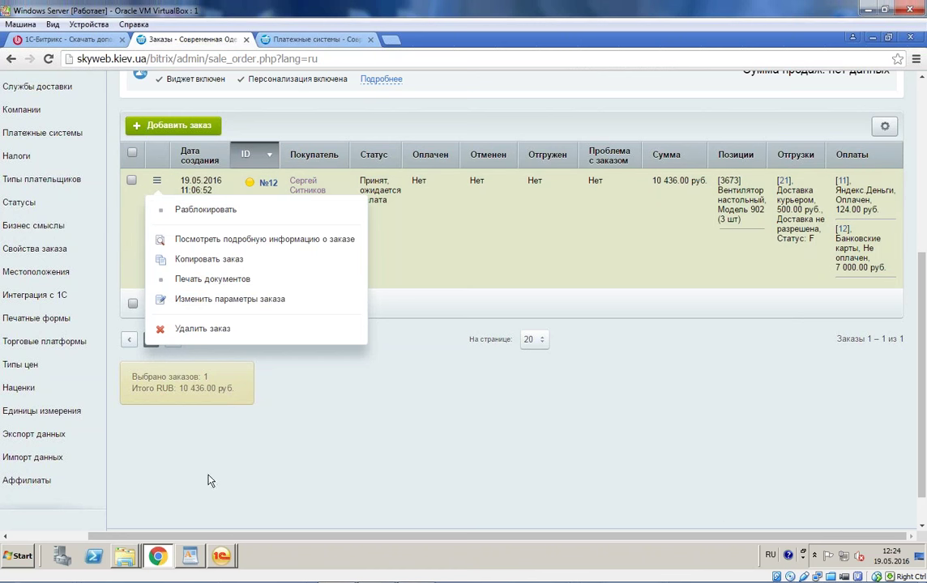
click(222, 556)
click(194, 527)
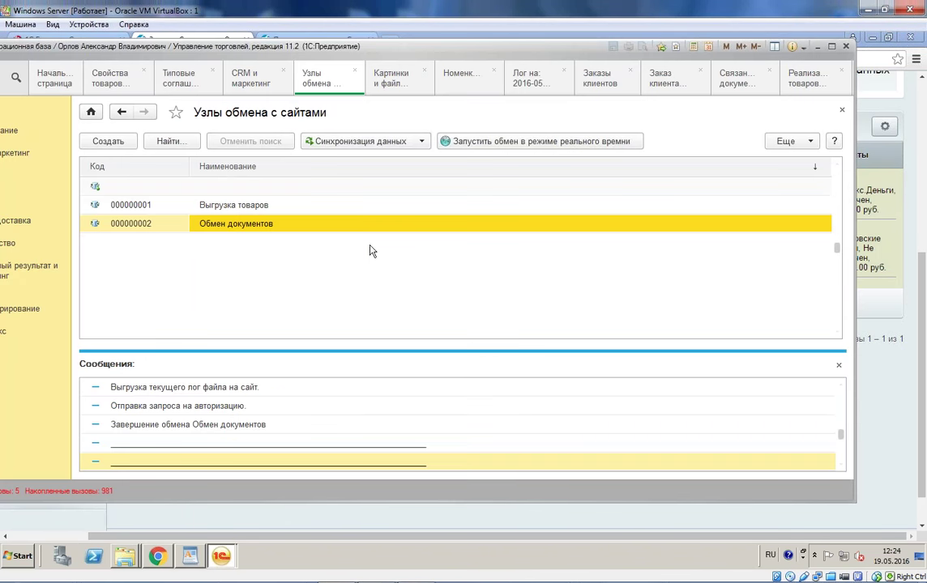
Step: Open the Обмен документов node's Настроить загружаемые документы window
double_click(217, 228)
click(394, 422)
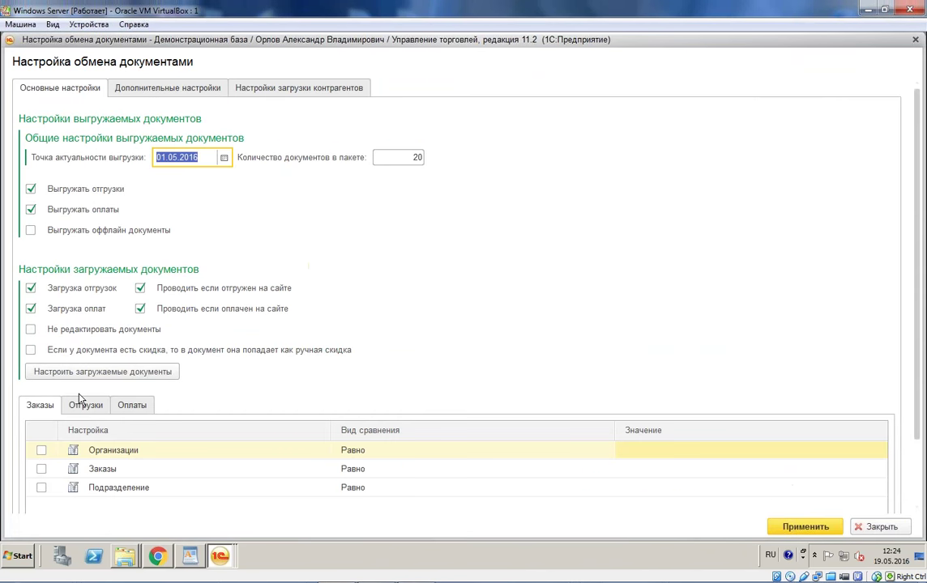
click(154, 371)
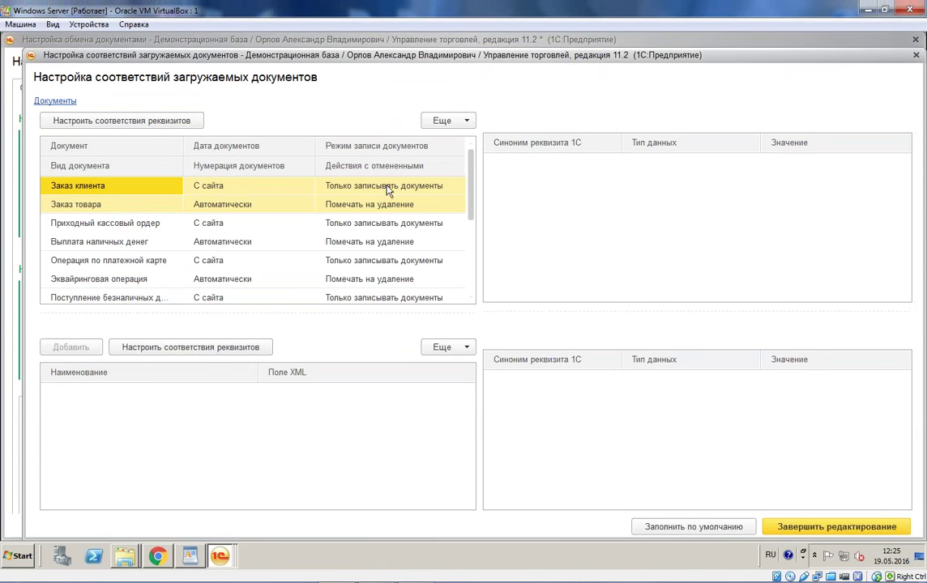
Step: Review the cancelled-document handling, Режим записи and Нумерация options for loaded documents
double_click(430, 207)
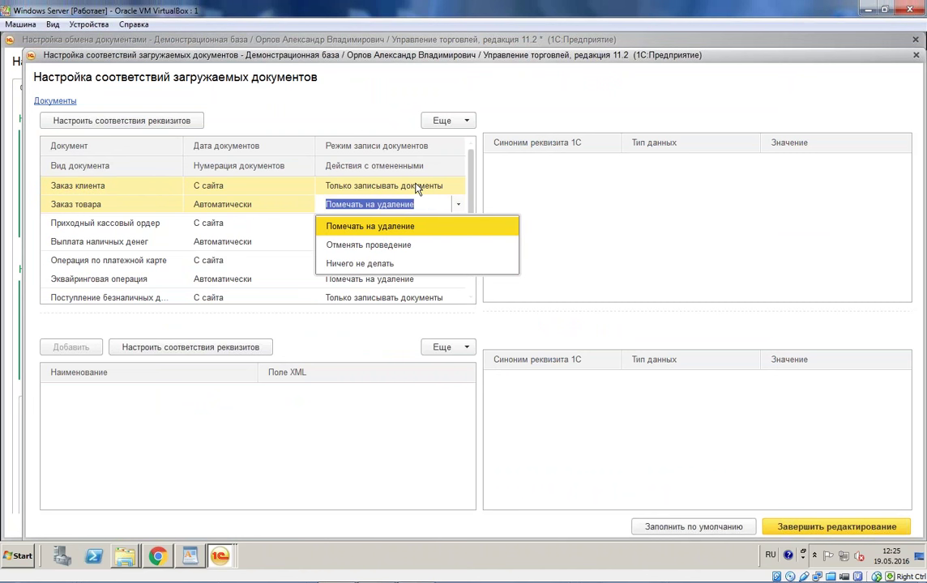
click(381, 185)
double_click(381, 186)
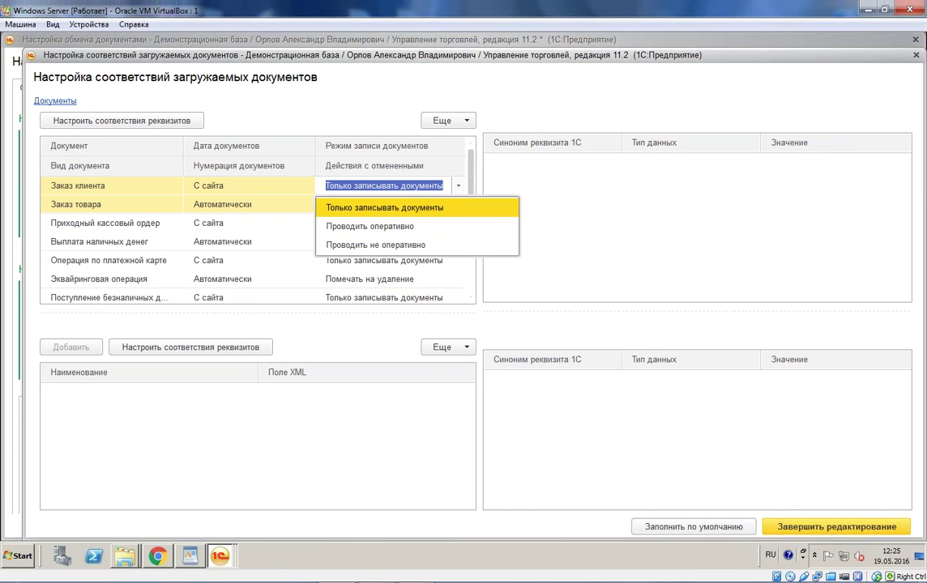
click(243, 204)
double_click(243, 204)
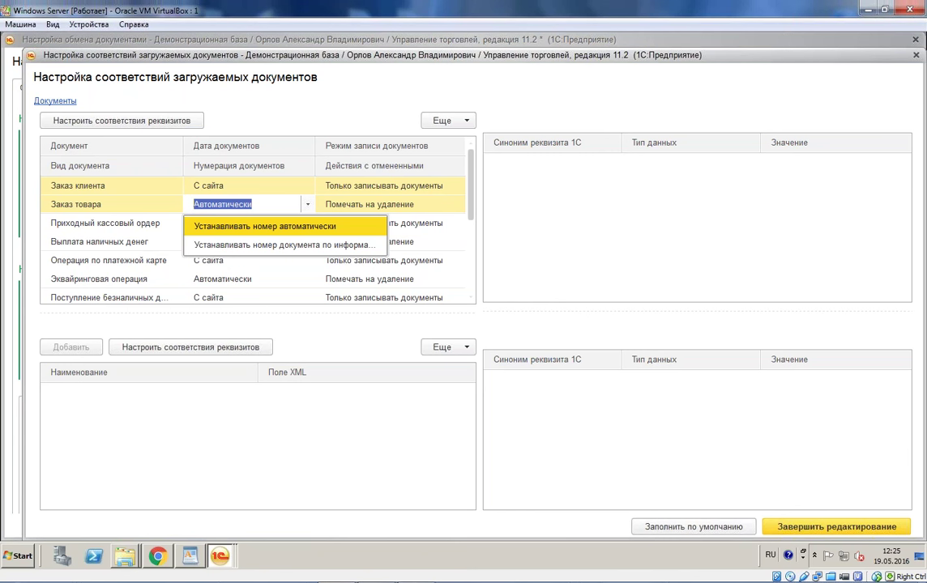
Step: Close the numbering list and the document mapping window, then reopen the loaded-documents mapping settings
key(Escape)
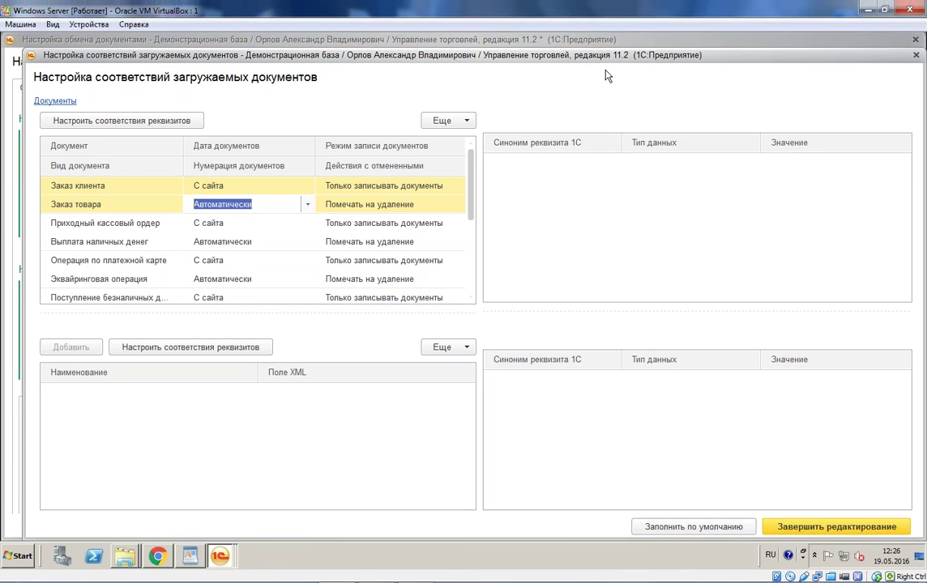
drag(589, 56, 411, 57)
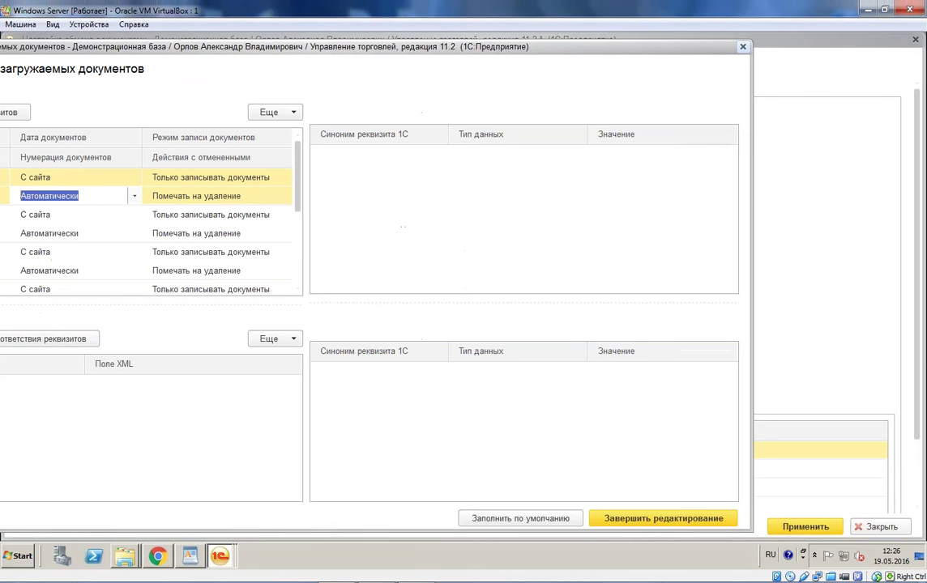
key(Escape)
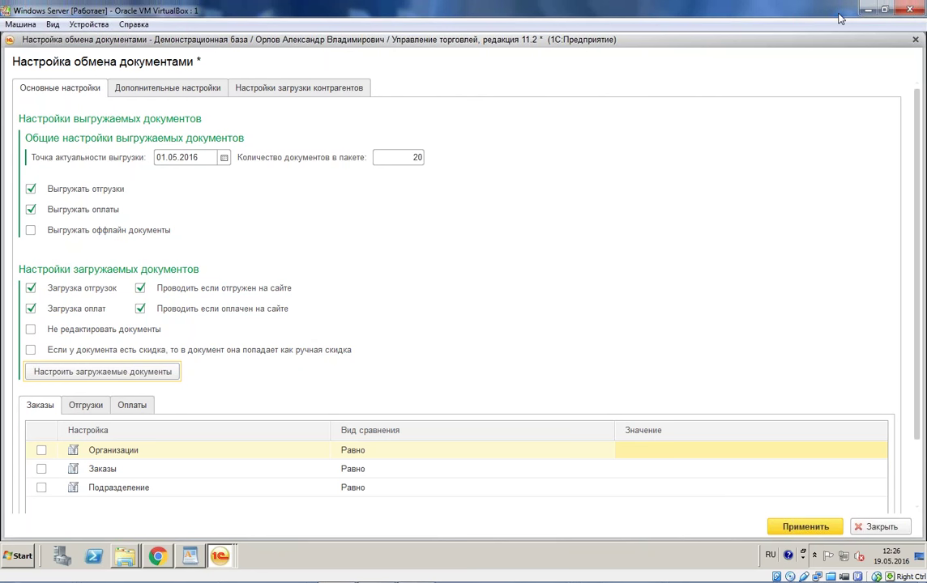
click(153, 369)
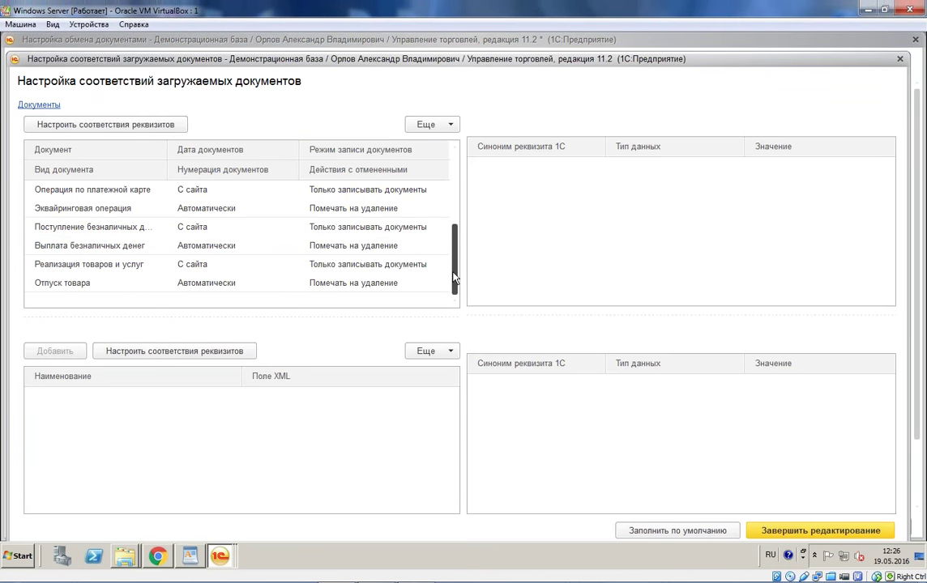
Step: Review the Заказ клиента / Заказ товара and Приходный кассовый ордер / Выплата наличных денег pairs
scroll(122, 251, up, 2)
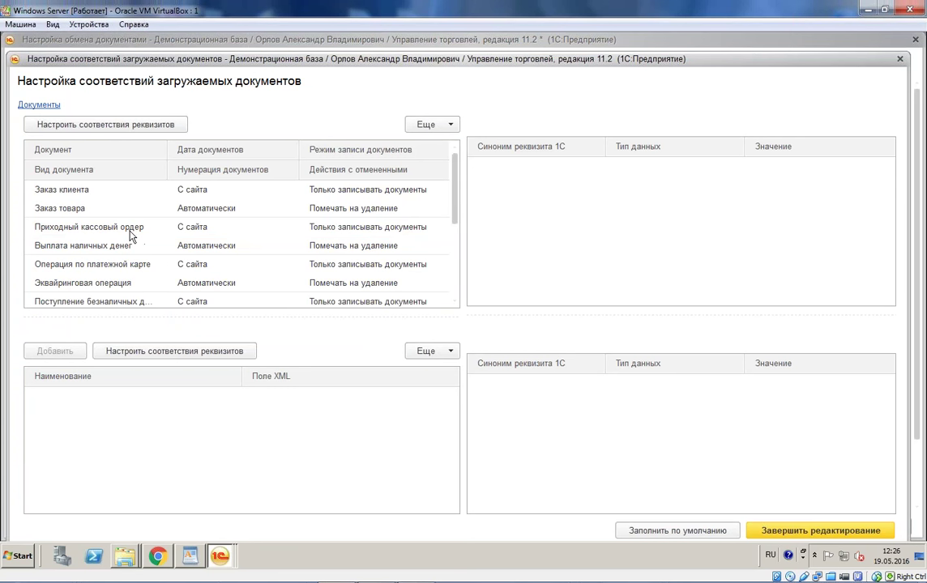
click(81, 191)
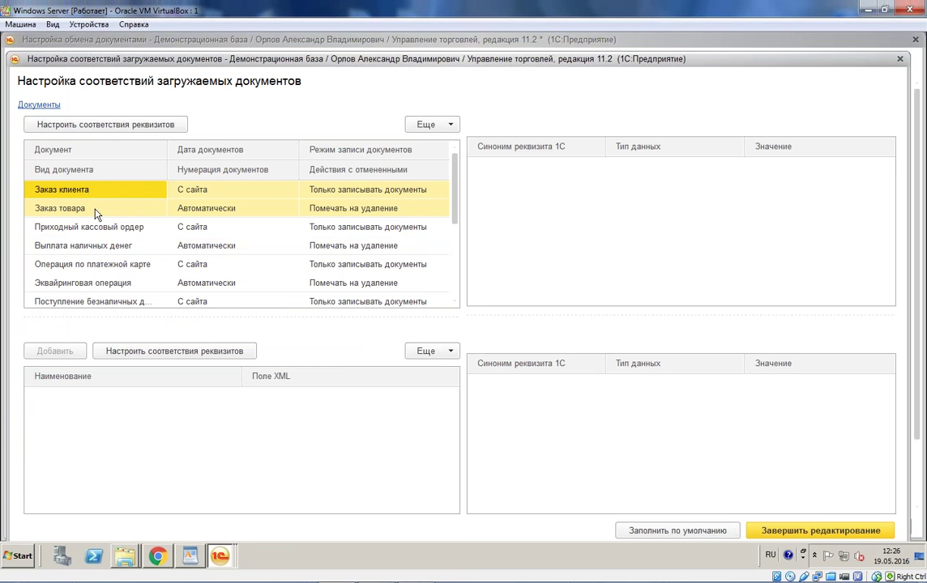
click(96, 213)
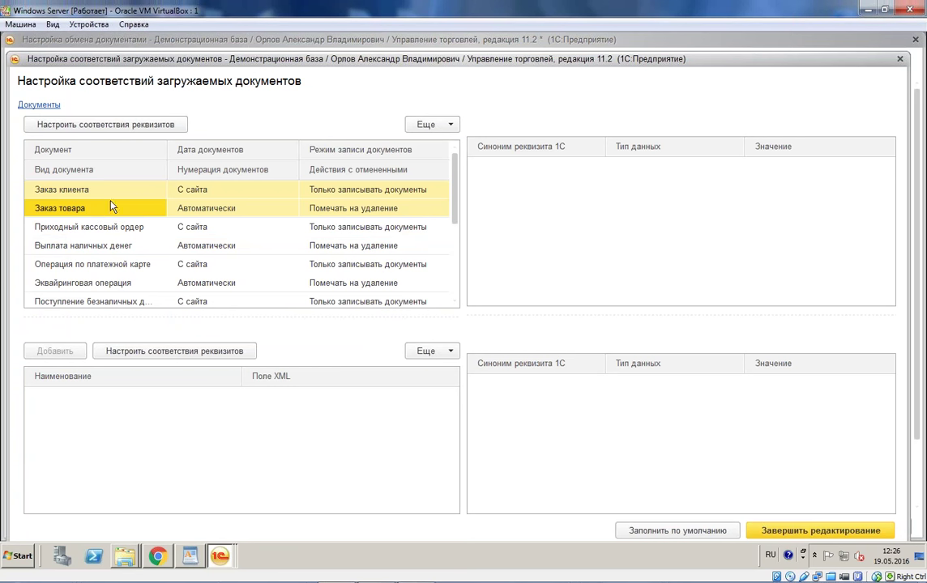
click(122, 194)
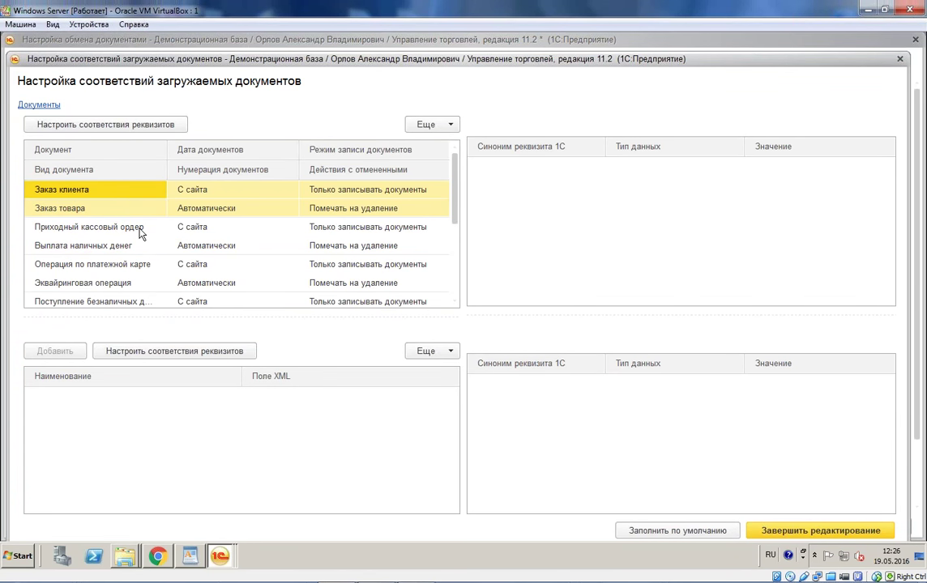
click(139, 233)
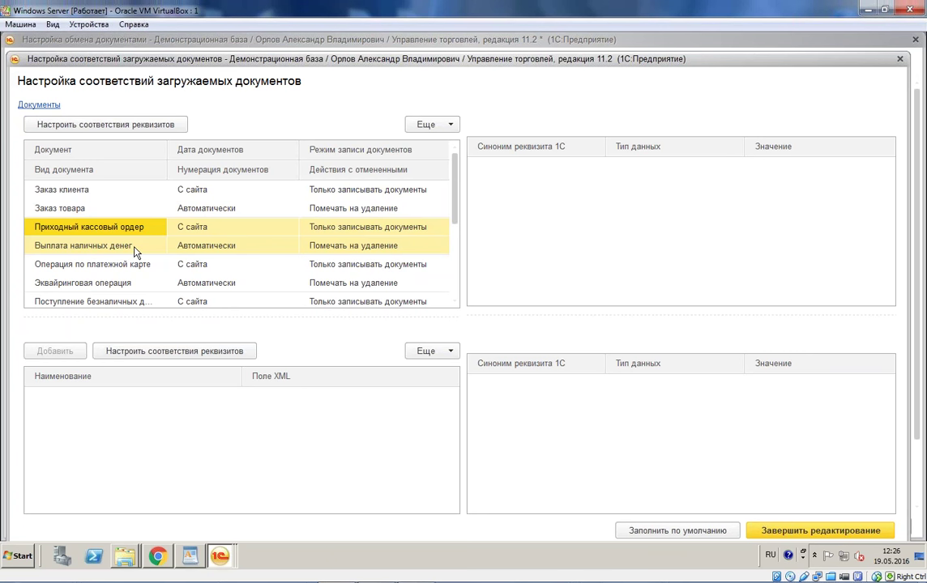
key(Down)
click(143, 241)
click(142, 234)
Step: Review the payment-card, non-cash payout and Реализация товаров и услуг pairs, then show the Bitrix orders
scroll(151, 264, down, 2)
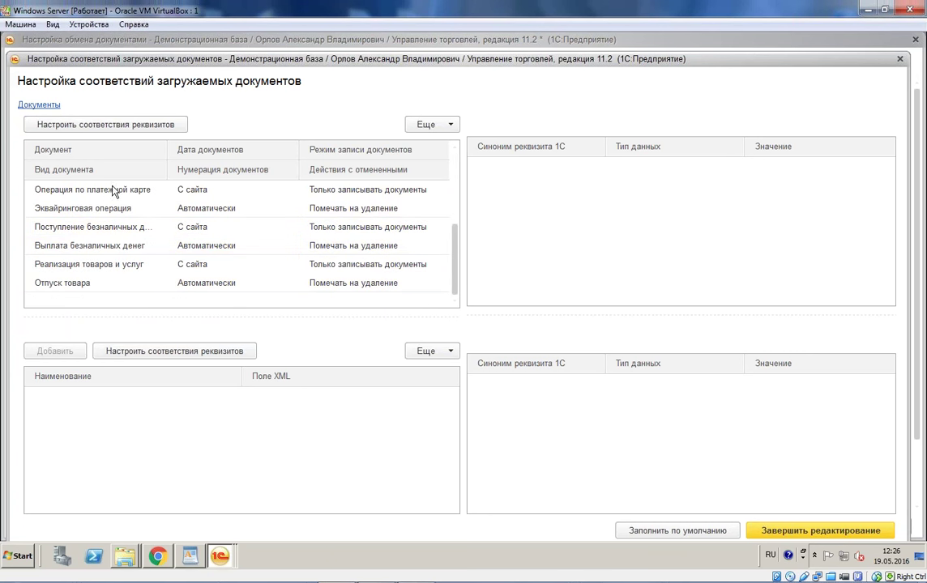
click(116, 189)
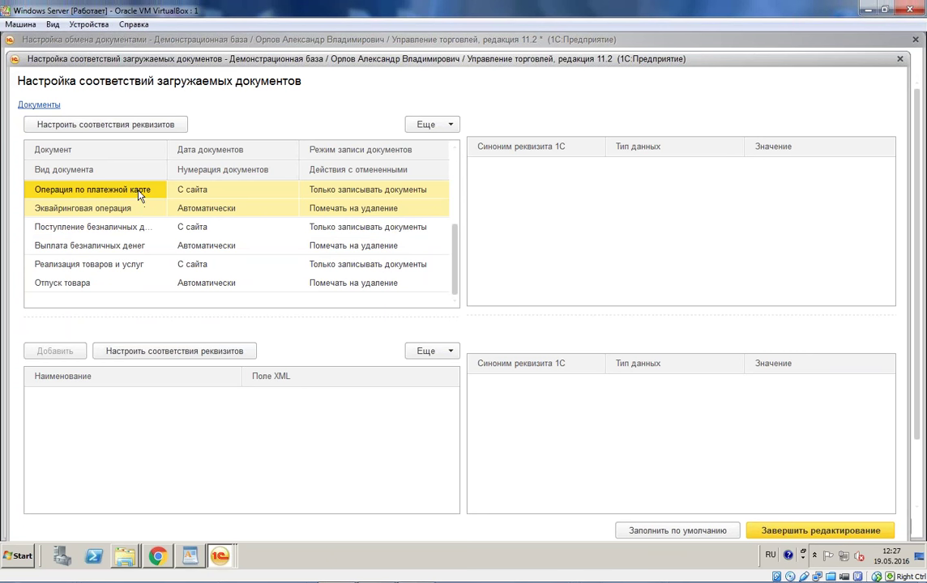
click(126, 228)
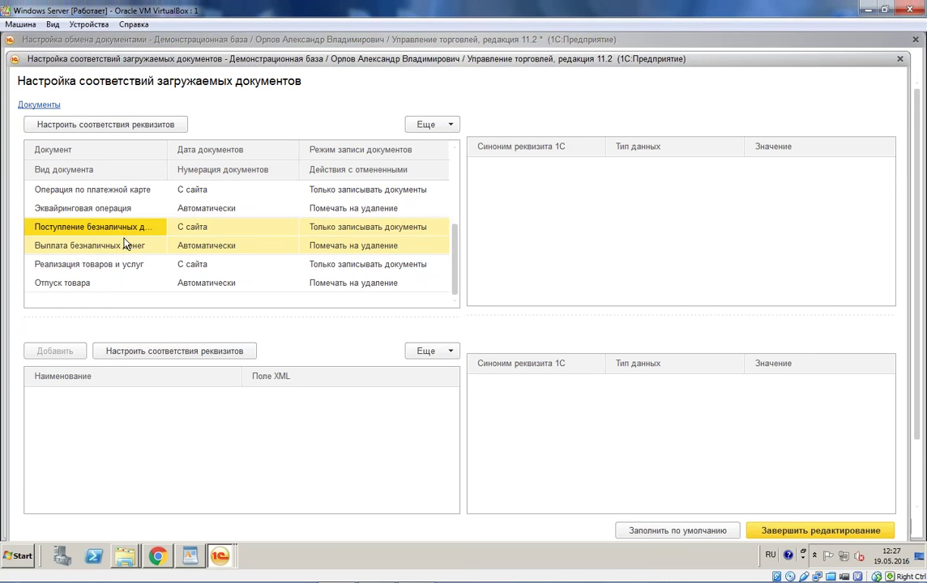
click(122, 269)
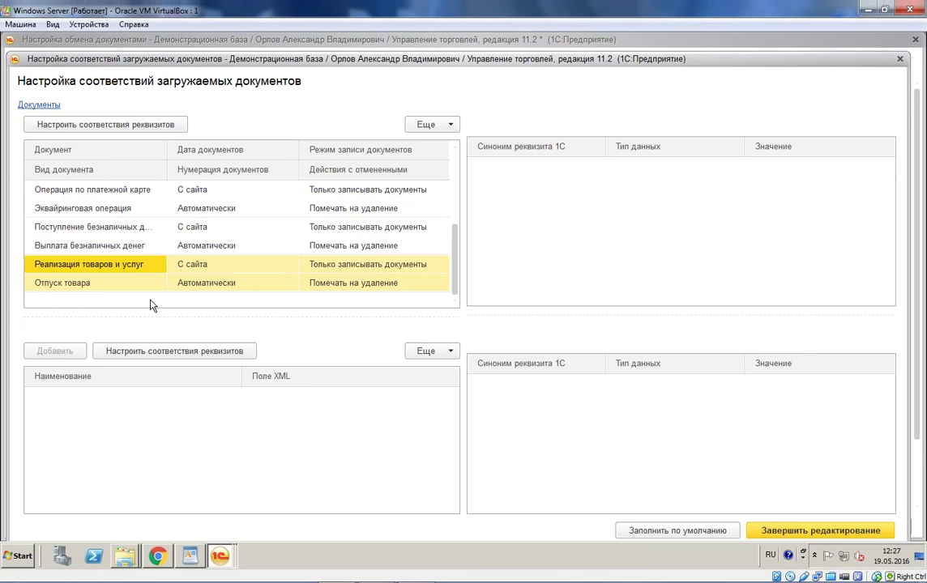
click(122, 191)
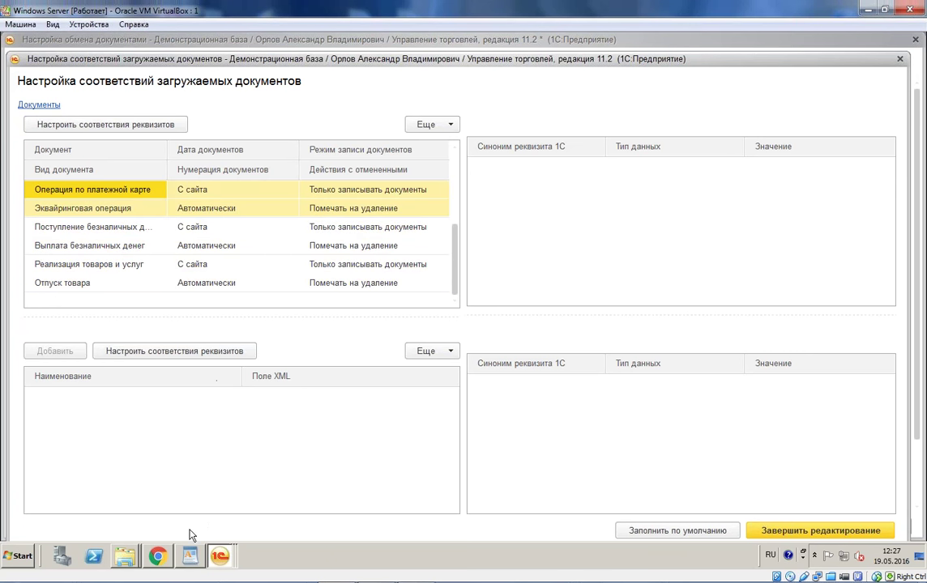
click(157, 555)
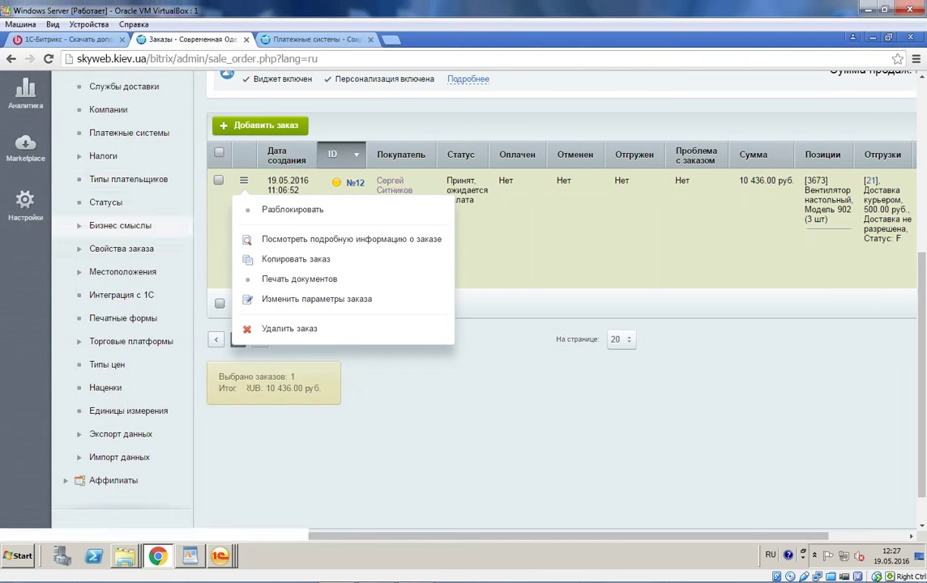
Step: Open the Наложенный платеж payment system and confirm its payment type stays Безналичный
click(130, 133)
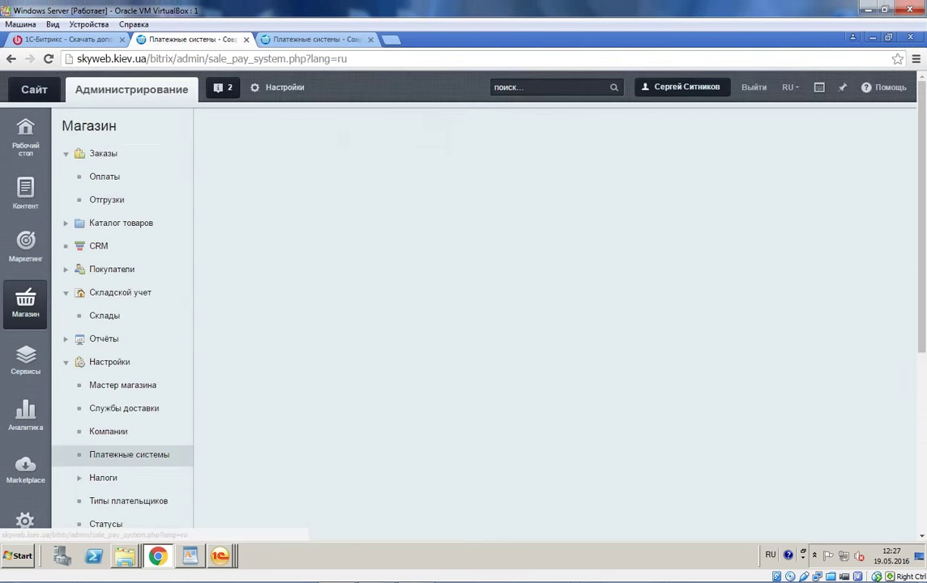
scroll(503, 332, down, 2)
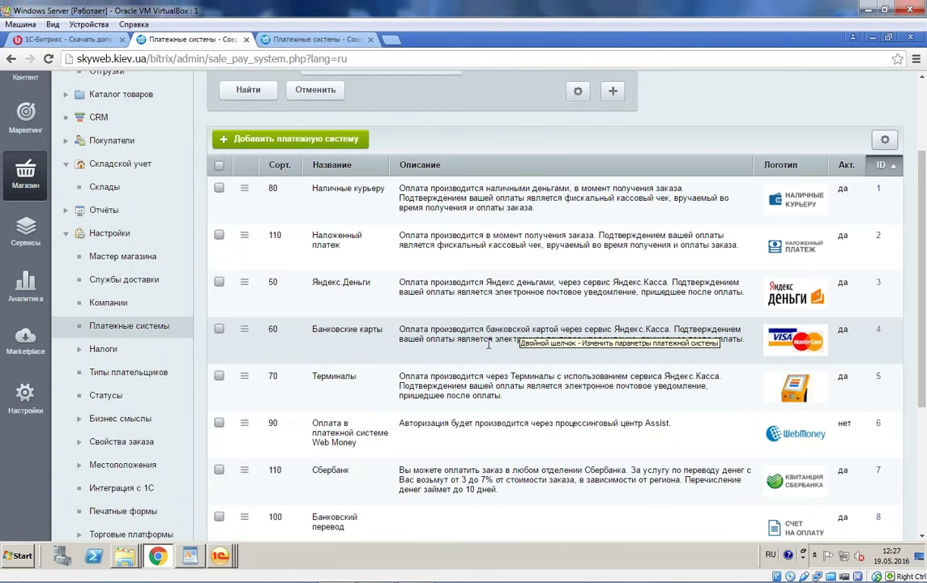
scroll(488, 344, down, 3)
scroll(489, 344, up, 2)
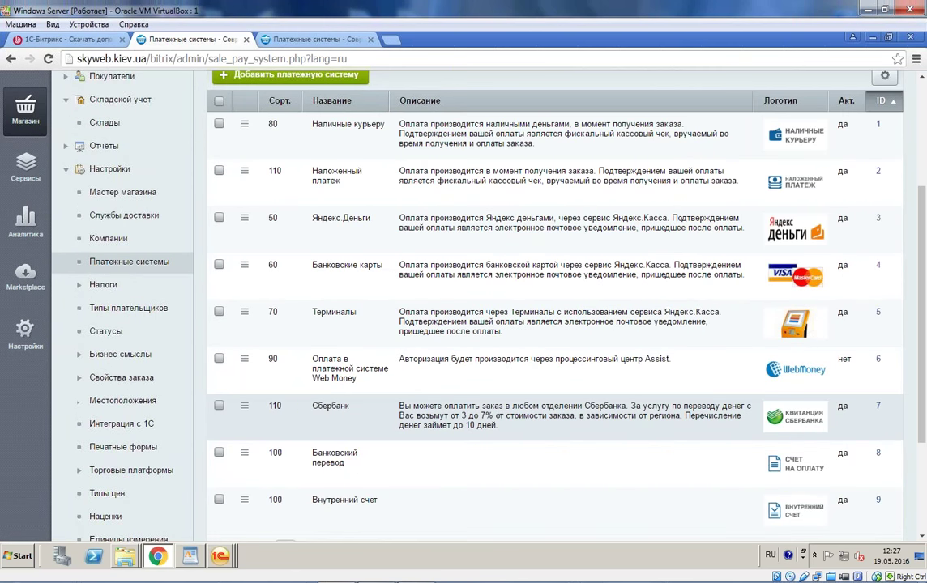
scroll(486, 324, up, 3)
click(244, 298)
click(250, 320)
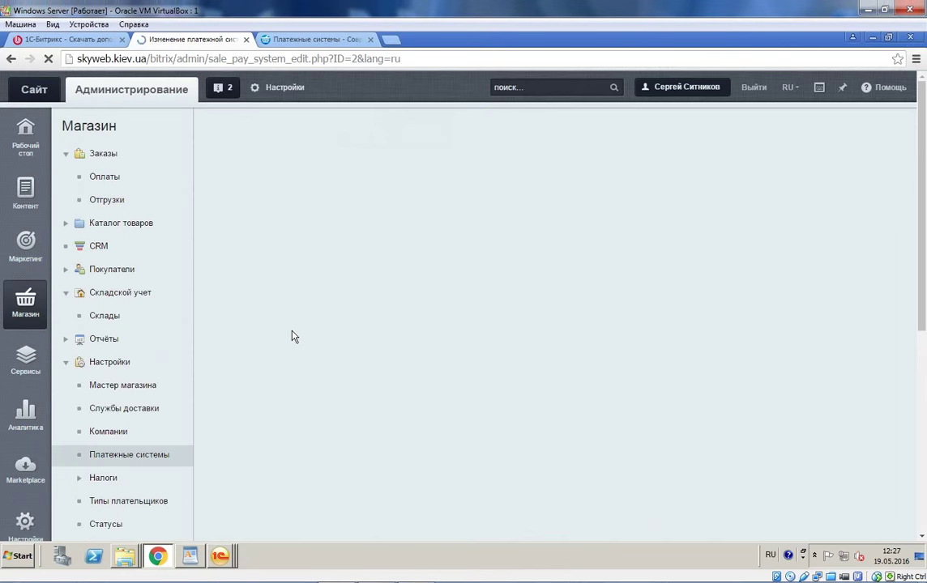
scroll(319, 342, down, 5)
click(557, 266)
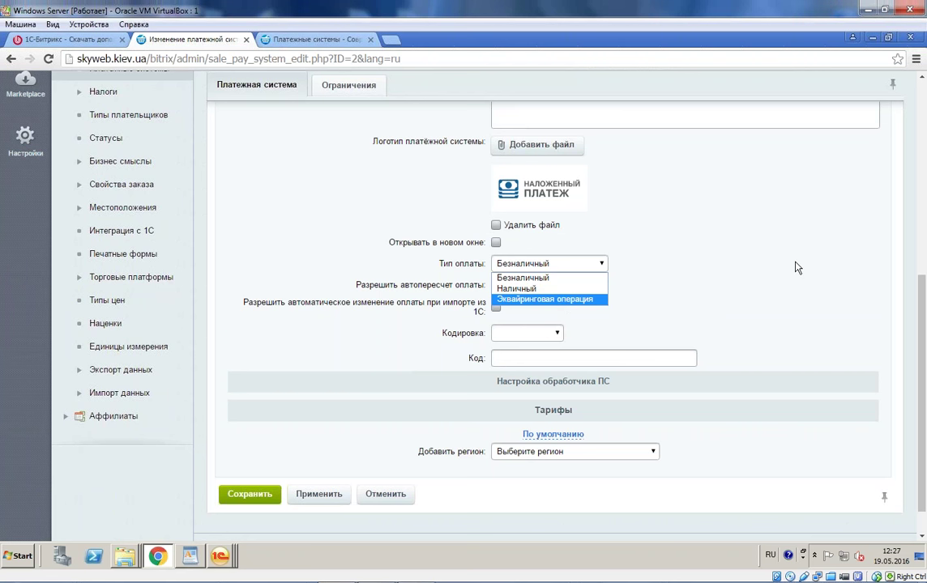
click(762, 265)
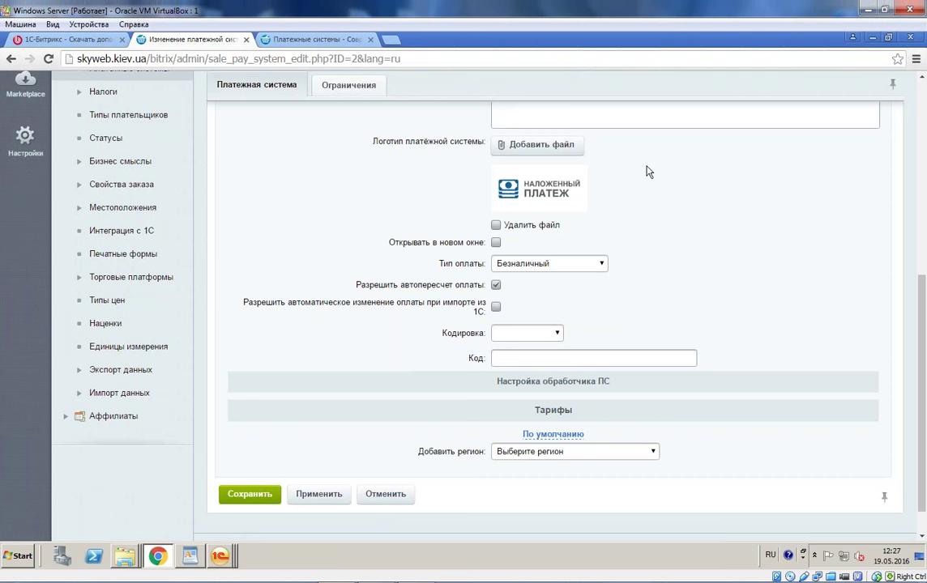
click(219, 556)
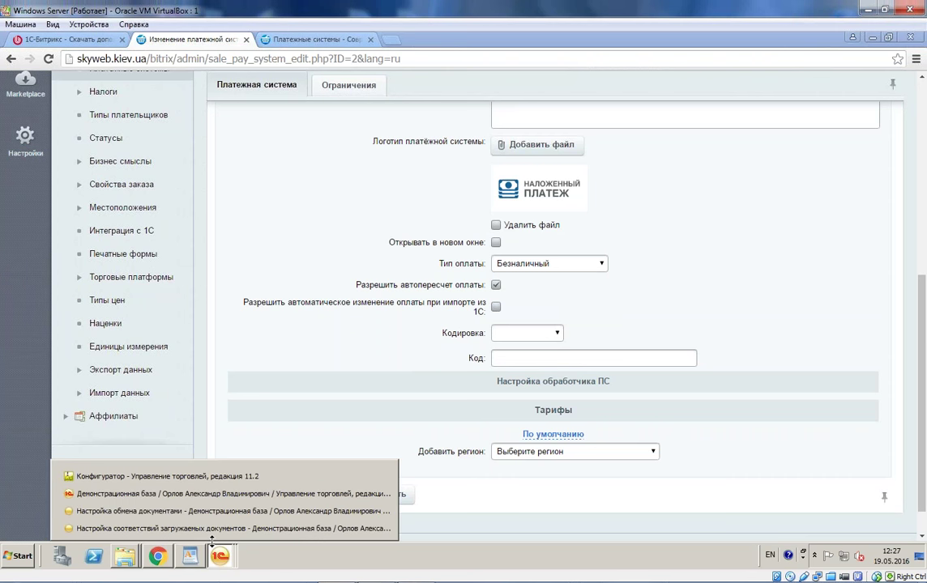
Step: Close the document exchange settings dialog and the Обмен документов node form
click(382, 531)
drag(741, 42, 744, 53)
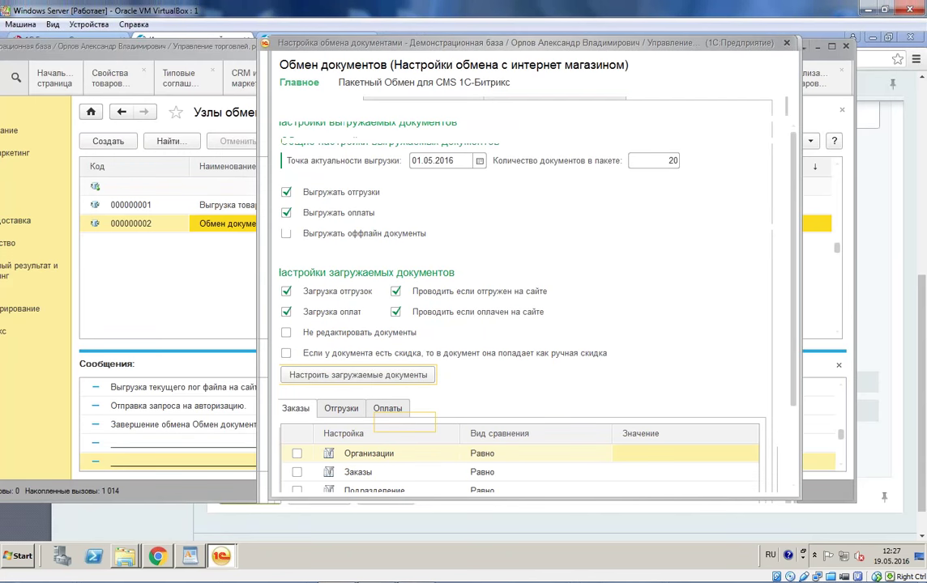
click(786, 42)
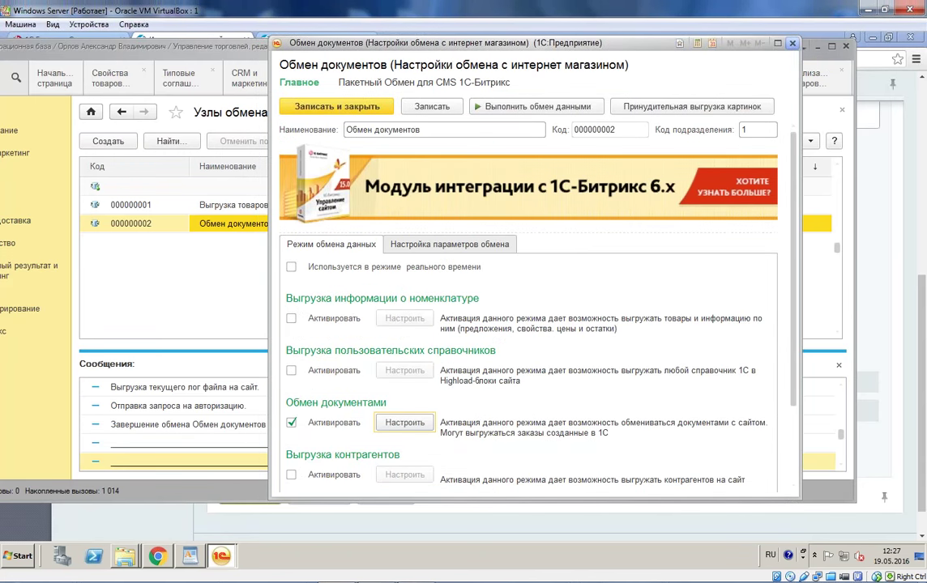
click(792, 43)
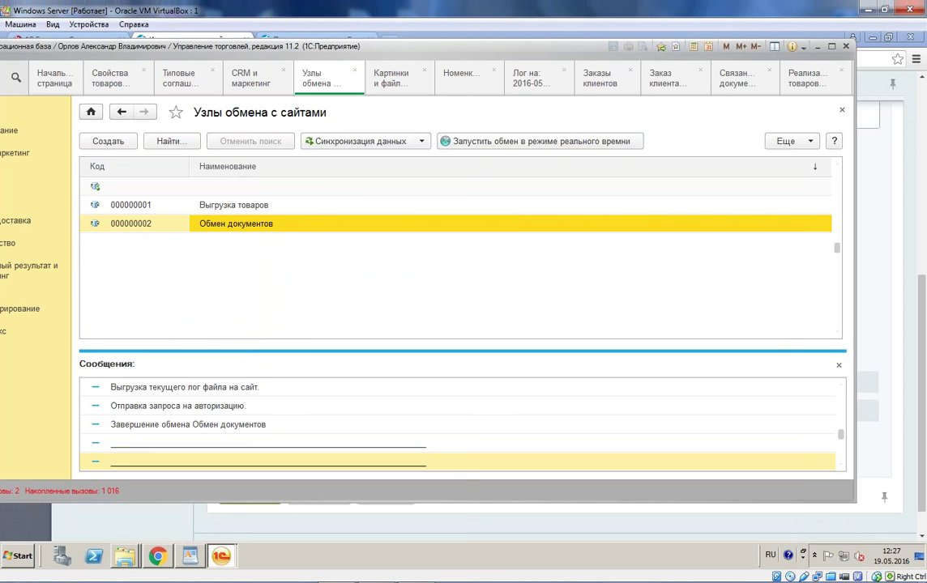
Step: Reopen Обмен документов, enable counterparty upload and forced full export, and save the node
double_click(285, 226)
click(292, 423)
click(292, 423)
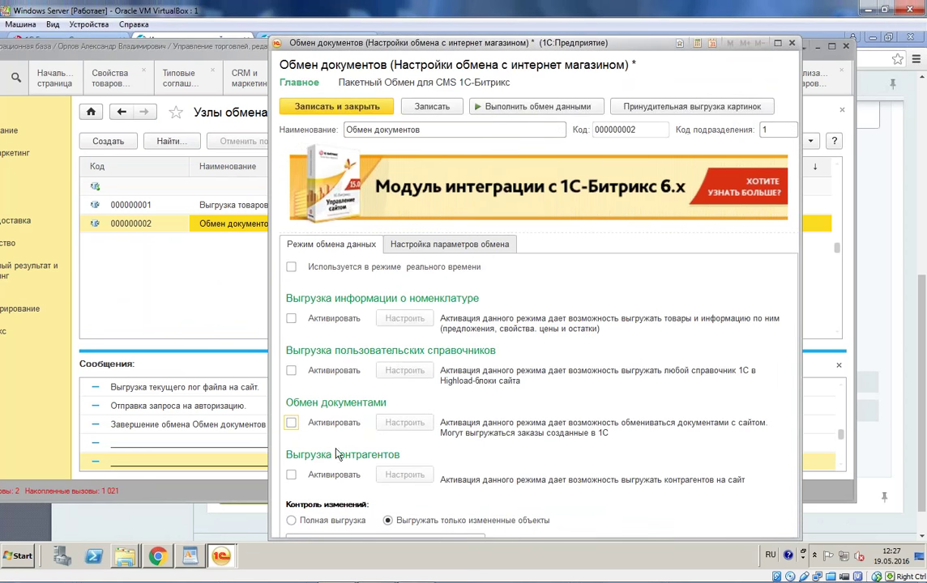
click(291, 475)
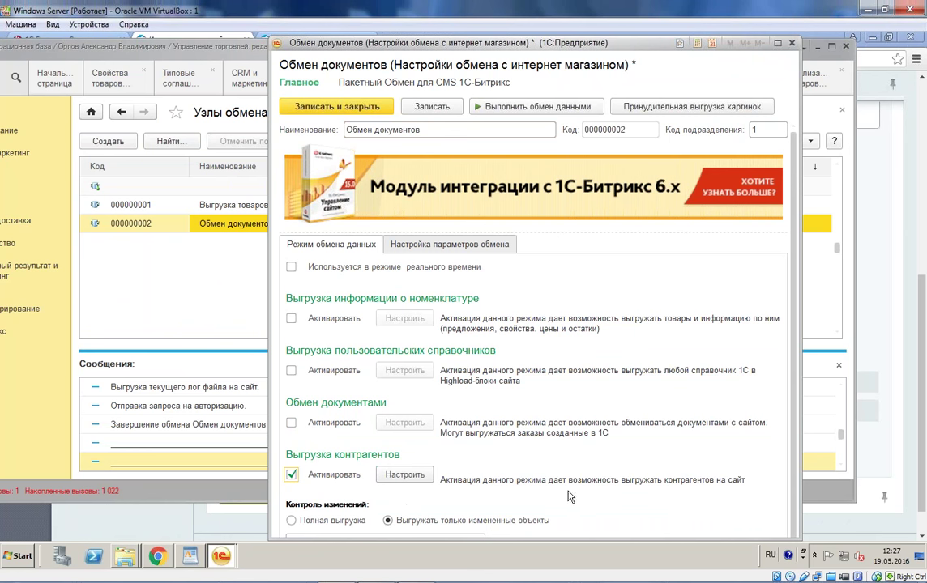
click(405, 241)
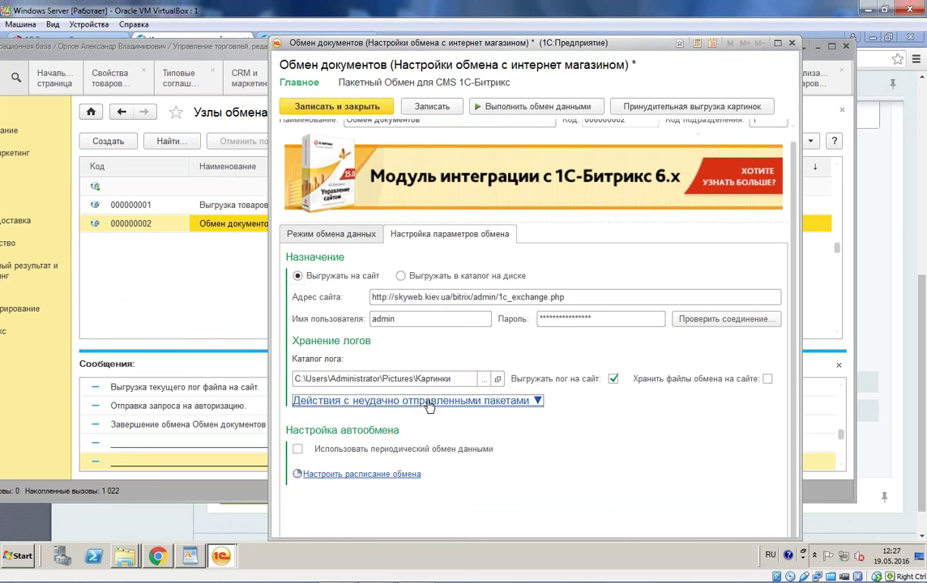
click(422, 401)
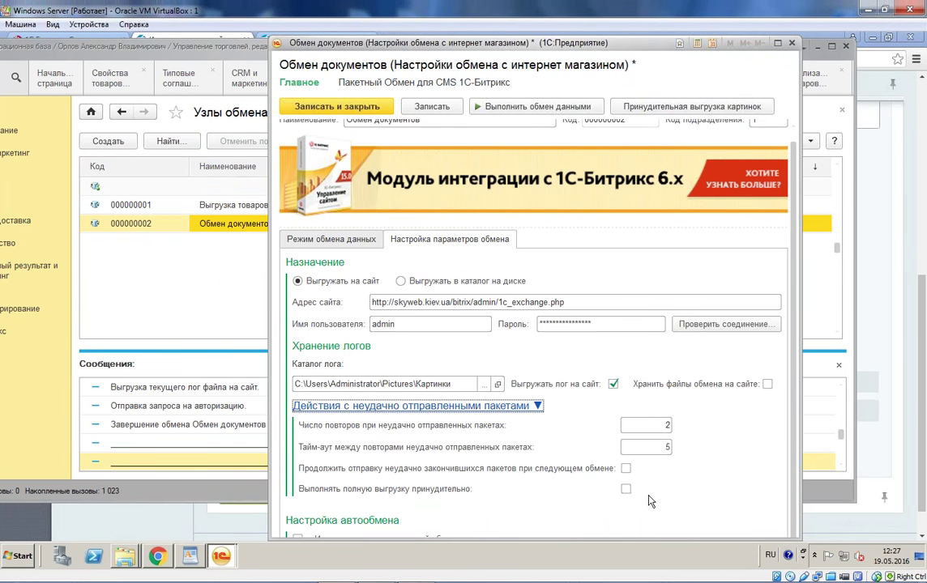
click(625, 490)
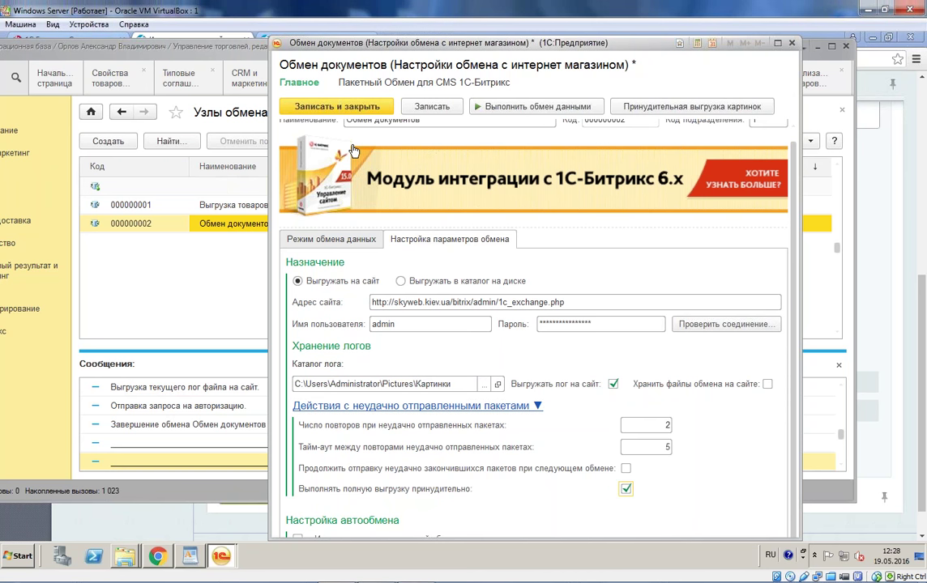
click(331, 106)
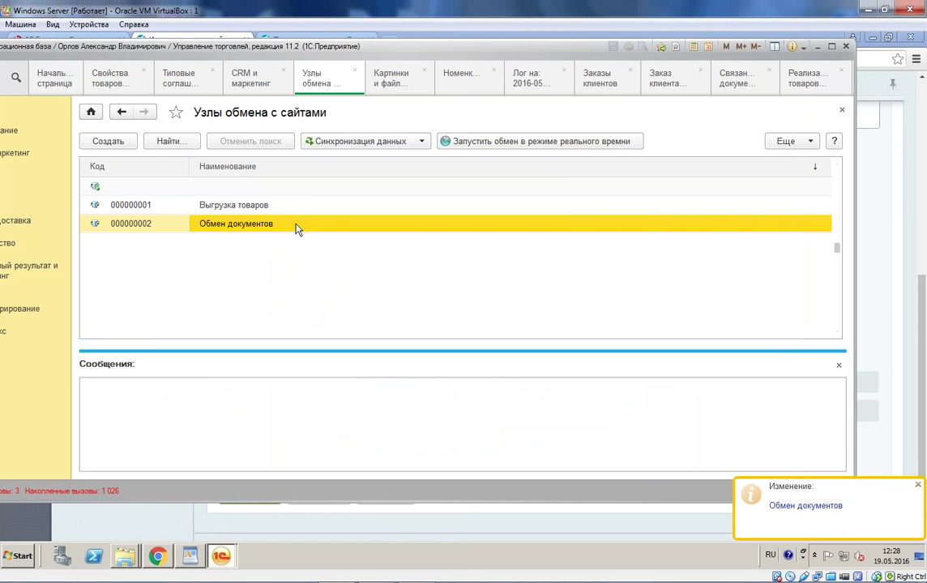
click(157, 556)
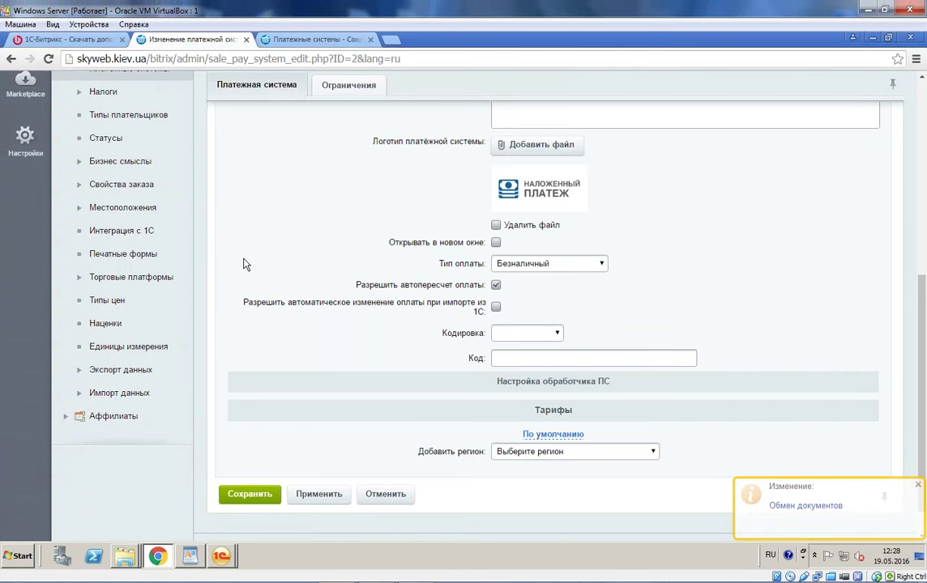
Step: Open Интеграция с 1С and view its Заказы settings: prefix aaa, status [F] Выполнен, RUB
scroll(245, 265, up, 10)
key(ctrl+Tab)
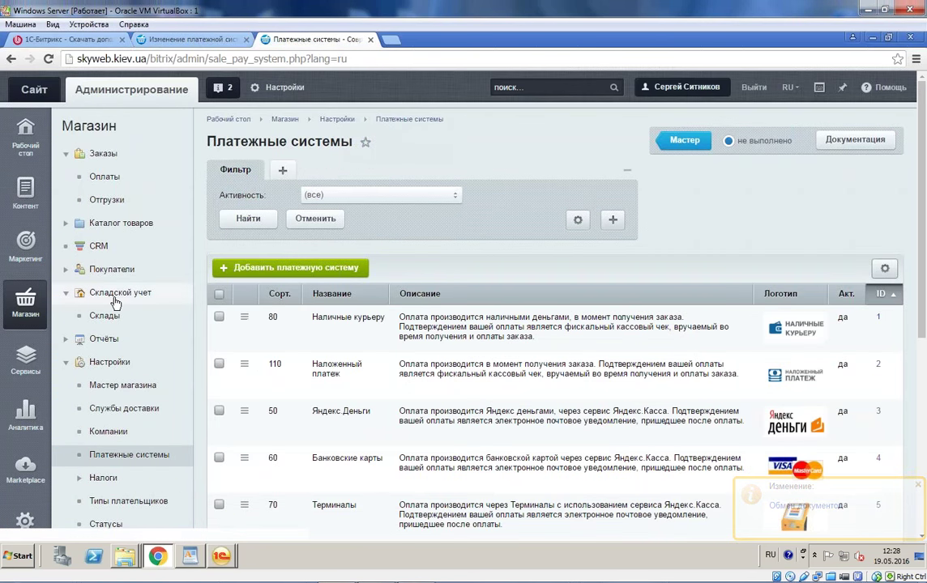
scroll(106, 500, down, 3)
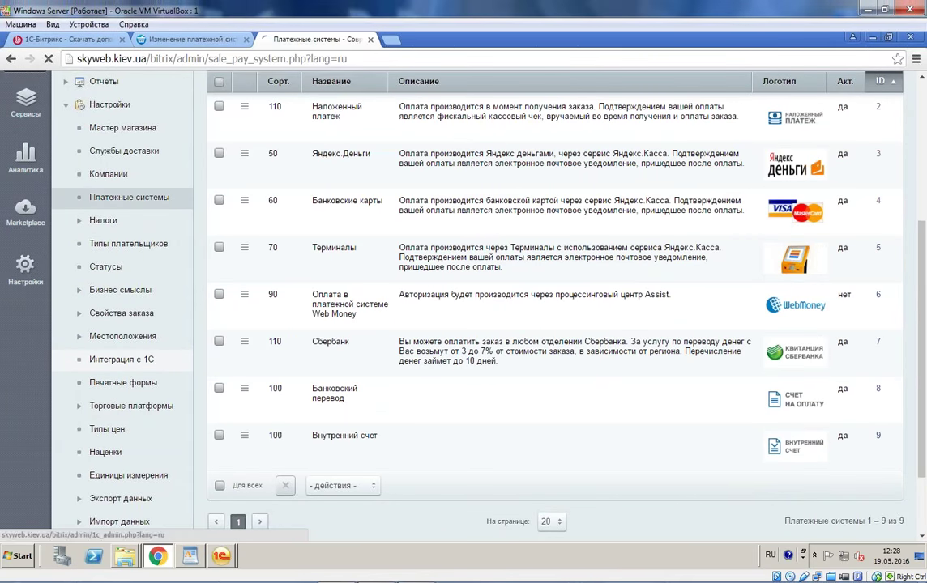
click(122, 357)
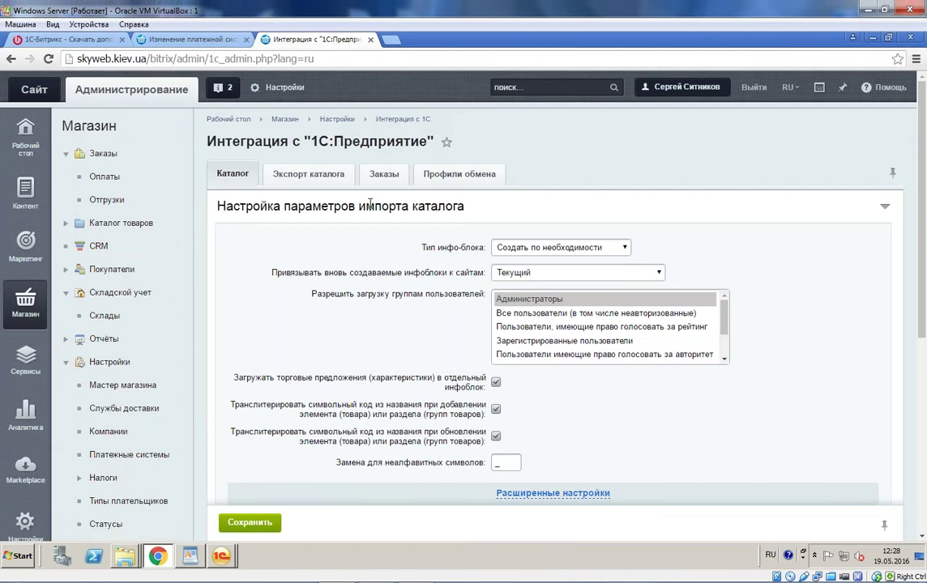
click(385, 175)
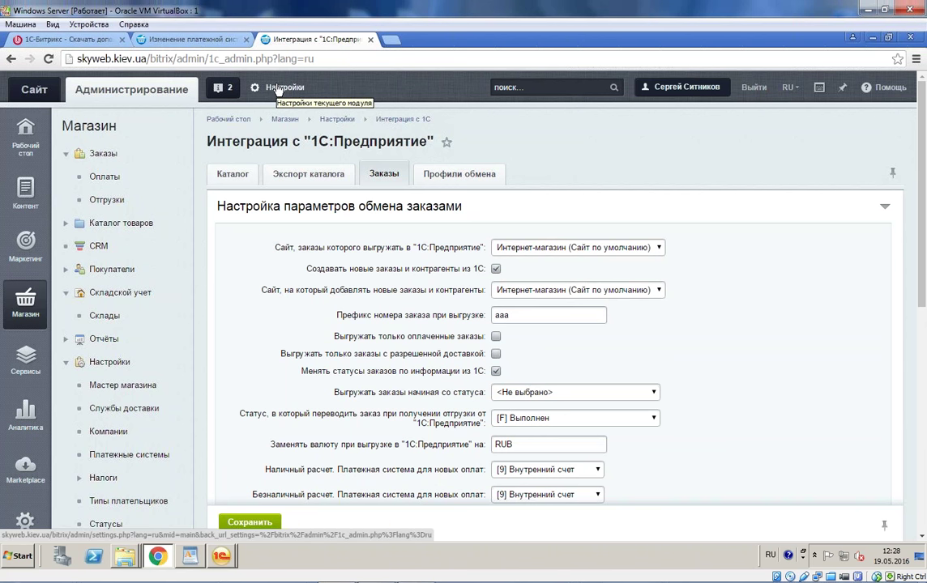
click(220, 557)
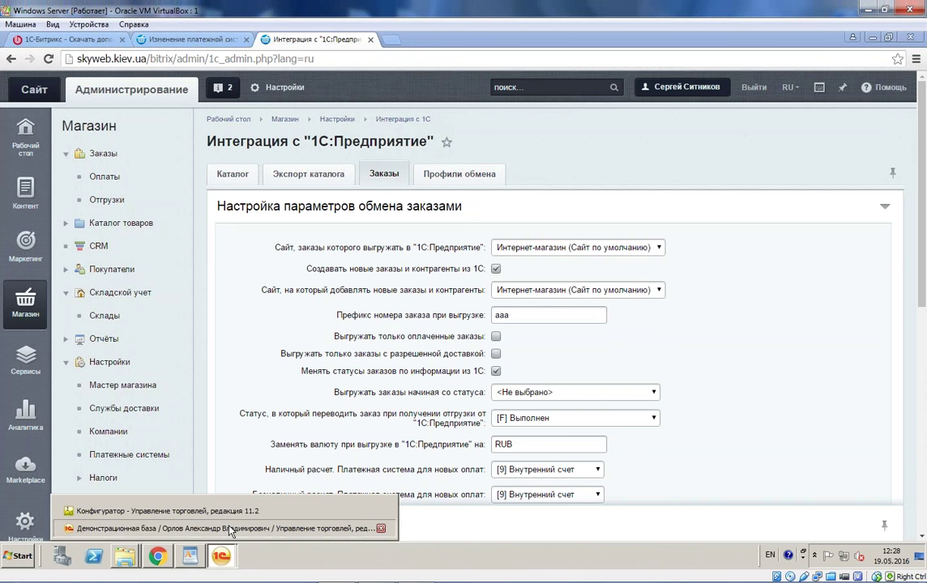
Step: Check the Контрагенты export filter, then run the Обмен документов exchange, uploading 142 counterparties
click(205, 470)
click(351, 146)
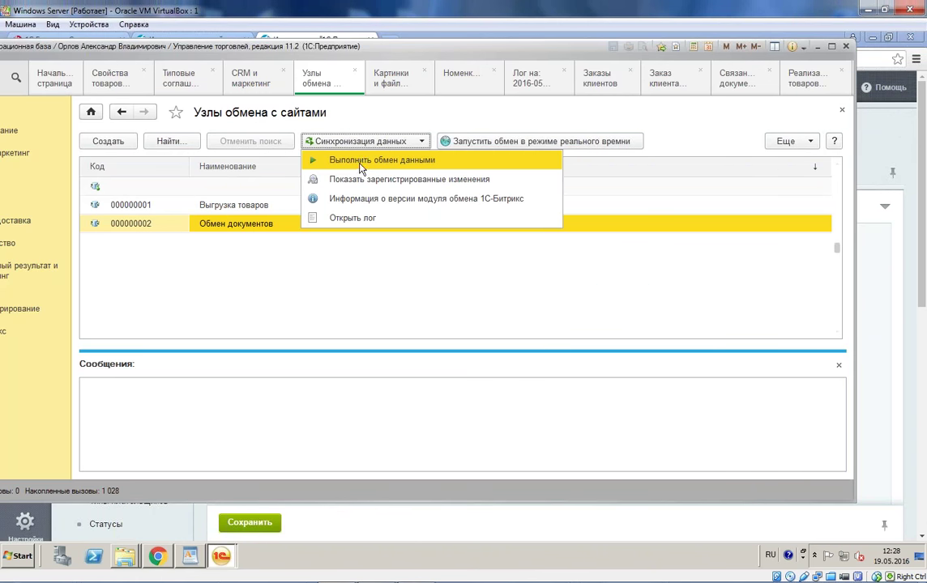
click(356, 158)
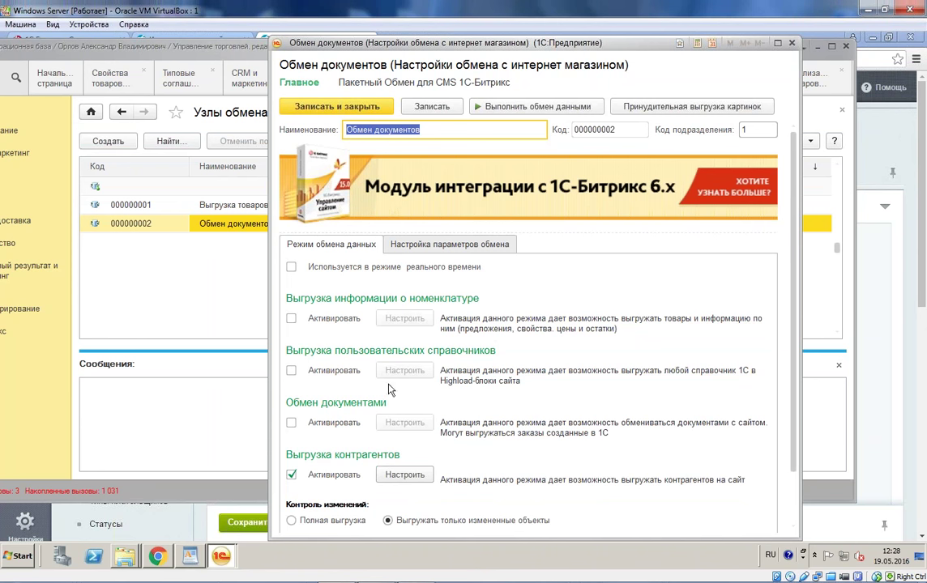
click(405, 474)
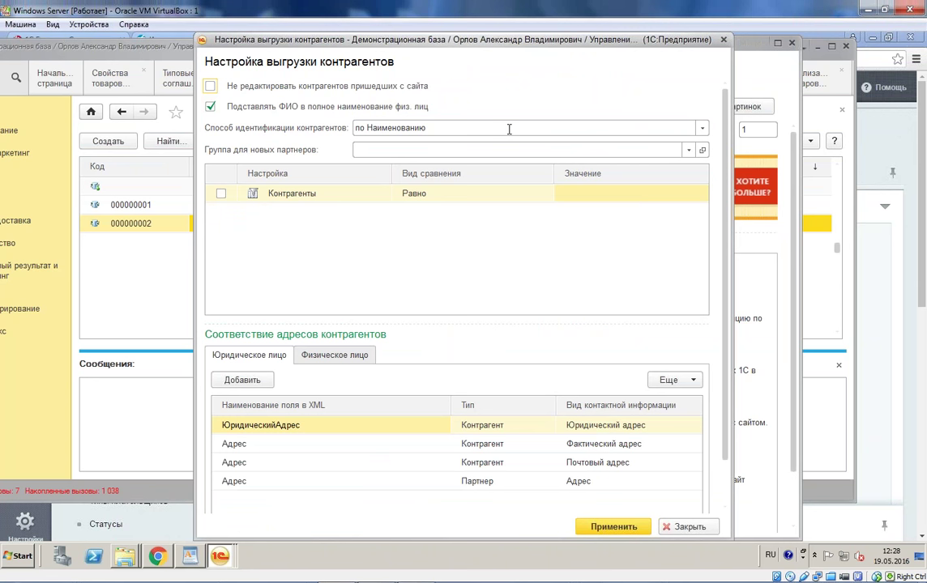
click(489, 211)
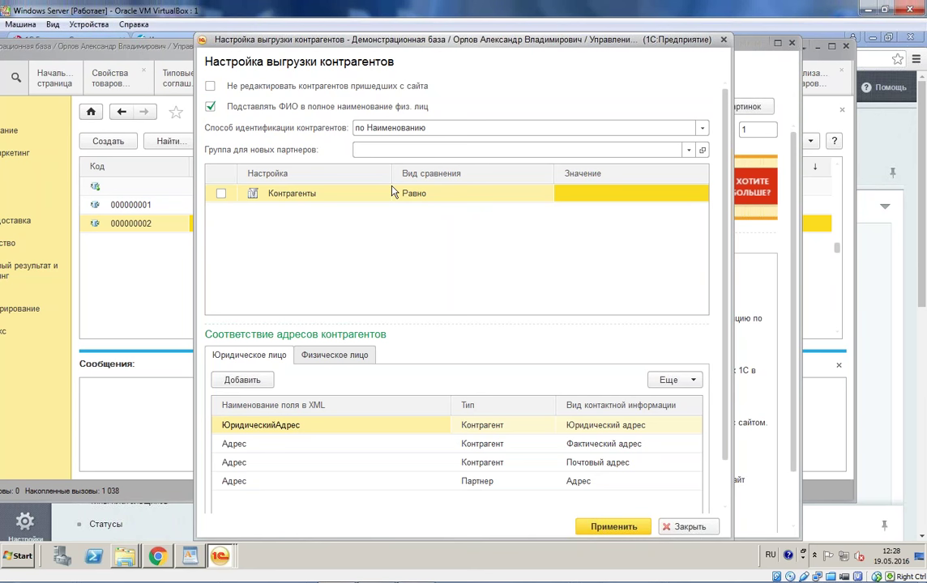
click(723, 40)
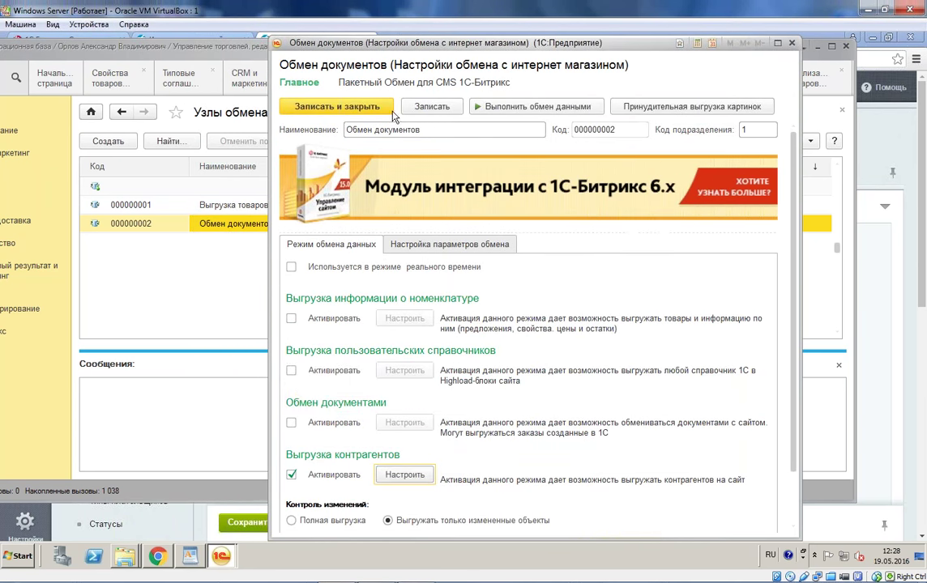
click(516, 109)
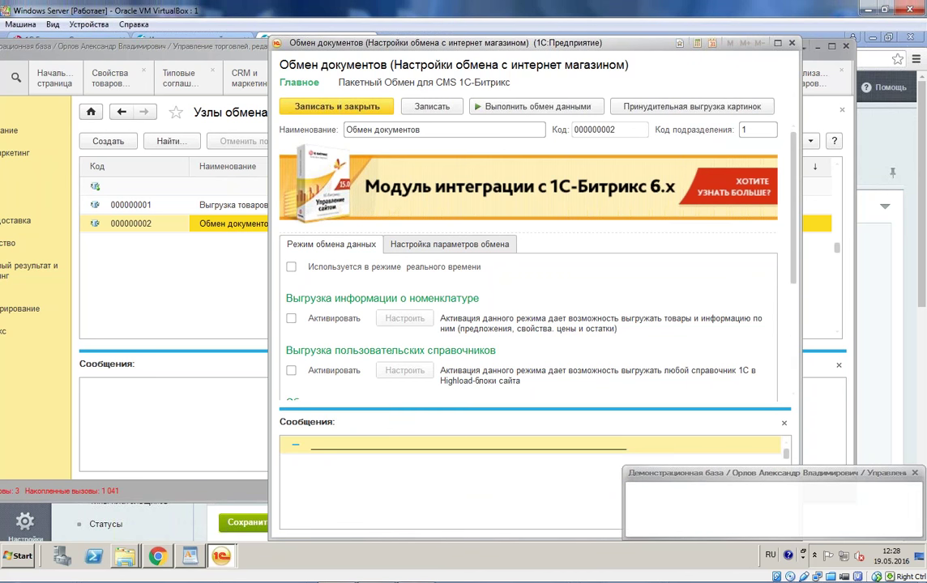
click(556, 480)
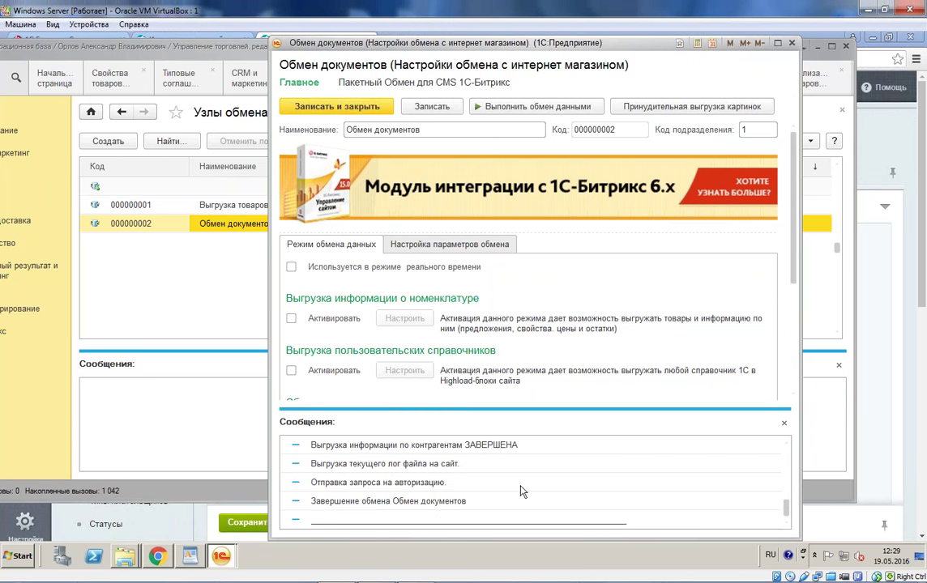
click(158, 556)
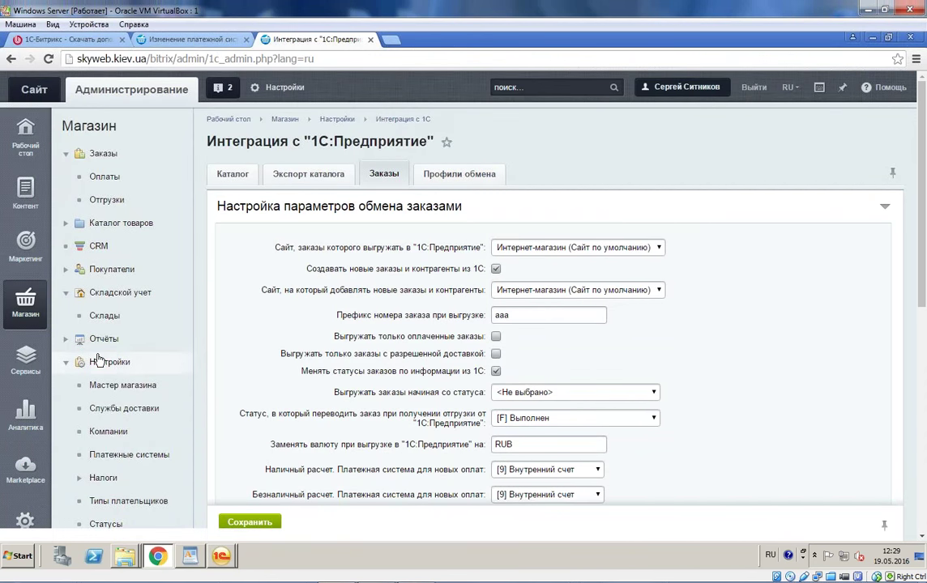
Step: Open user #243 ИнноТрейд on page 4 of the Bitrix users list to check its 1C external code
scroll(59, 267, down, 3)
click(27, 271)
scroll(132, 156, up, 2)
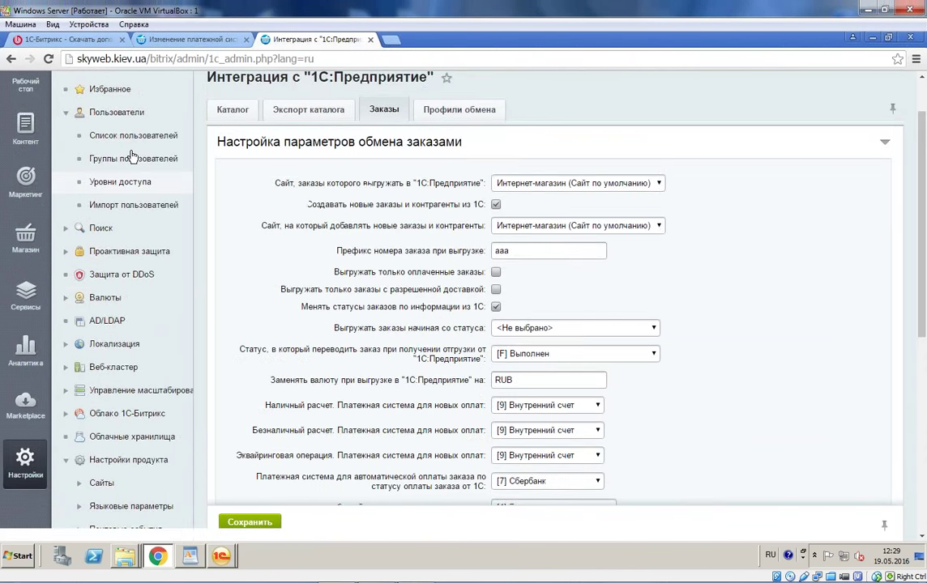
scroll(132, 155, up, 1)
click(129, 199)
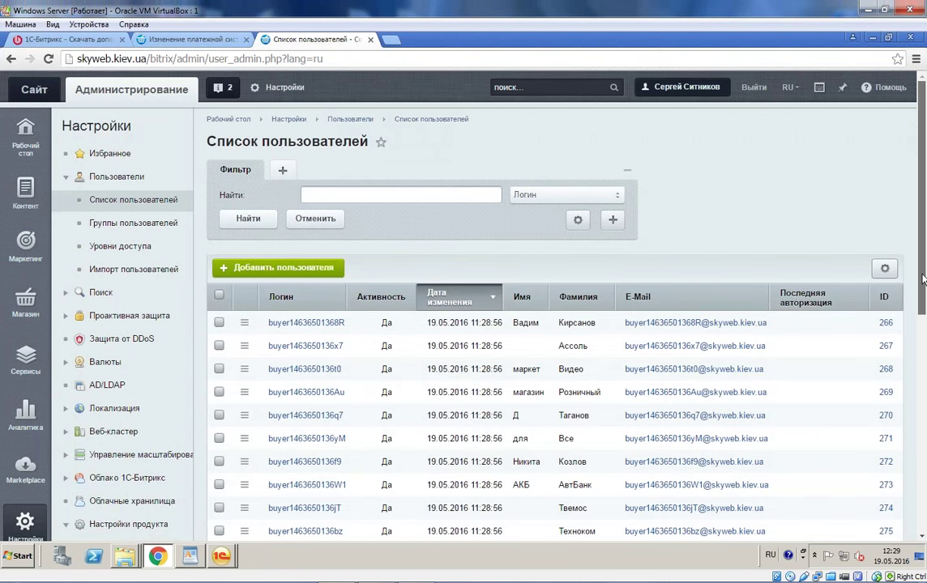
drag(922, 279, 922, 483)
click(305, 435)
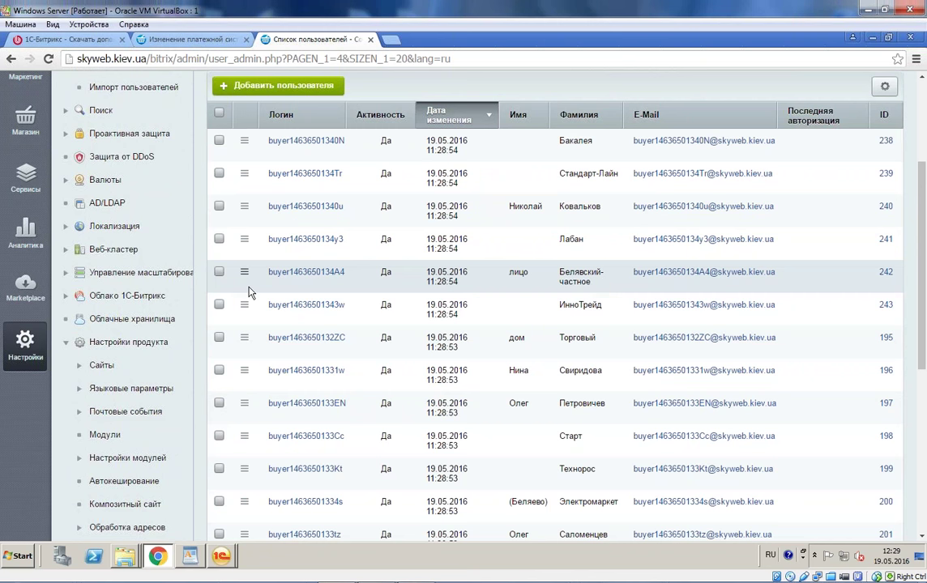
click(277, 305)
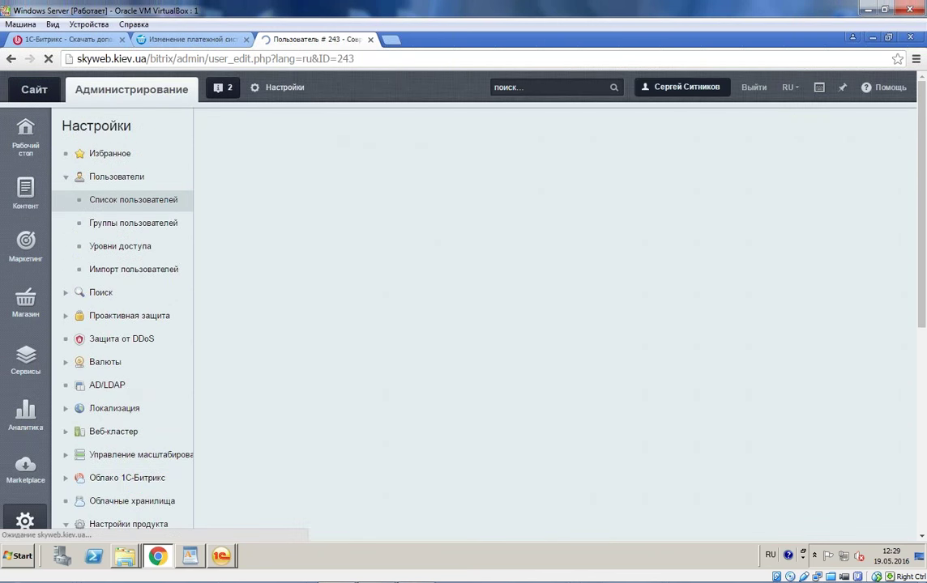
scroll(551, 307, down, 2)
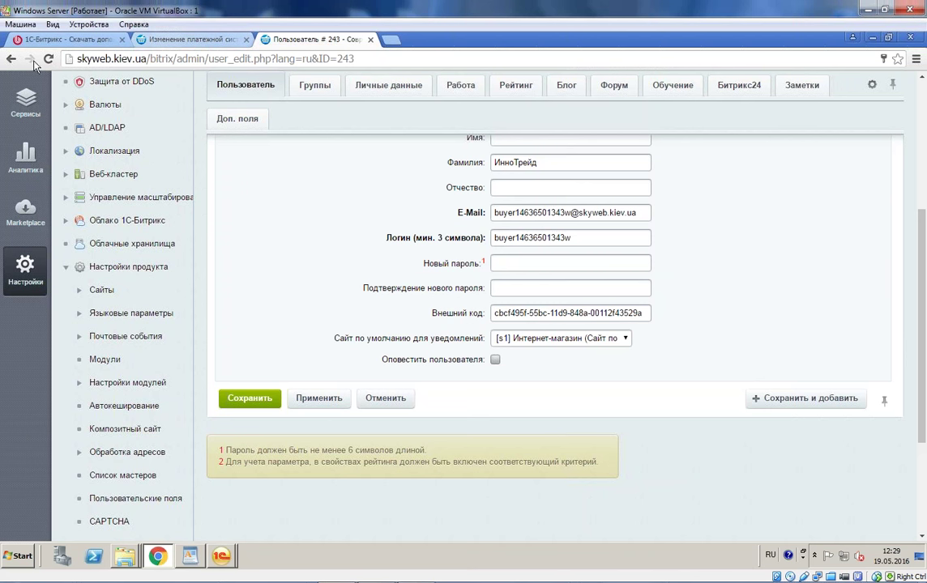
click(221, 555)
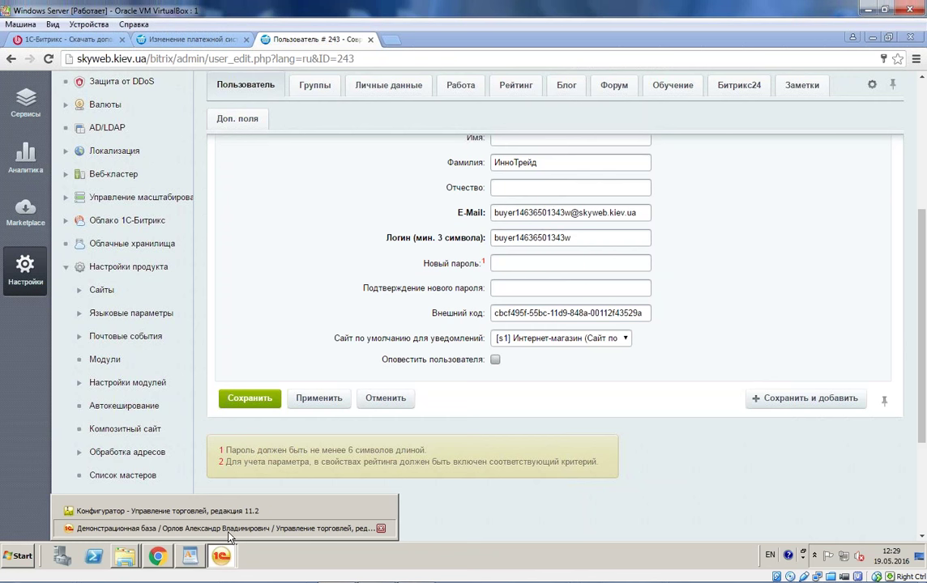
Step: Close the exchange messages panel and dismiss the data-changed error
click(228, 531)
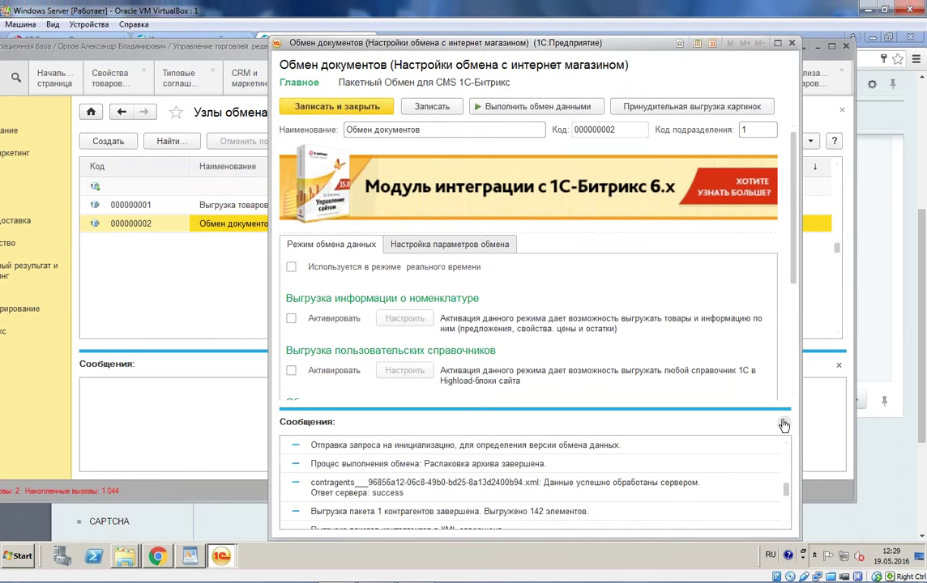
click(783, 425)
click(291, 475)
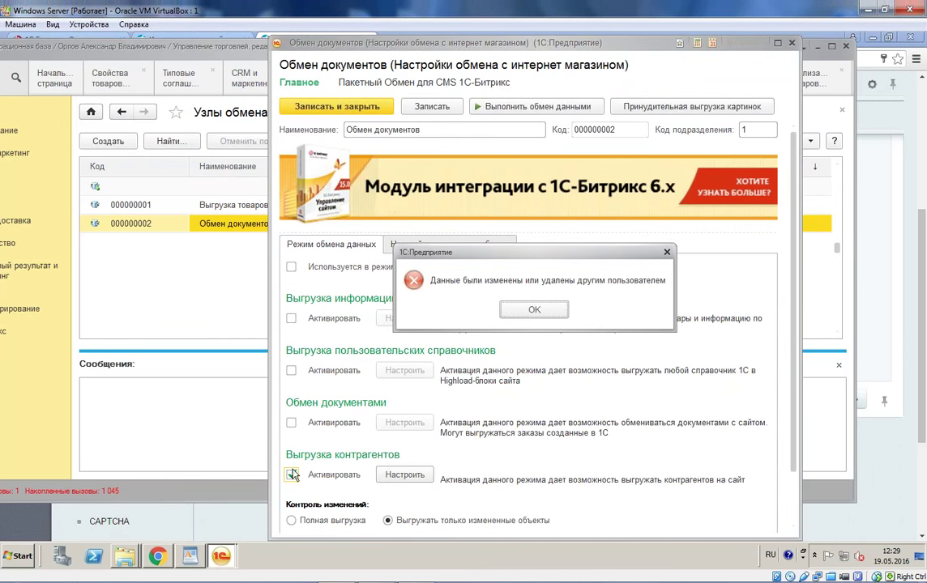
click(534, 311)
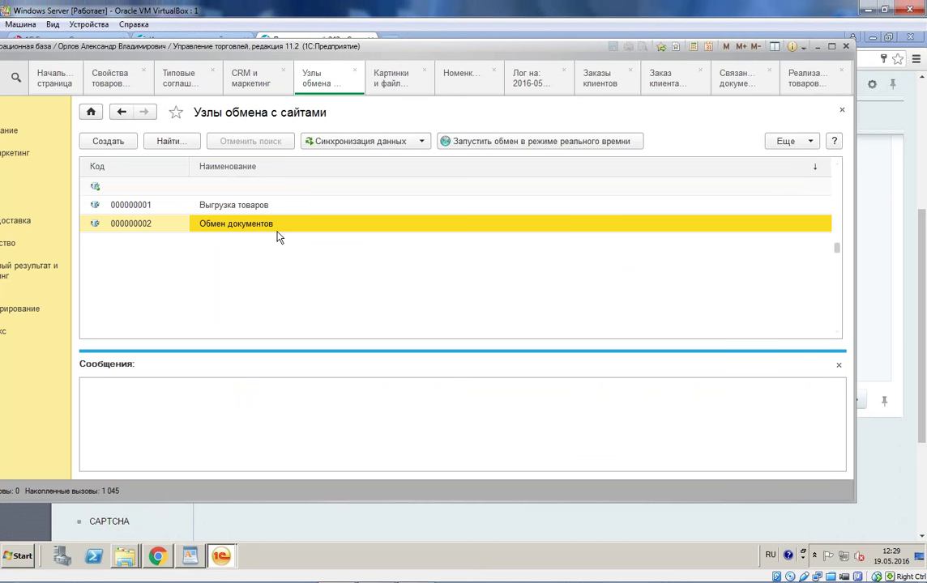
Step: Reopen Обмен документов, turn off counterparty export, enable document exchange with full export
double_click(281, 230)
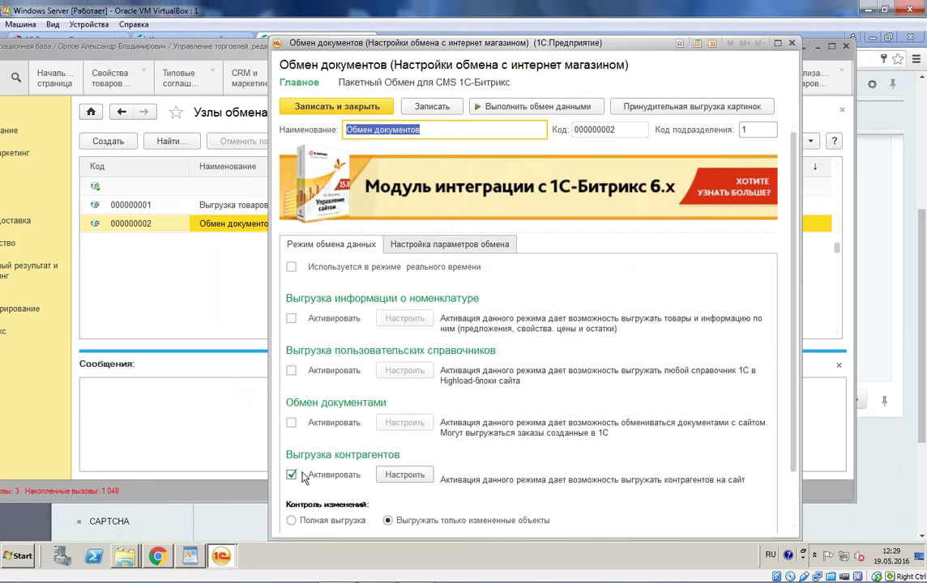
click(291, 474)
click(291, 433)
scroll(372, 438, down, 1)
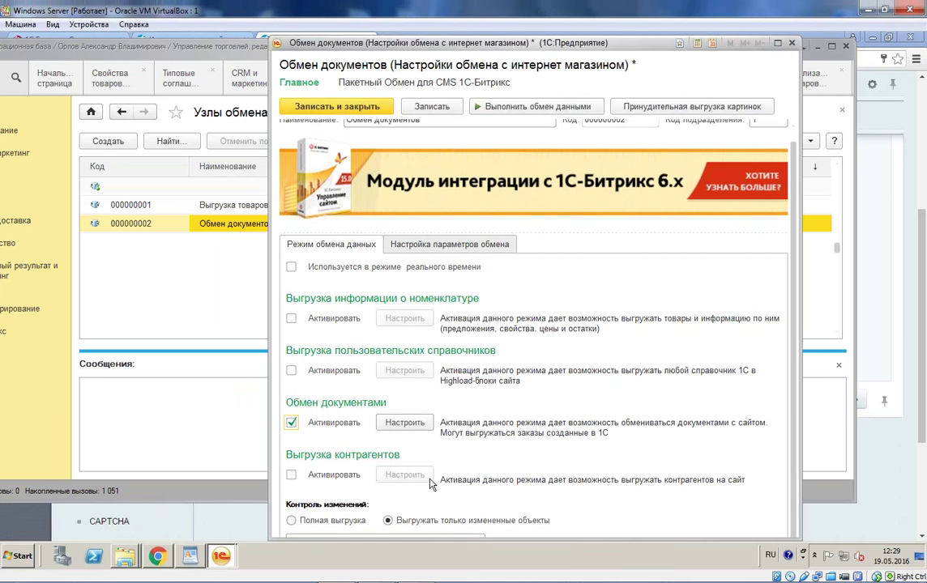
click(291, 520)
Step: Enable offline document export, edit the start date, and filter orders to УУ00-000001
click(405, 422)
click(305, 237)
click(449, 161)
click(450, 160)
text(000)
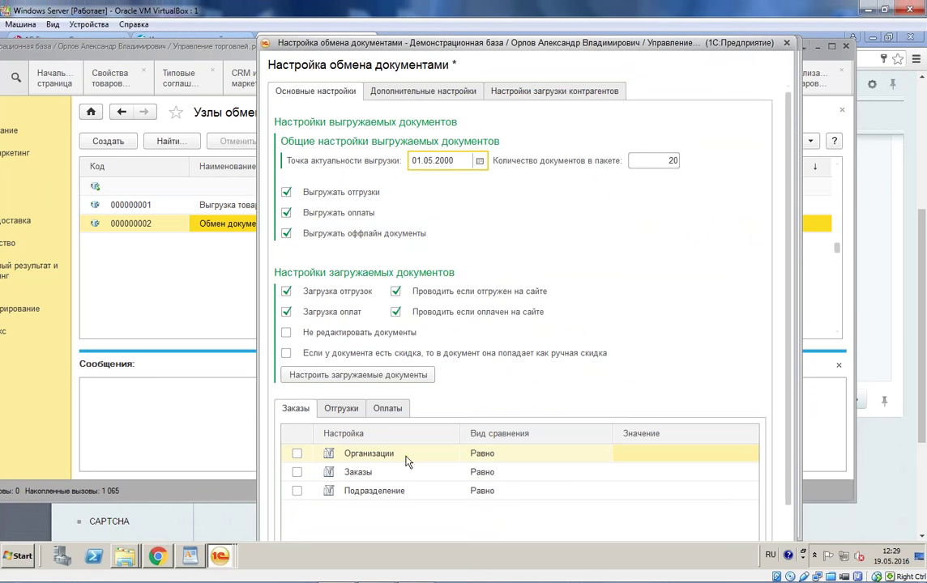
click(662, 472)
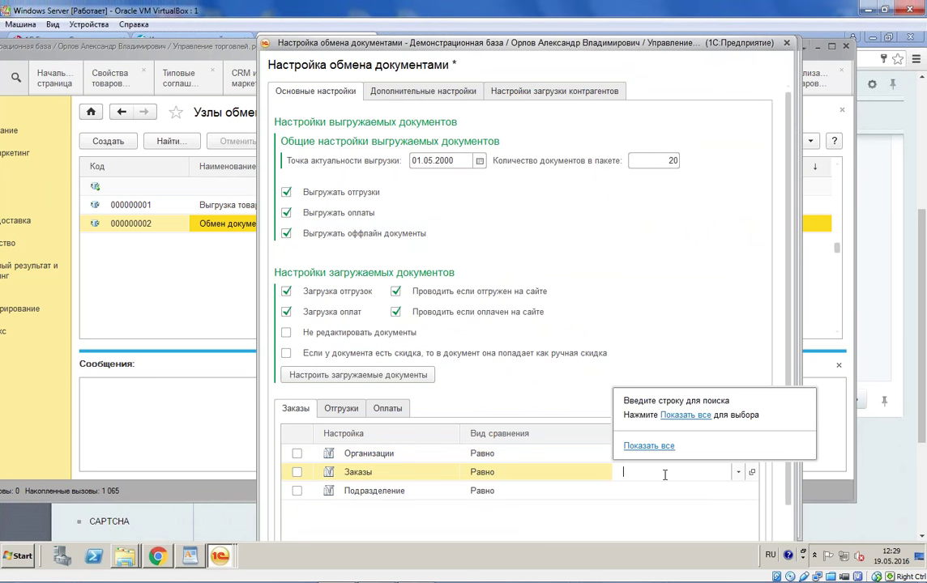
click(686, 418)
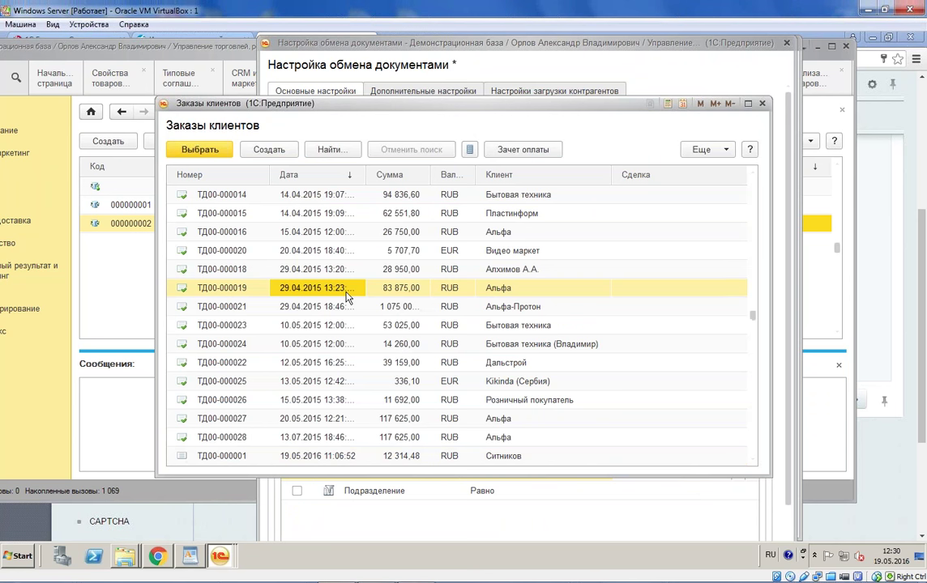
scroll(346, 298, up, 4)
click(410, 278)
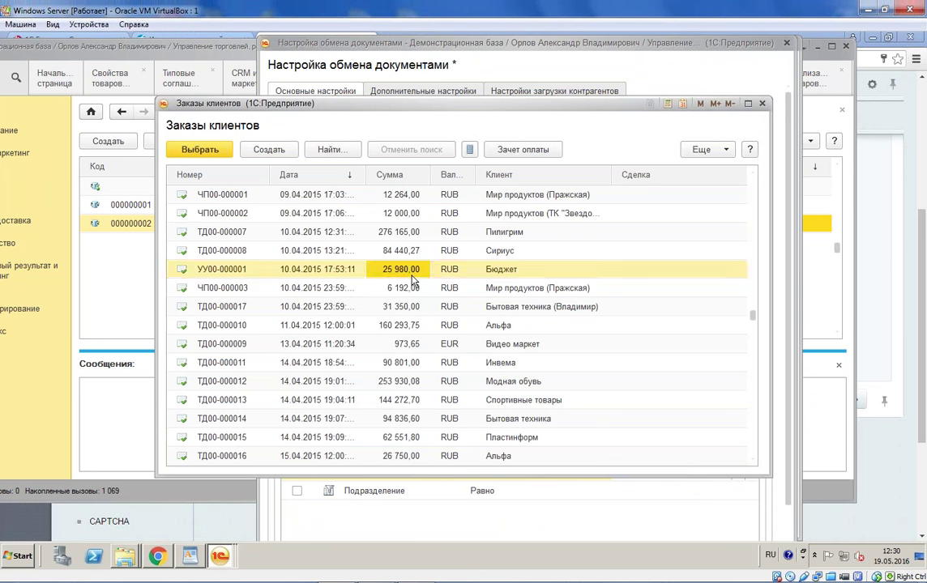
double_click(410, 278)
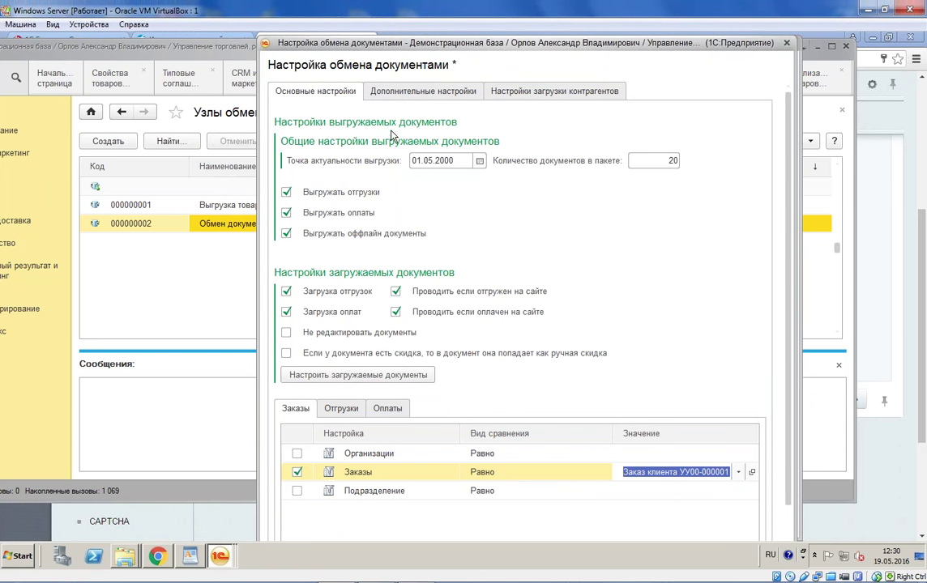
scroll(702, 268, down, 2)
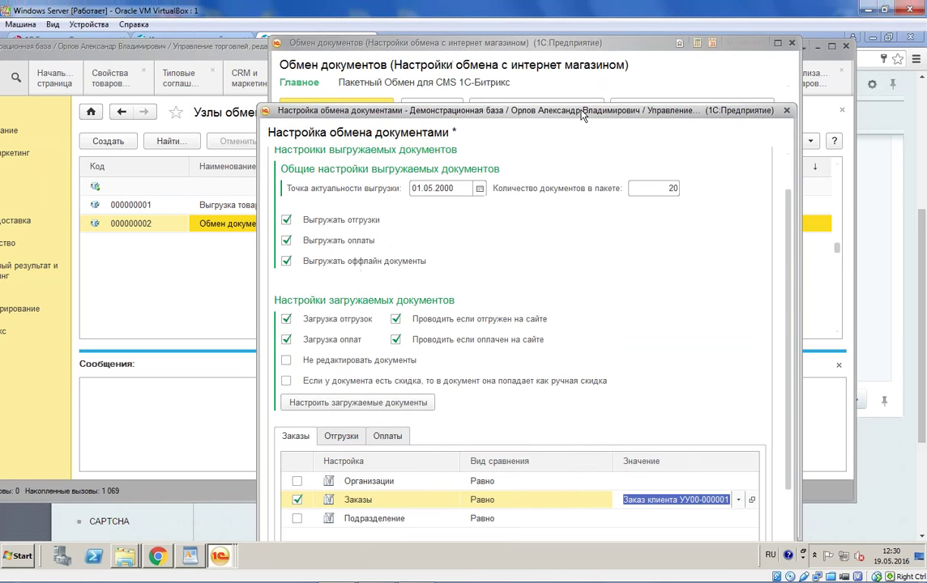
click(682, 508)
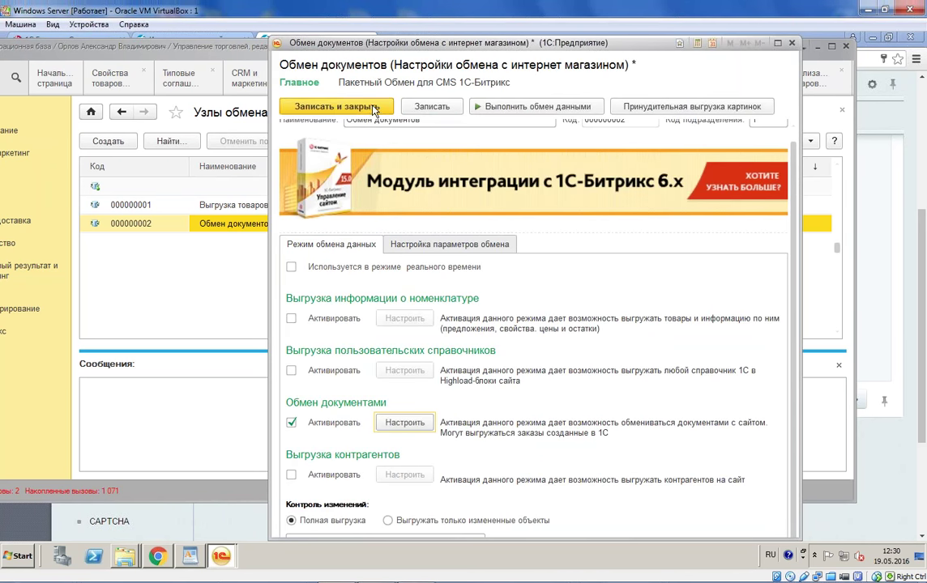
Step: Apply the settings, save and close the node, and run the data exchange
click(332, 93)
click(294, 209)
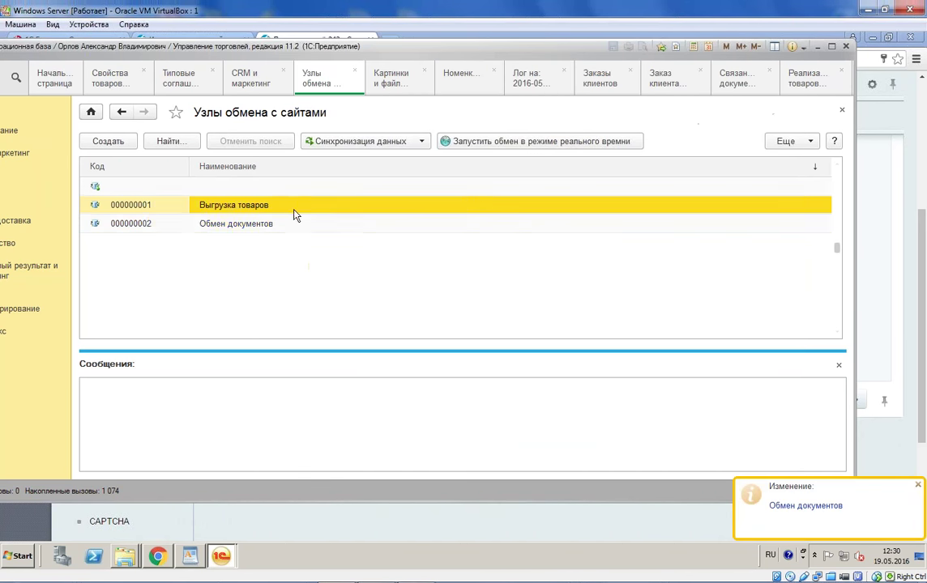
click(364, 141)
click(385, 160)
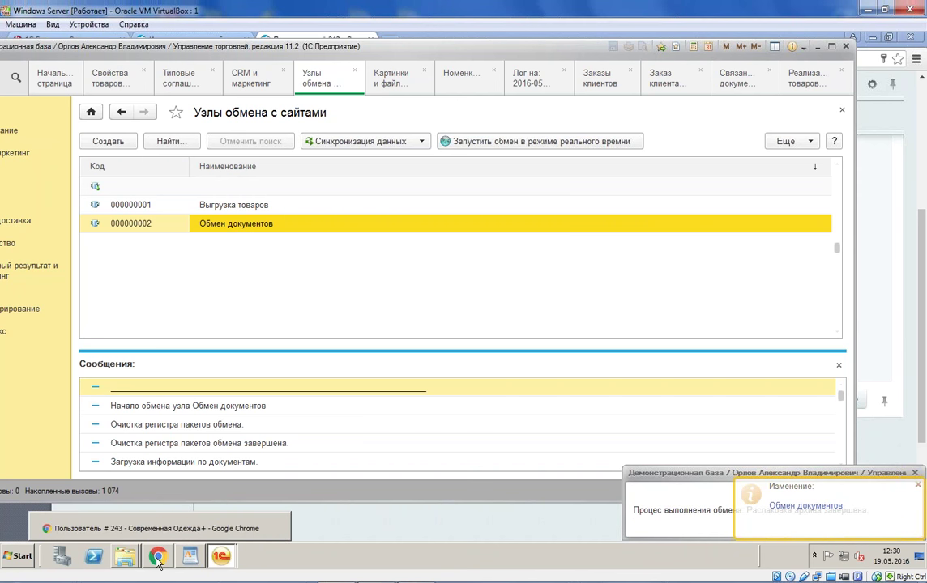
click(157, 556)
scroll(157, 185, up, 5)
Step: Open Магазин > Заказы and set На странице to все to list all 36 orders
click(25, 301)
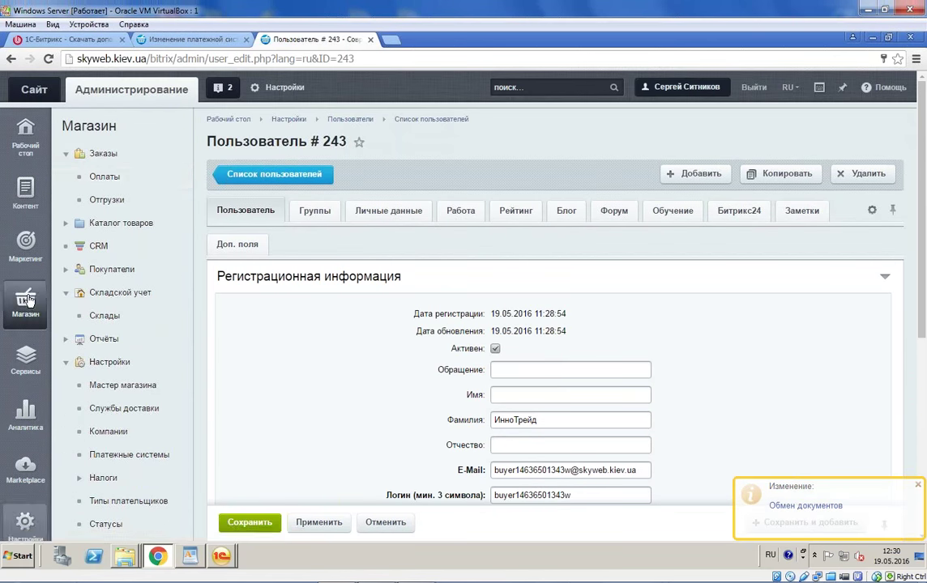
click(106, 155)
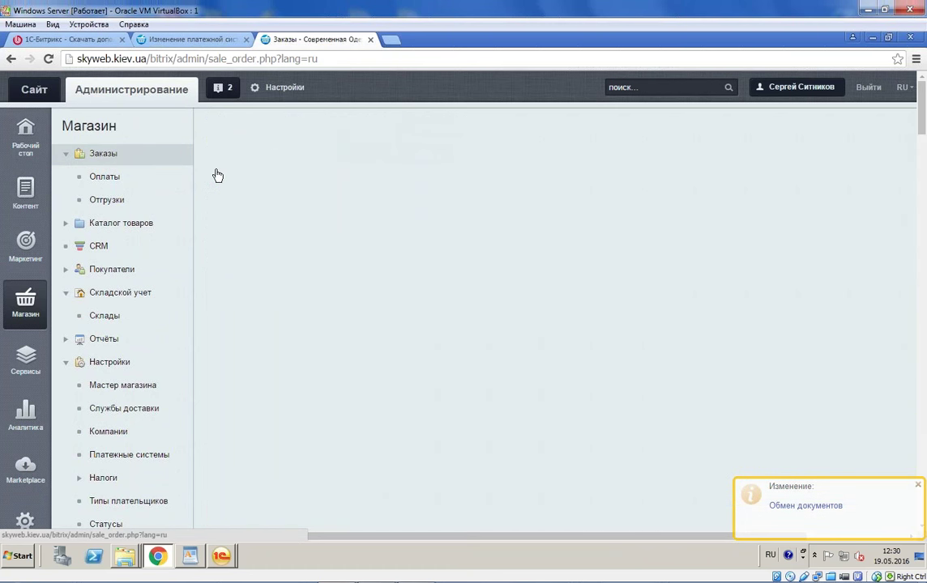
scroll(381, 275, down, 15)
scroll(320, 268, down, 10)
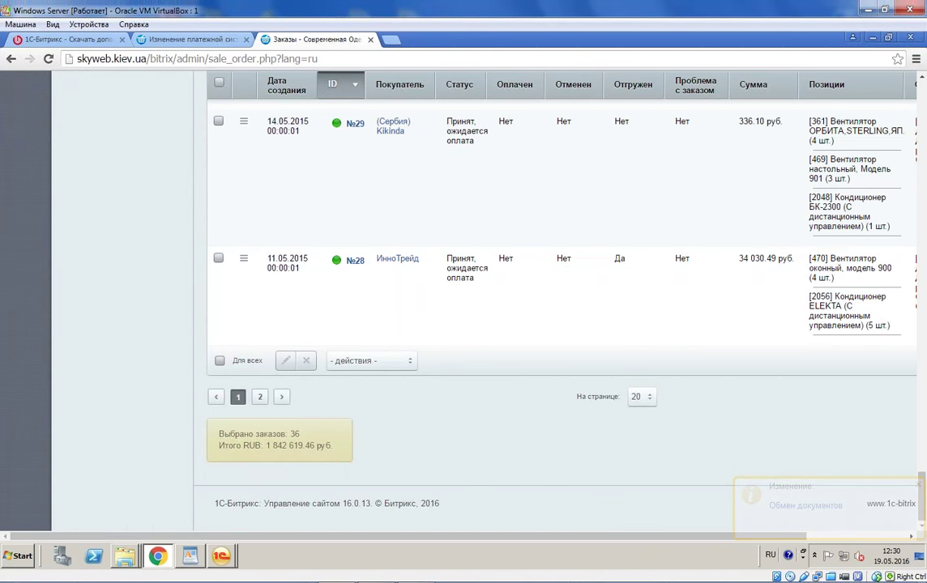
click(222, 556)
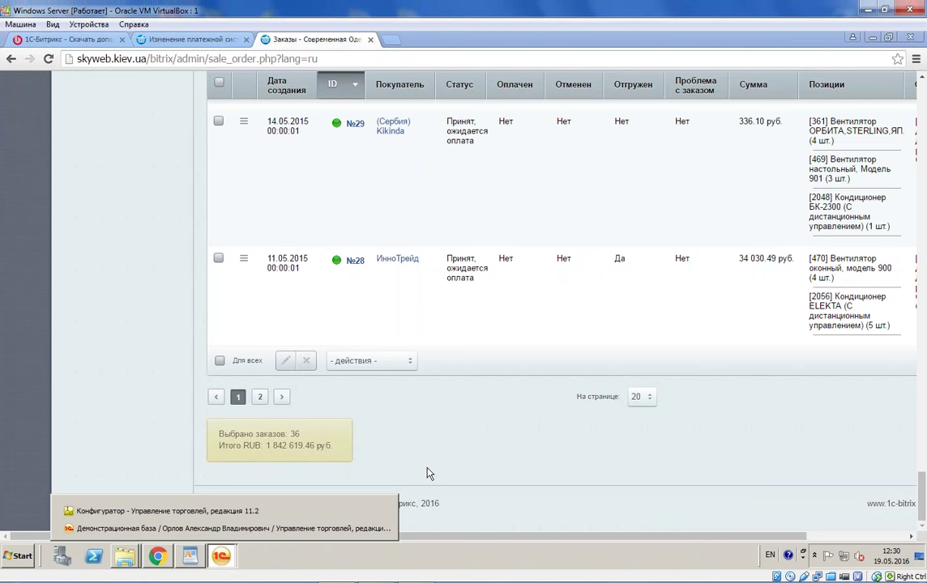
click(640, 396)
click(642, 477)
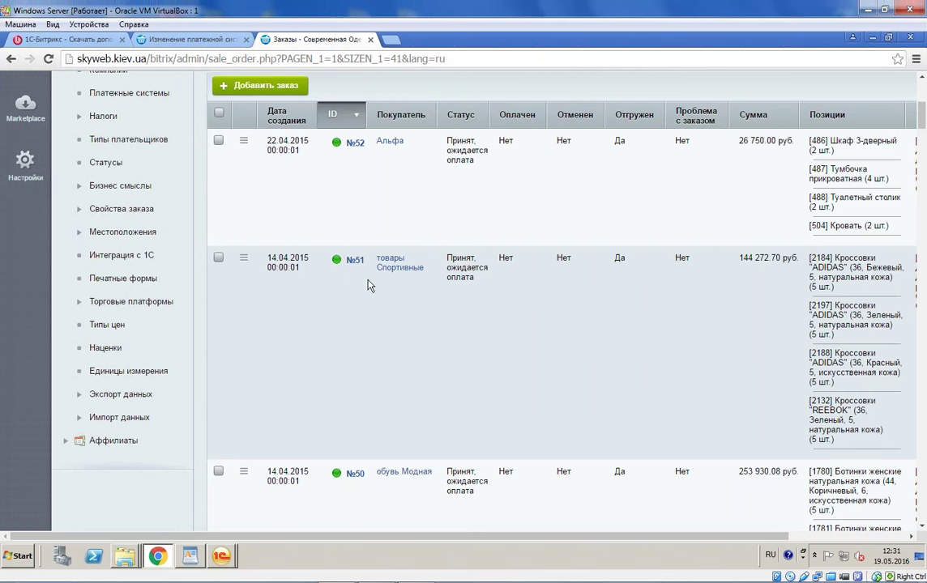
scroll(367, 285, down, 15)
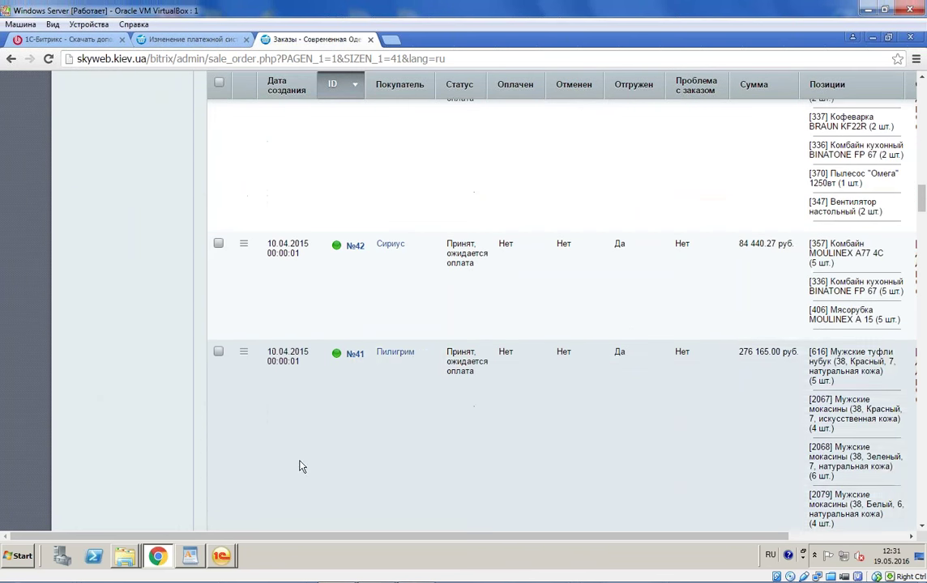
click(219, 559)
Step: Return to 1C and open the Обмен документов exchange node settings
click(219, 525)
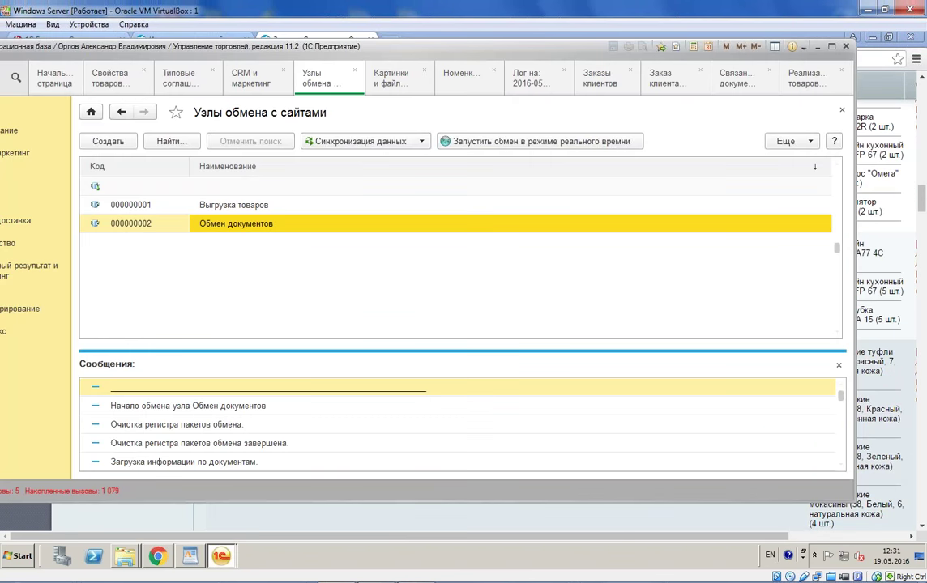
double_click(249, 230)
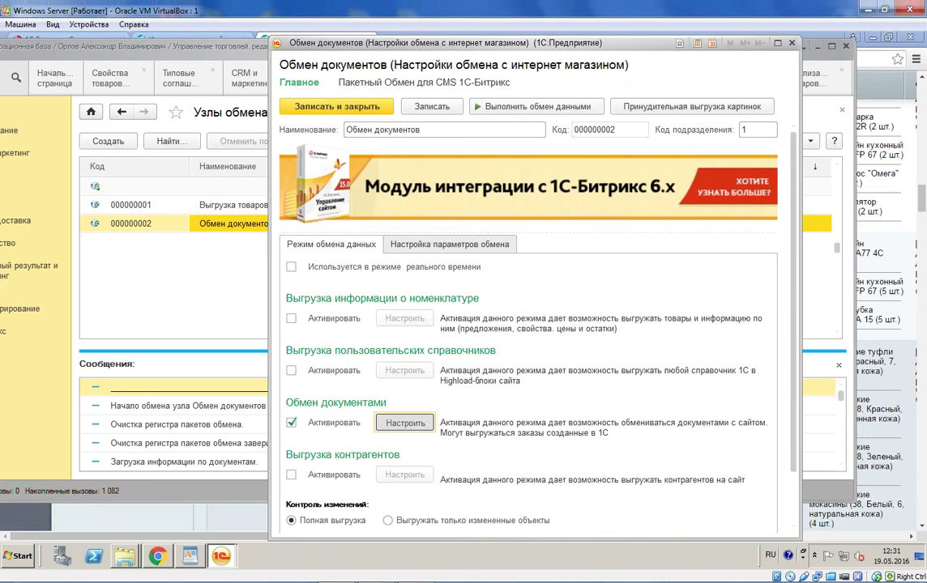
scroll(710, 371, down, 3)
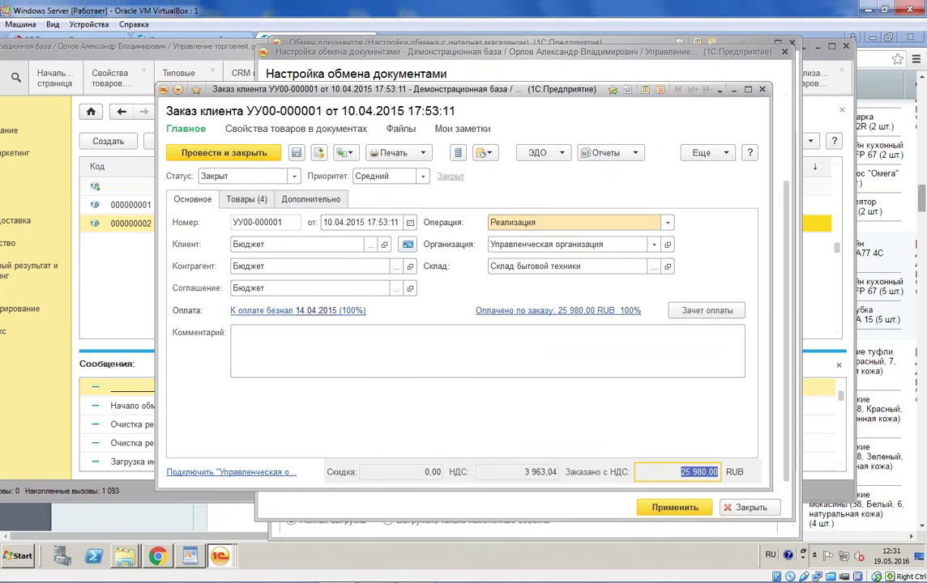
Step: Search the Bitrix orders page for the total '25 98'
click(812, 30)
key(ctrl+f)
text(25 980,00)
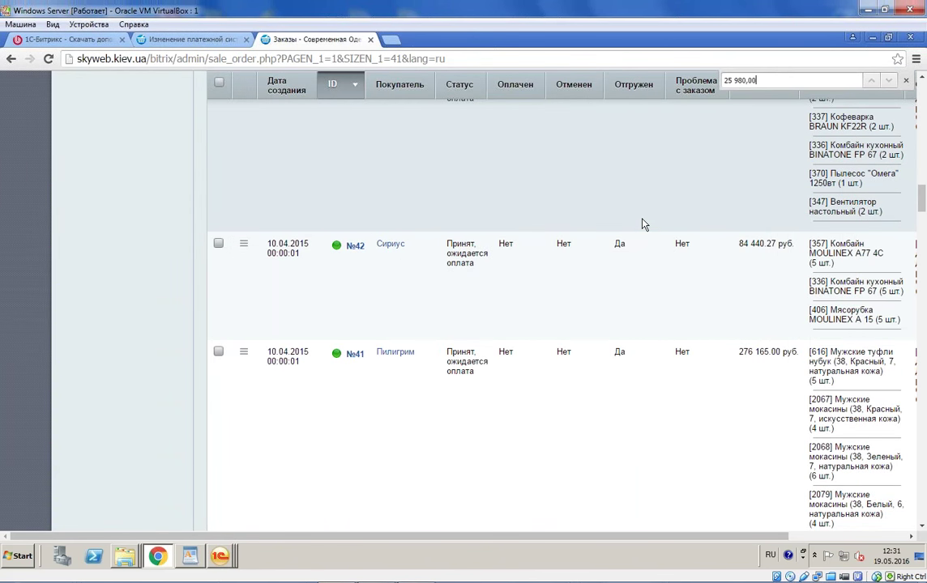
click(740, 80)
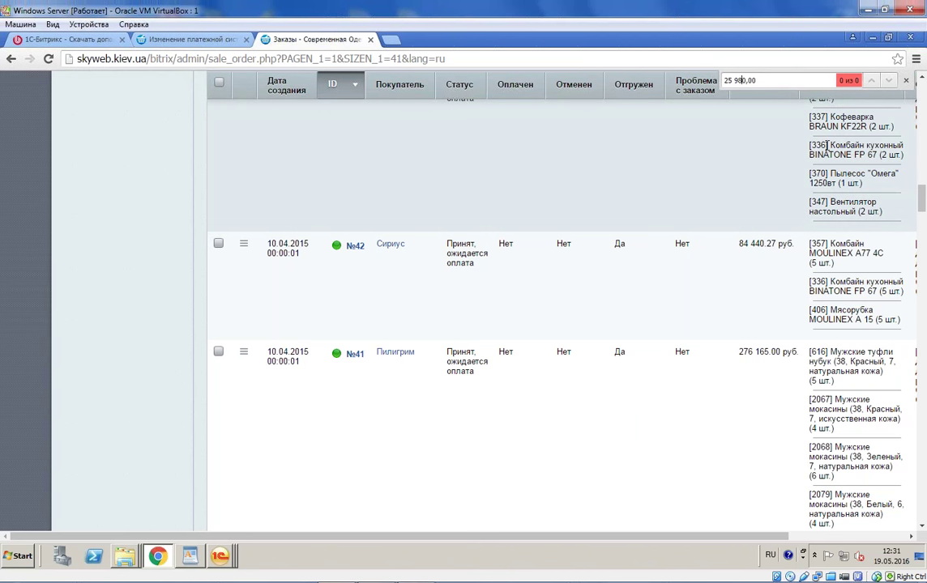
key(Delete)
key(Delete)
key(Delete)
key(Delete)
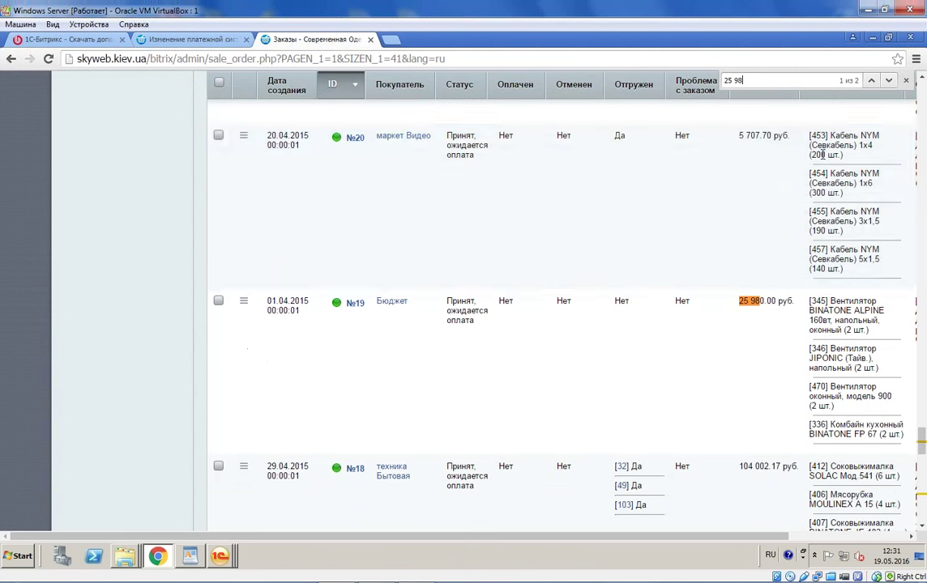
Step: Check matching order №19 from Бюджет (25 980.00 руб.) and switch back to 1C order УУ00-000001
click(243, 302)
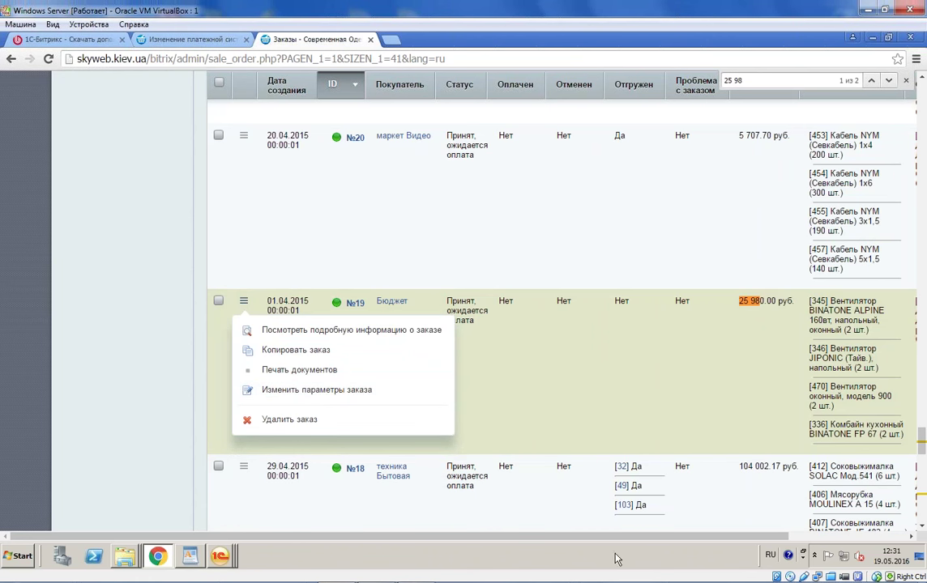
drag(702, 536, 824, 535)
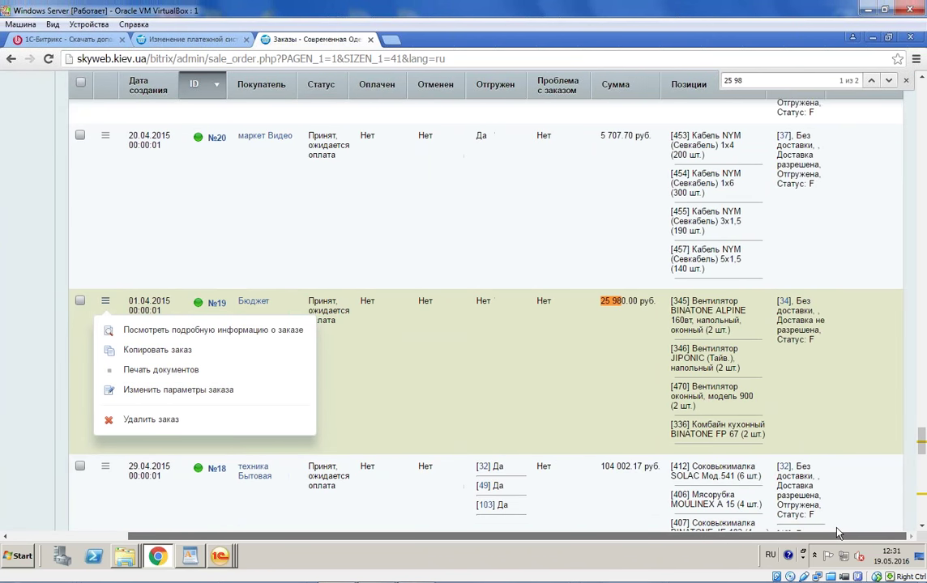
drag(922, 410, 922, 442)
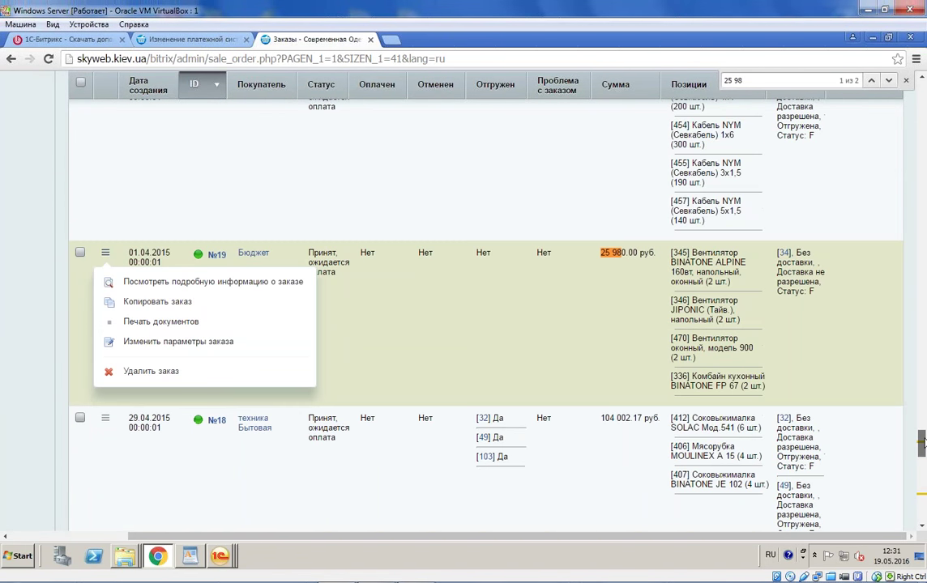
click(538, 291)
click(220, 556)
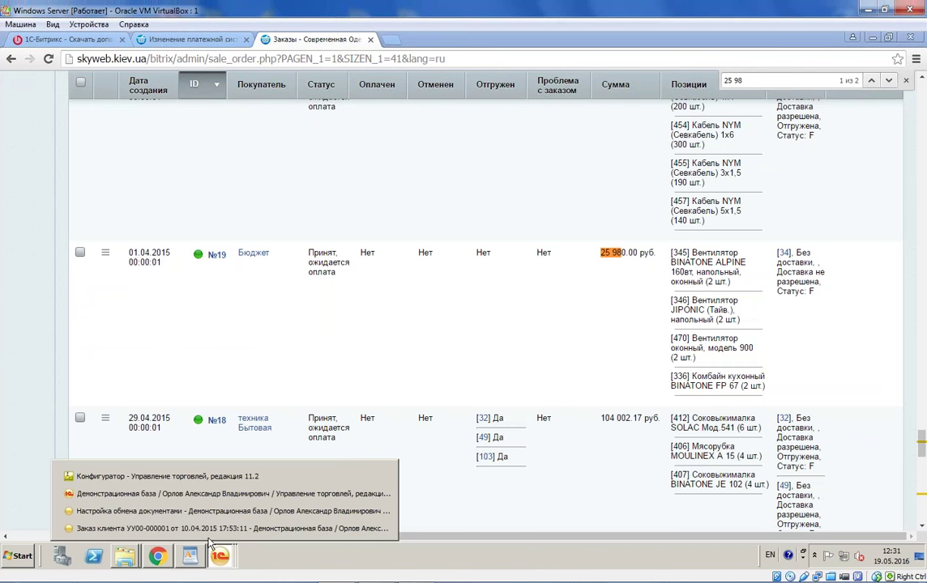
click(130, 486)
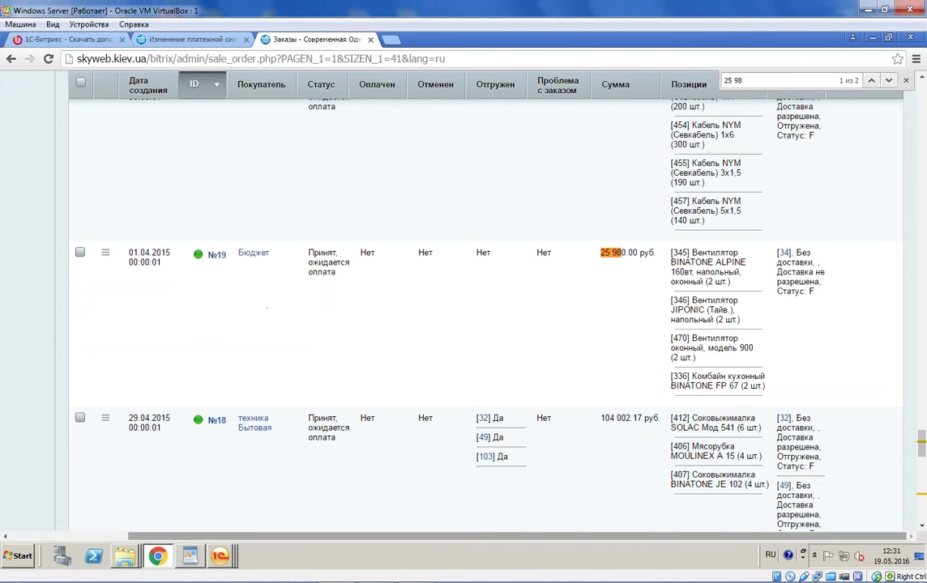
Step: Return to Настройка обмена документами and open filtered customer order УУ00-000001
click(220, 556)
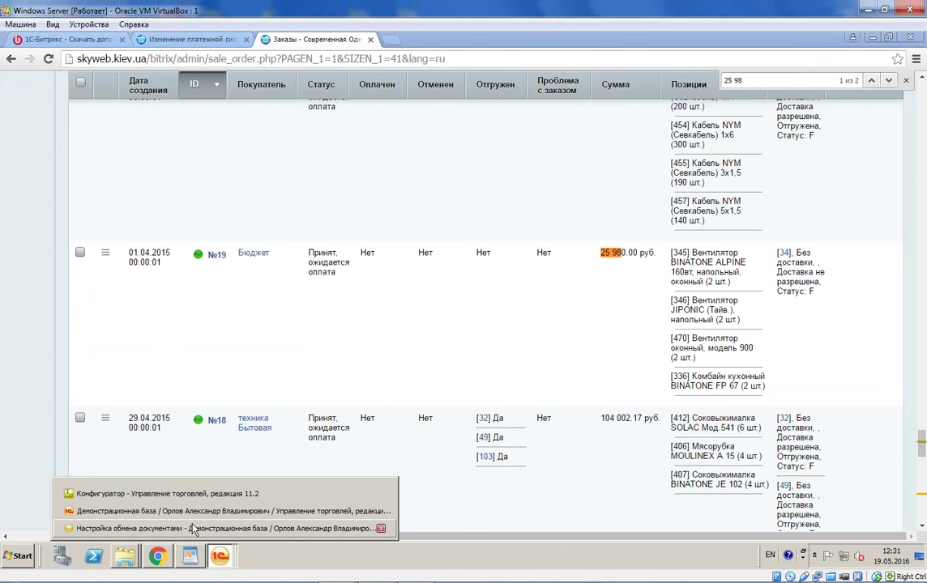
click(195, 516)
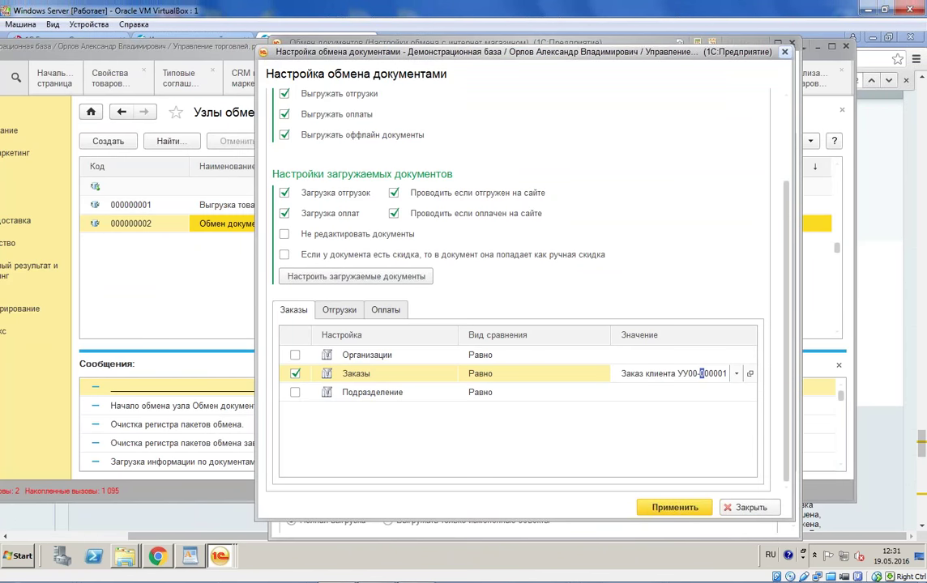
click(751, 373)
Step: Review the order's related documents, payment ТД00-000028 and sale ТД00-000027, then close the order
click(608, 152)
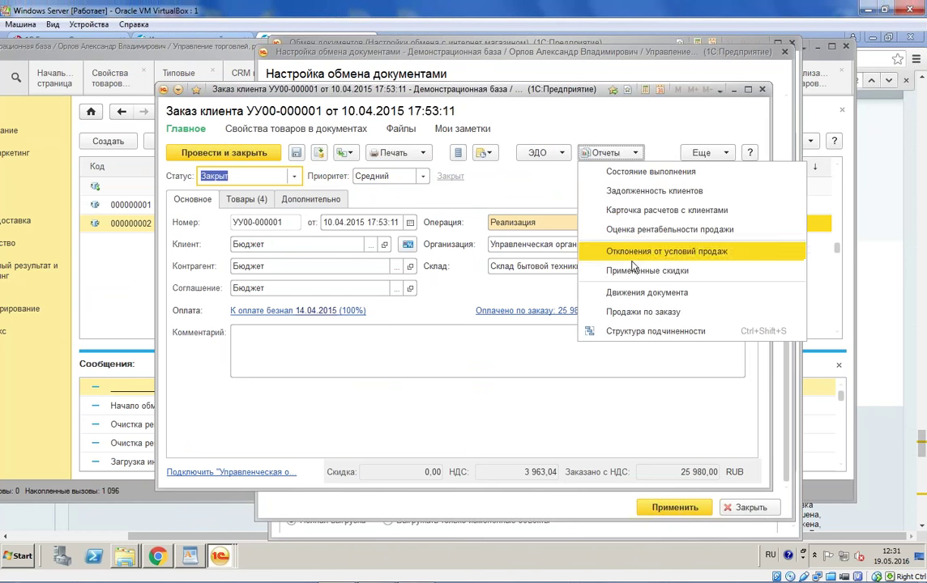
click(620, 331)
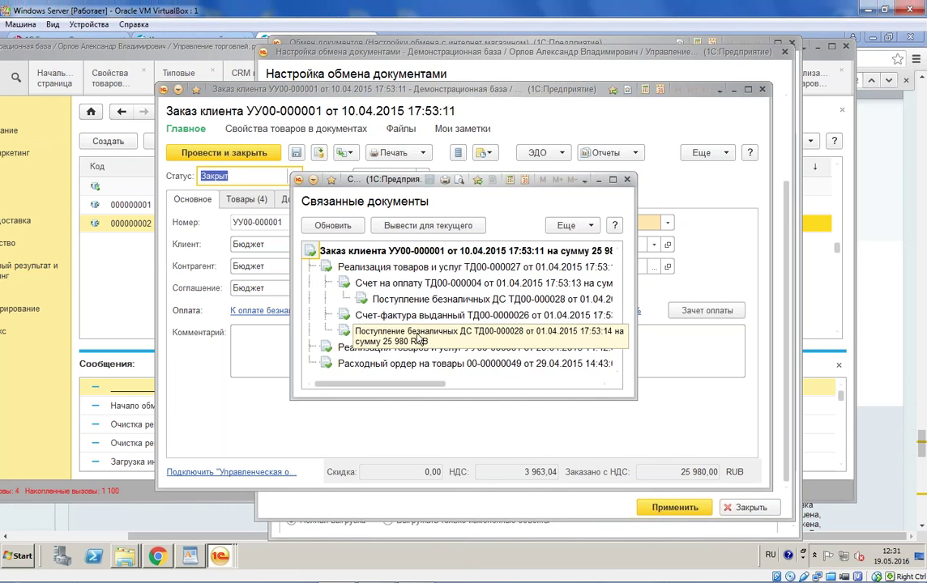
click(381, 332)
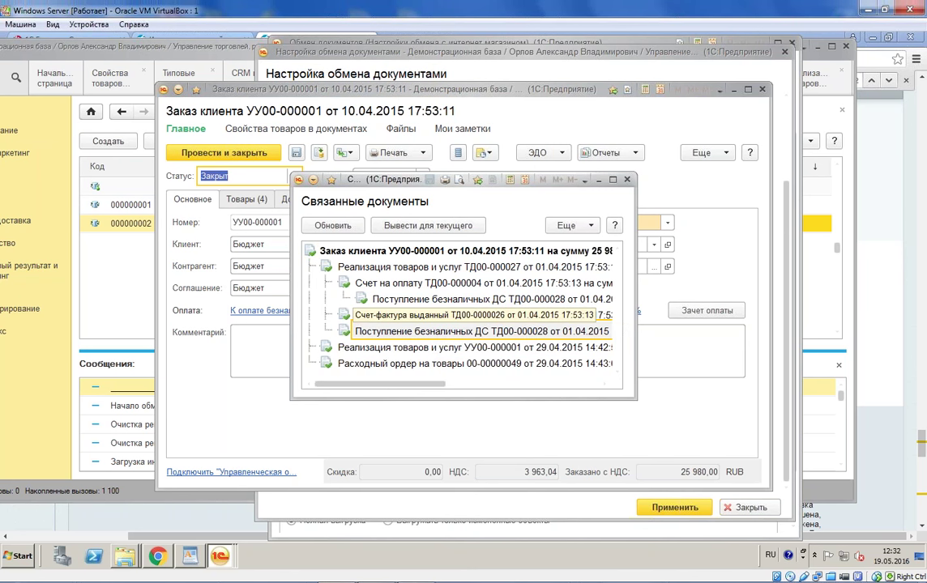
click(422, 267)
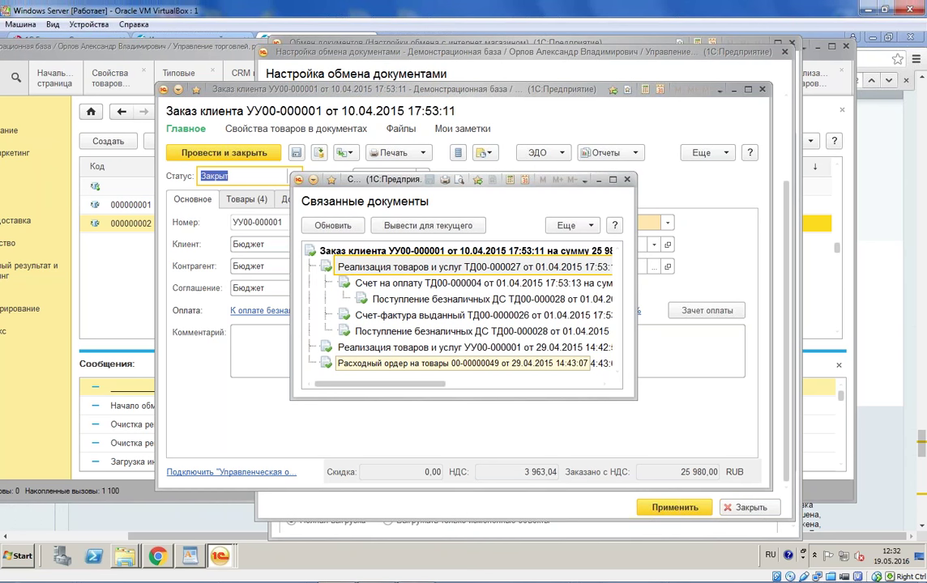
key(Escape)
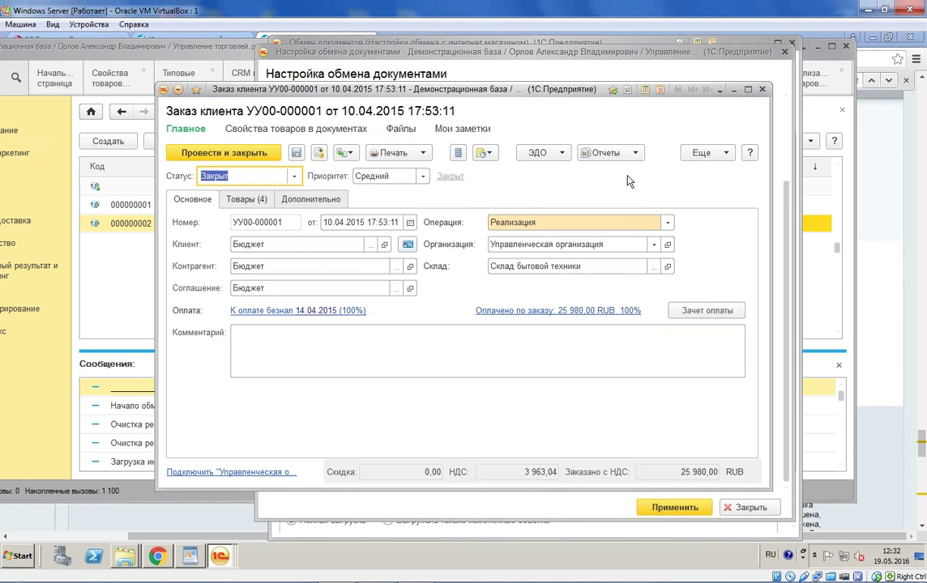
click(762, 89)
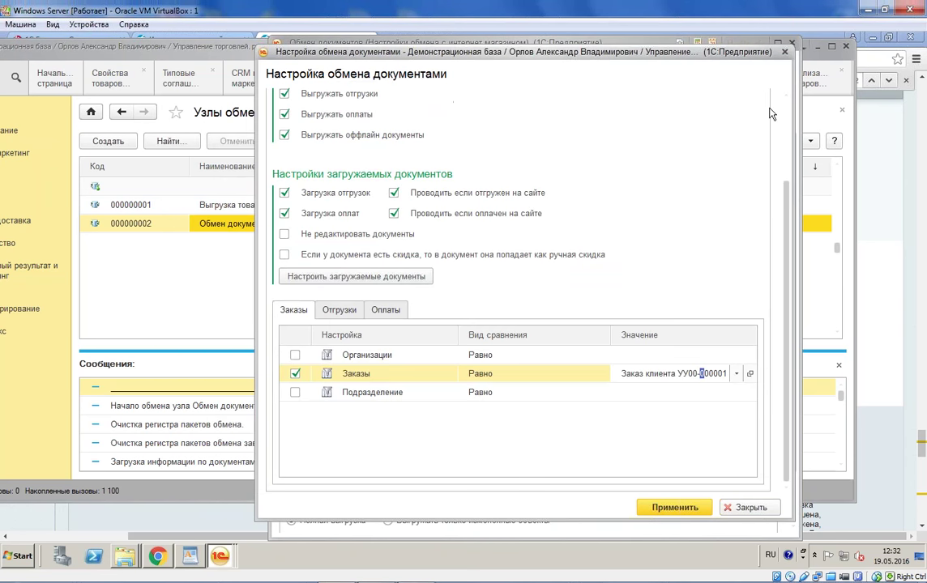
Step: Close Настройка обмена документами and the Обмен документов node form
click(784, 51)
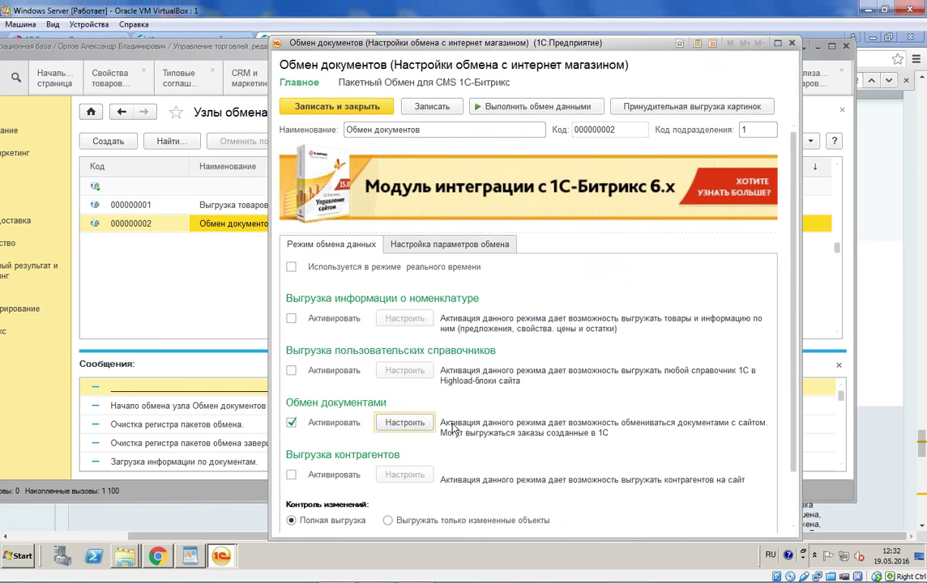
scroll(453, 429, down, 2)
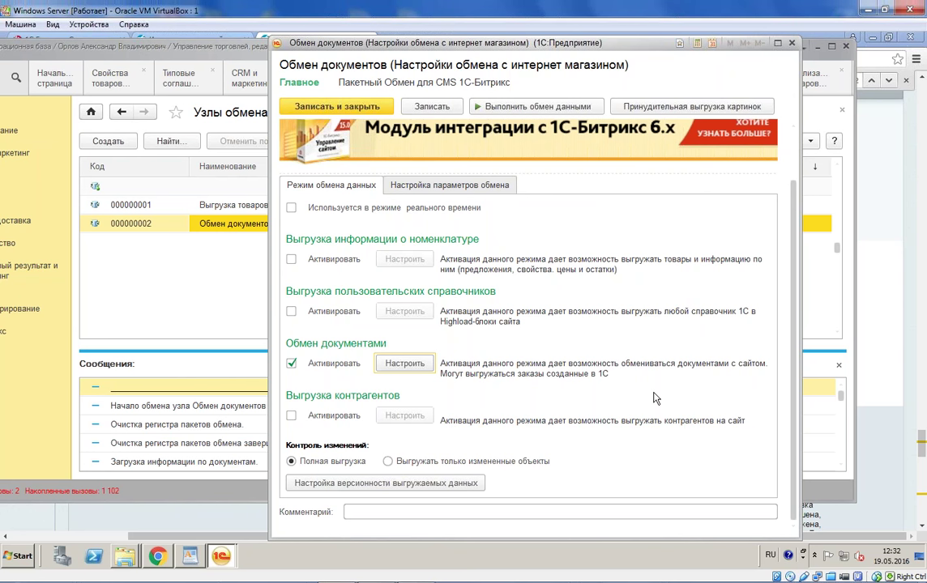
click(792, 43)
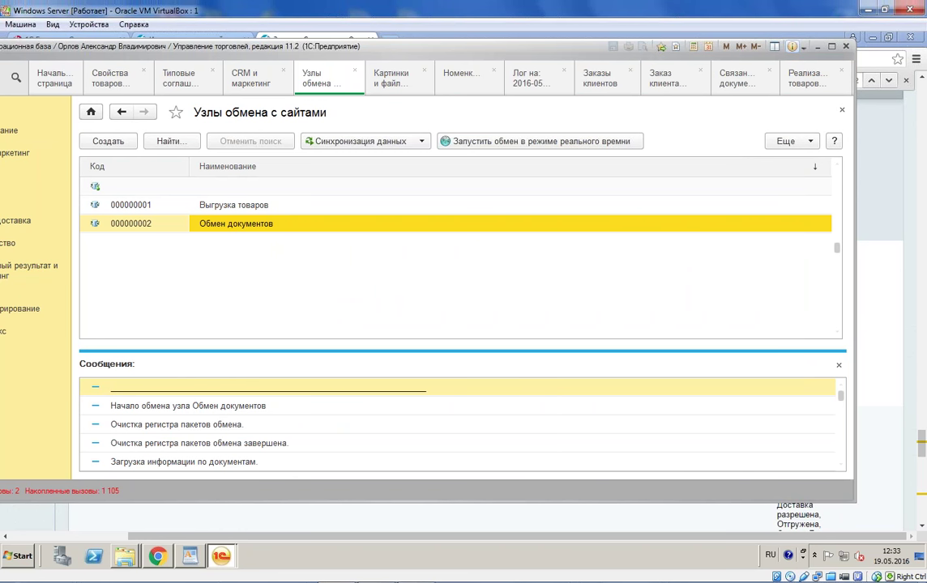
Step: Set 100 goods per package in node 000000001's nomenclature export settings, then view Предложения and Свойства
double_click(209, 202)
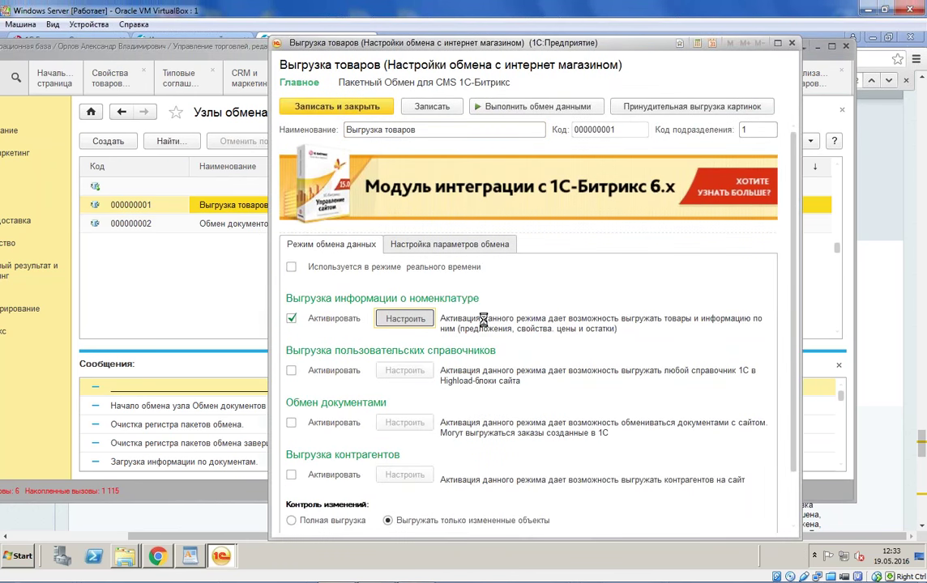
click(409, 320)
click(343, 110)
scroll(515, 281, down, 2)
scroll(515, 281, down, 3)
click(402, 459)
click(412, 458)
key(BackSpace)
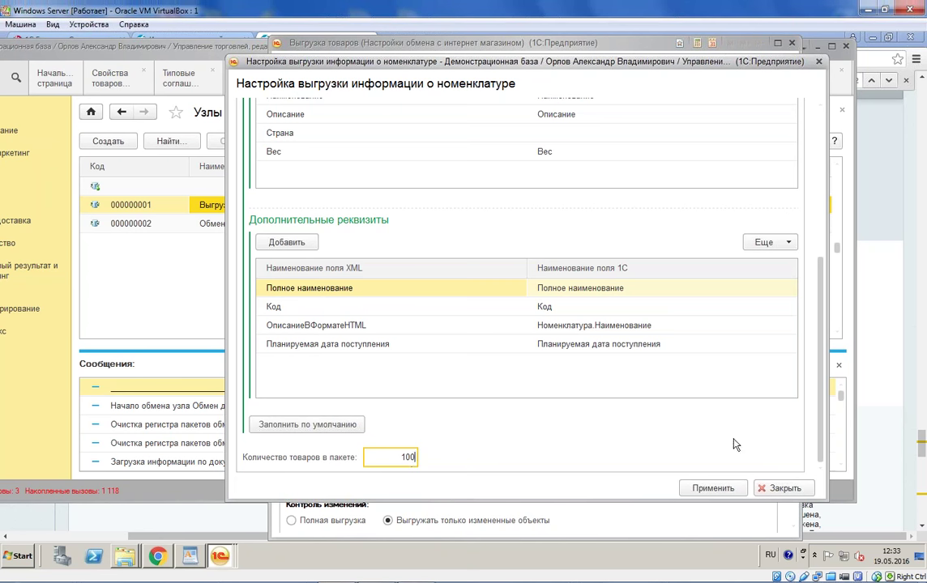
scroll(733, 378, up, 5)
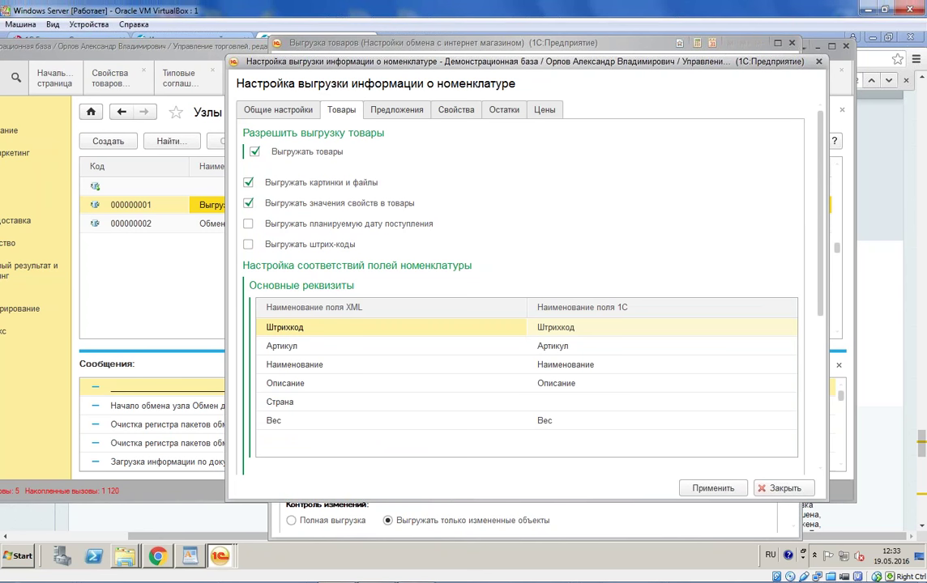
click(397, 111)
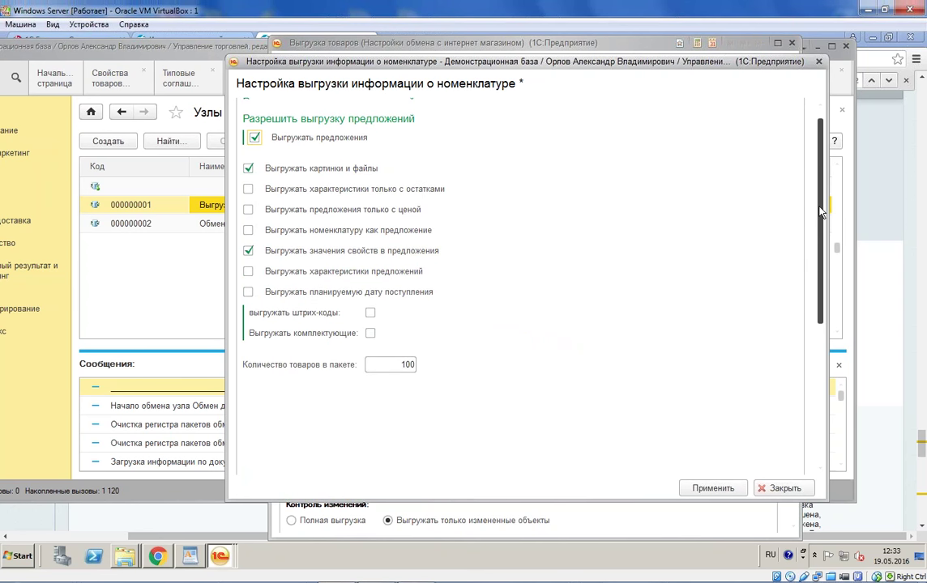
click(460, 112)
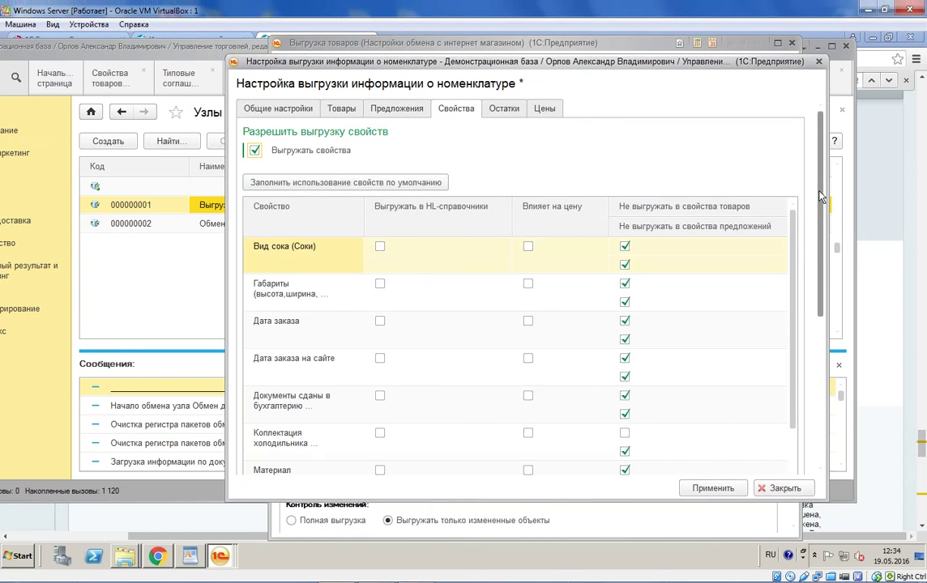
Step: Review the properties (50 per package), stock, prices and general catalog export options
scroll(731, 252, down, 6)
double_click(406, 460)
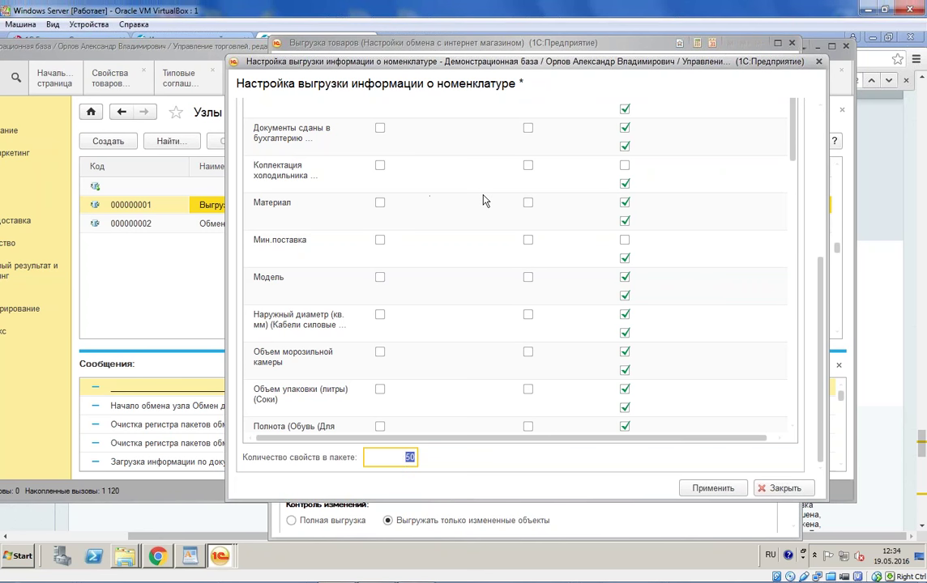
scroll(818, 277, up, 10)
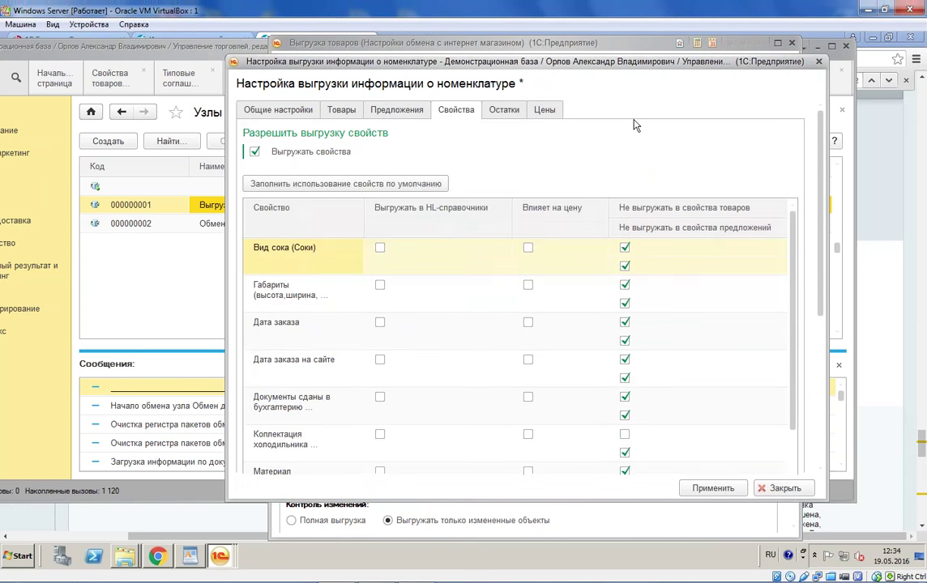
click(504, 111)
click(543, 114)
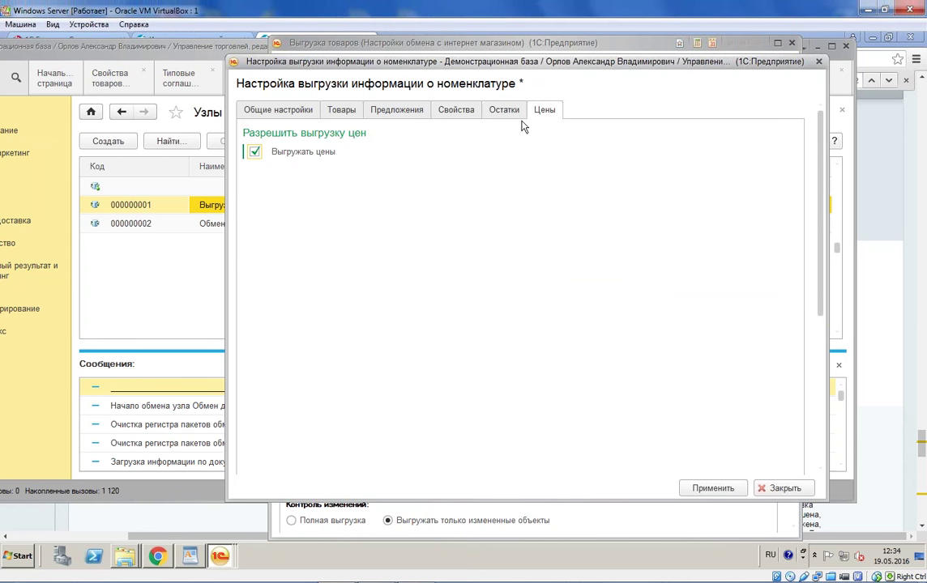
scroll(453, 244, down, 5)
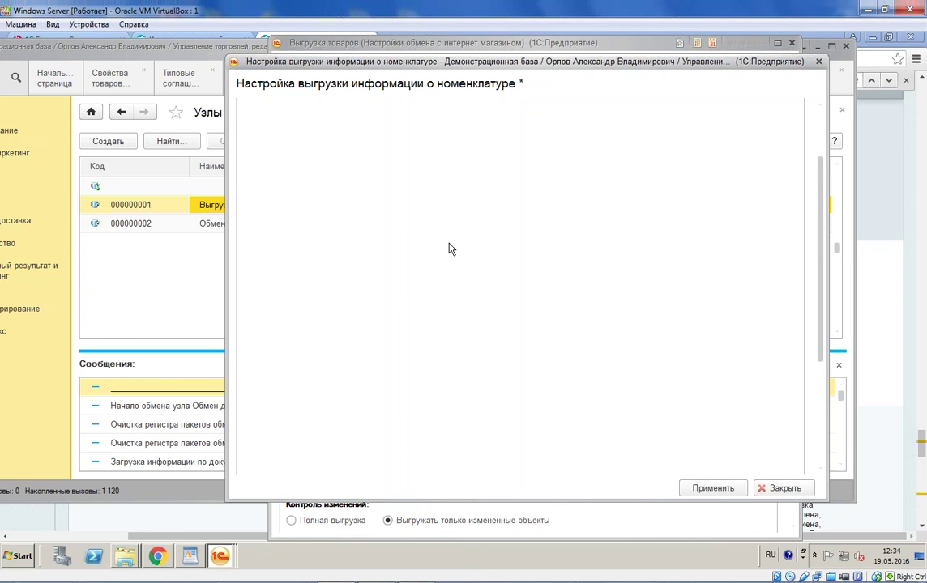
scroll(430, 252, up, 5)
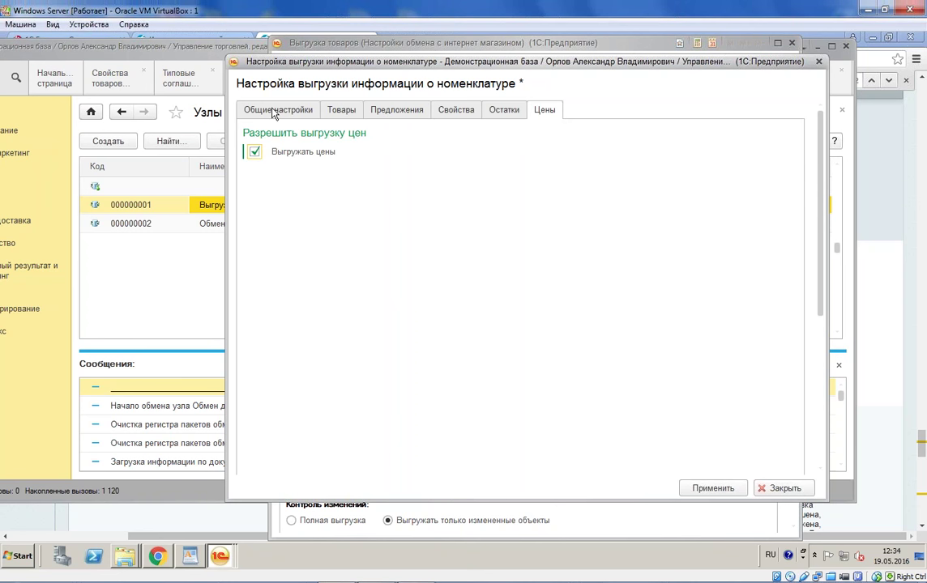
click(270, 111)
Step: Close the nomenclature export settings and activate document exchange on the Выгрузка товаров node
click(342, 184)
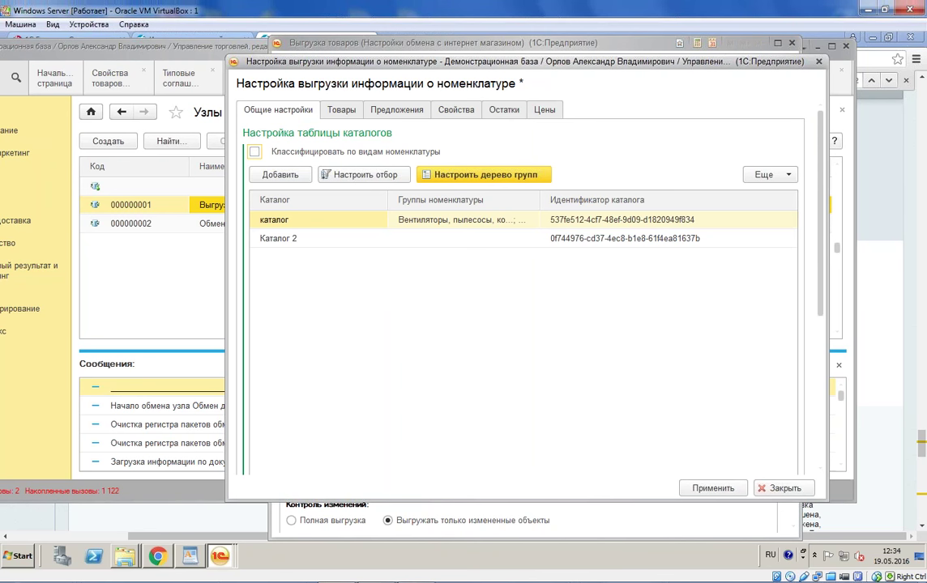
click(818, 61)
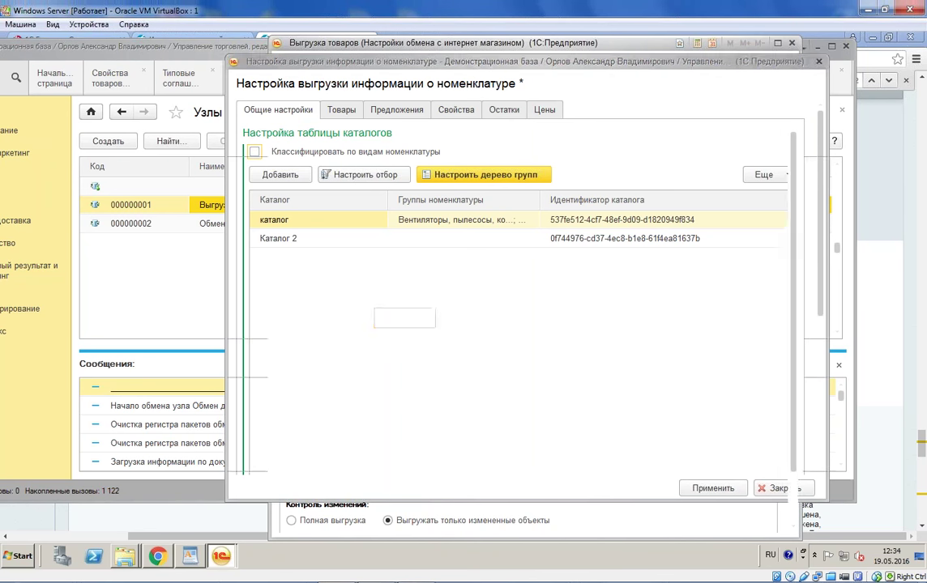
click(291, 422)
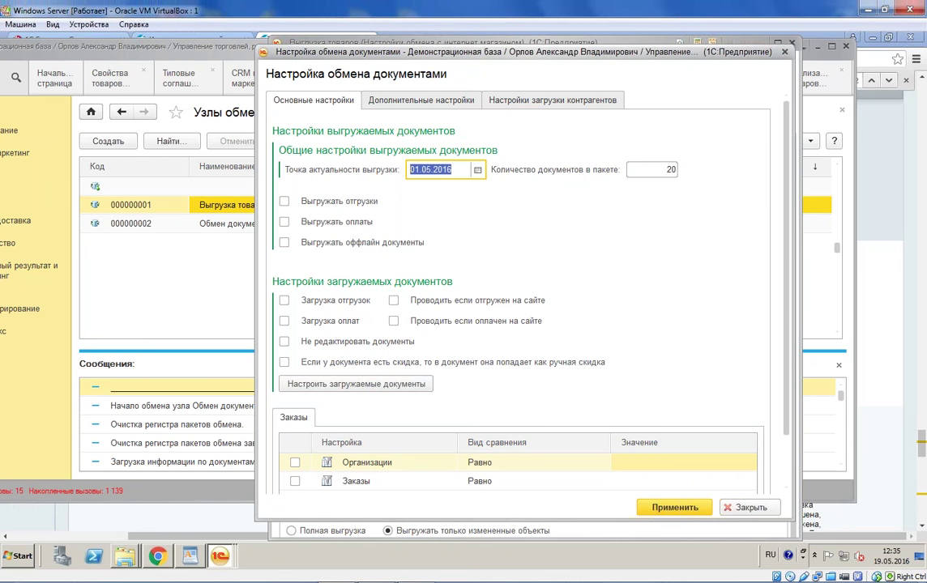
Step: Close document exchange settings, recheck the Товары export options, and close nomenclature export settings
click(784, 51)
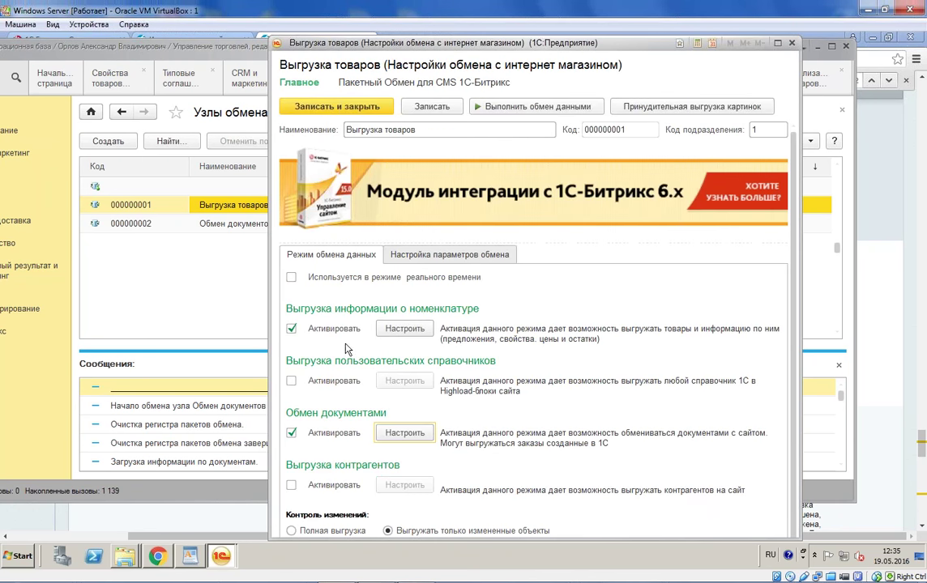
click(348, 301)
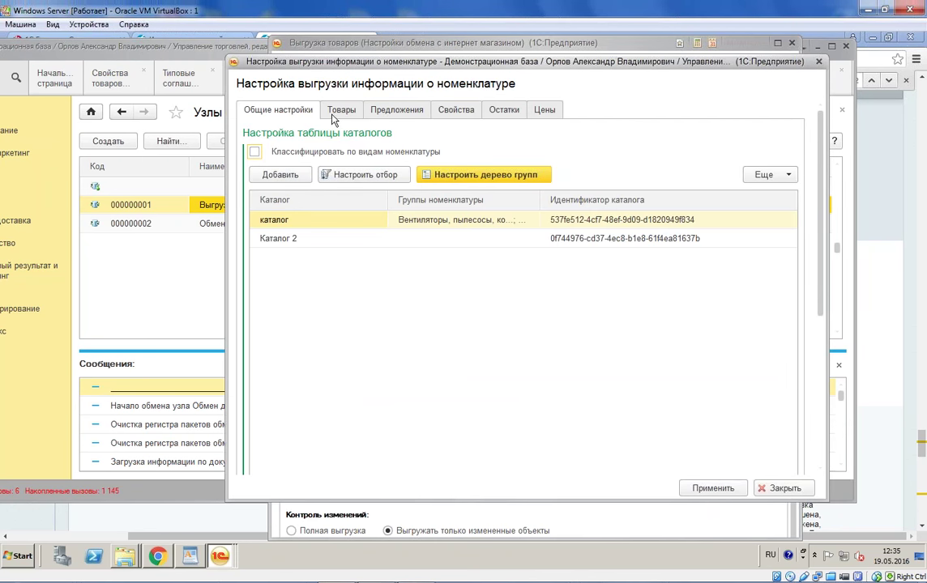
click(339, 115)
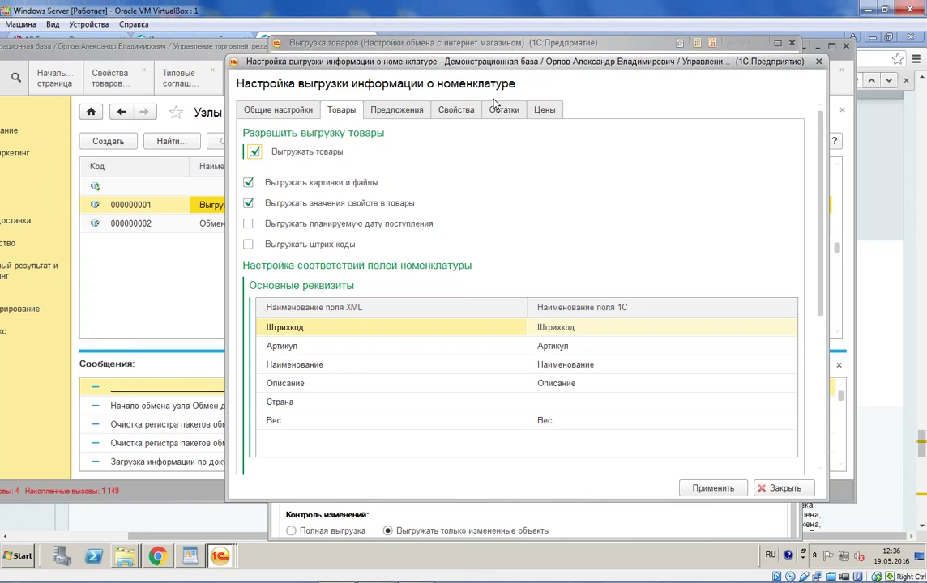
click(819, 61)
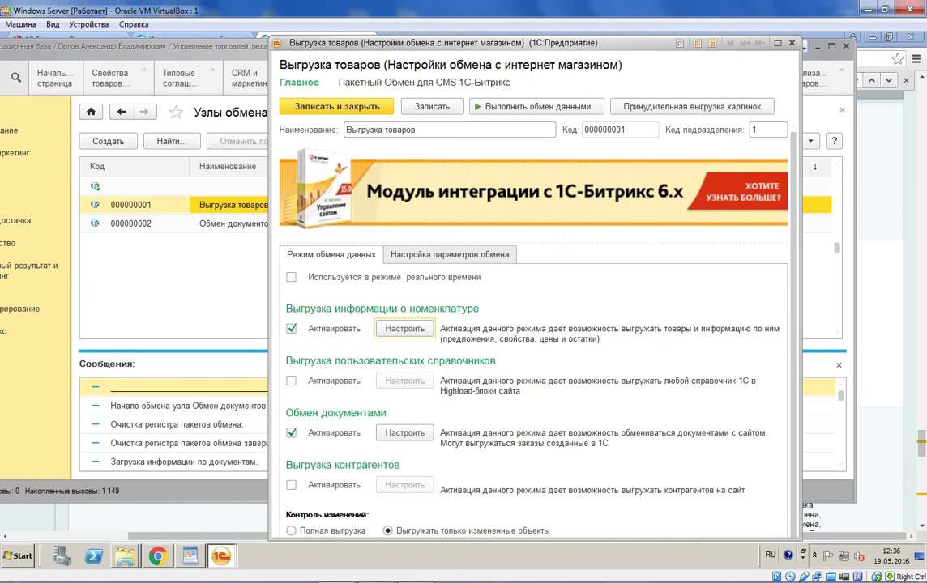
Step: Tick Используется в режиме реального времени on the Обмен документов node and save it
click(791, 42)
click(240, 232)
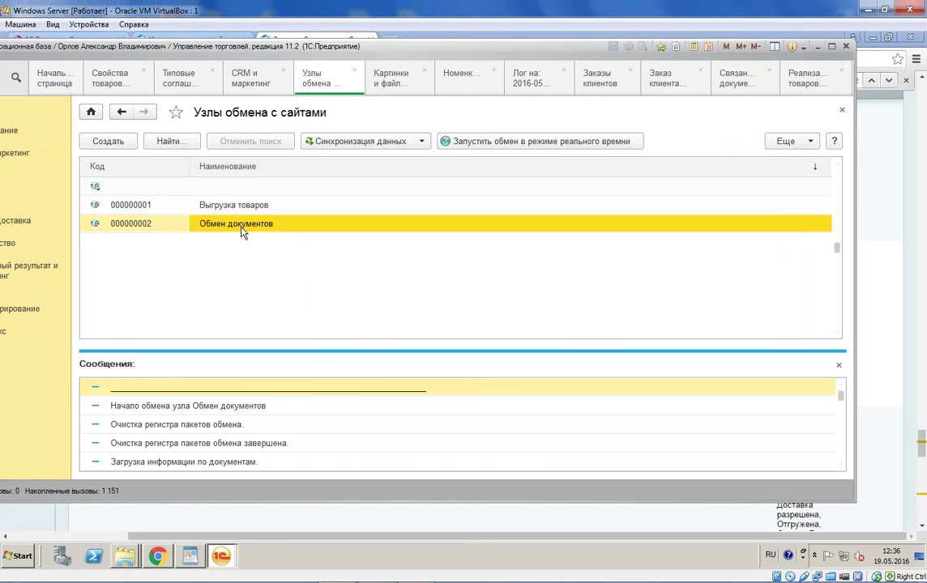
double_click(240, 232)
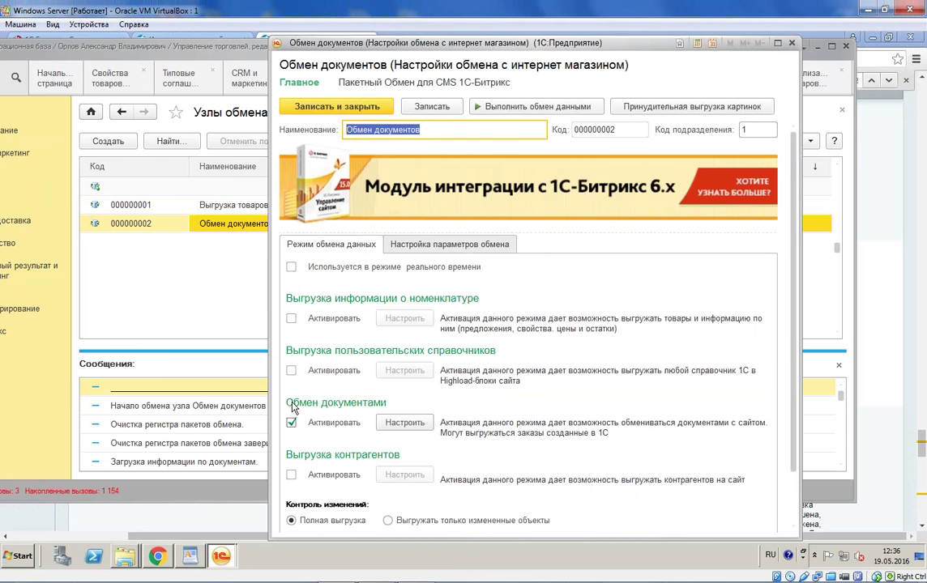
click(292, 268)
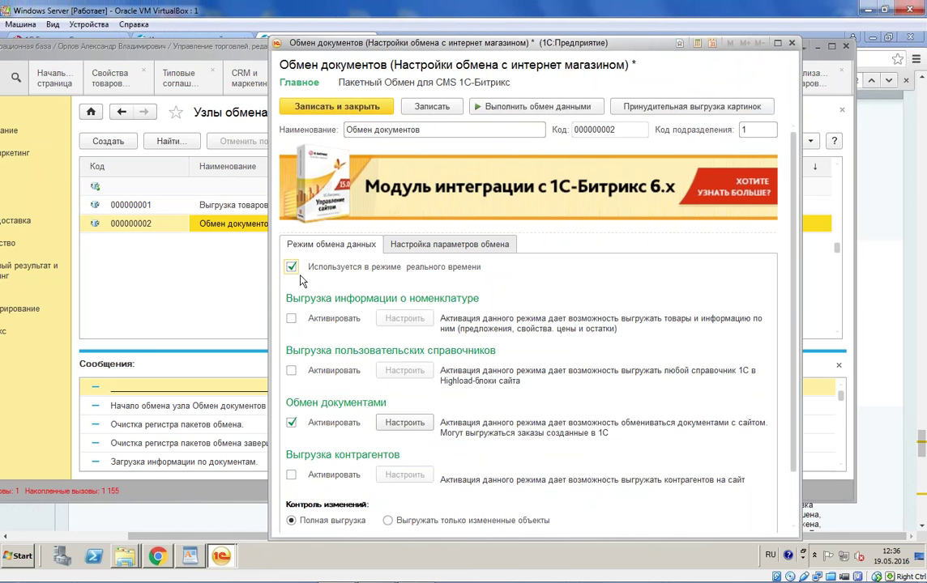
click(340, 107)
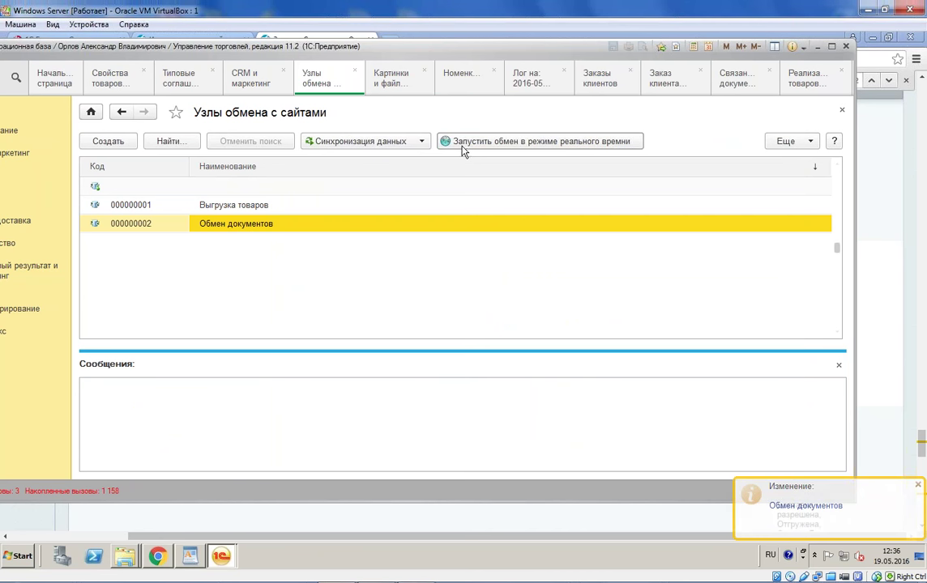
double_click(288, 224)
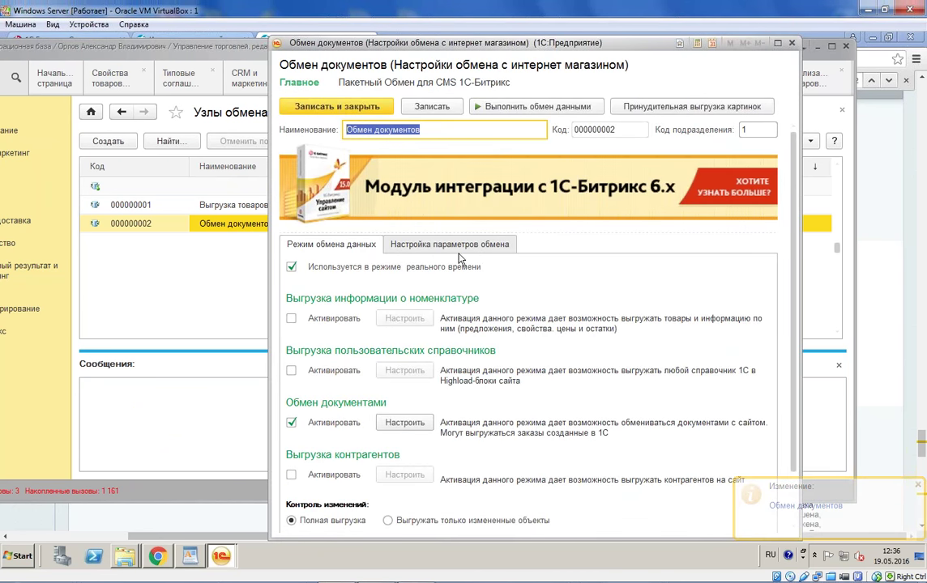
key(Escape)
click(382, 141)
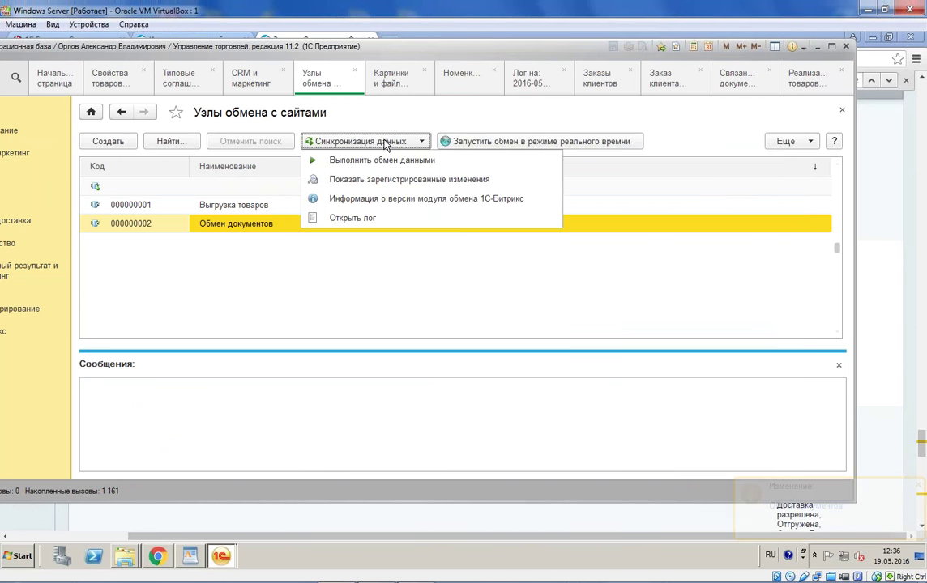
Step: Open the Расписание обмена в реальном времени dialog from the Еще menu
click(228, 227)
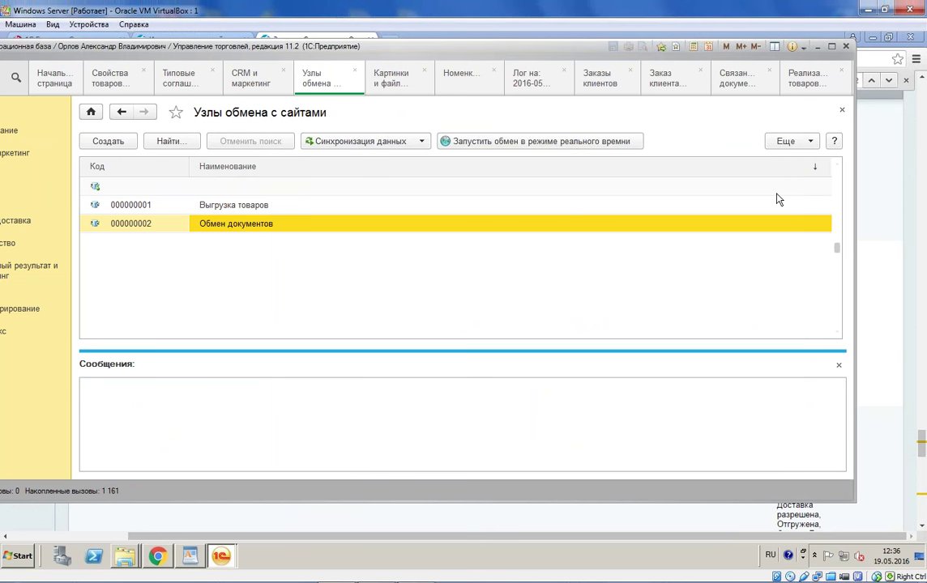
click(785, 141)
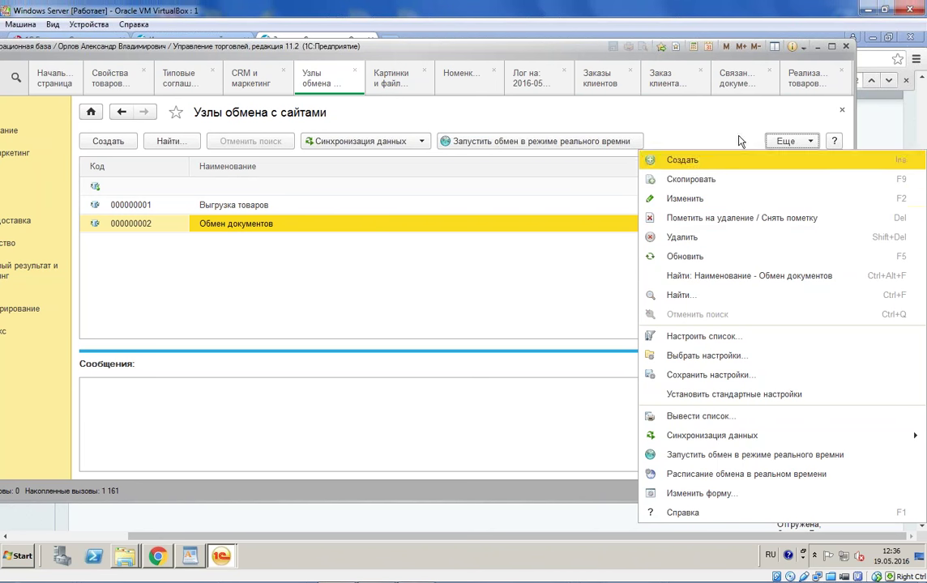
click(771, 475)
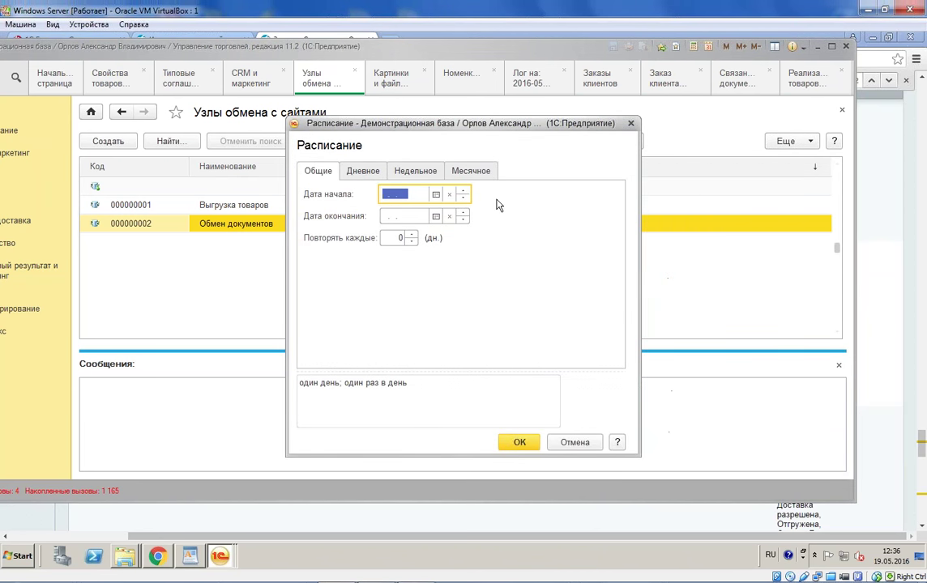